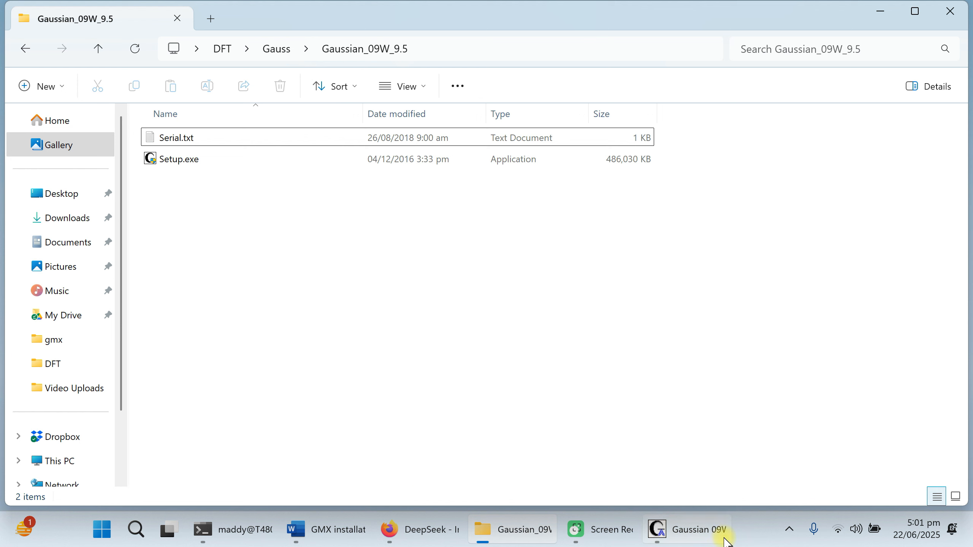
# Bring up the Gaussian 09W setup wizard and complete its registration with the serial number.
pyautogui.click(686, 529)
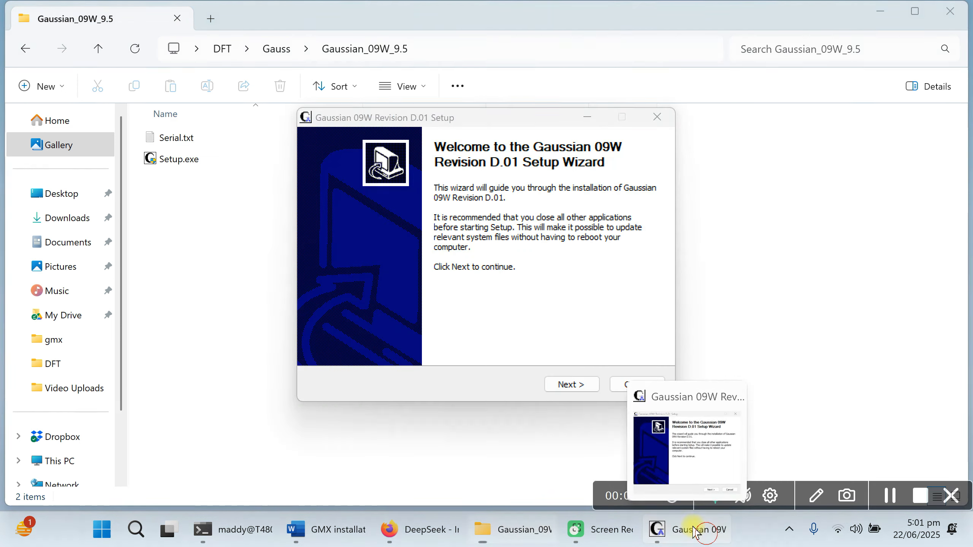
pyautogui.click(577, 388)
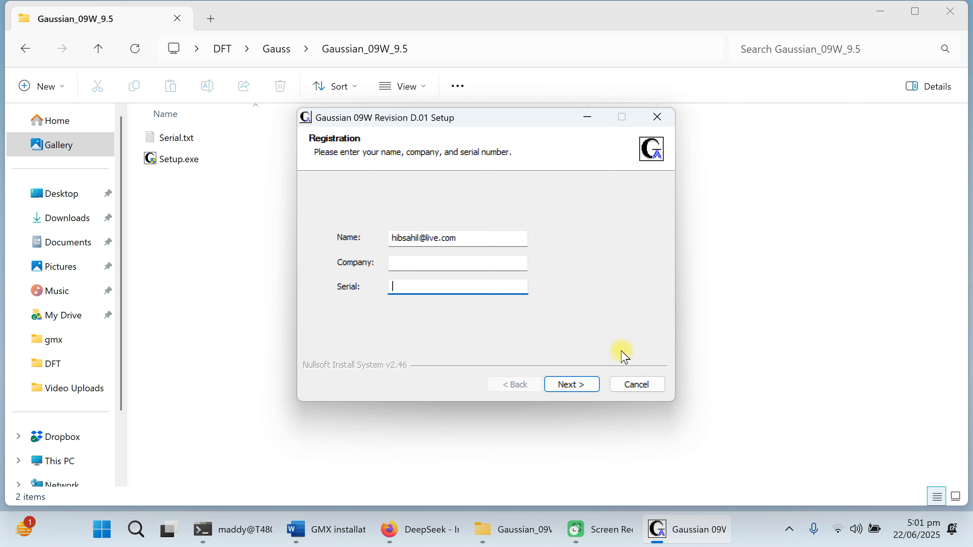
pyautogui.click(778, 373)
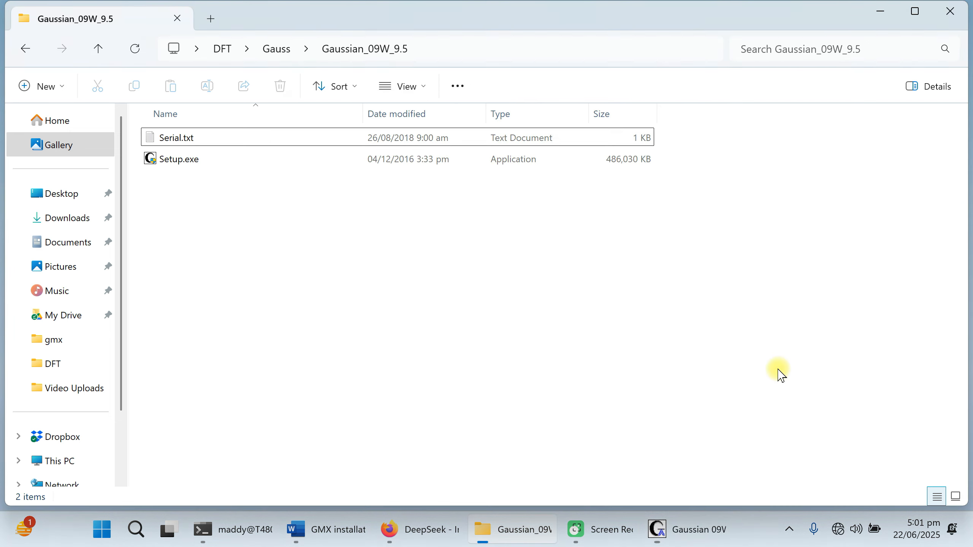
pyautogui.click(660, 541)
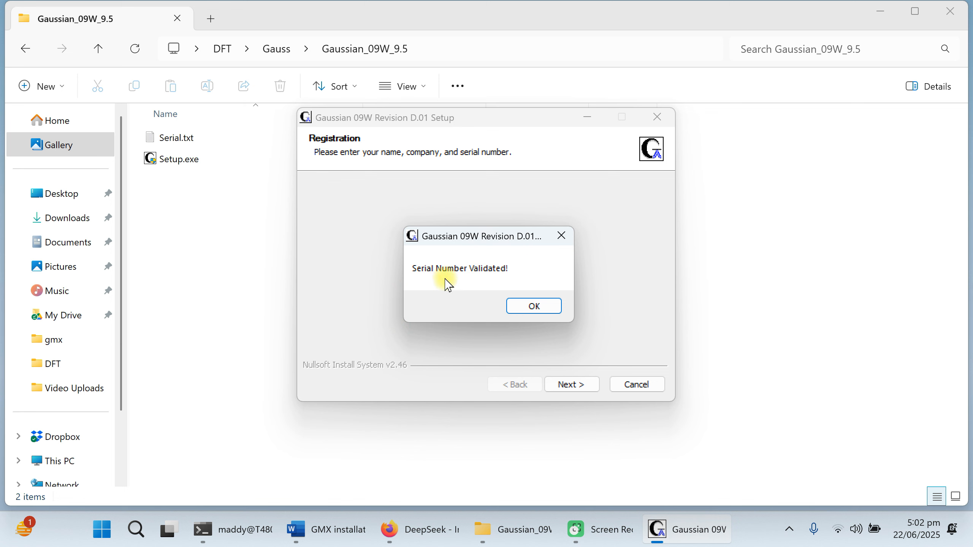
pyautogui.click(526, 308)
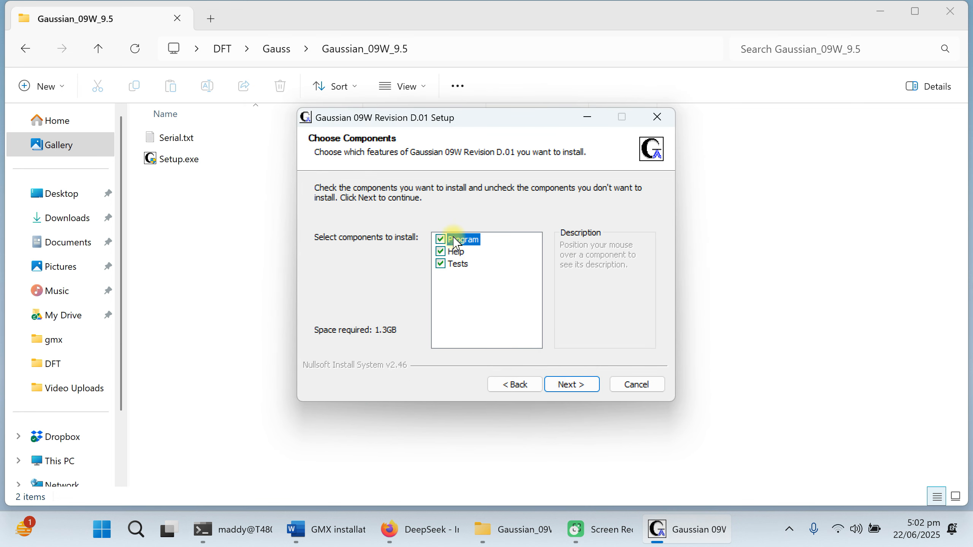
# Install Gaussian 09W with the Program, Help and Tests components into the C:\G09W folder.
pyautogui.click(570, 386)
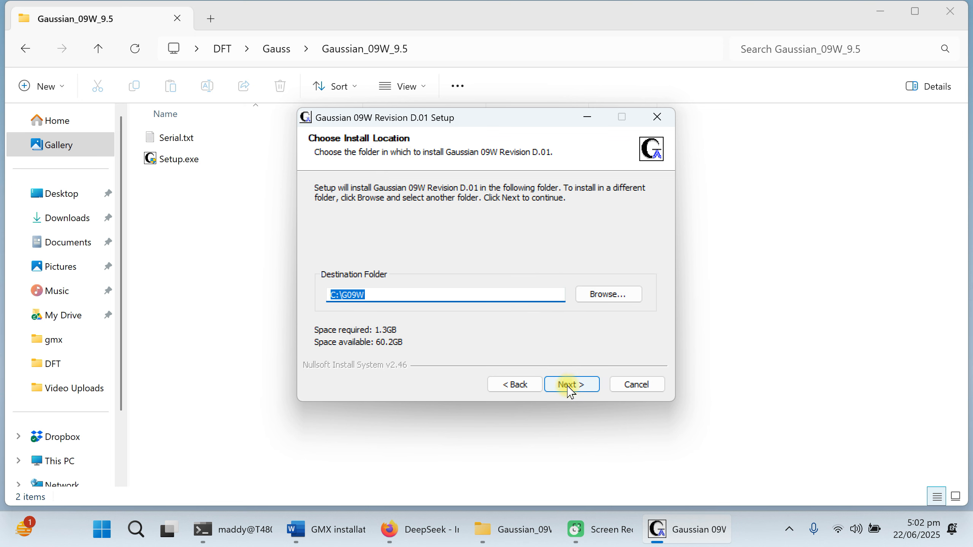
pyautogui.click(567, 385)
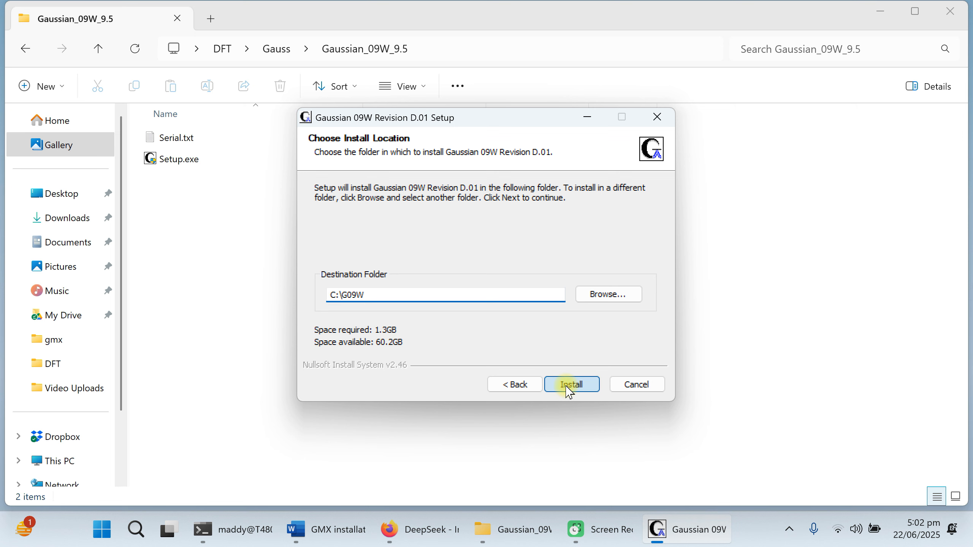
pyautogui.click(569, 388)
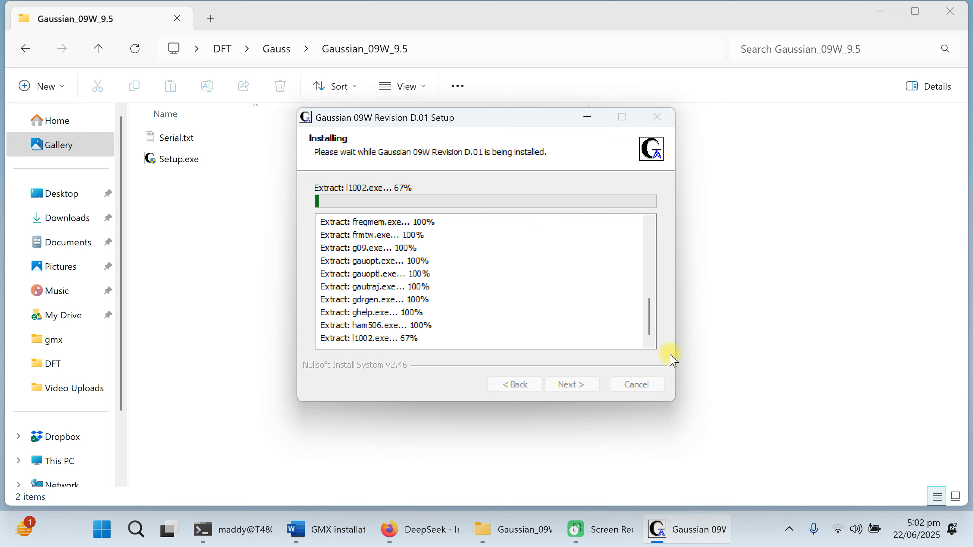
pyautogui.click(714, 350)
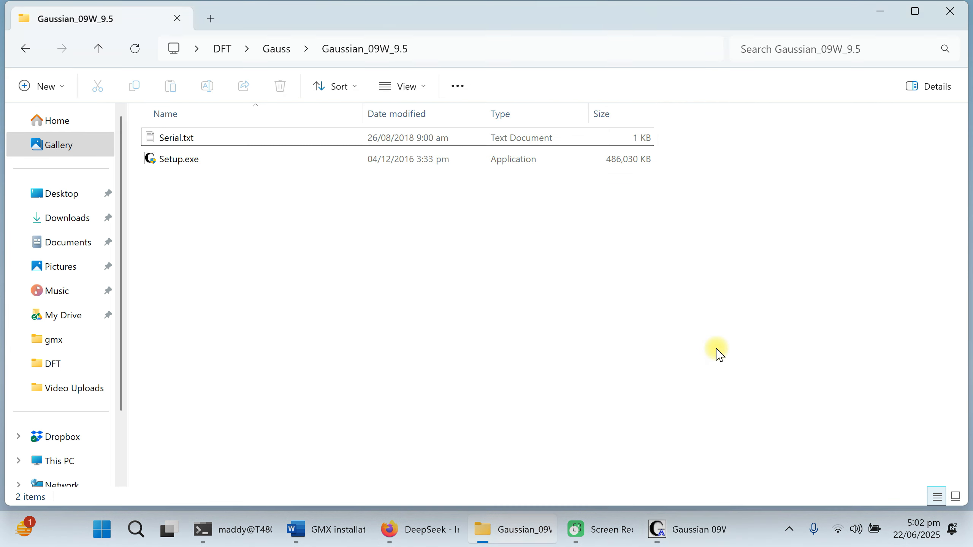
pyautogui.click(695, 529)
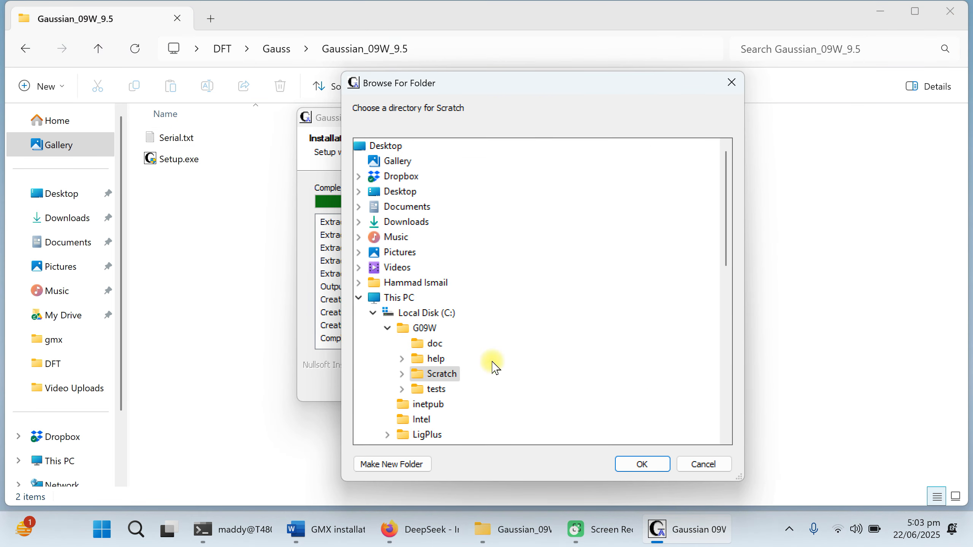
# Choose the Scratch folder inside C:\G09W as the scratch directory and finish the Gaussian 09W setup.
pyautogui.click(659, 467)
pyautogui.click(568, 317)
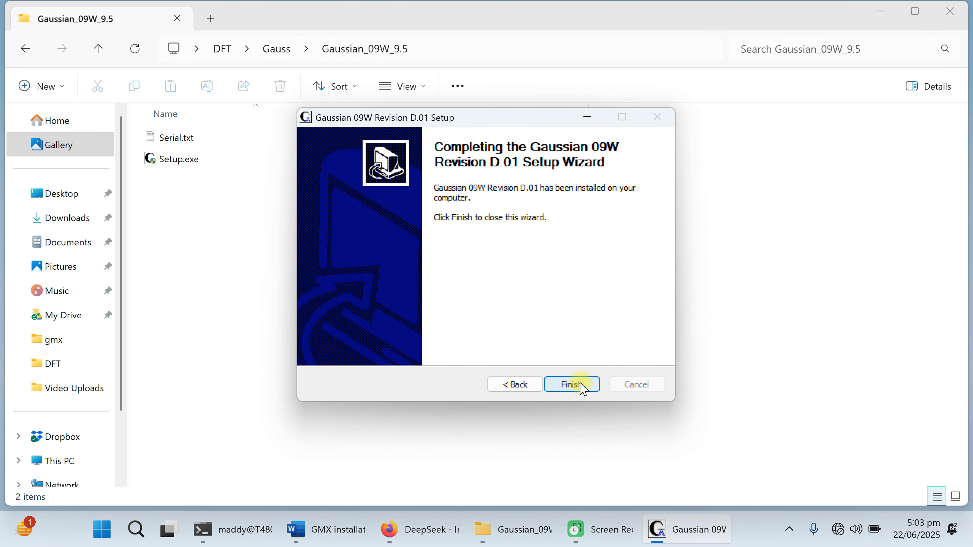
pyautogui.click(582, 387)
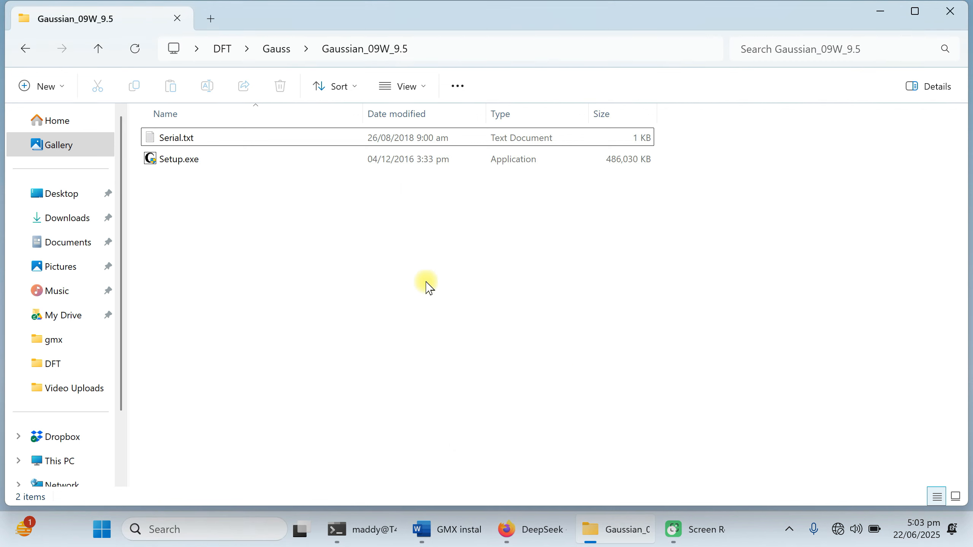
# Launch the GaussView_6.0.16_win64.exe installer from the GaussView_6.0.16_Win64 folder.
pyautogui.click(99, 52)
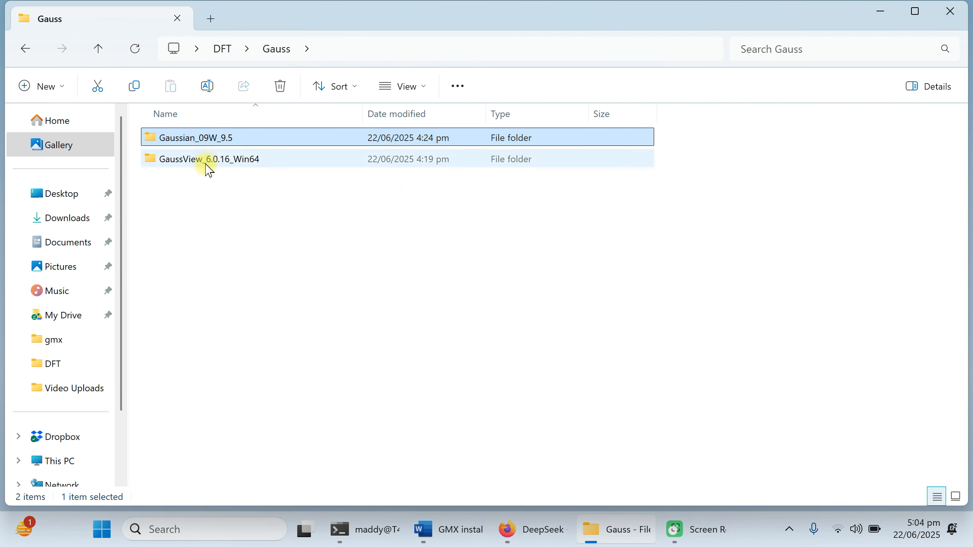
pyautogui.click(183, 190)
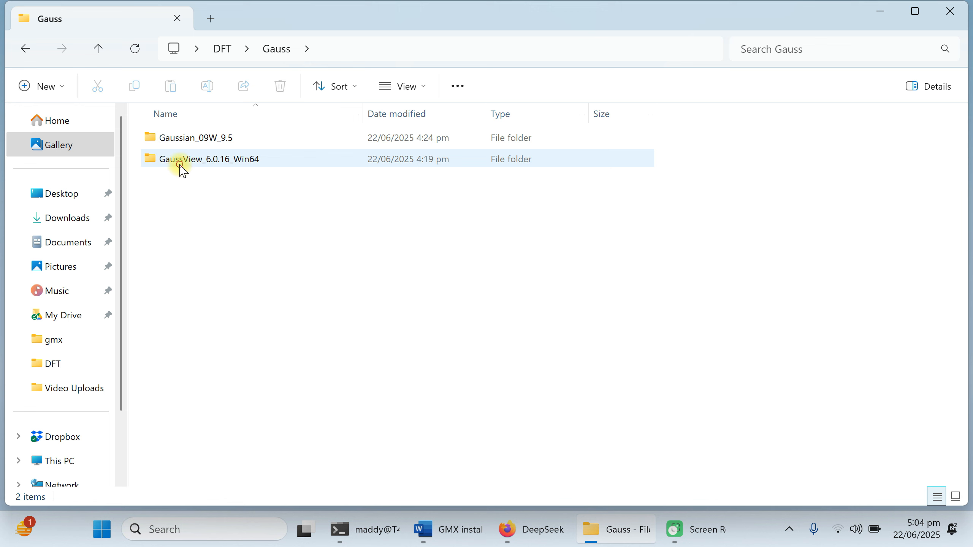
pyautogui.doubleClick(183, 169)
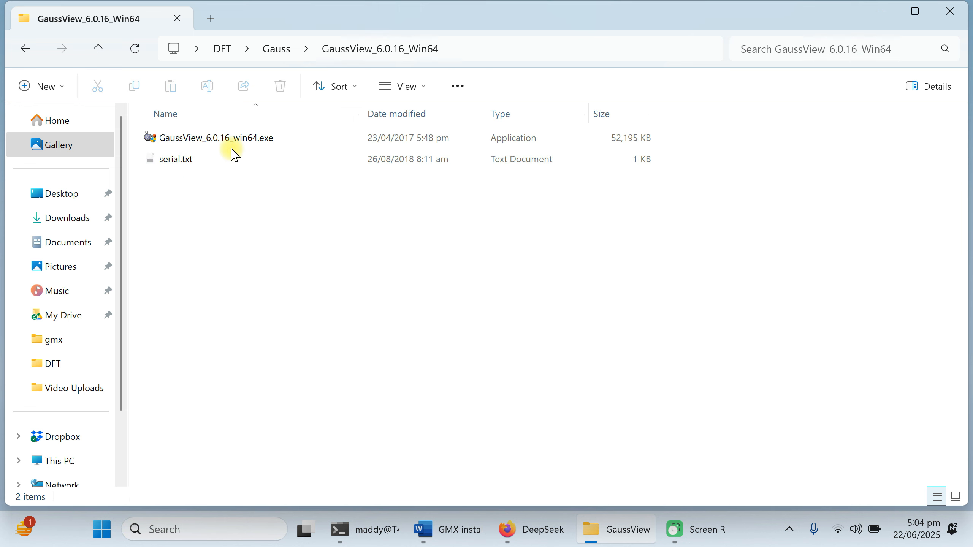
pyautogui.doubleClick(233, 138)
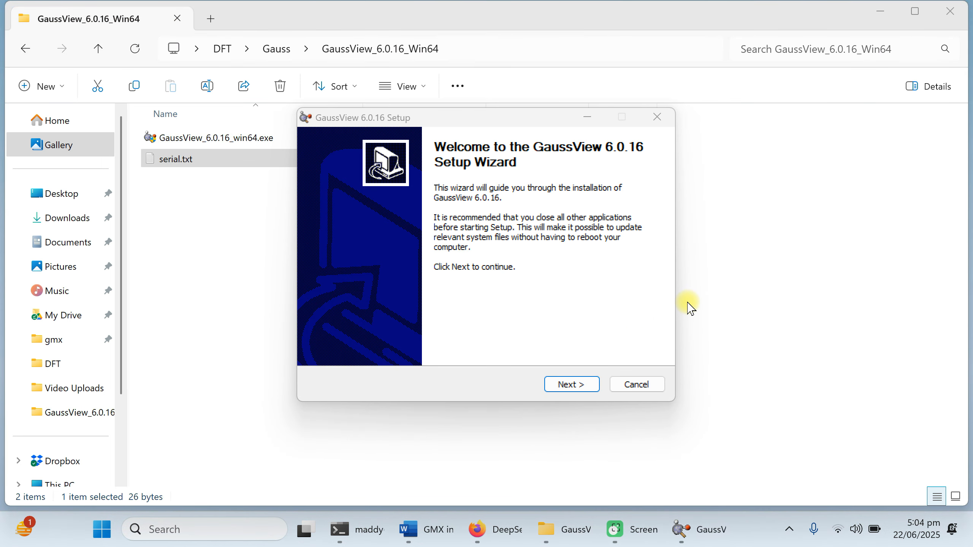
# Proceed past the GaussView copyrights and complete the registration with the serial number.
pyautogui.click(581, 387)
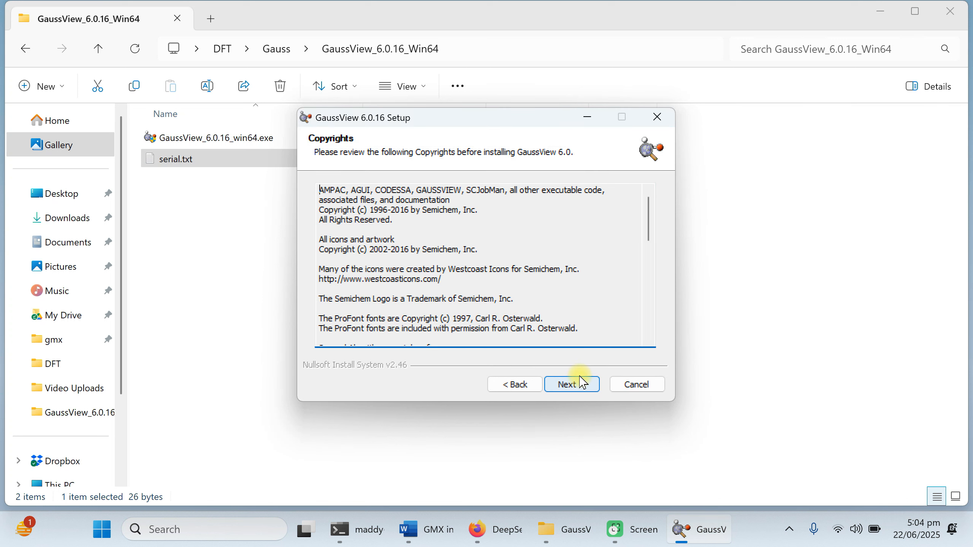
pyautogui.click(581, 384)
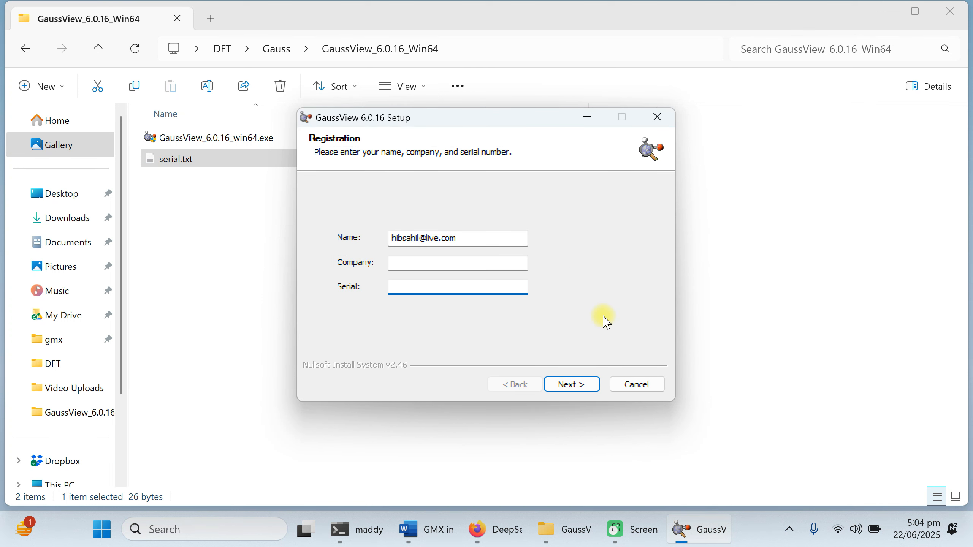
pyautogui.click(745, 401)
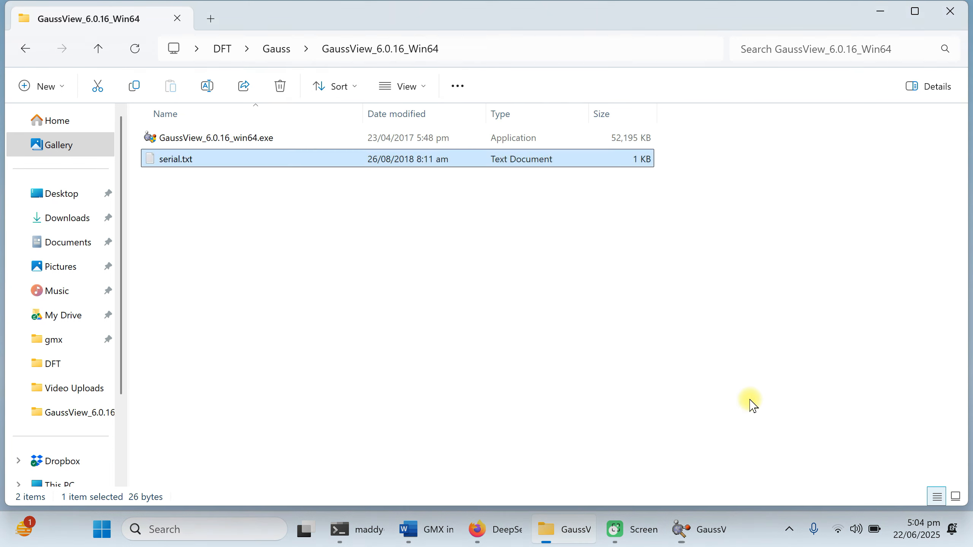
pyautogui.click(682, 530)
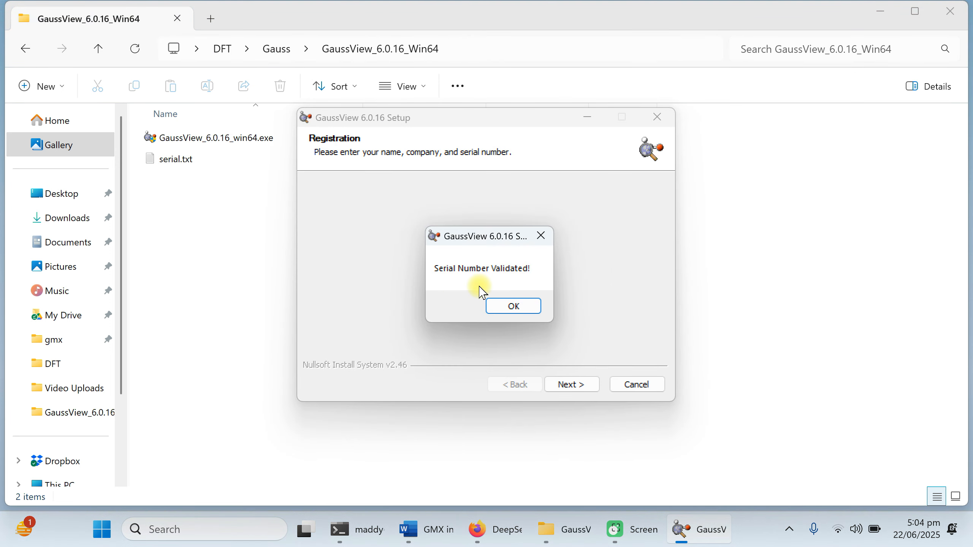
pyautogui.click(522, 308)
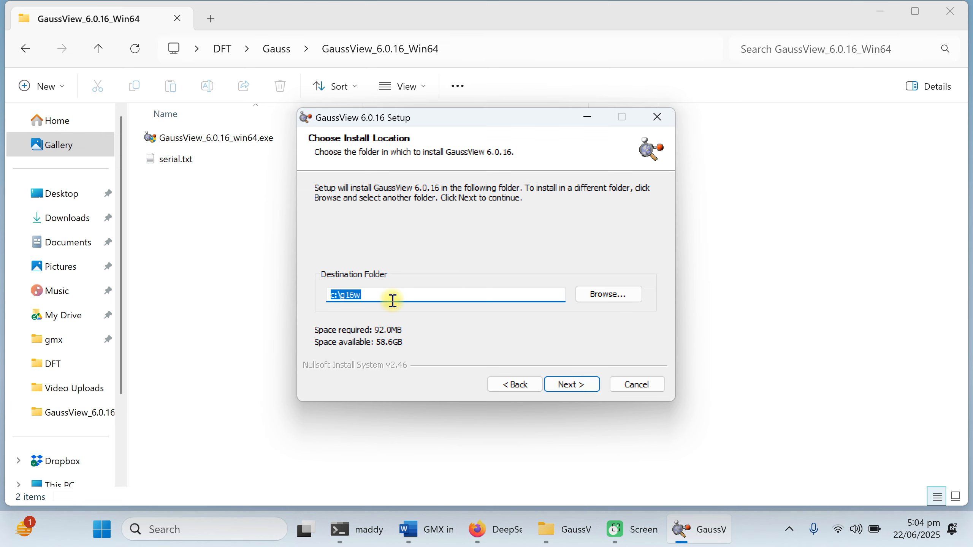
# Install GaussView into c:\g16w with Start menu and desktop shortcuts, associating the Gaussian .fch and .fchk files and all other listed file types including .cif.
pyautogui.click(589, 387)
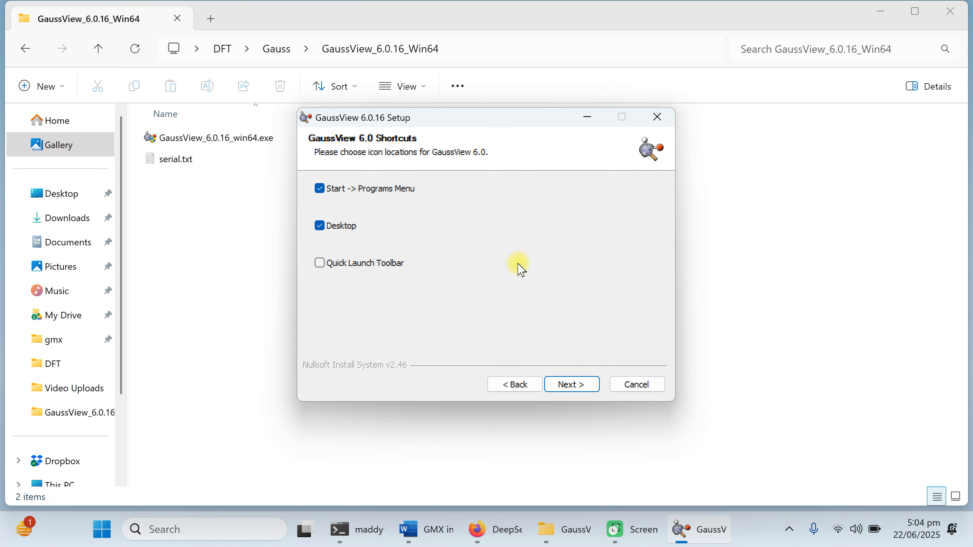
pyautogui.click(574, 388)
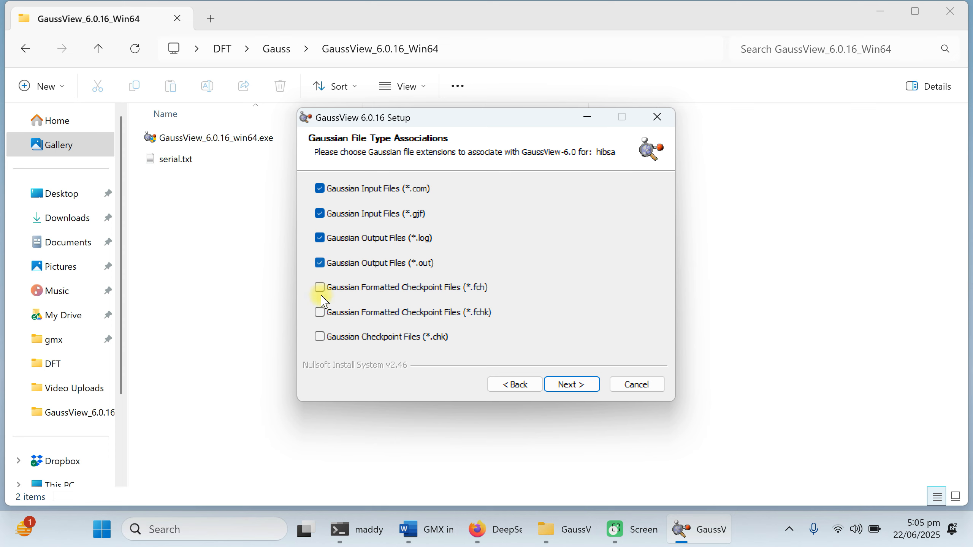
pyautogui.click(320, 313)
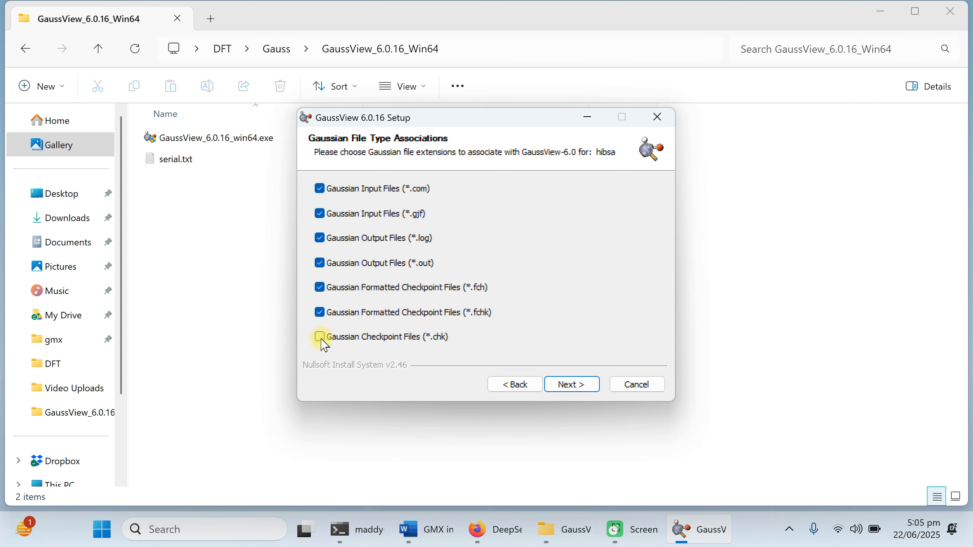
pyautogui.click(581, 385)
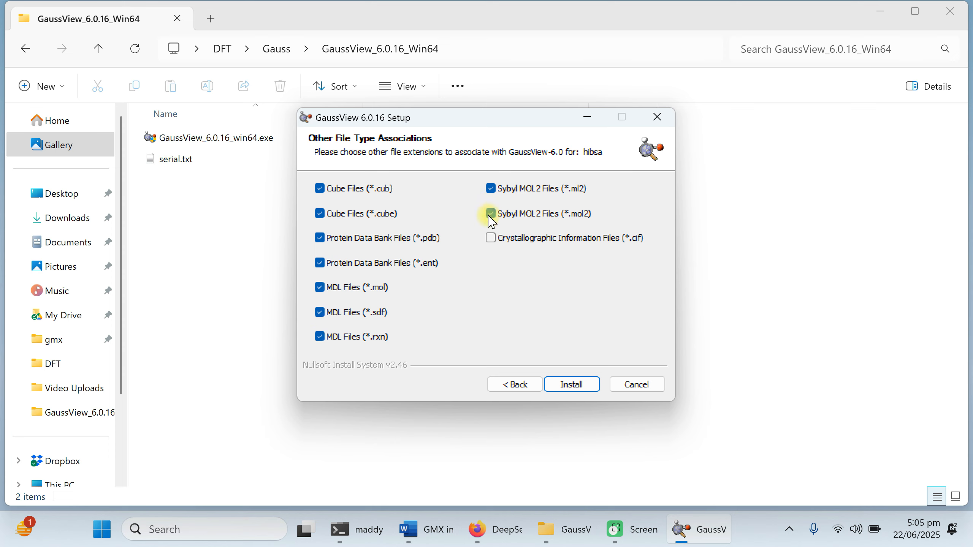
pyautogui.click(581, 389)
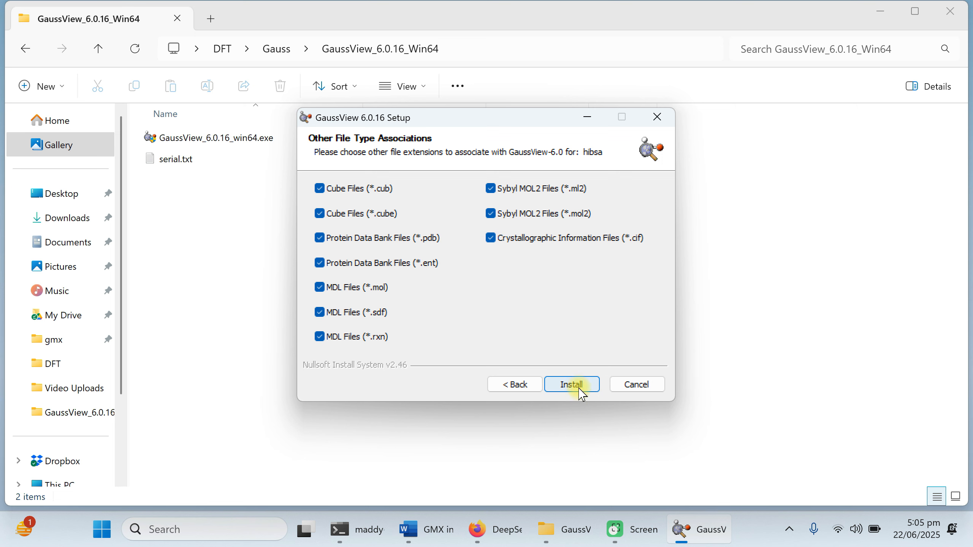
# Finish the GaussView 6.0.16 setup wizard and close the installer's folder window.
pyautogui.click(765, 428)
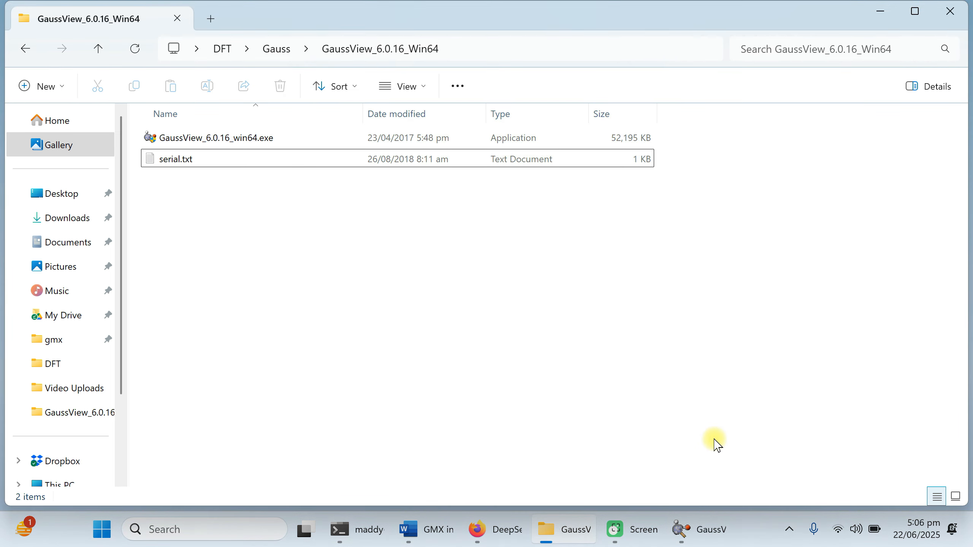
pyautogui.click(701, 530)
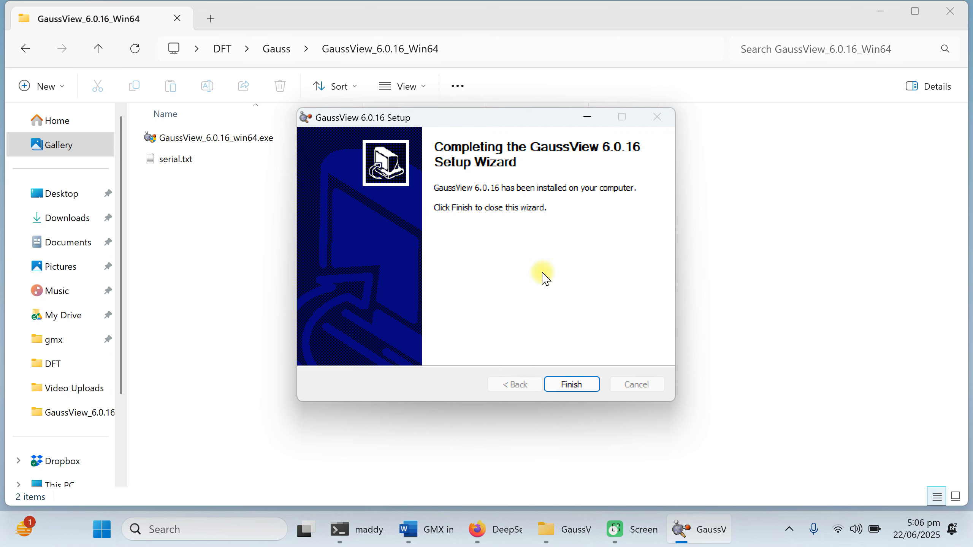
pyautogui.click(562, 385)
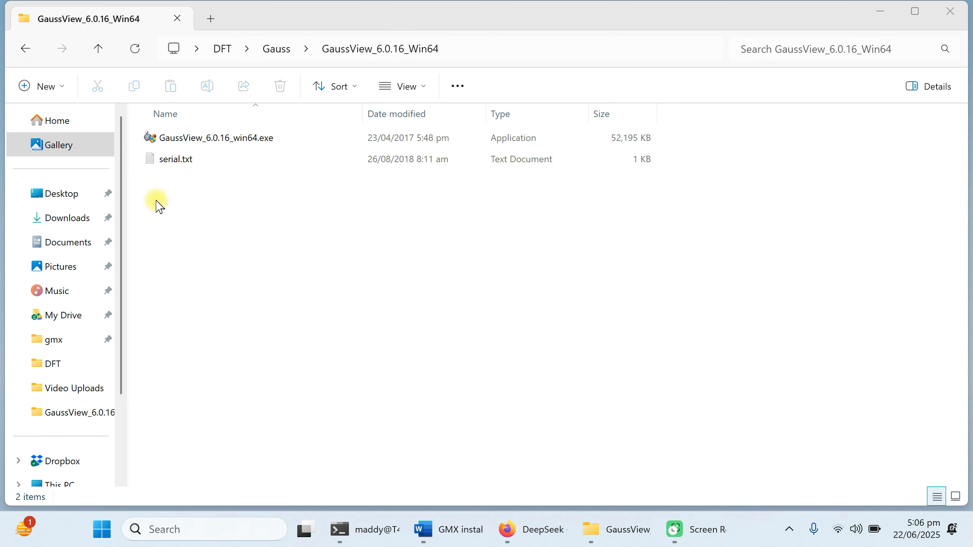
pyautogui.click(950, 11)
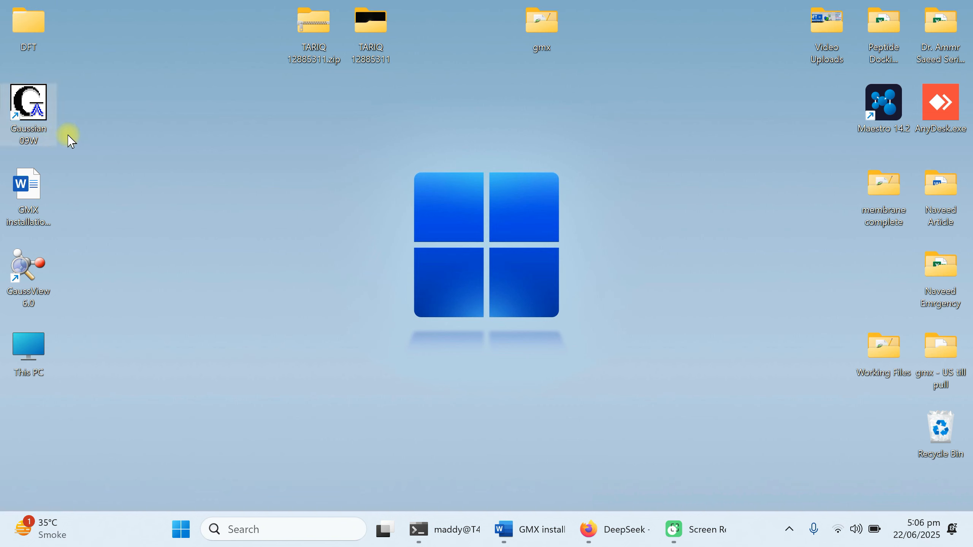
# Move the GaussView 6.0 desktop shortcut to the top row near the DFT folder and delete the Gaussian 09W shortcut.
pyautogui.click(21, 282)
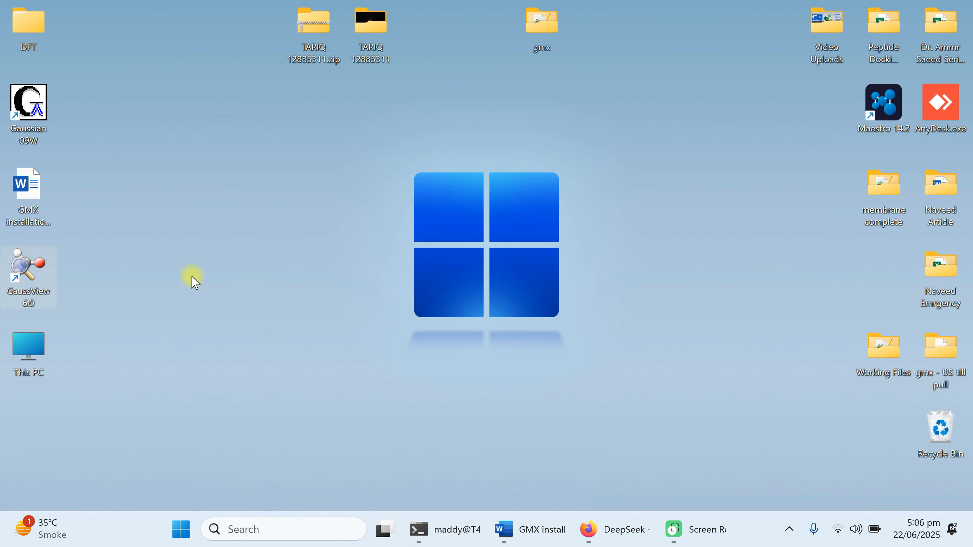
pyautogui.click(32, 109)
pyautogui.moveTo(60, 123); pyautogui.dragTo(43, 448)
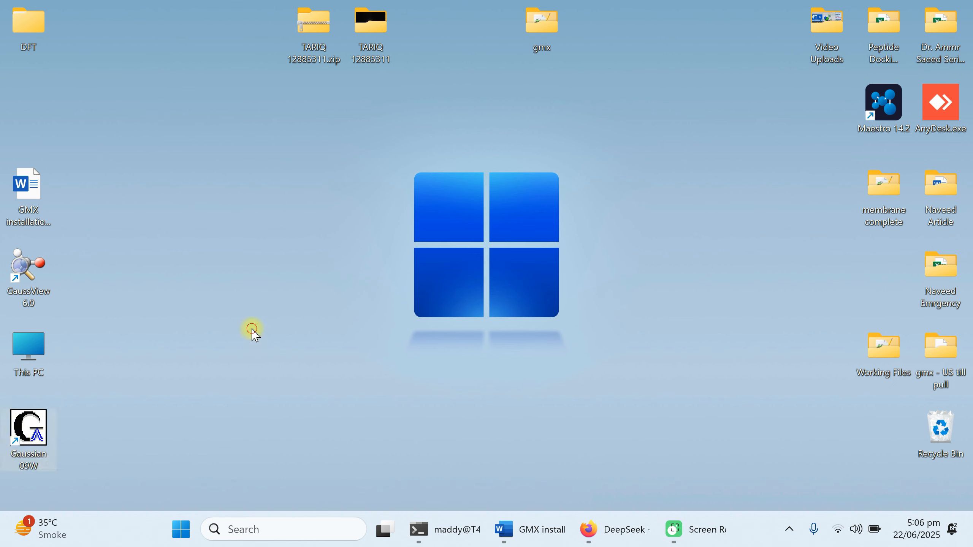
pyautogui.moveTo(23, 280); pyautogui.dragTo(135, 53)
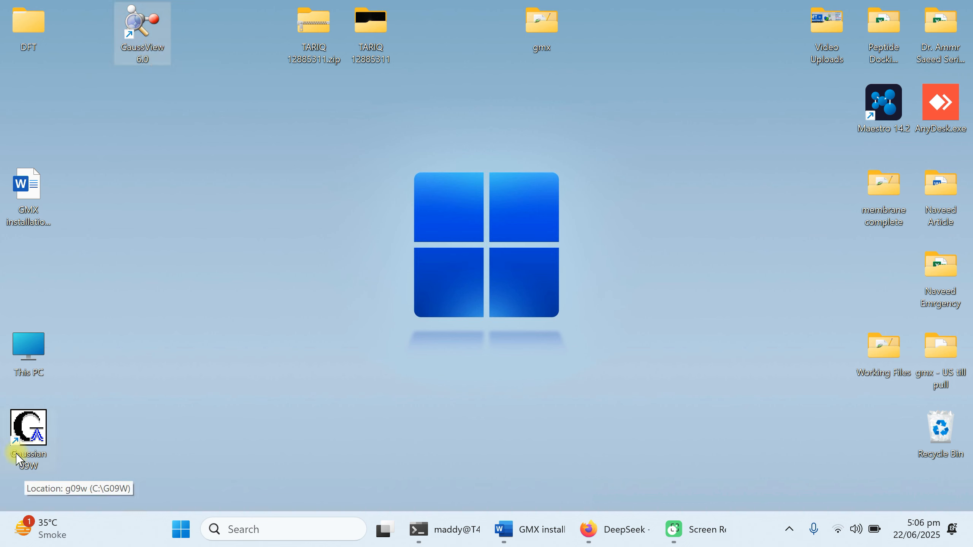
pyautogui.click(44, 455)
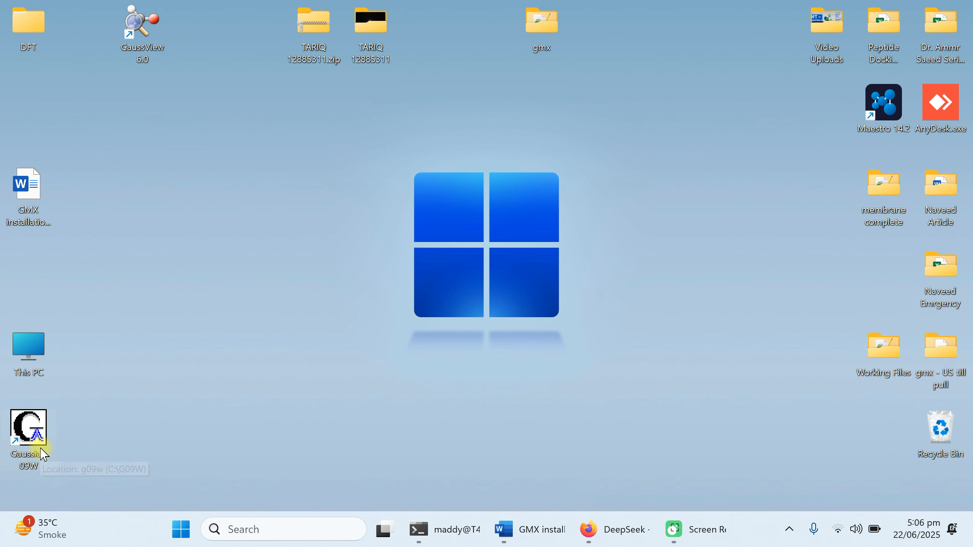
pyautogui.press('Delete')
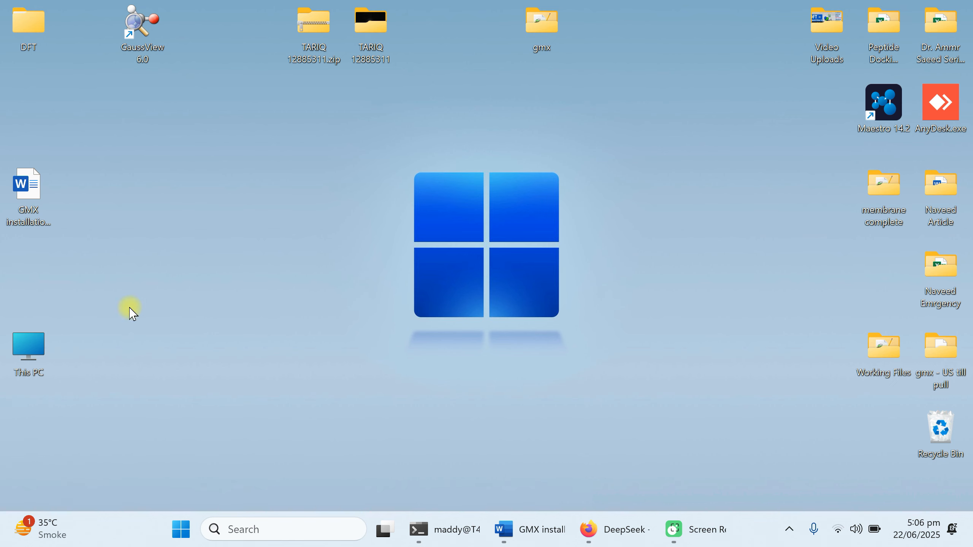
# Launch GaussView from its desktop shortcut, turn off showing tips at startup and close the tips window.
pyautogui.click(145, 42)
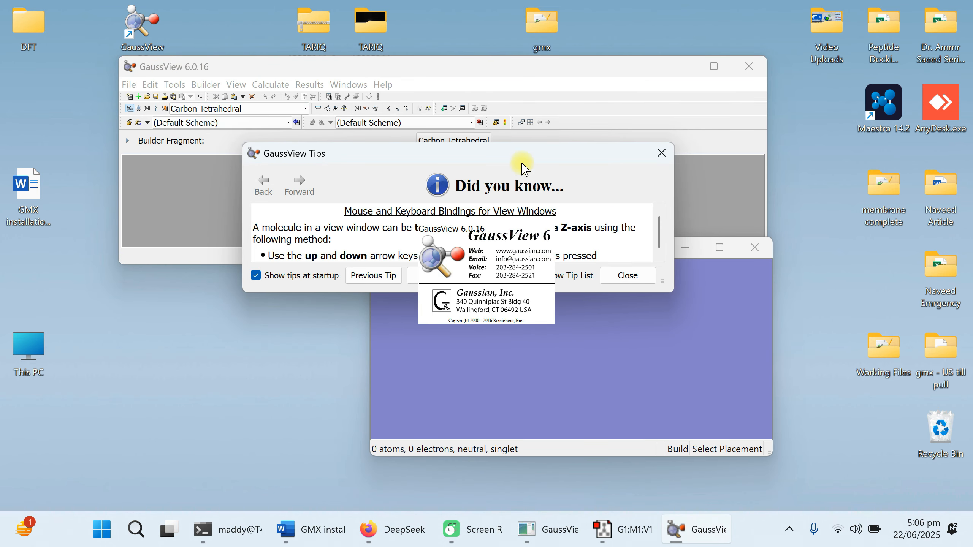
pyautogui.moveTo(523, 164); pyautogui.dragTo(513, 95)
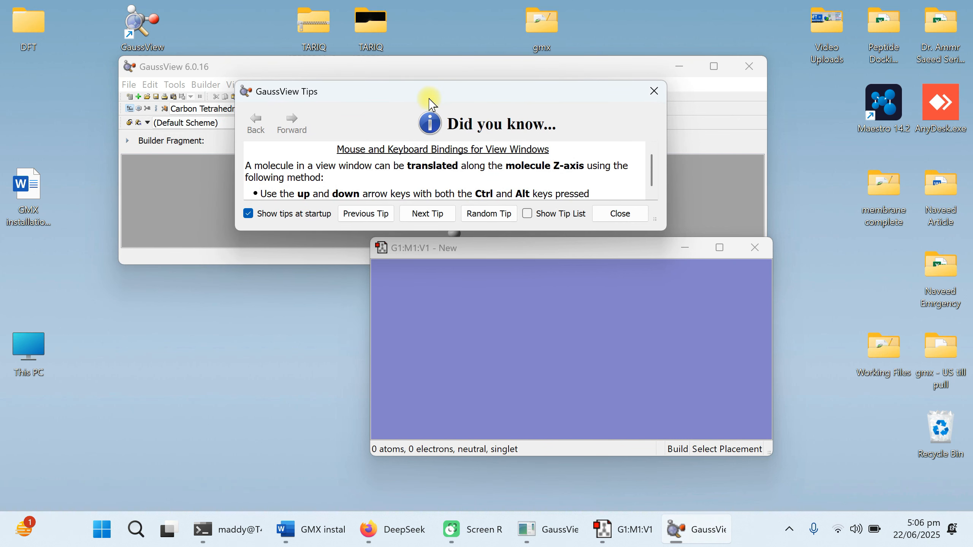
pyautogui.moveTo(428, 101); pyautogui.dragTo(427, 146)
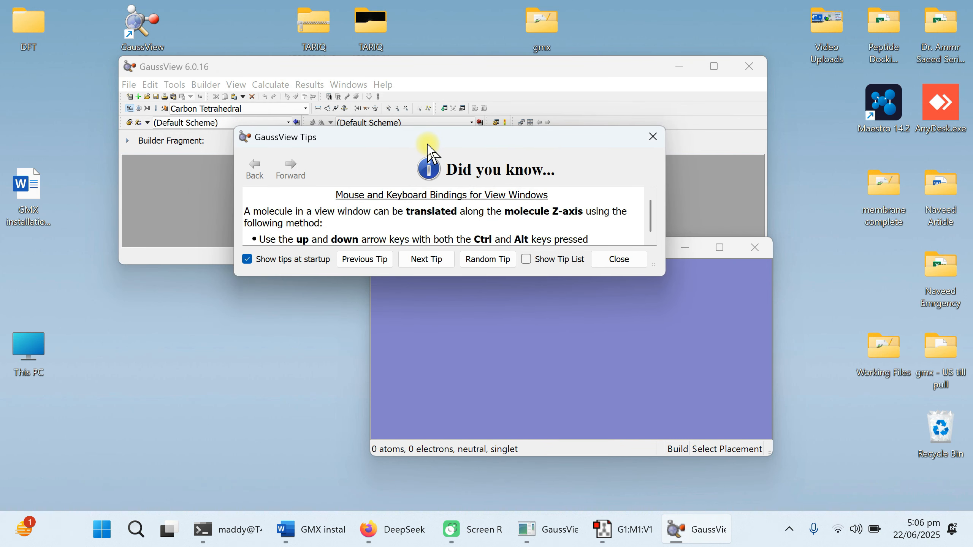
pyautogui.click(247, 259)
pyautogui.click(617, 259)
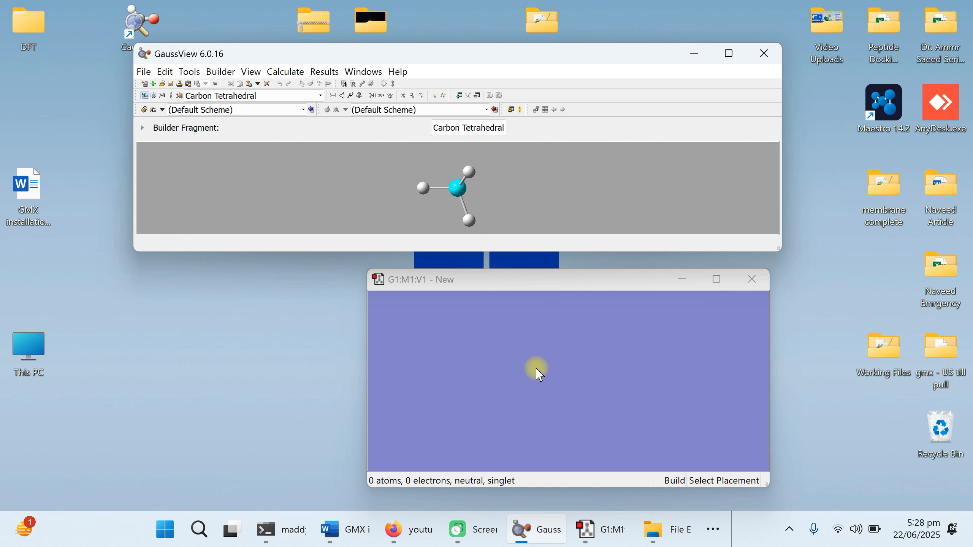
# Close the empty molecule window and create a new molecule group.
pyautogui.click(753, 279)
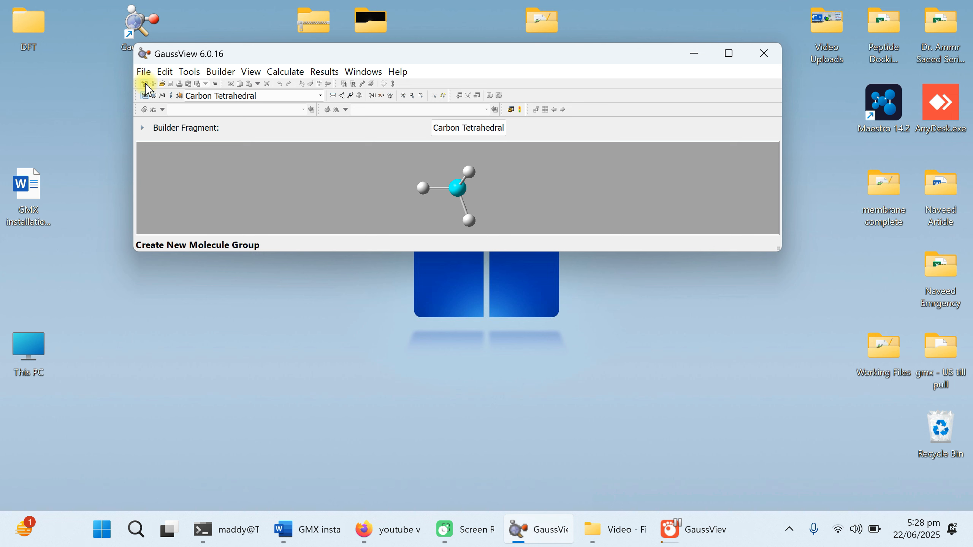
pyautogui.click(145, 84)
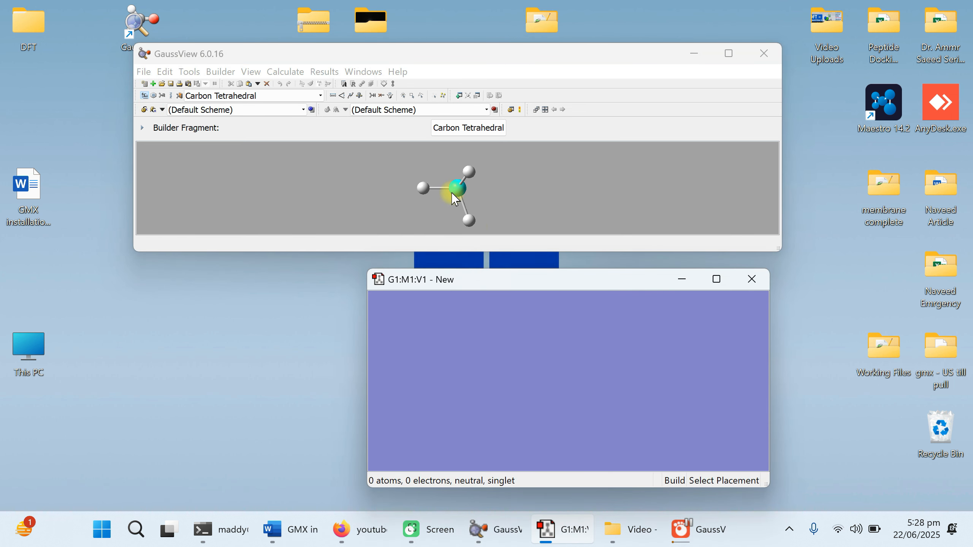
pyautogui.click(143, 71)
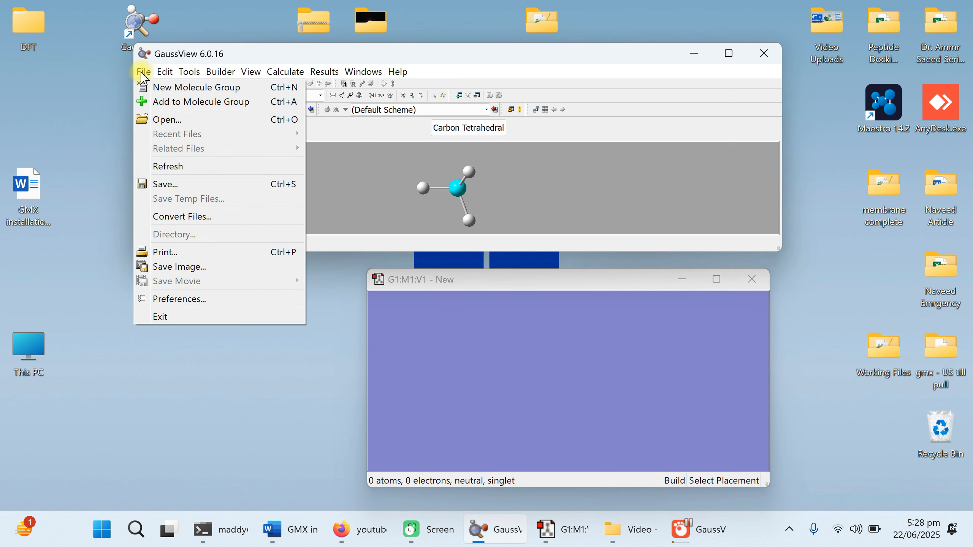
pyautogui.moveTo(164, 72)
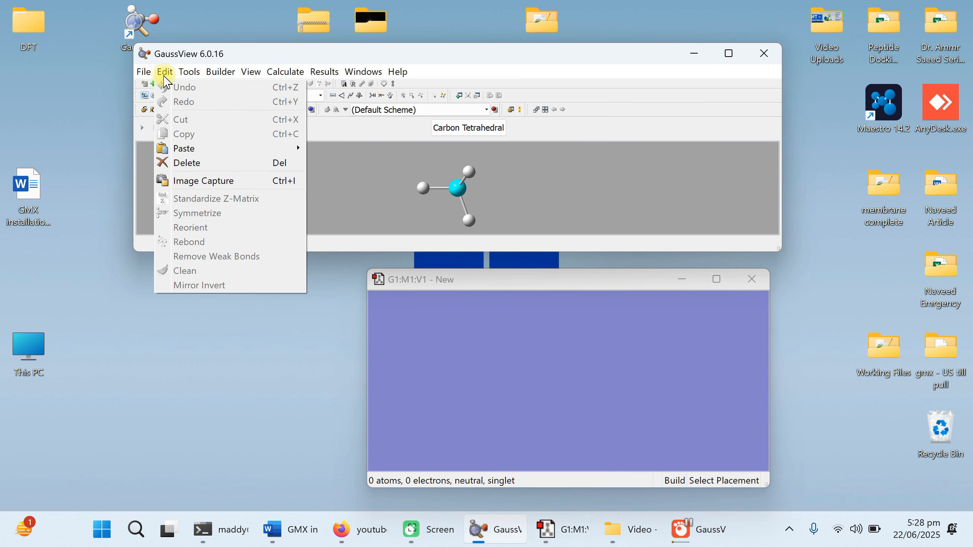
pyautogui.moveTo(221, 73)
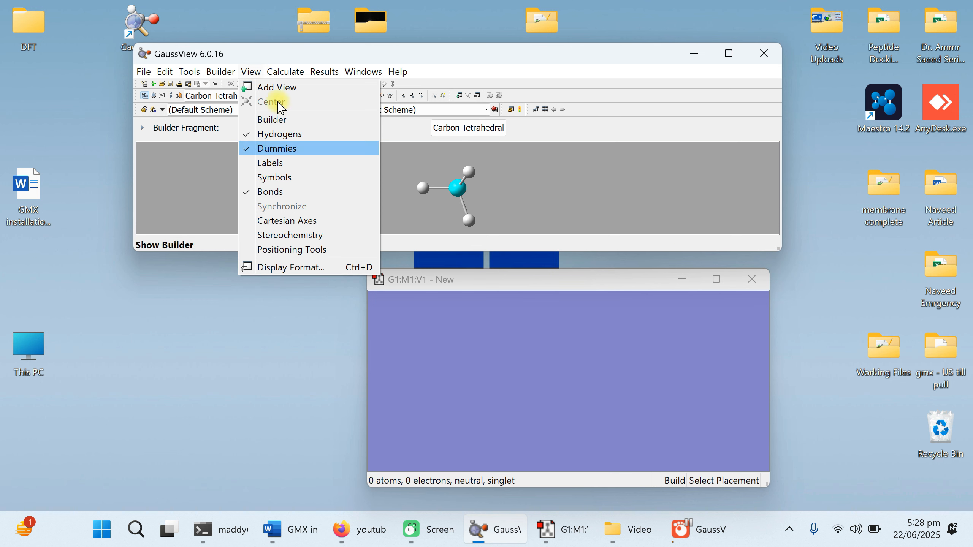
pyautogui.moveTo(285, 71)
pyautogui.click(614, 75)
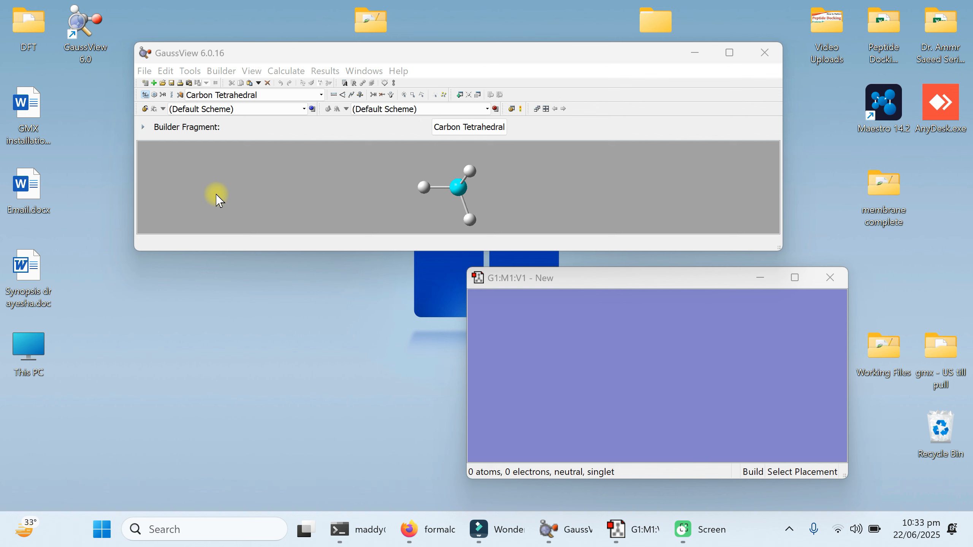
# Open 692.mol from the DFT folder on the desktop, adding hydrogens to the structure.
pyautogui.click(150, 73)
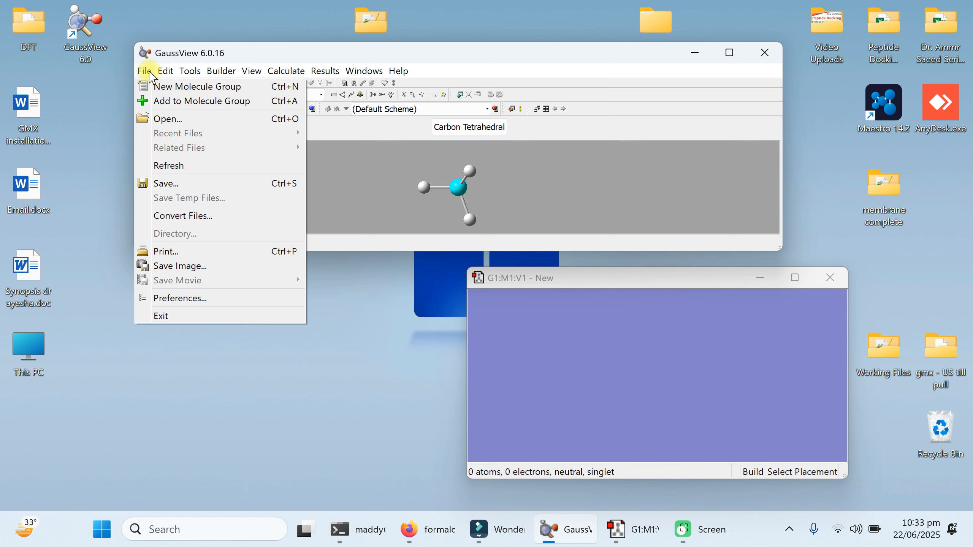
pyautogui.click(171, 122)
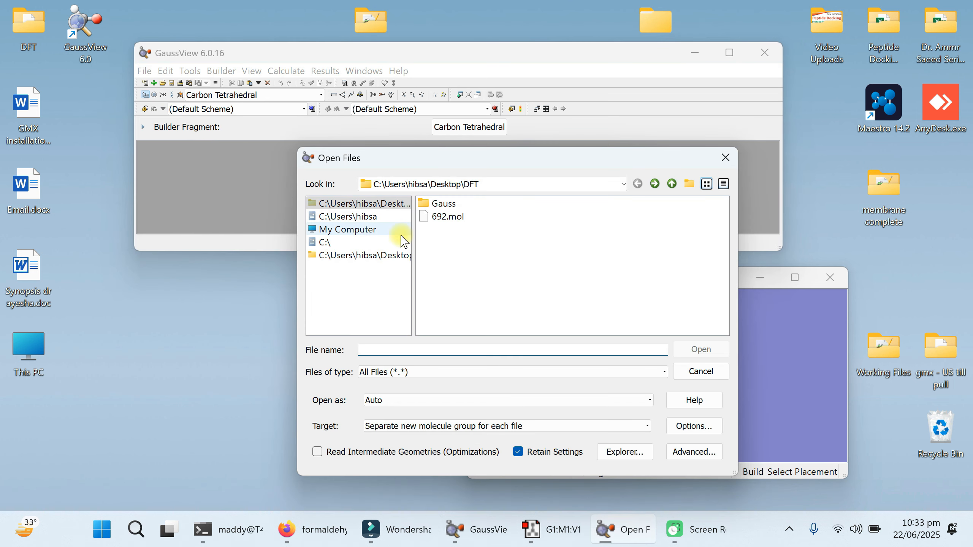
pyautogui.click(440, 226)
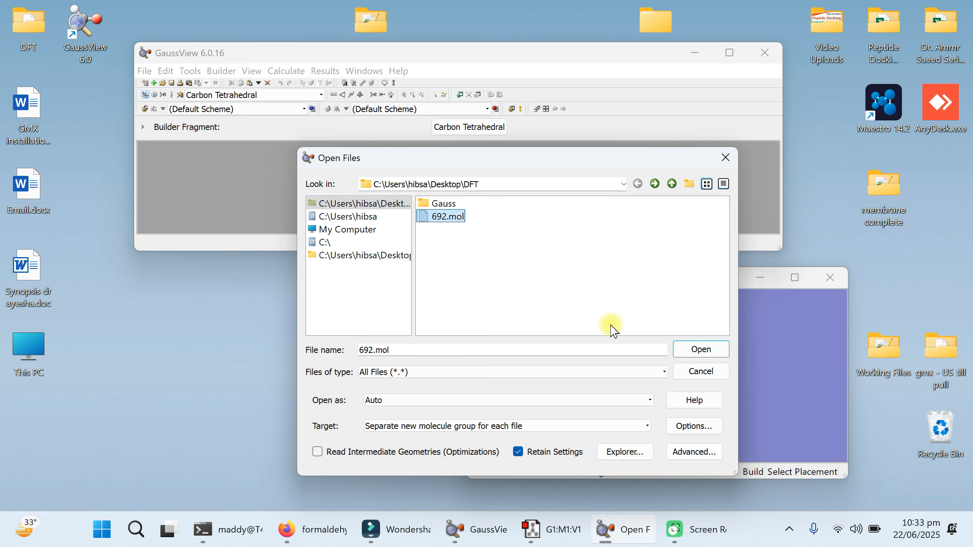
pyautogui.click(701, 350)
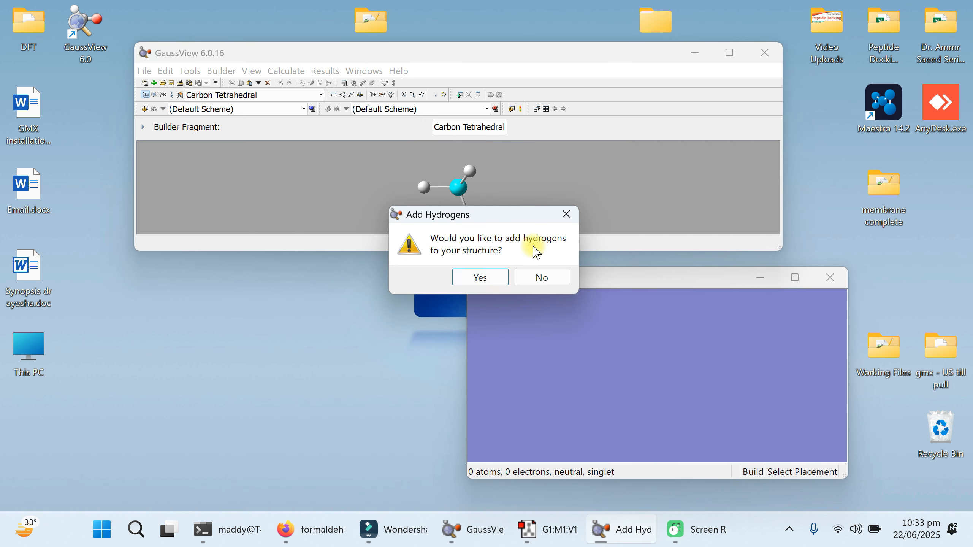
pyautogui.click(472, 275)
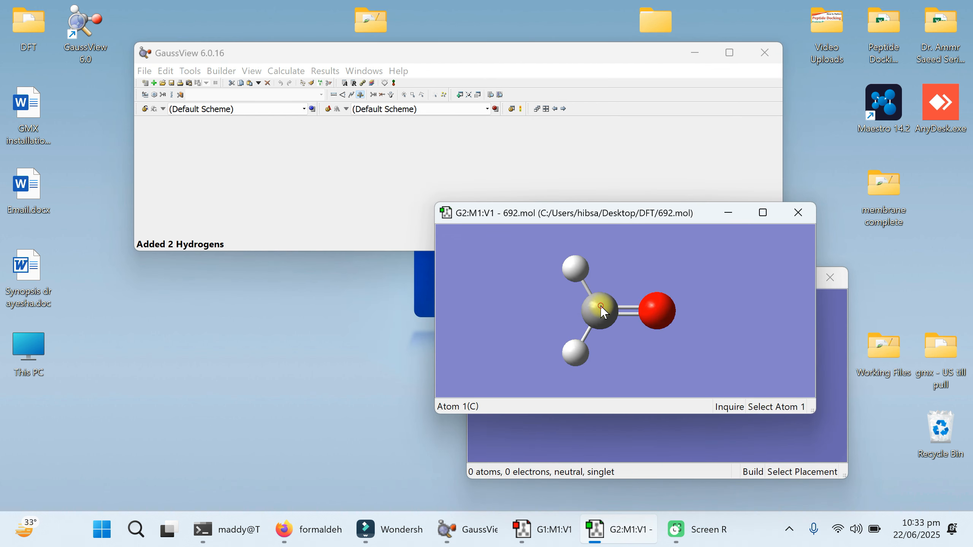
# Rotate the 692.mol molecule to inspect it from another angle and close its window.
pyautogui.moveTo(581, 329); pyautogui.dragTo(543, 292)
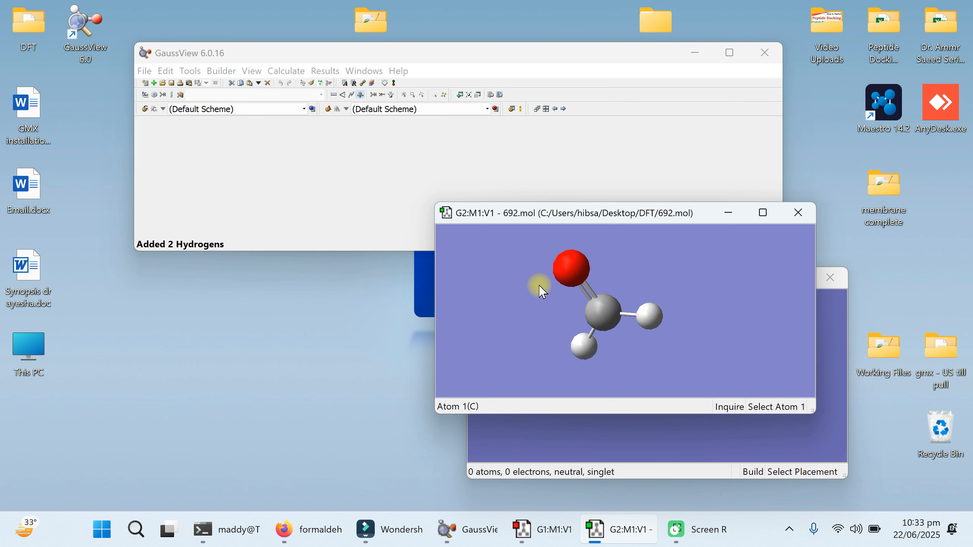
pyautogui.click(799, 221)
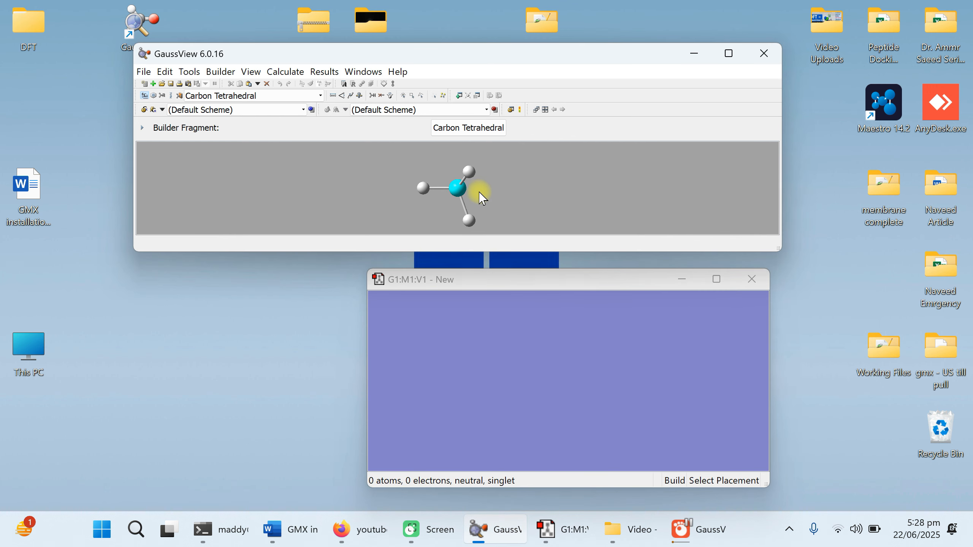
# Place a Carbon Tetrahedral fragment in the empty molecule view and inspect it from different angles and distances.
pyautogui.moveTo(463, 189); pyautogui.dragTo(441, 200)
pyautogui.click(460, 189)
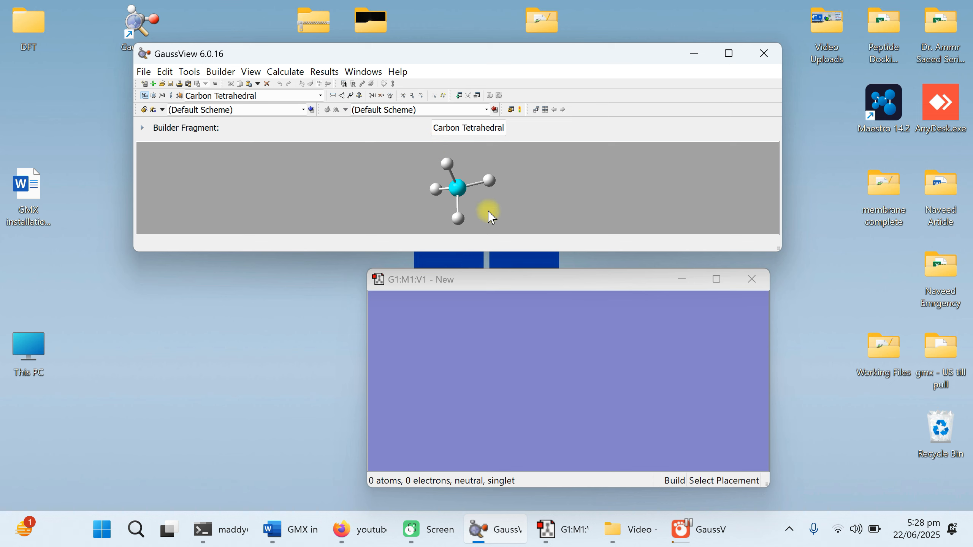
pyautogui.click(508, 361)
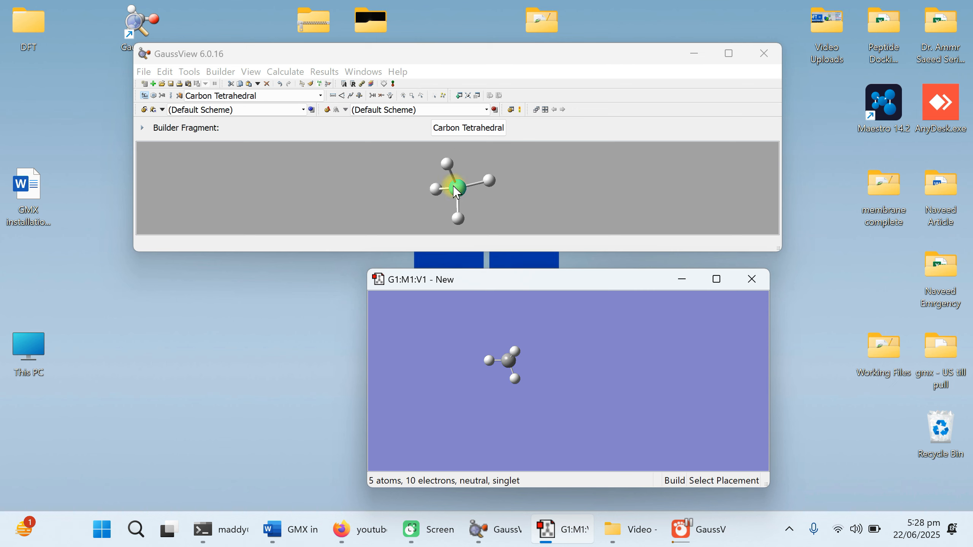
pyautogui.moveTo(534, 363); pyautogui.dragTo(539, 427)
pyautogui.scroll(-2, 499, 377)
pyautogui.scroll(6, 499, 377)
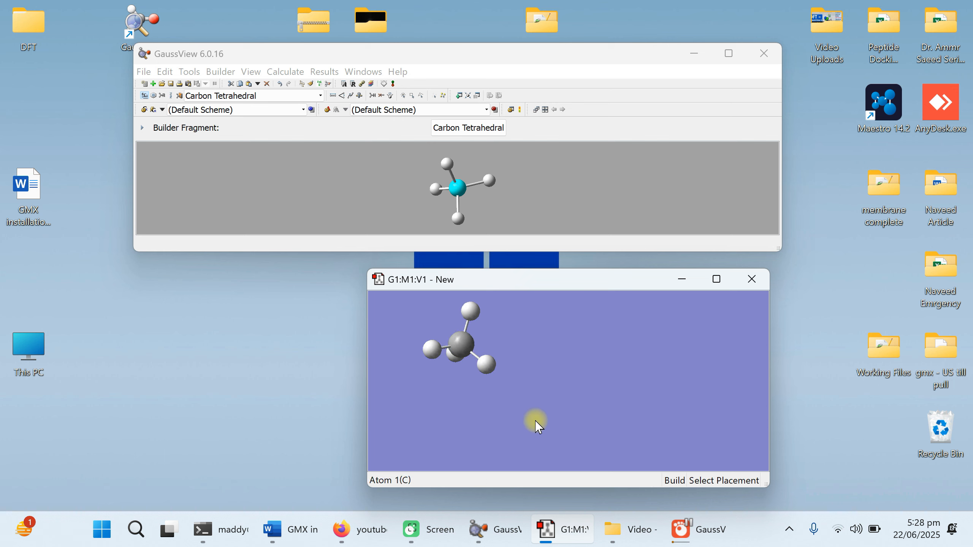
pyautogui.scroll(-4, 524, 383)
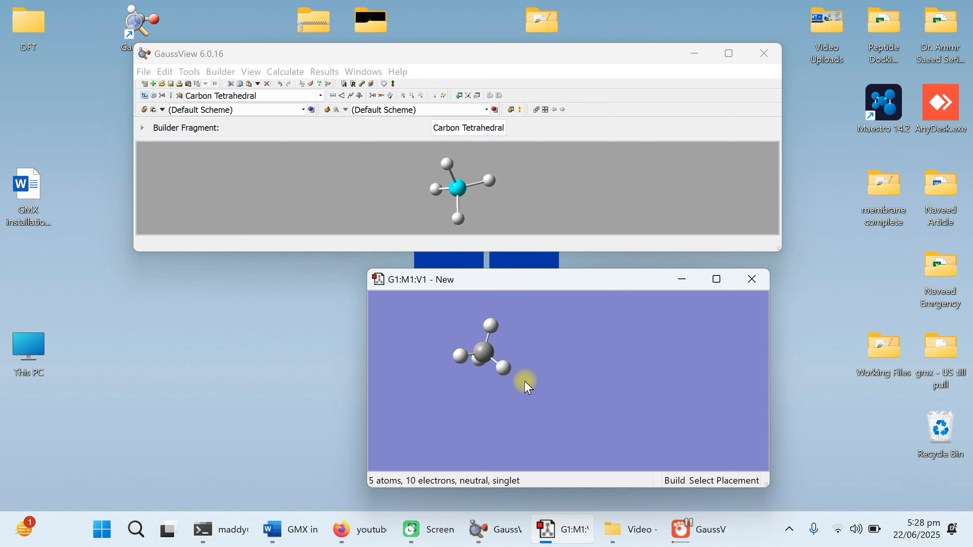
pyautogui.scroll(3, 525, 382)
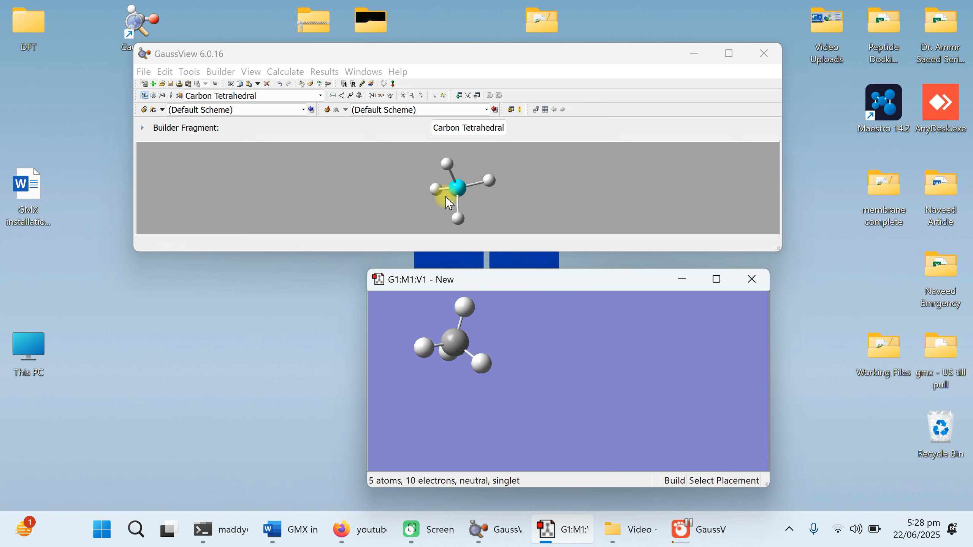
# Open the periodic table of element fragments and arrange it side by side with the molecule window.
pyautogui.click(477, 137)
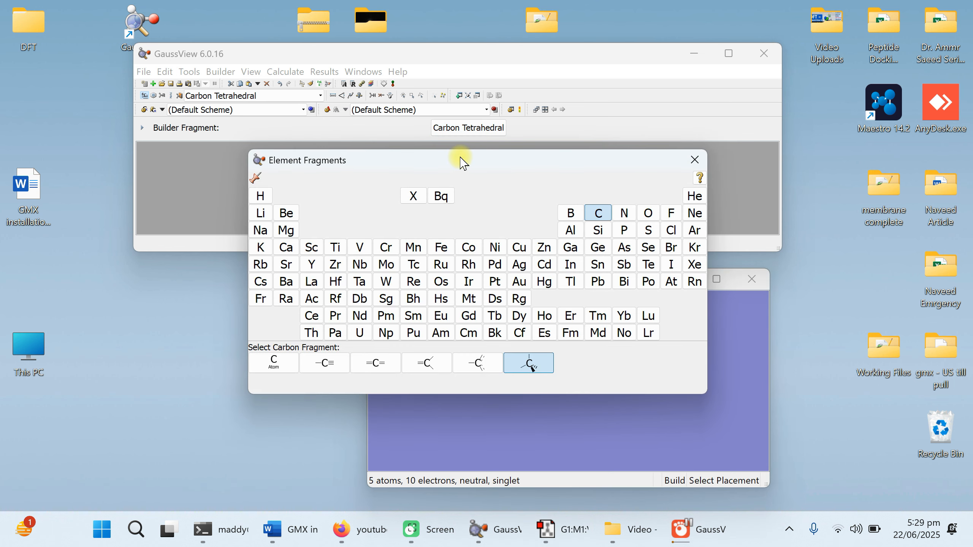
pyautogui.moveTo(460, 159); pyautogui.dragTo(320, 227)
pyautogui.click(742, 297)
pyautogui.moveTo(599, 280); pyautogui.dragTo(809, 270)
pyautogui.moveTo(373, 236); pyautogui.dragTo(331, 221)
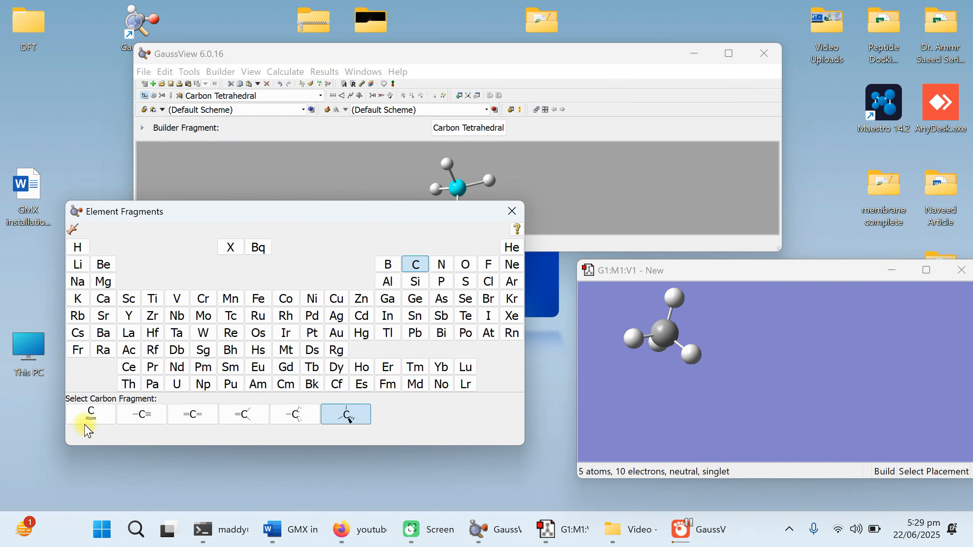
# Preview the Carbon Atom, Carbon Divalent (S-T) and Carbon Divalent (D-D) builder fragments in turn.
pyautogui.click(91, 414)
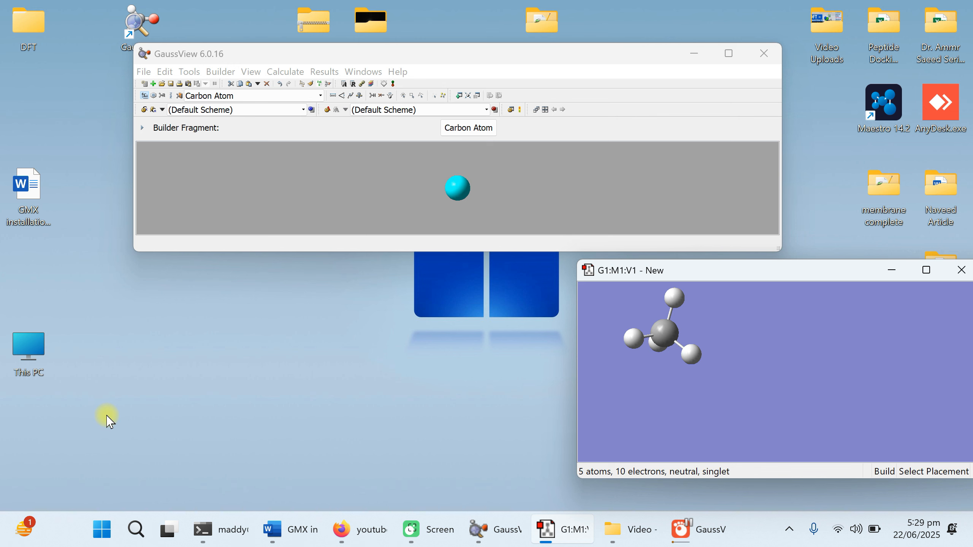
pyautogui.click(486, 128)
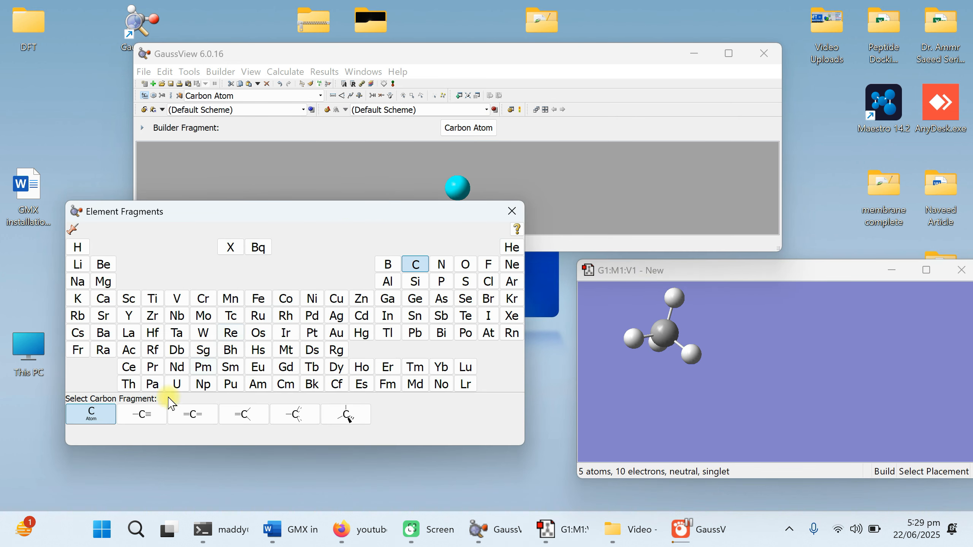
pyautogui.click(150, 420)
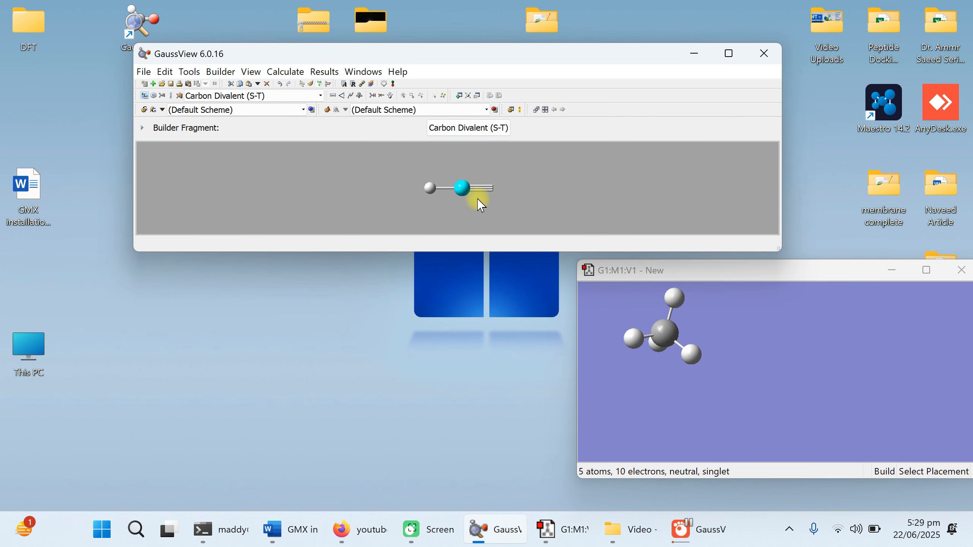
pyautogui.click(471, 129)
pyautogui.click(187, 417)
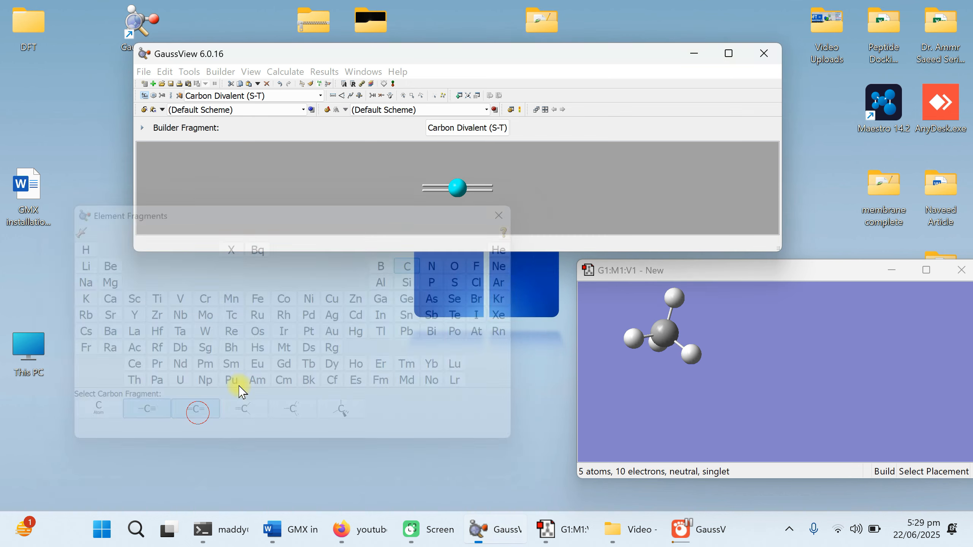
# Replace the lower outer hydrogen of the methane molecule with a Carbon Divalent (S-T) fragment.
pyautogui.click(472, 127)
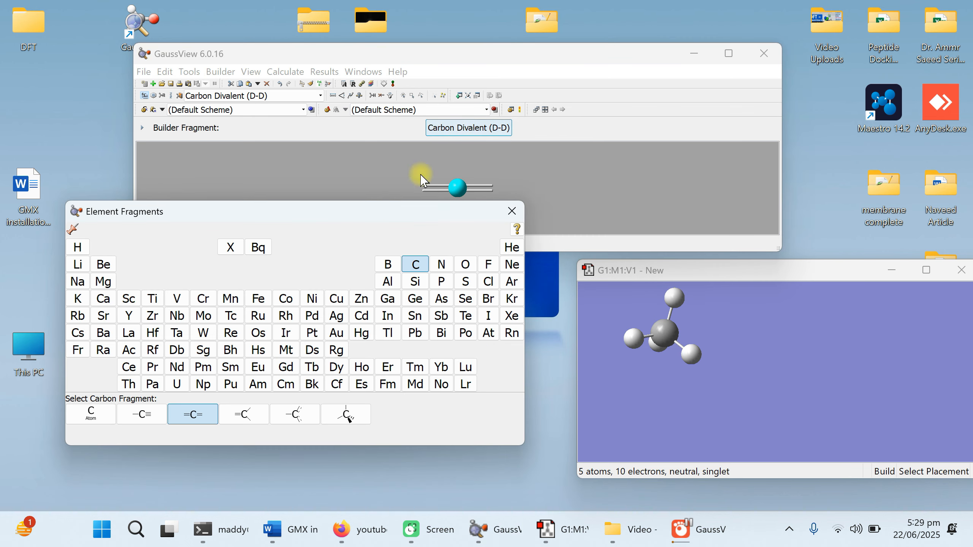
pyautogui.click(148, 421)
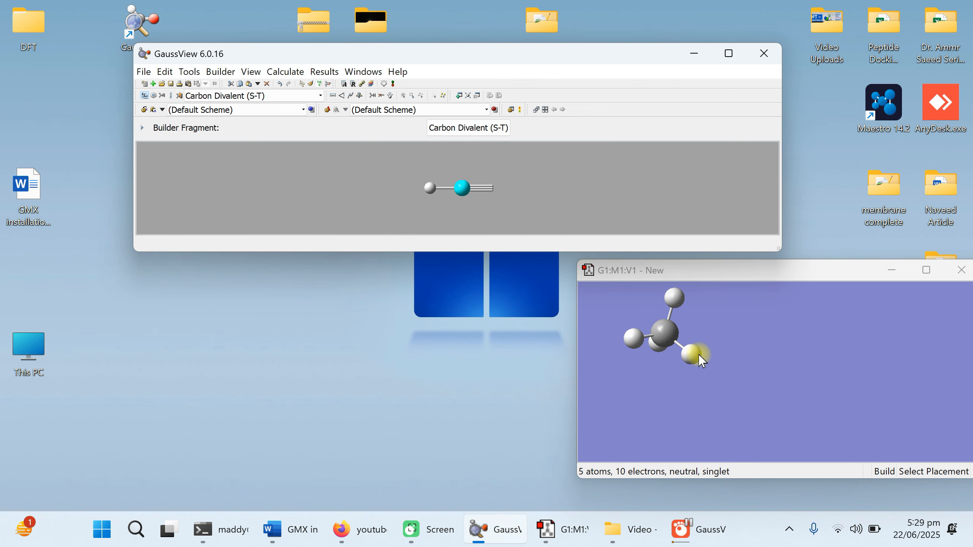
pyautogui.click(700, 362)
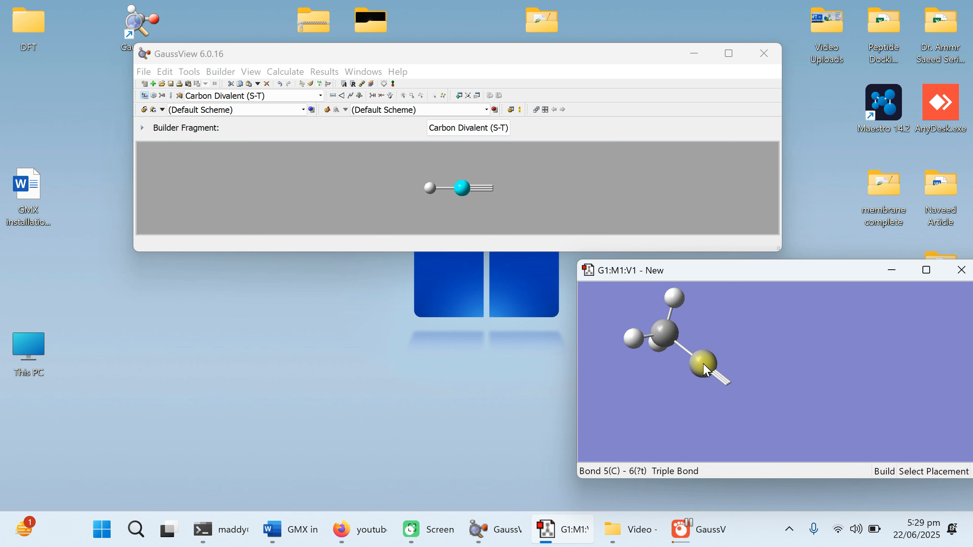
# Attach a Nitrogen Terminal (T) fragment to the open end of the carbon's triple bond.
pyautogui.click(468, 130)
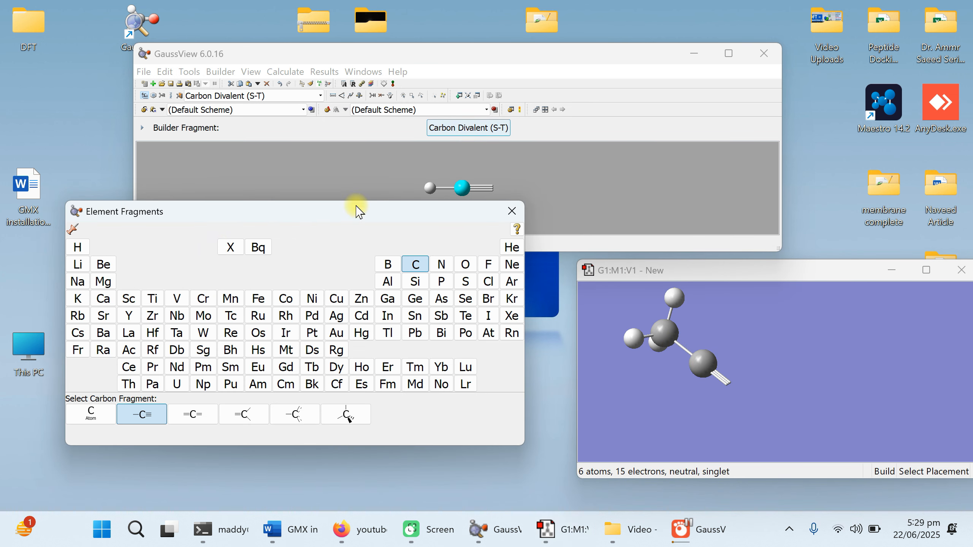
pyautogui.click(443, 267)
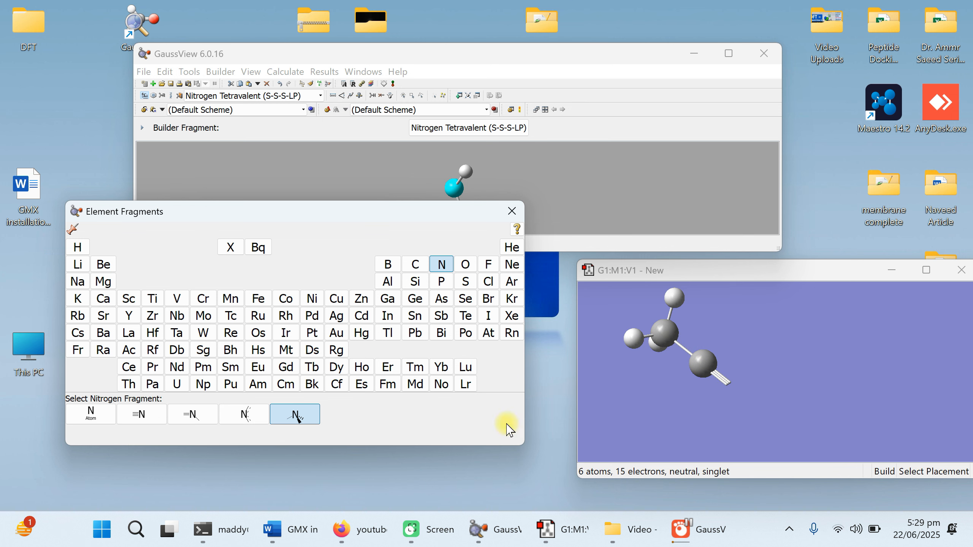
pyautogui.click(155, 415)
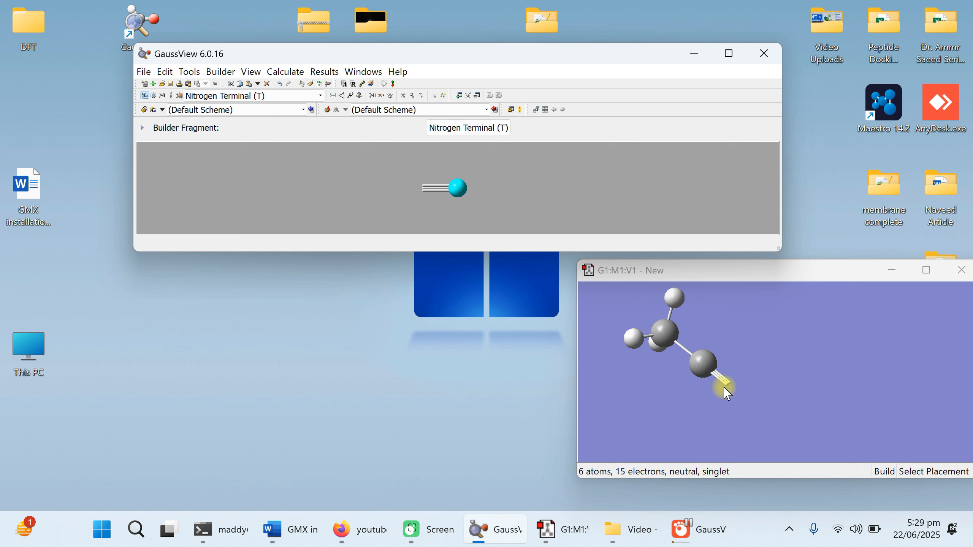
pyautogui.click(732, 389)
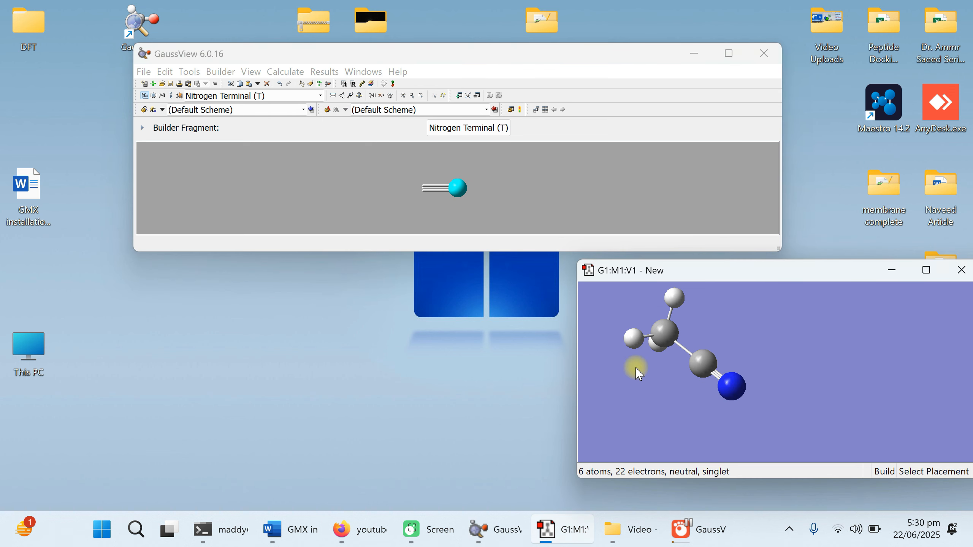
# Rotate the built molecule to view its carbon–nitrogen triple bond, and review the nitrogen options among the element fragments.
pyautogui.moveTo(745, 276); pyautogui.dragTo(656, 276)
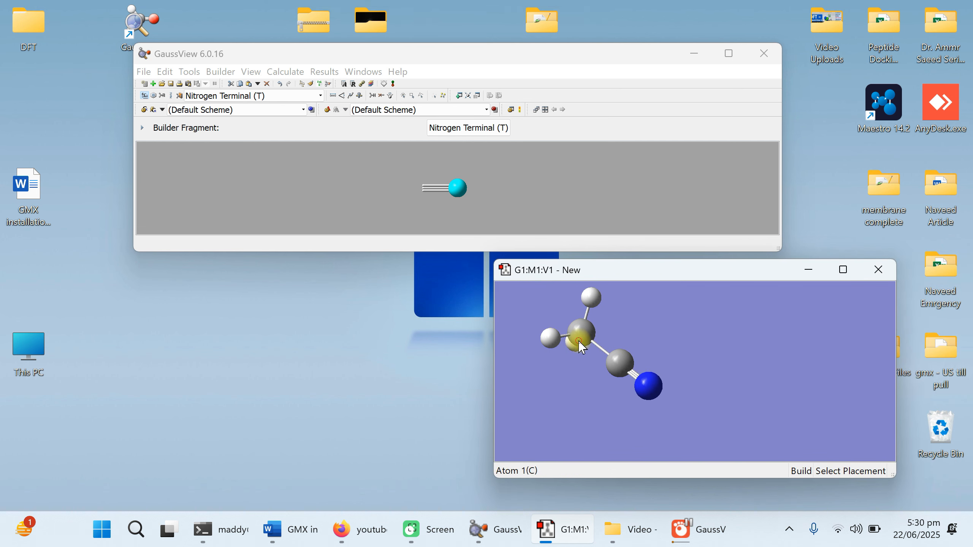
pyautogui.moveTo(577, 341)
pyautogui.mouseDown()
pyautogui.moveTo(649, 402)
pyautogui.moveTo(588, 333)
pyautogui.mouseUp()
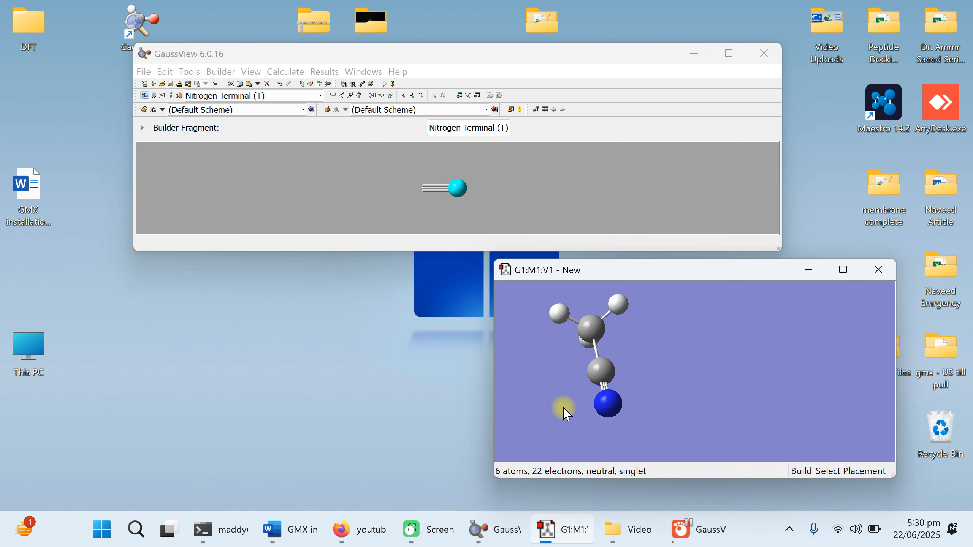
pyautogui.click(481, 128)
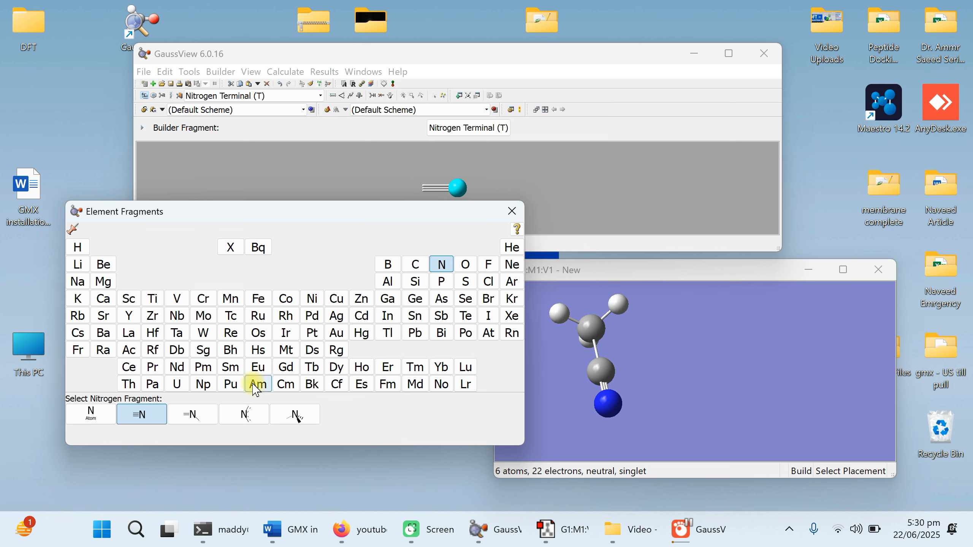
pyautogui.click(513, 211)
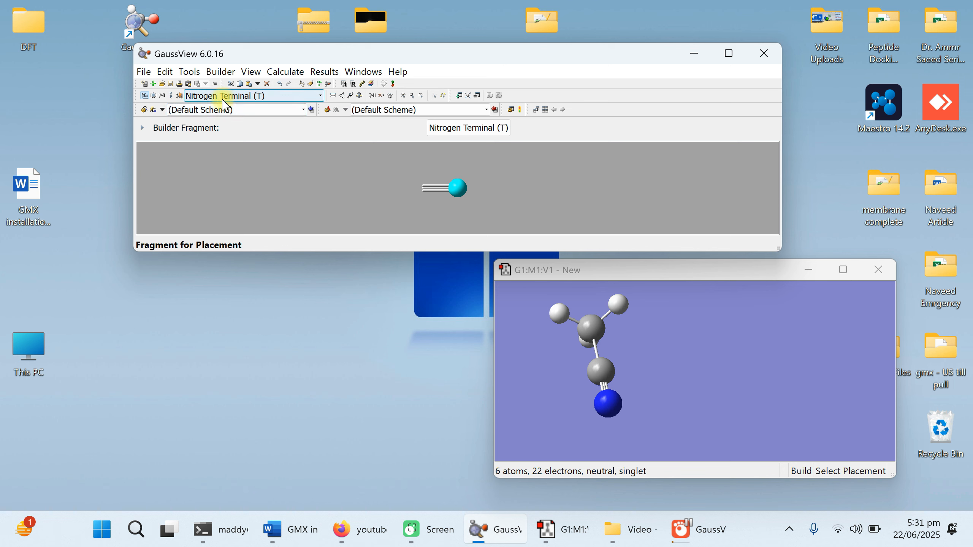
# Try stretching the carbon–nitrogen triple bond to 2.94000 and shortening it to 1.25110 with Modify Bond, and discard the changes.
pyautogui.click(334, 97)
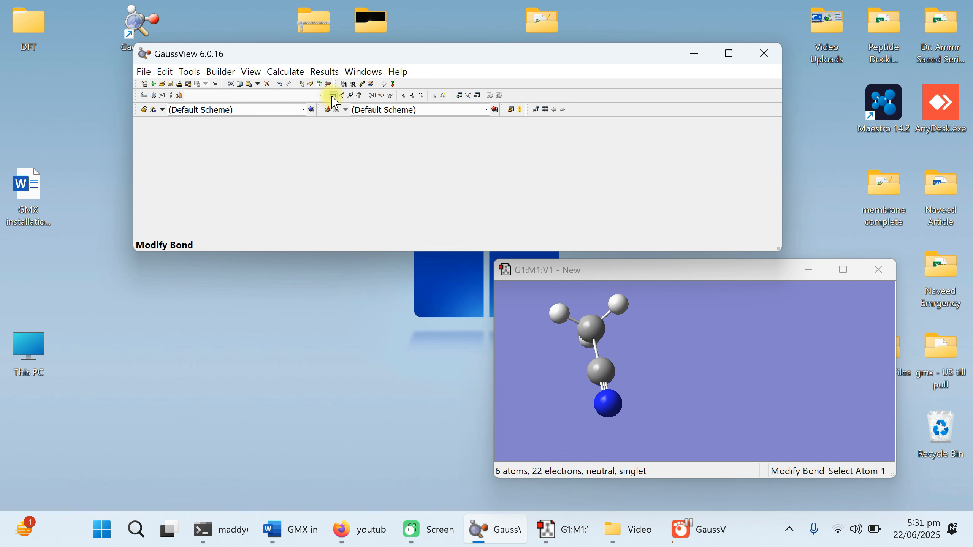
pyautogui.click(599, 370)
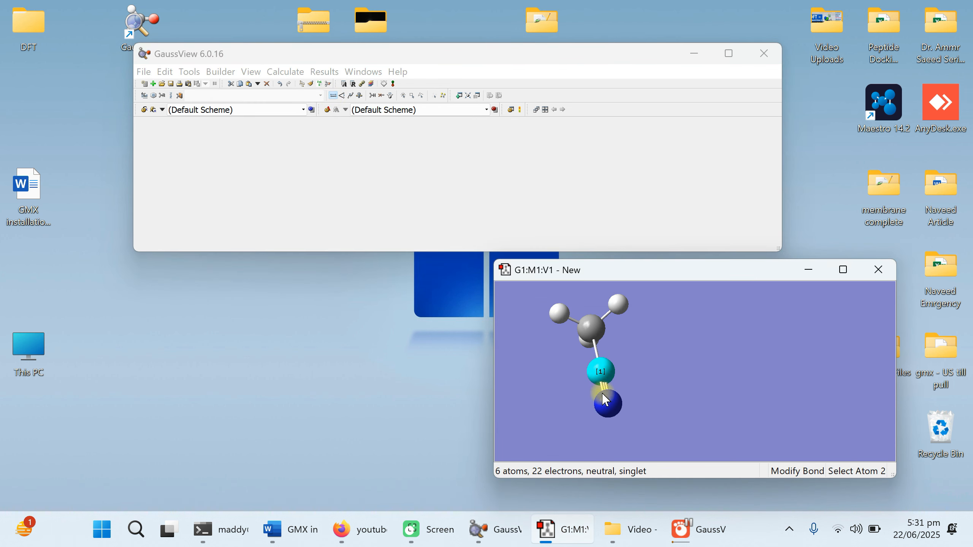
pyautogui.click(606, 400)
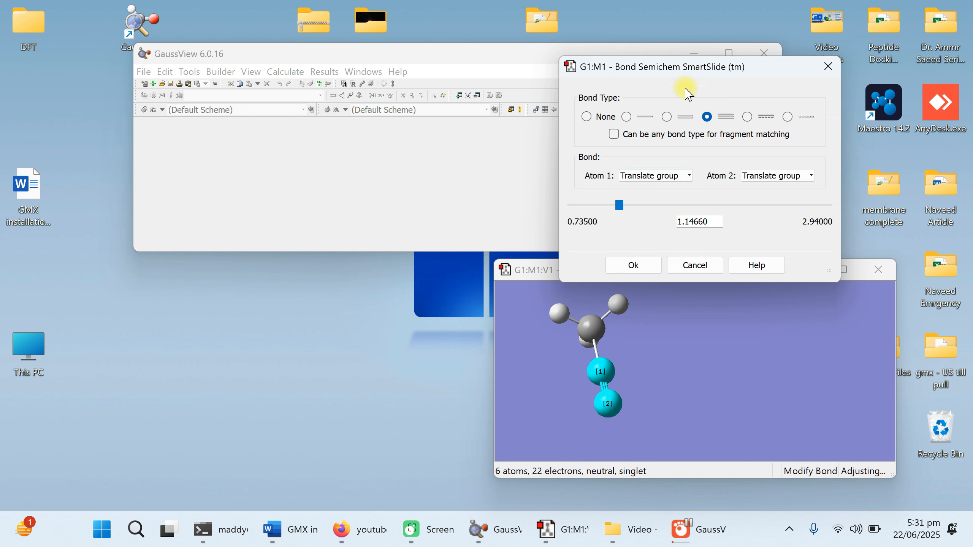
pyautogui.moveTo(686, 73); pyautogui.dragTo(628, 59)
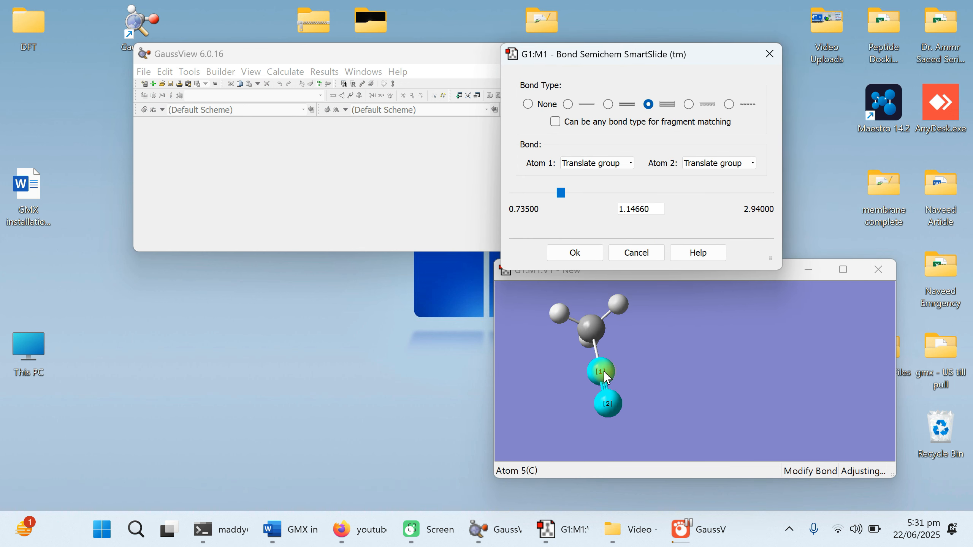
pyautogui.click(697, 254)
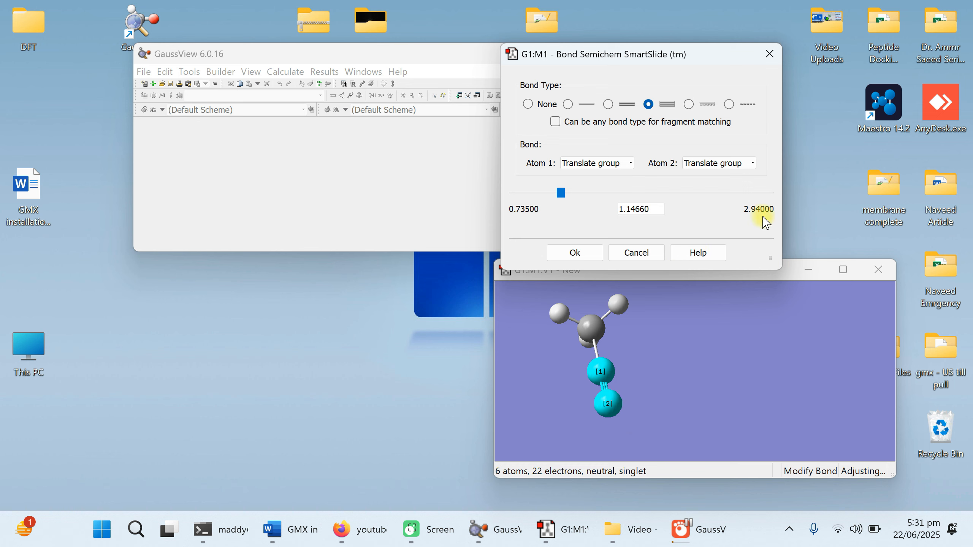
pyautogui.moveTo(568, 198); pyautogui.dragTo(772, 211)
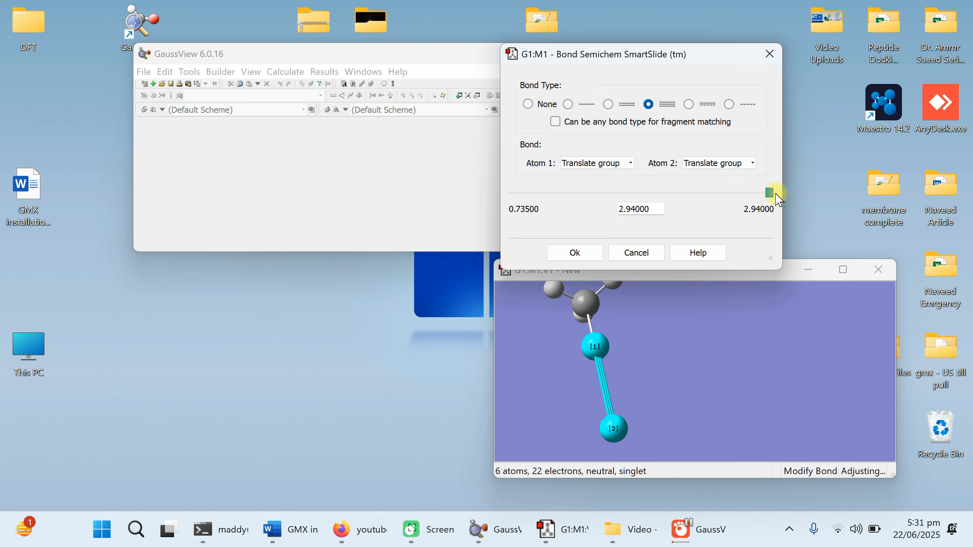
pyautogui.moveTo(772, 198); pyautogui.dragTo(582, 193)
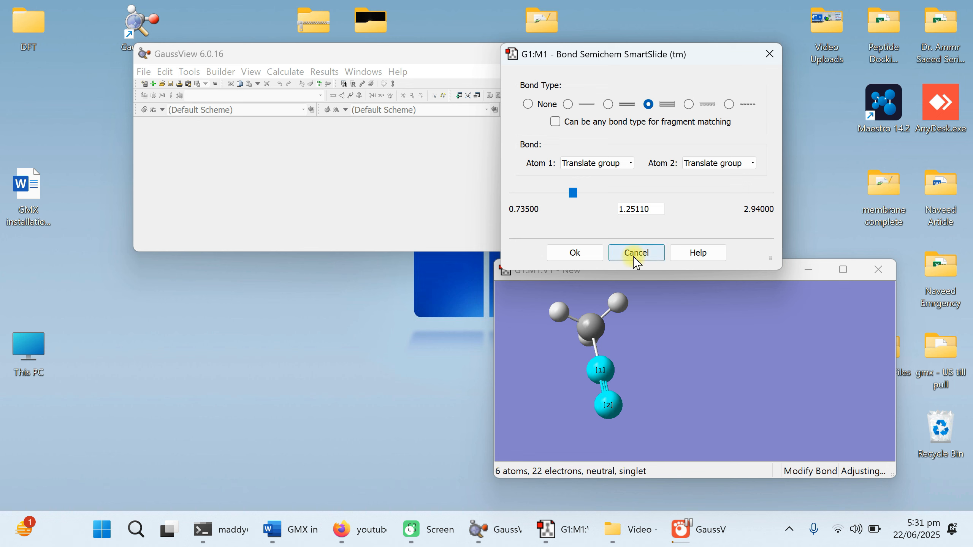
pyautogui.click(770, 61)
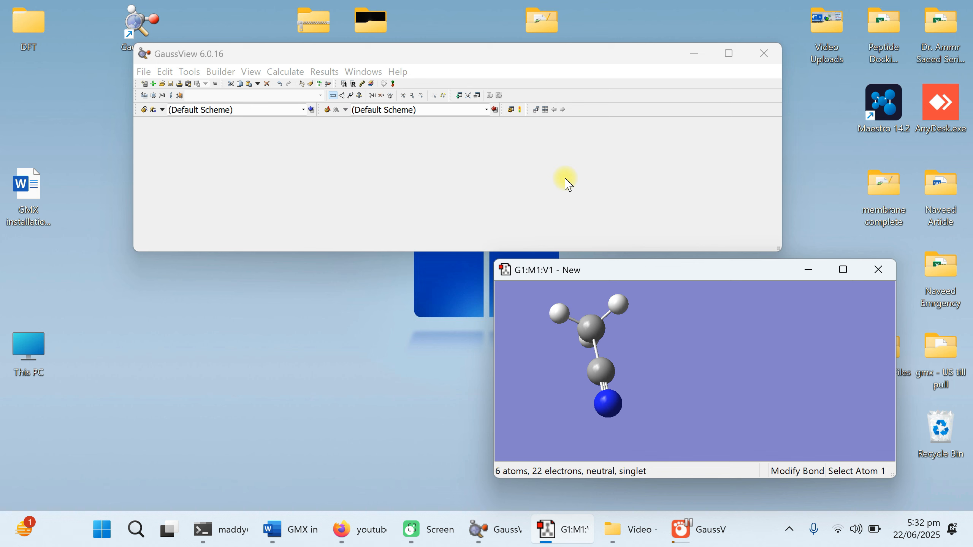
# Open the Gaussian Calculation Setup for the molecule and arrange it beside the molecule window.
pyautogui.click(520, 68)
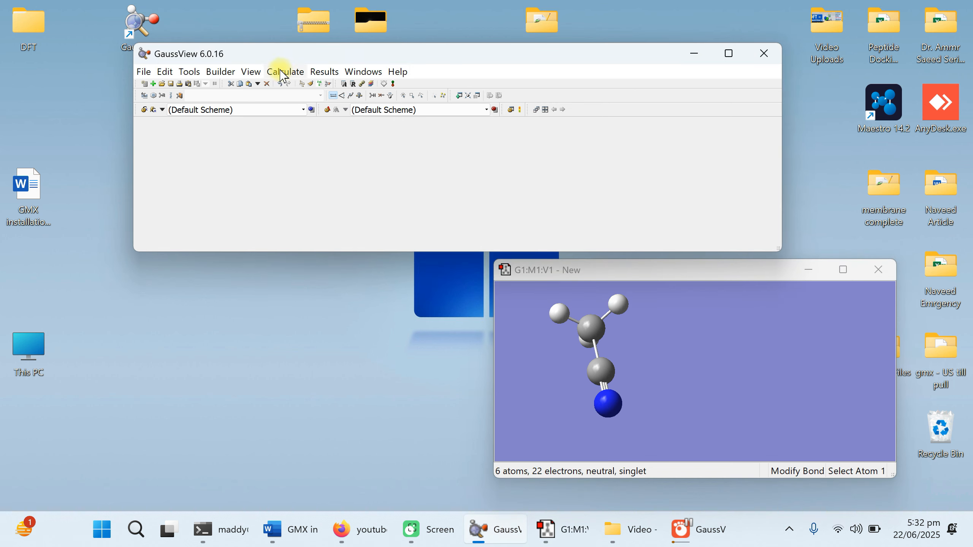
pyautogui.click(293, 73)
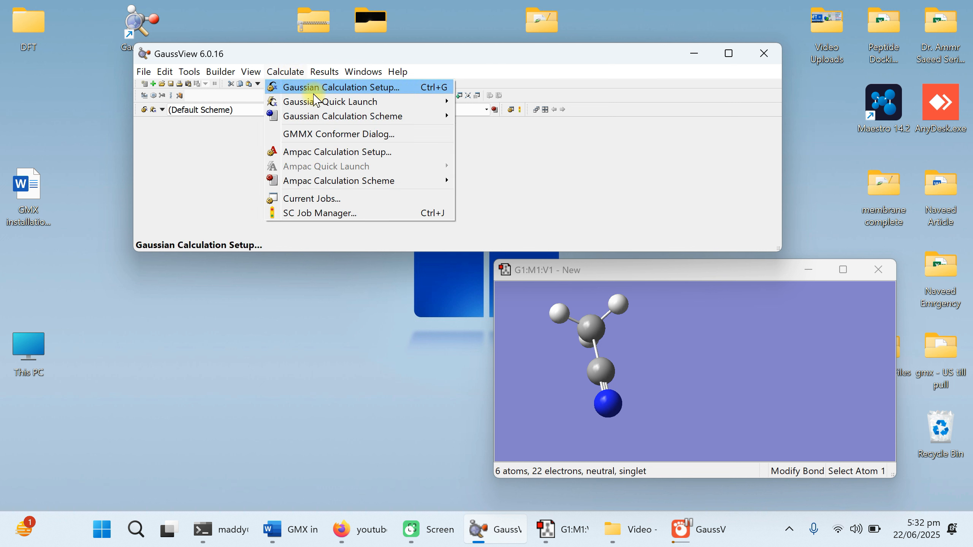
pyautogui.click(370, 93)
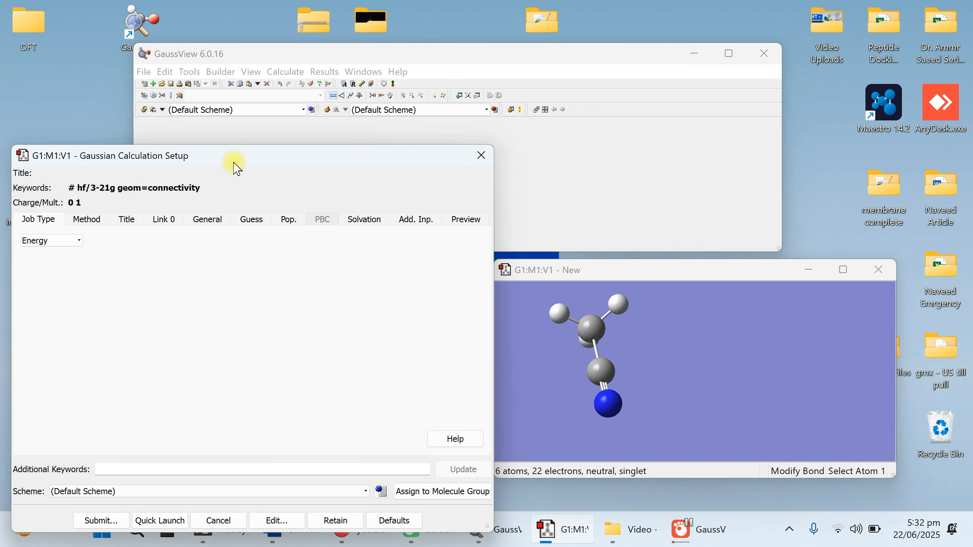
pyautogui.moveTo(233, 163); pyautogui.dragTo(253, 76)
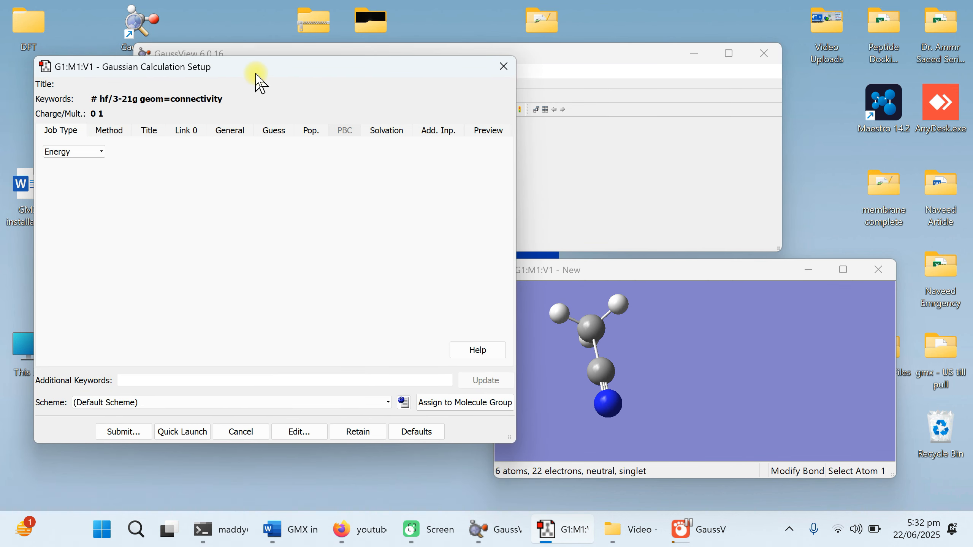
pyautogui.moveTo(550, 283); pyautogui.dragTo(594, 277)
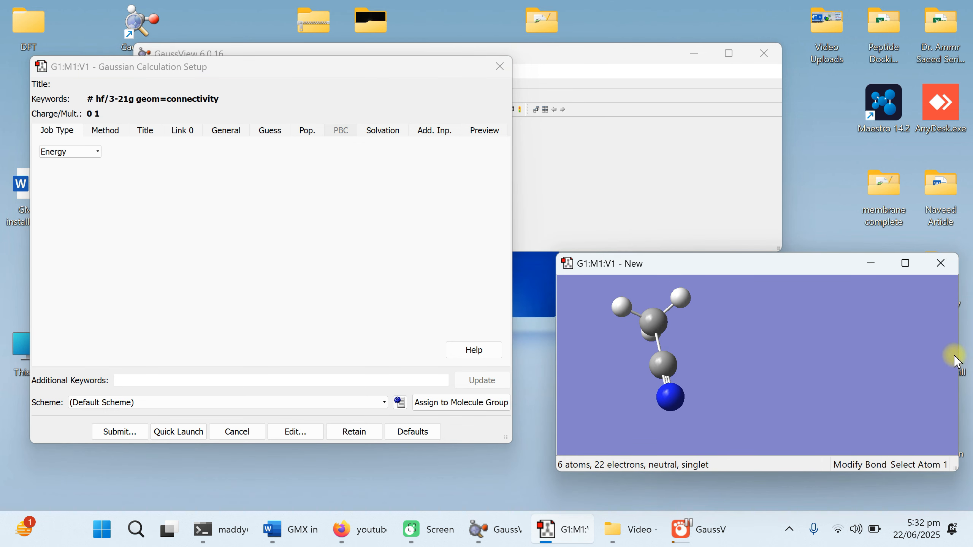
pyautogui.moveTo(958, 351); pyautogui.dragTo(937, 350)
pyautogui.moveTo(147, 76); pyautogui.dragTo(204, 94)
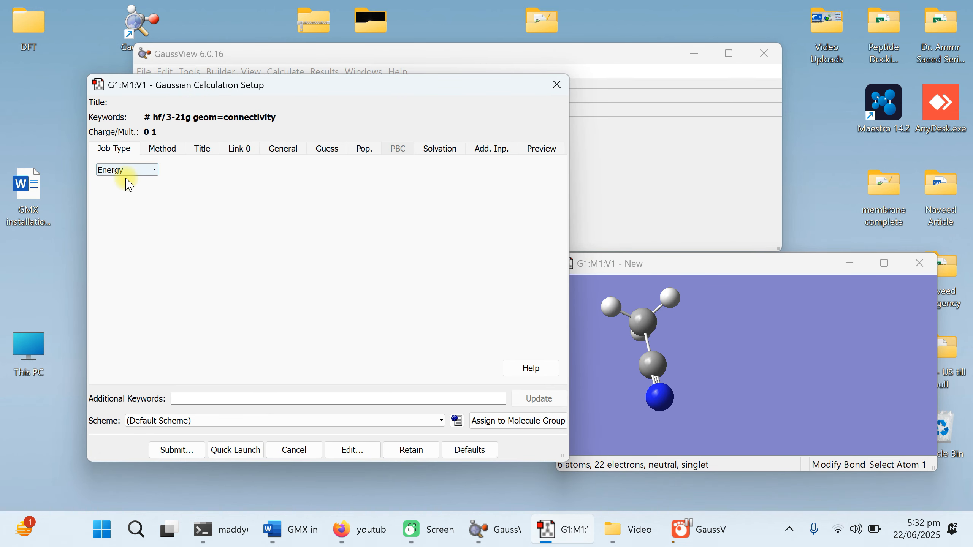
# Set the job type to Opt+Freq, optimizing to a Minimum with Default force constants and Compute Raman set to Yes.
pyautogui.click(147, 170)
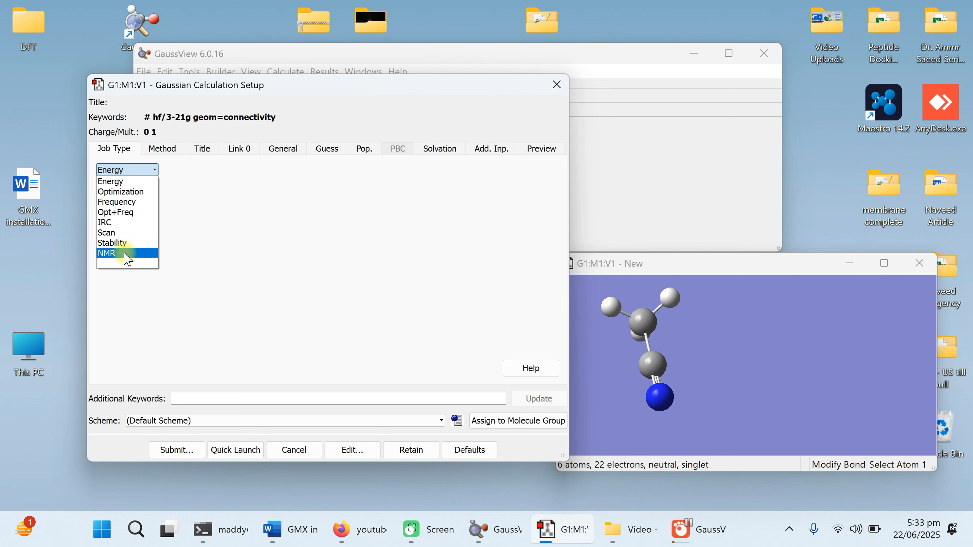
pyautogui.click(144, 213)
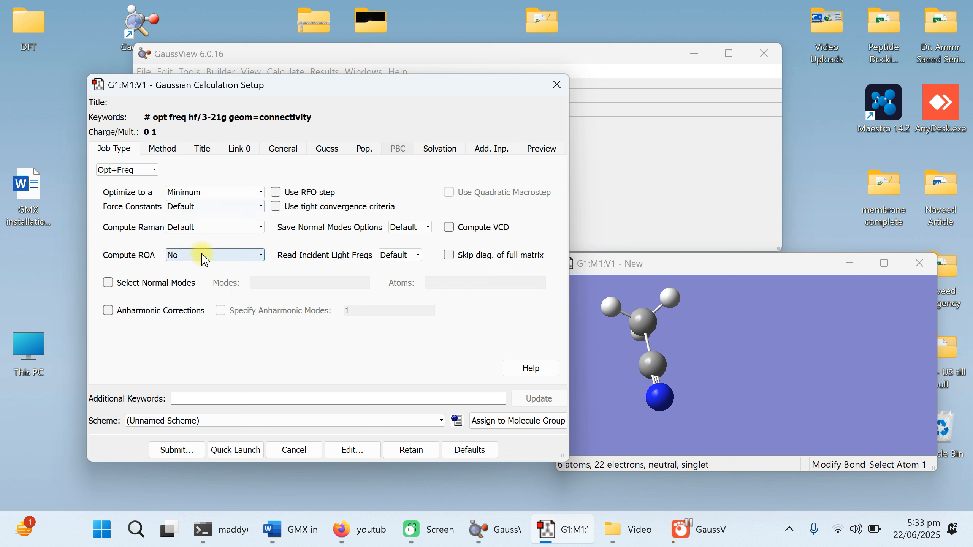
pyautogui.click(241, 192)
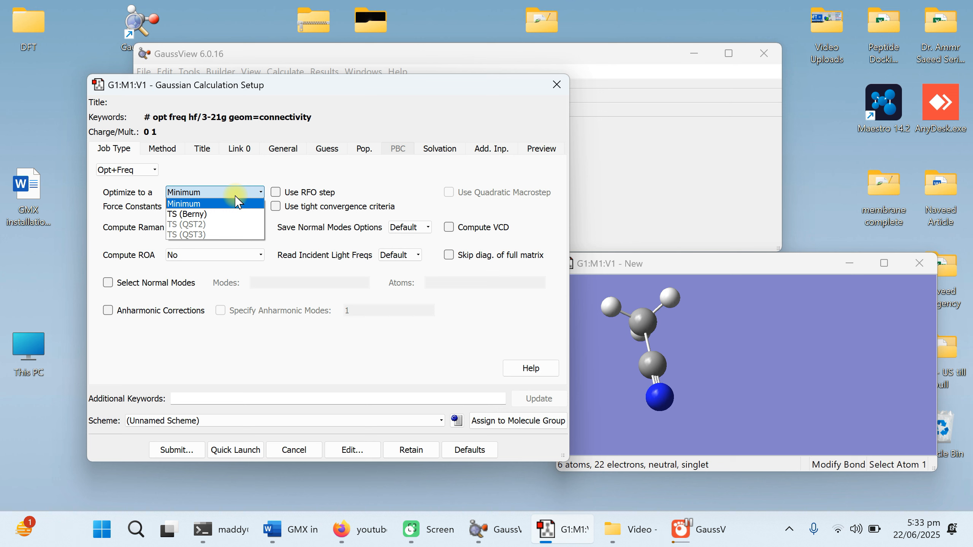
pyautogui.click(219, 204)
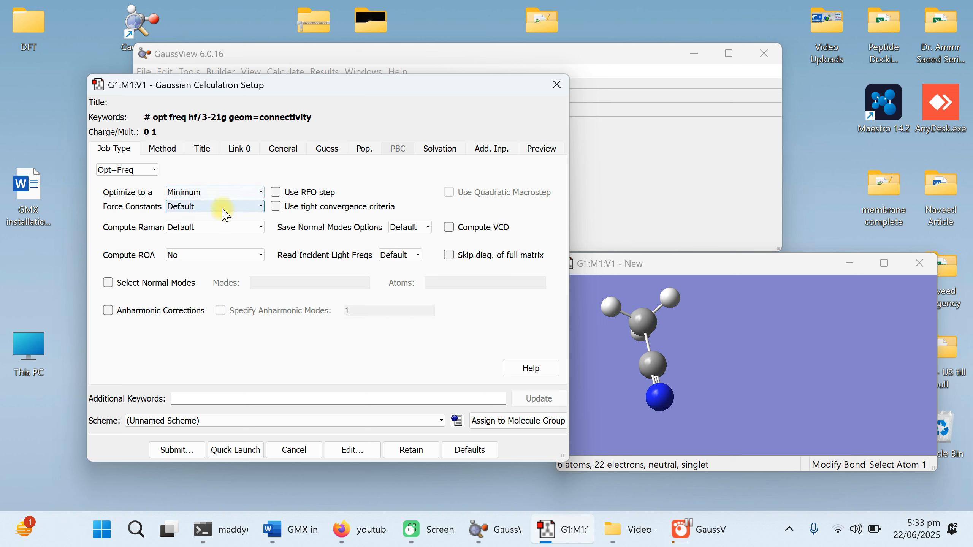
pyautogui.click(225, 209)
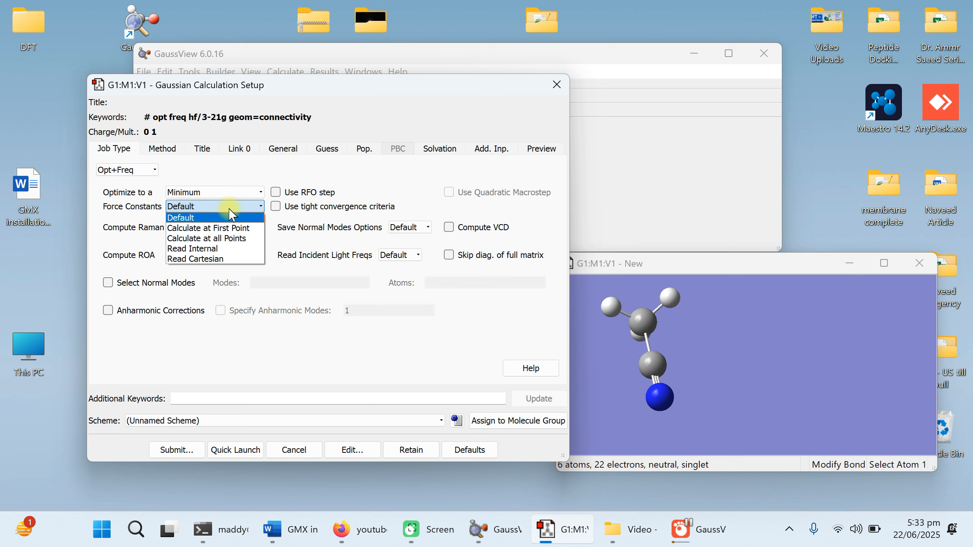
pyautogui.click(231, 210)
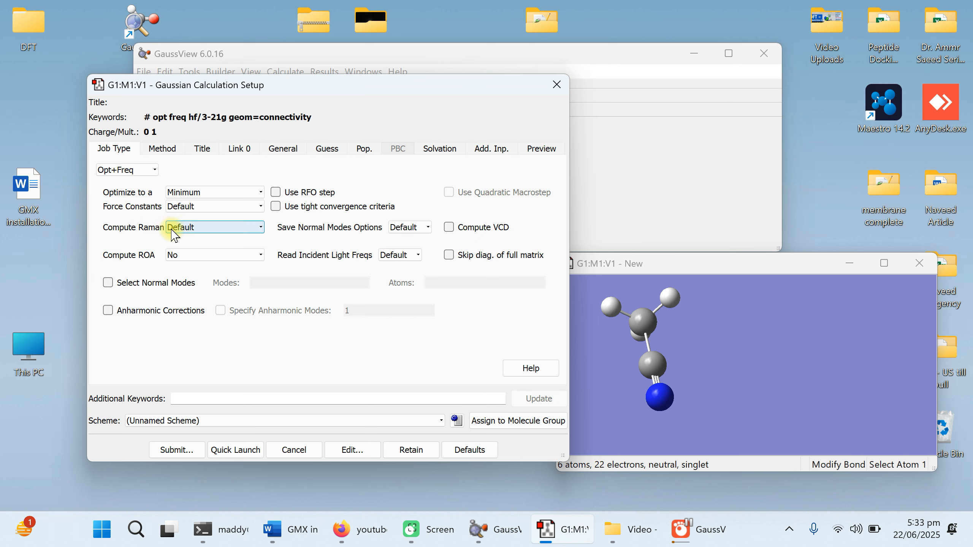
pyautogui.click(213, 230)
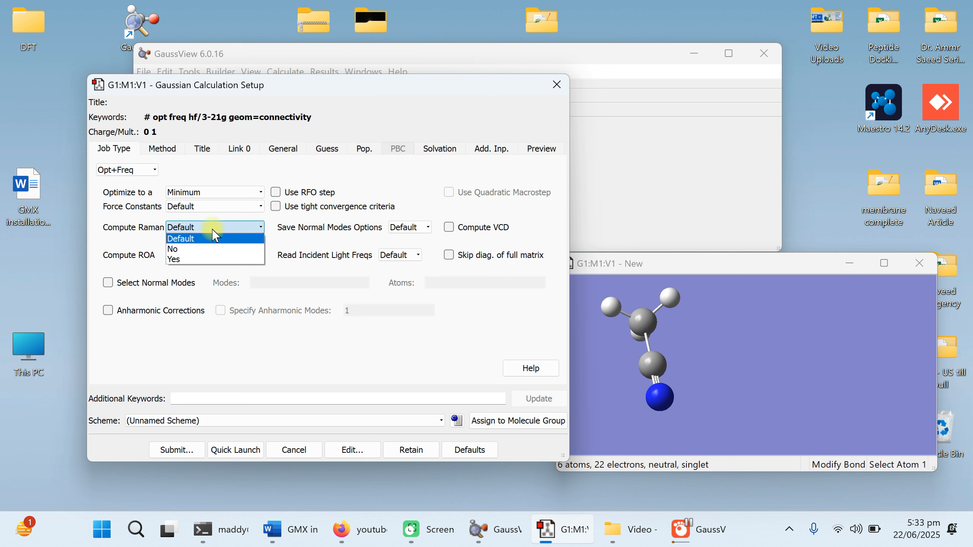
pyautogui.click(204, 257)
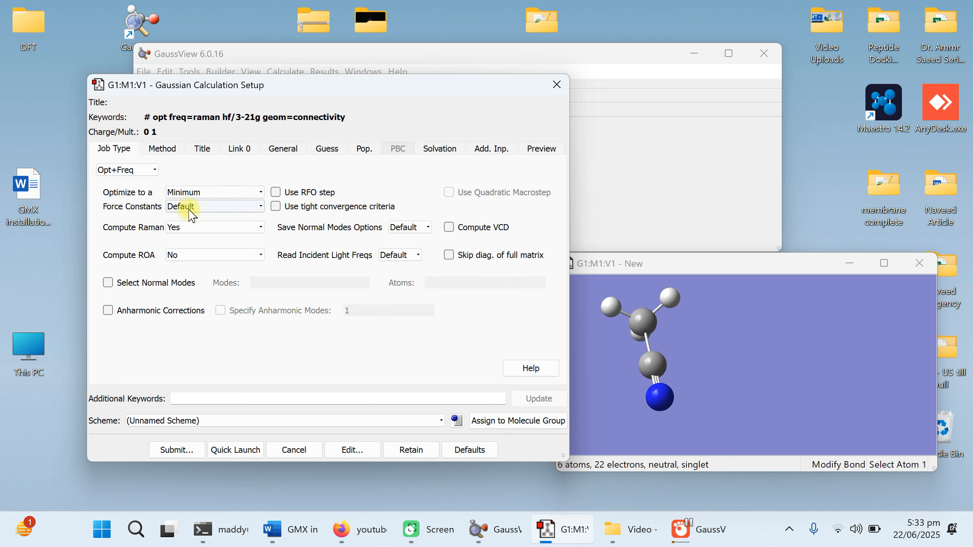
# Set the calculation method to Ground State DFT with Default Spin and the B3LYP functional.
pyautogui.click(163, 150)
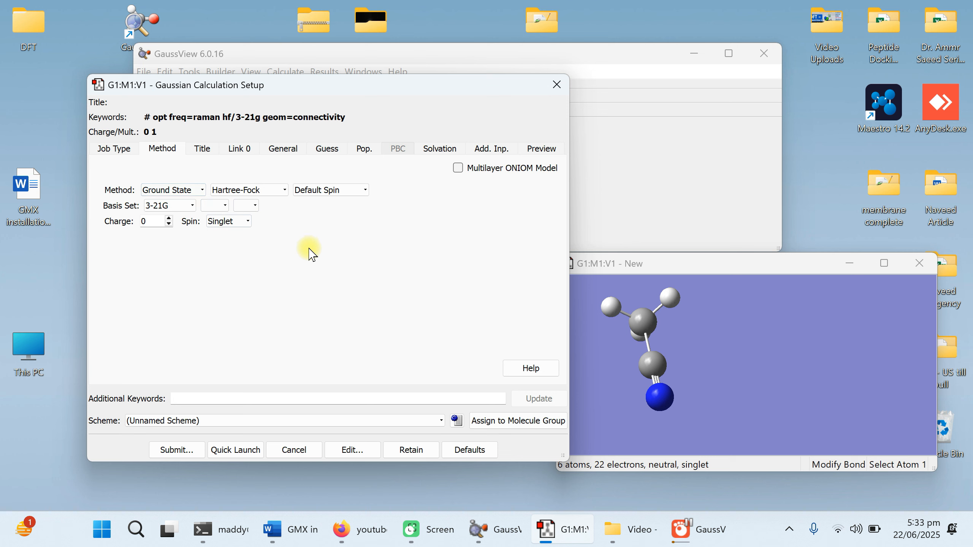
pyautogui.click(185, 190)
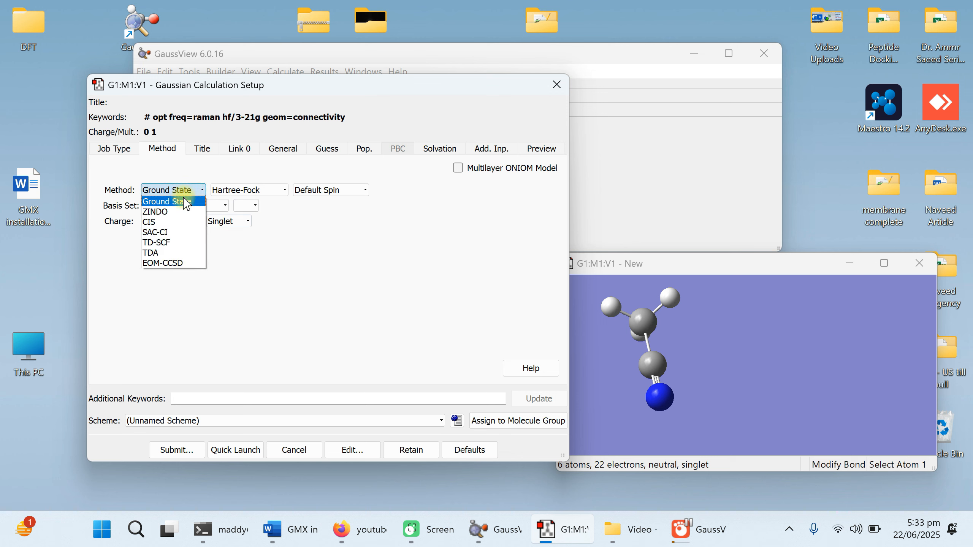
pyautogui.click(174, 243)
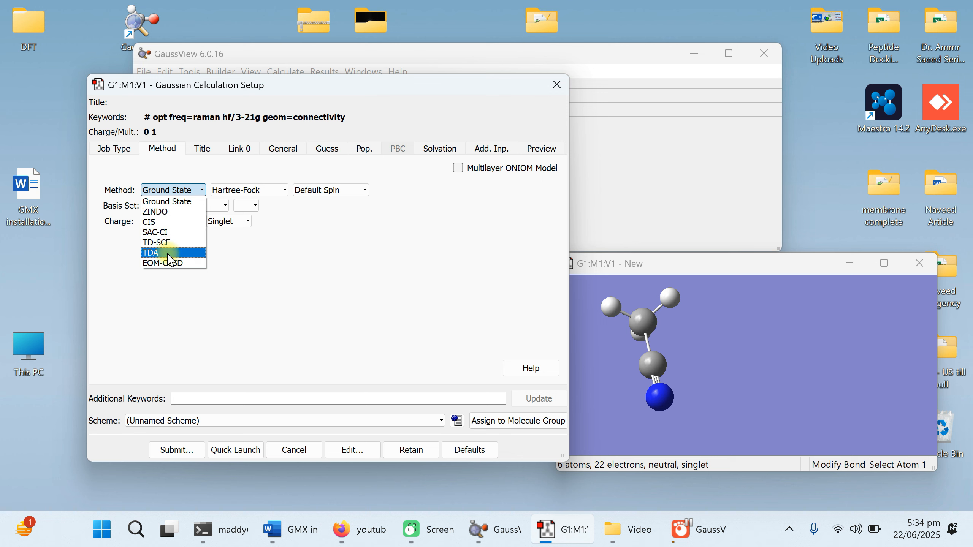
pyautogui.click(180, 202)
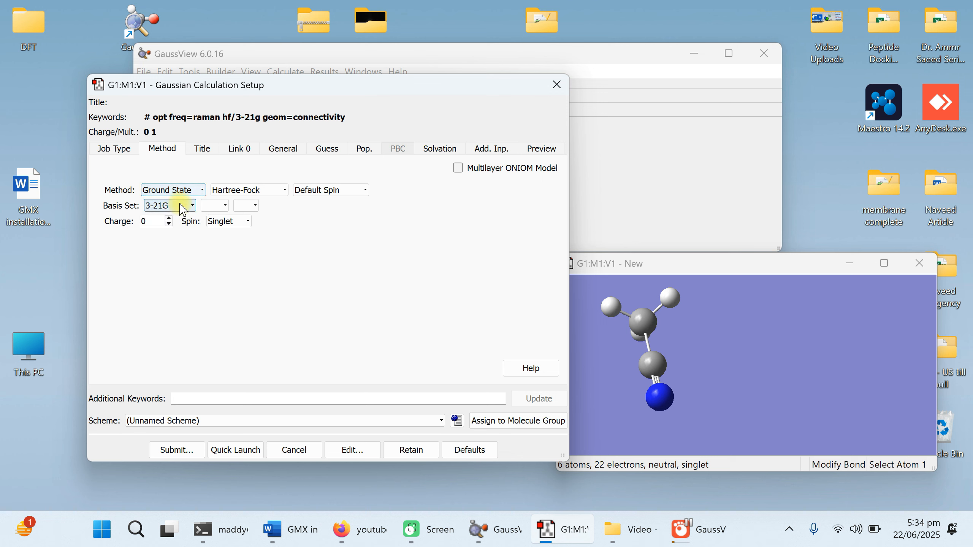
pyautogui.click(267, 191)
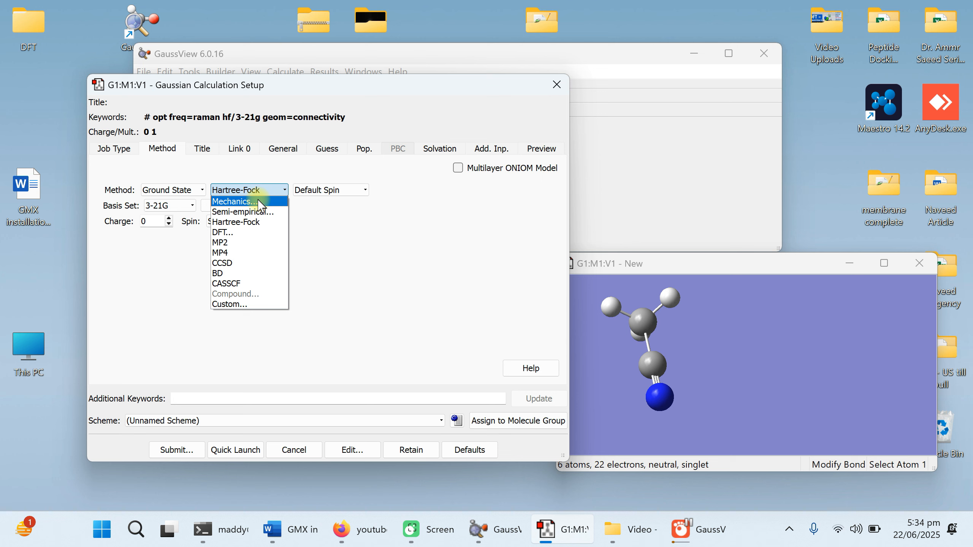
pyautogui.click(257, 237)
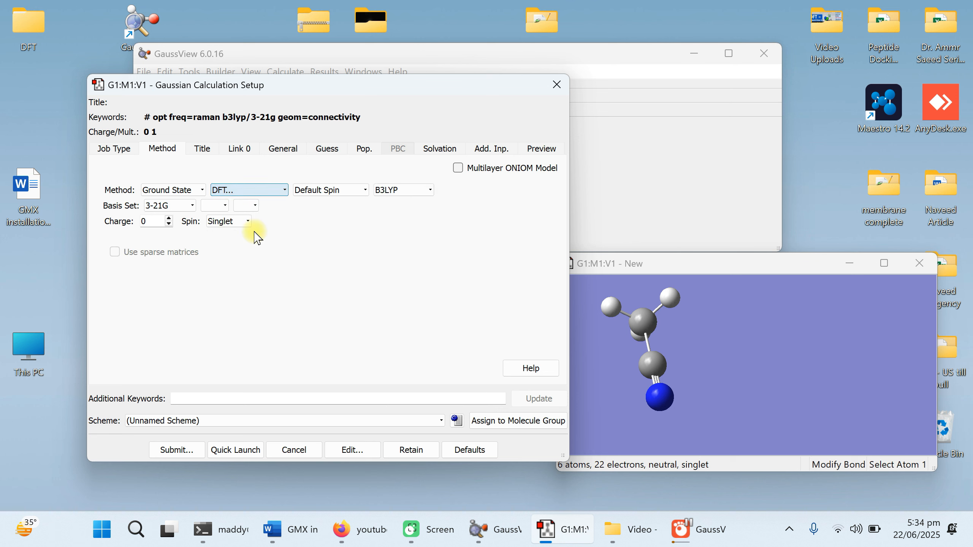
pyautogui.click(347, 195)
pyautogui.click(347, 196)
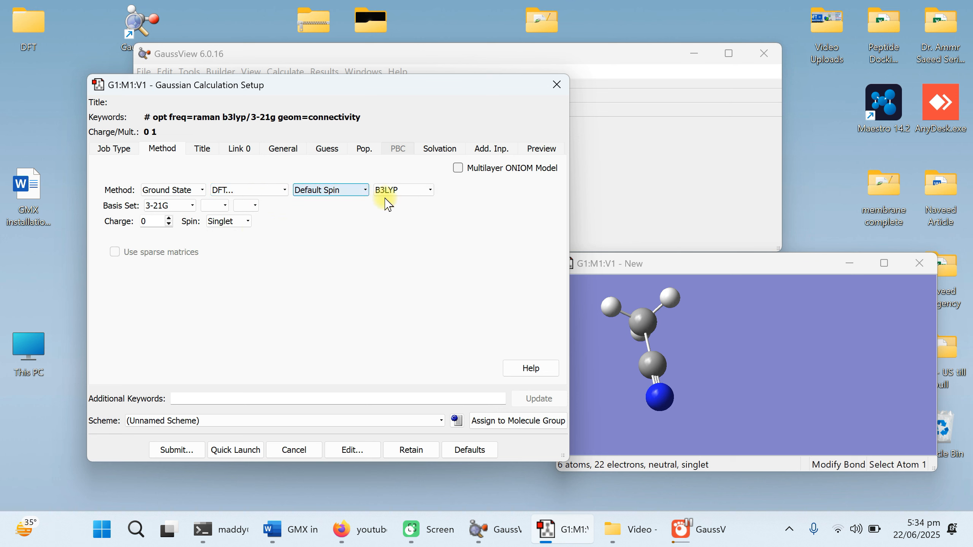
pyautogui.click(417, 194)
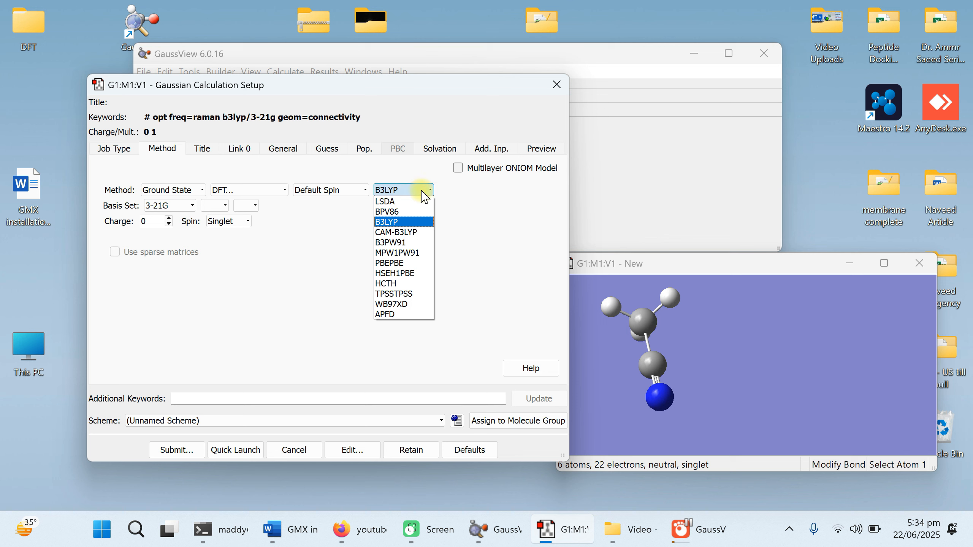
pyautogui.click(405, 224)
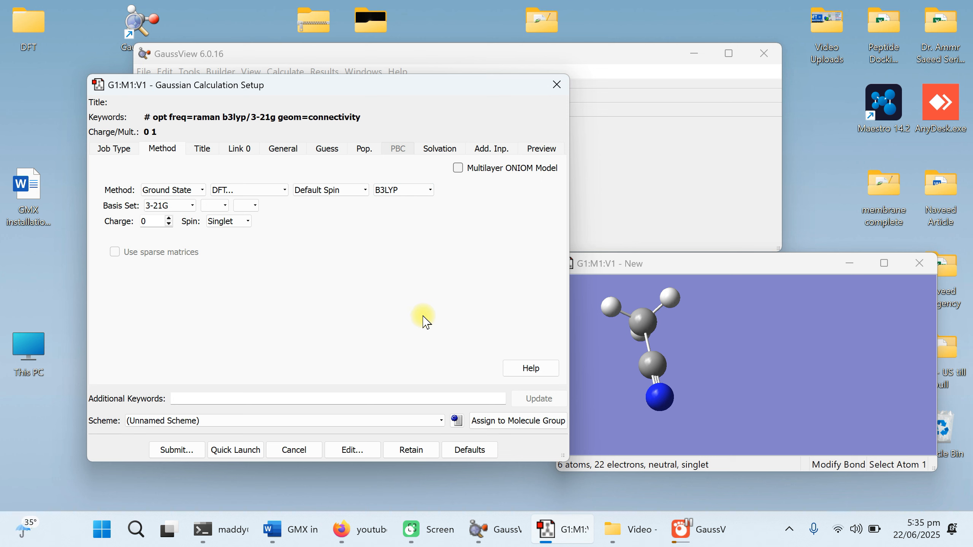
# Compare the 6-31G and LanL2DZ basis sets for the B3LYP calculation and set the basis set to 6-31G.
pyautogui.click(185, 210)
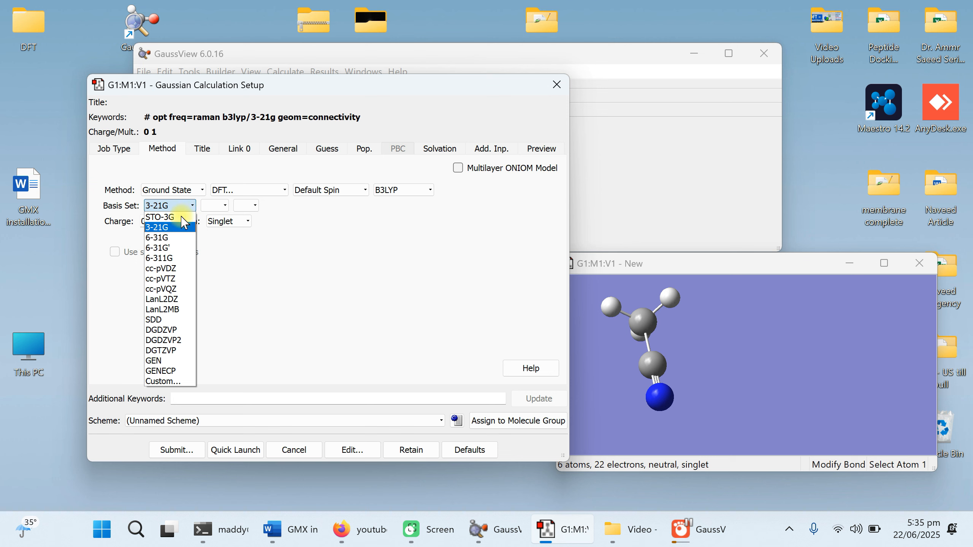
pyautogui.click(177, 238)
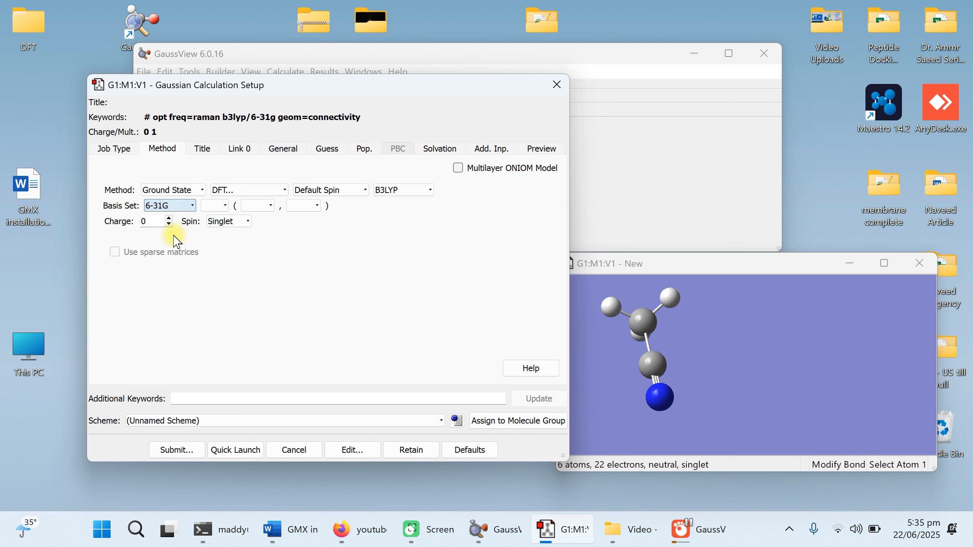
pyautogui.click(186, 211)
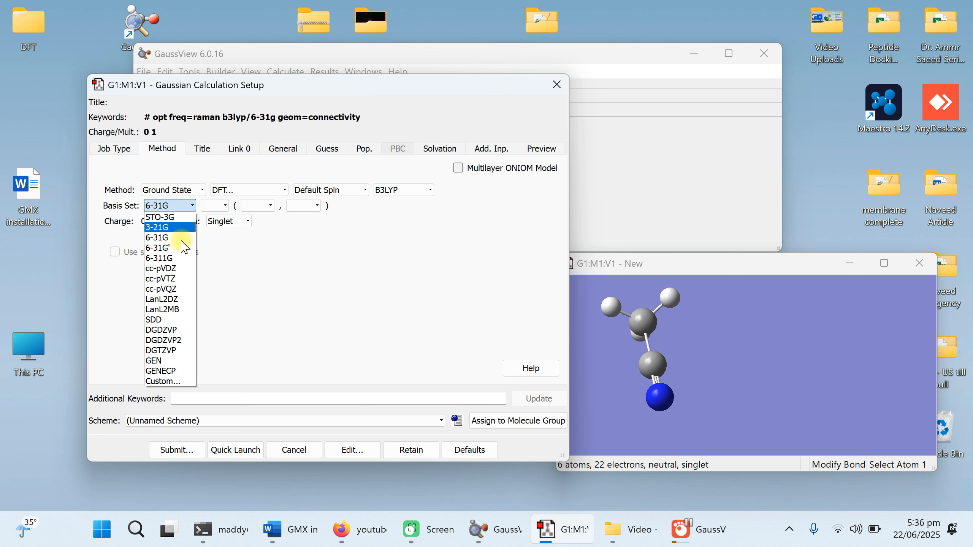
pyautogui.click(185, 304)
pyautogui.click(187, 211)
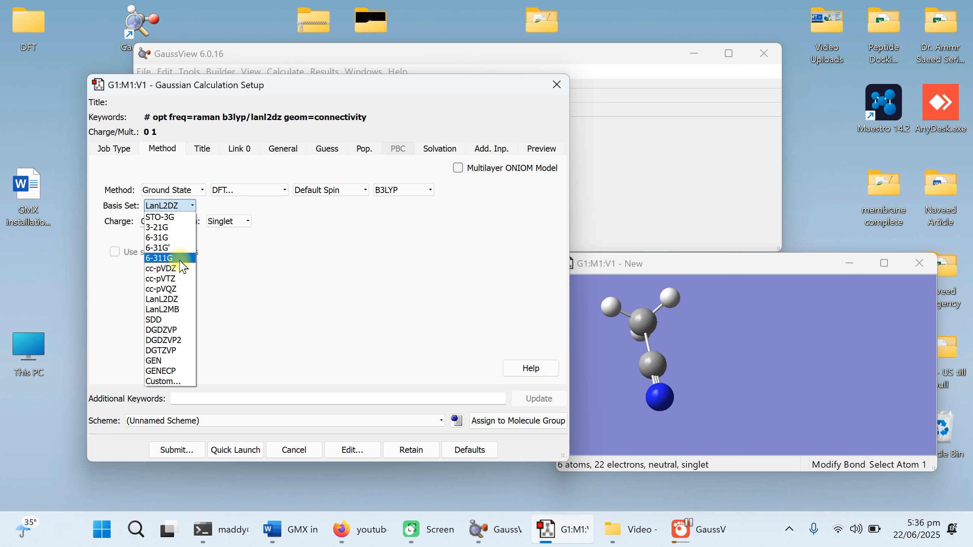
pyautogui.click(178, 237)
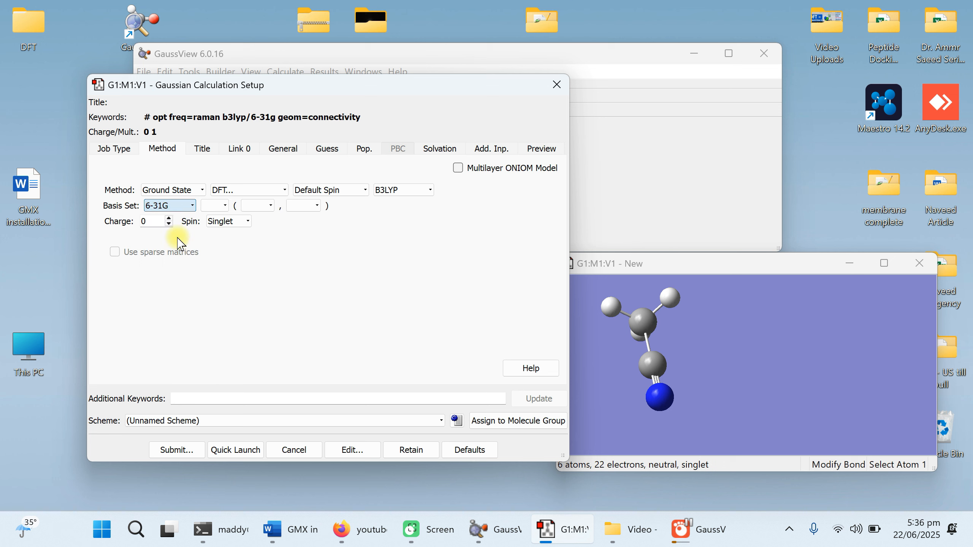
# Add the d polarization function to the 6-31G basis set, giving 6-31G(d).
pyautogui.click(264, 210)
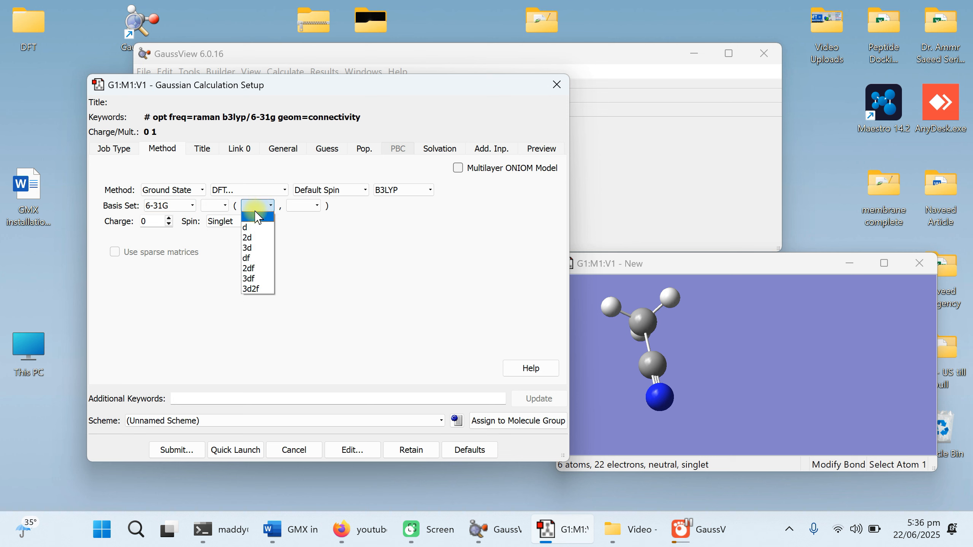
pyautogui.click(261, 227)
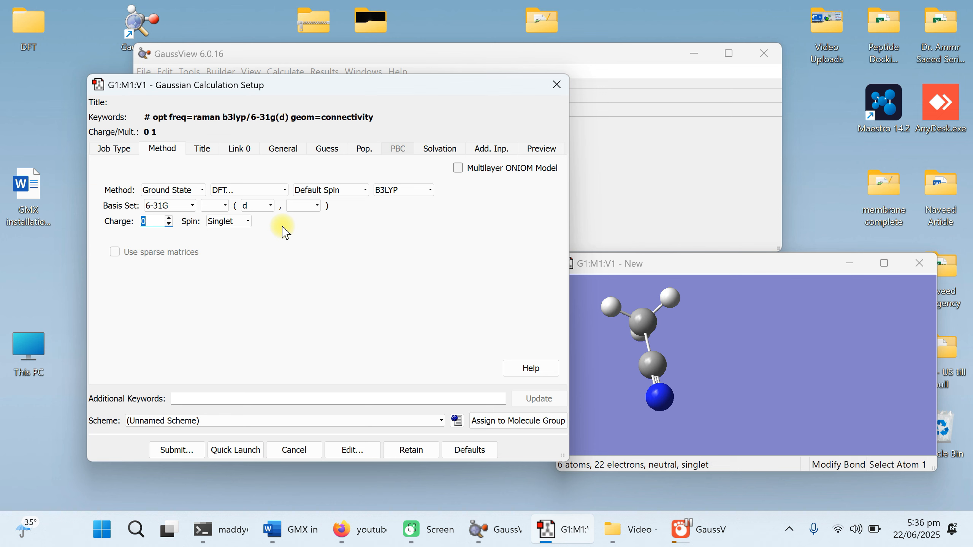
pyautogui.click(269, 206)
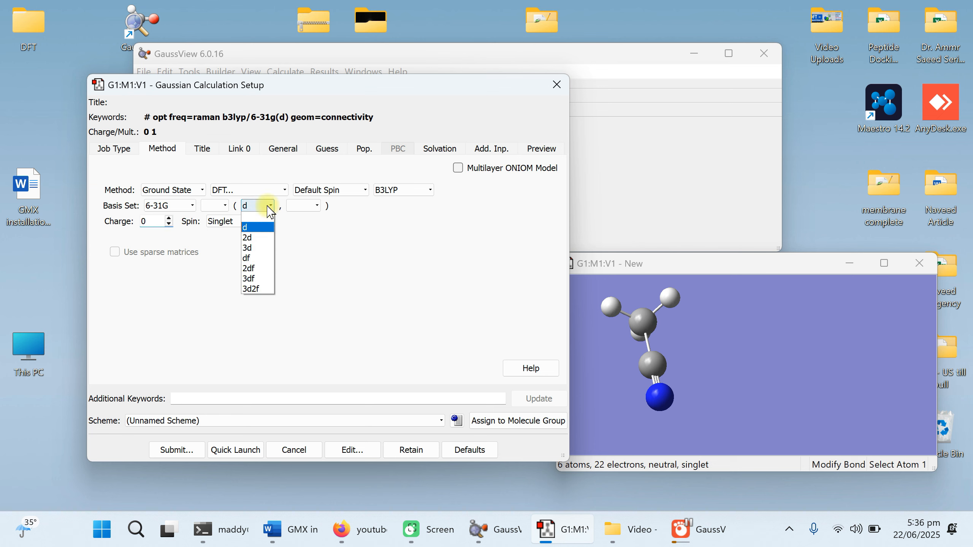
pyautogui.click(253, 217)
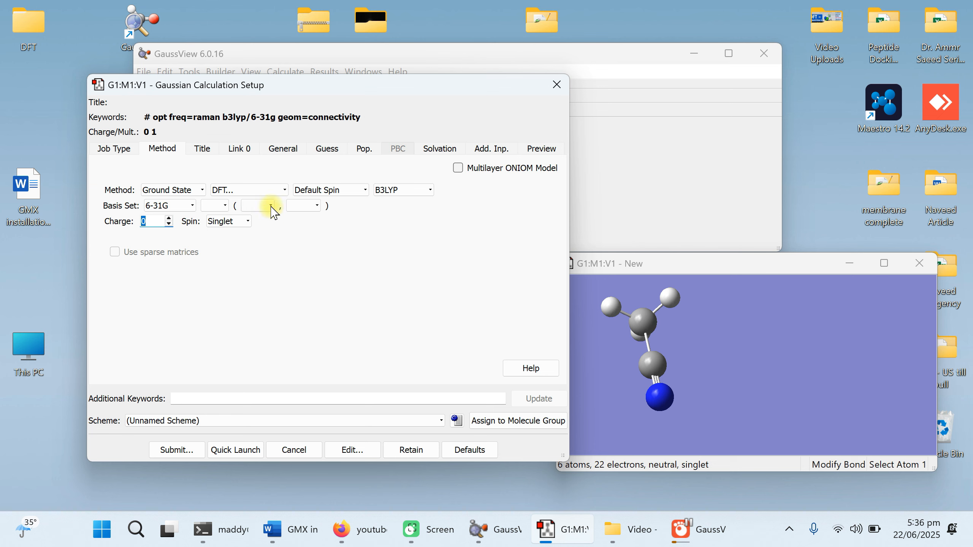
pyautogui.click(271, 205)
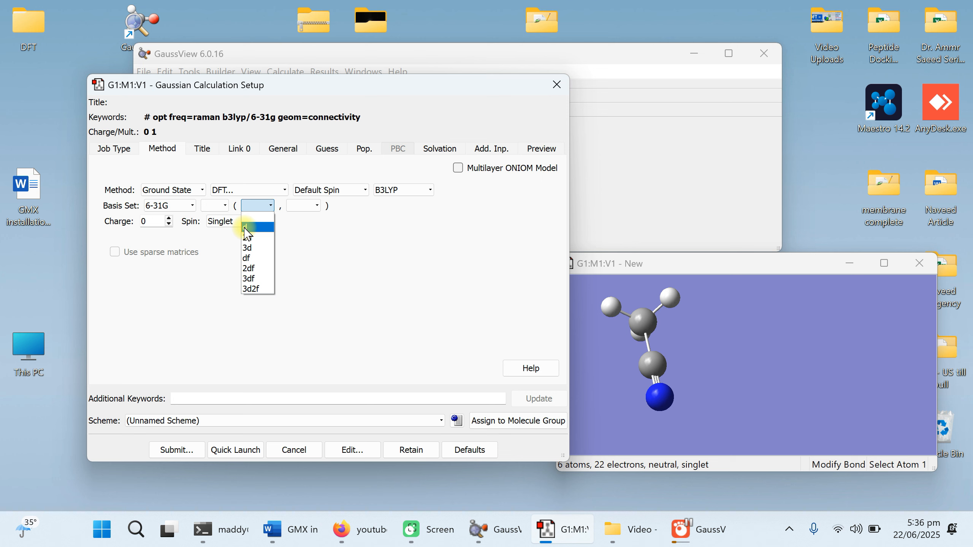
pyautogui.click(245, 229)
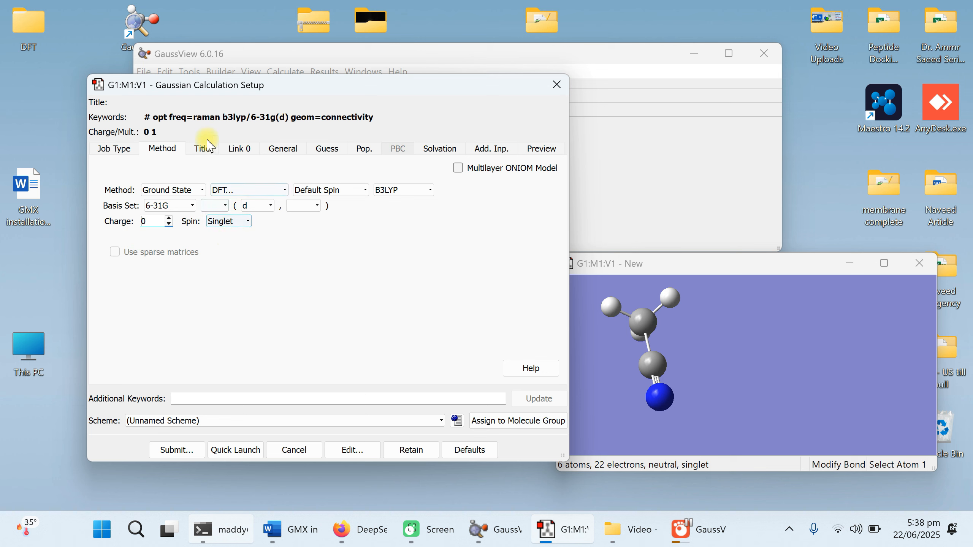
# Title the job Demo and keep the Link 0 memory limit and shared processors at Default.
pyautogui.click(201, 150)
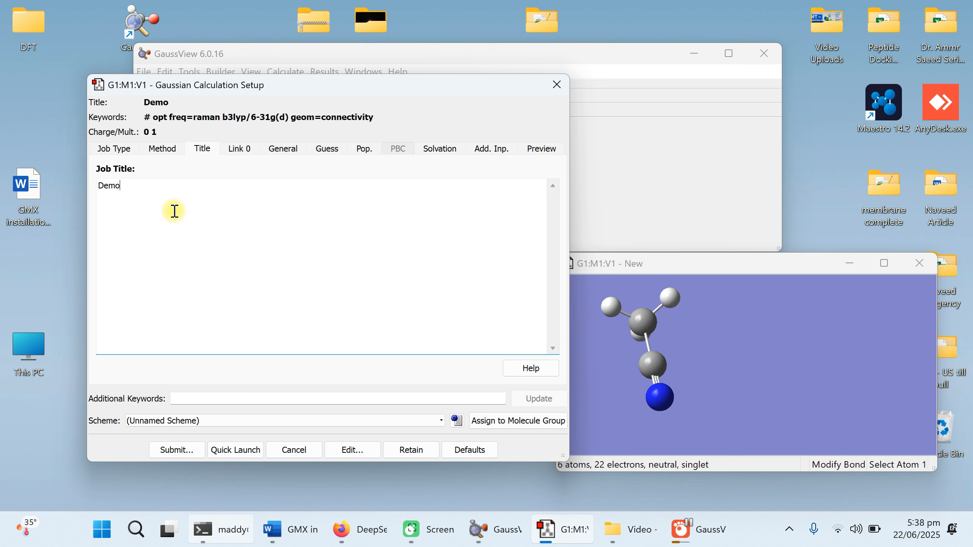
pyautogui.click(241, 149)
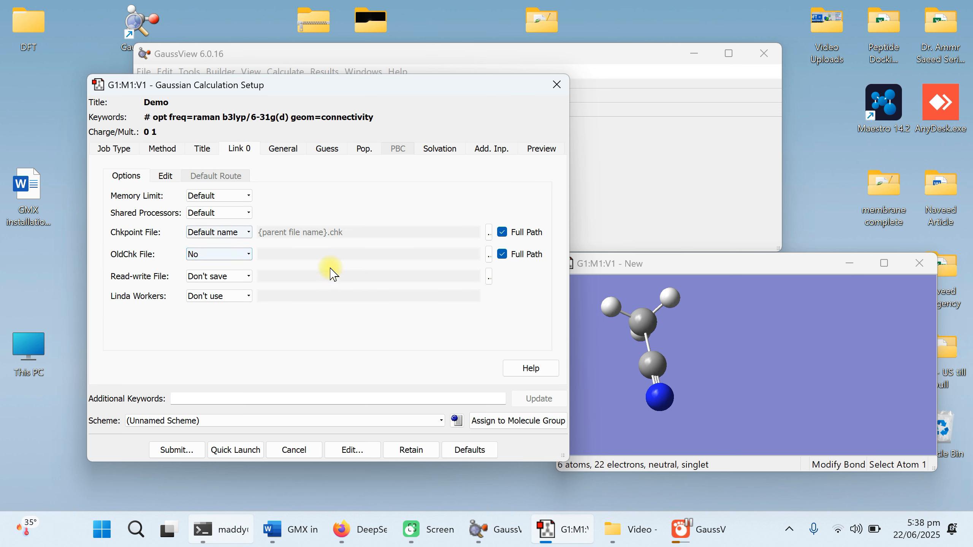
pyautogui.click(246, 197)
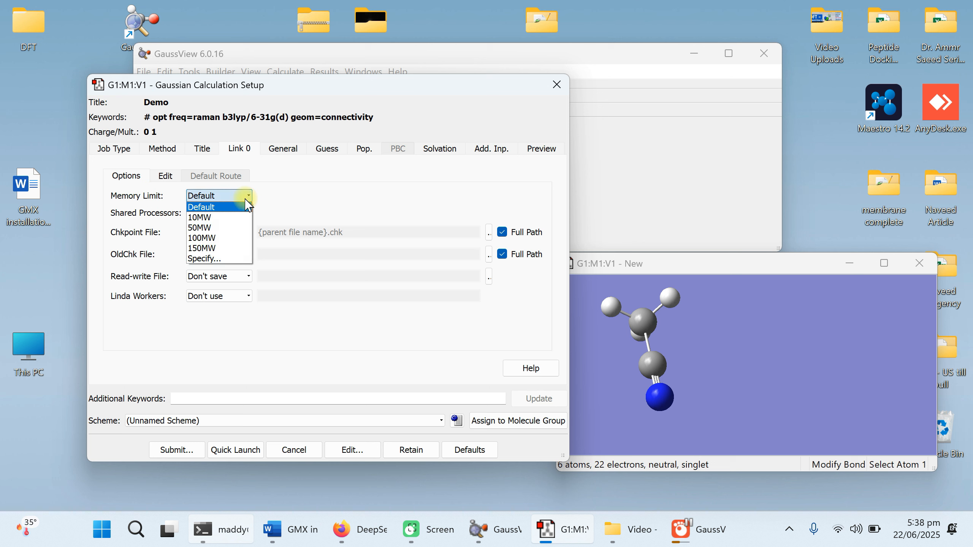
pyautogui.click(358, 202)
pyautogui.click(216, 213)
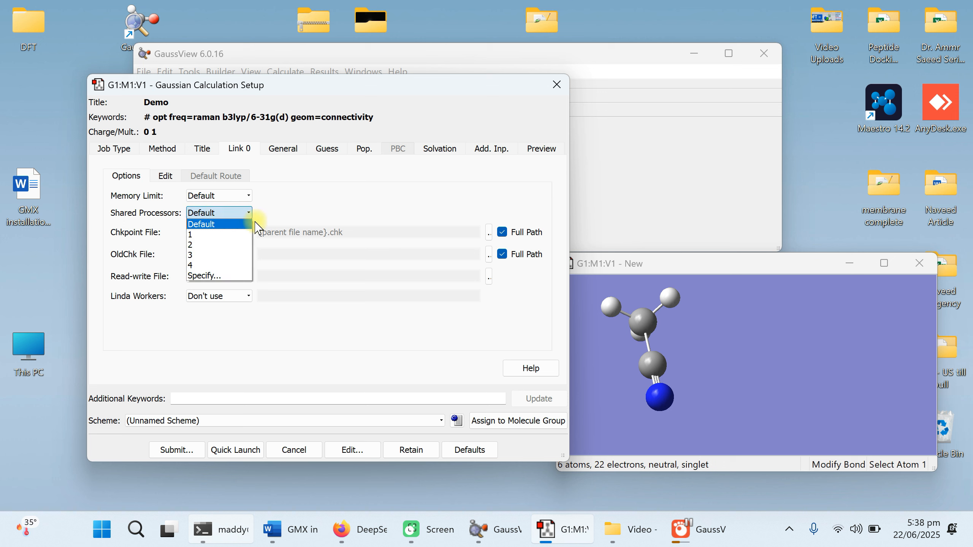
pyautogui.click(277, 240)
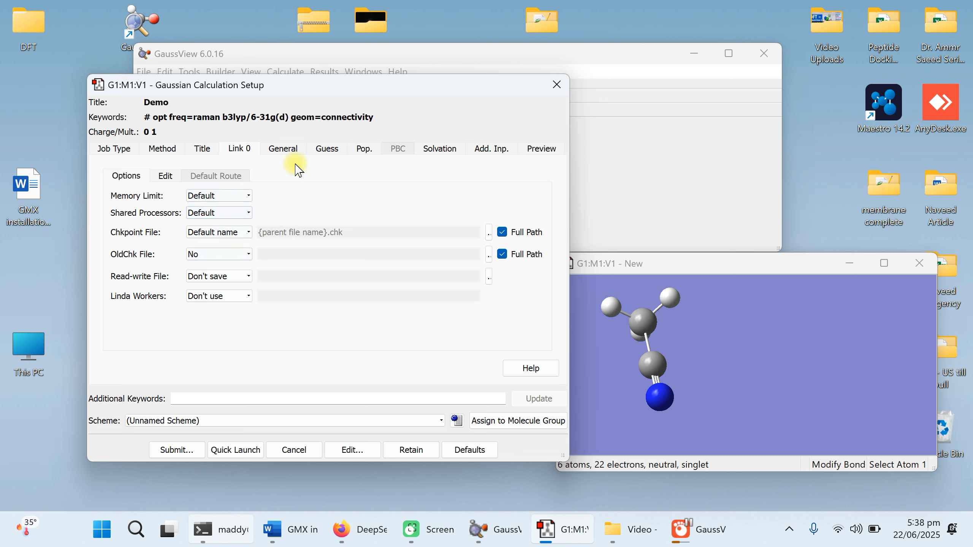
# Review the general calculation options and try mixing HOMO and LUMO orbitals in the initial guess, then remove that option.
pyautogui.click(283, 150)
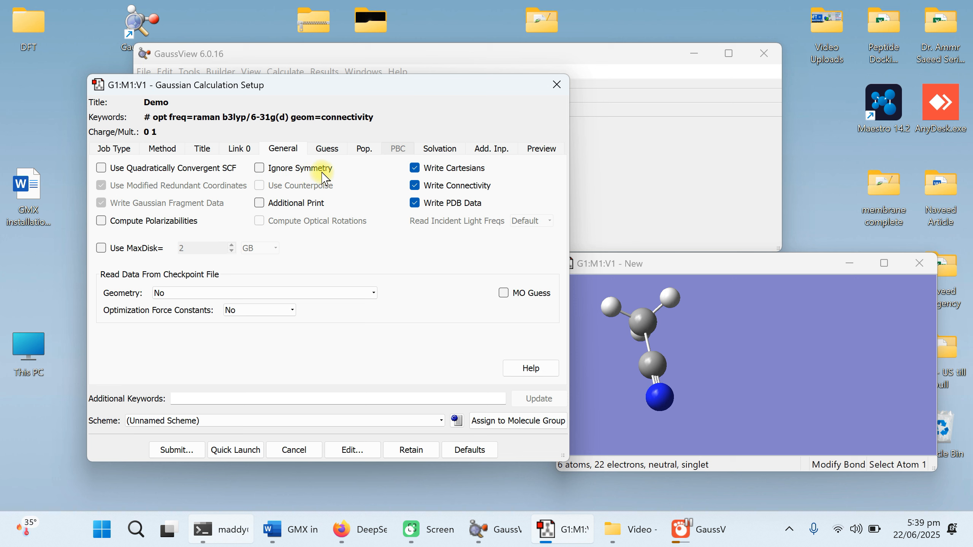
pyautogui.click(329, 152)
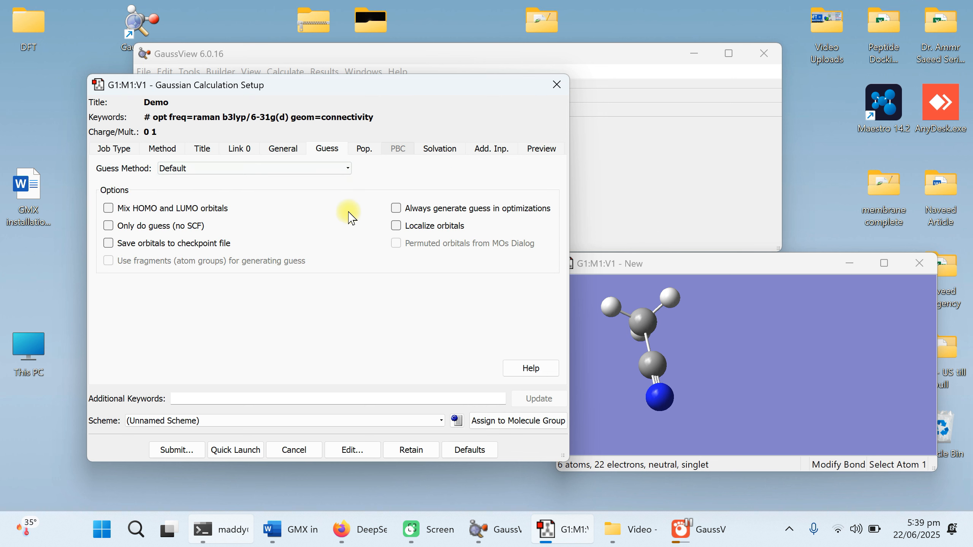
pyautogui.click(108, 208)
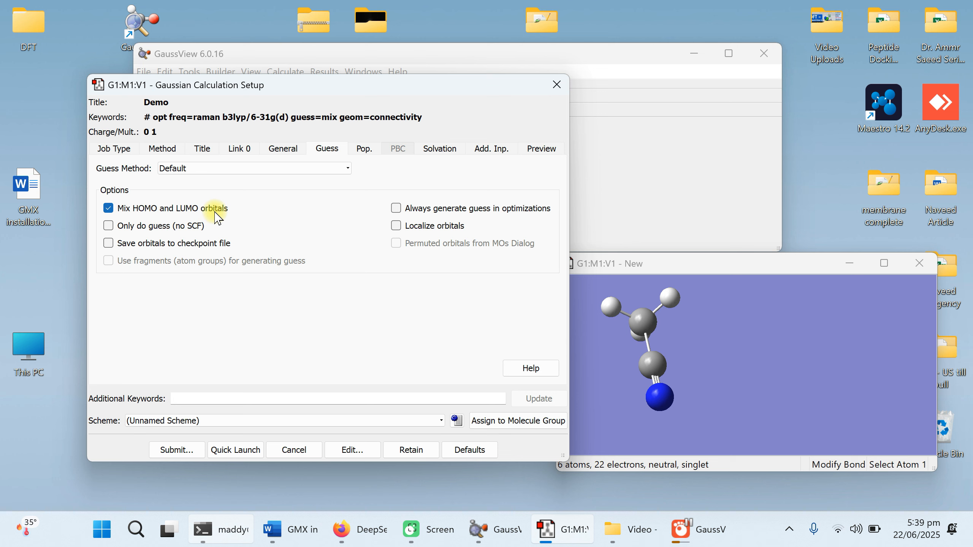
pyautogui.click(109, 209)
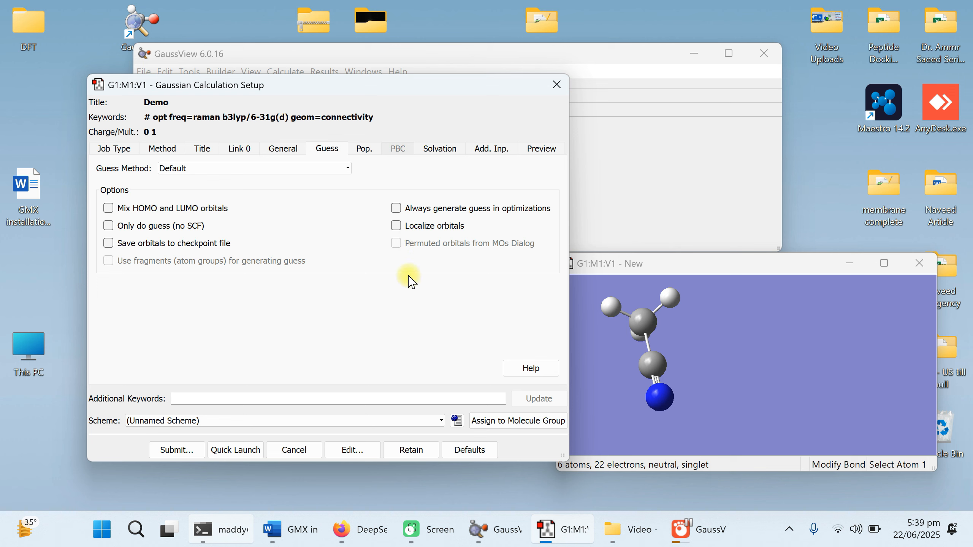
# Review the population analysis, solvation, additional input, method and title settings, keeping the solvation model at None.
pyautogui.click(363, 149)
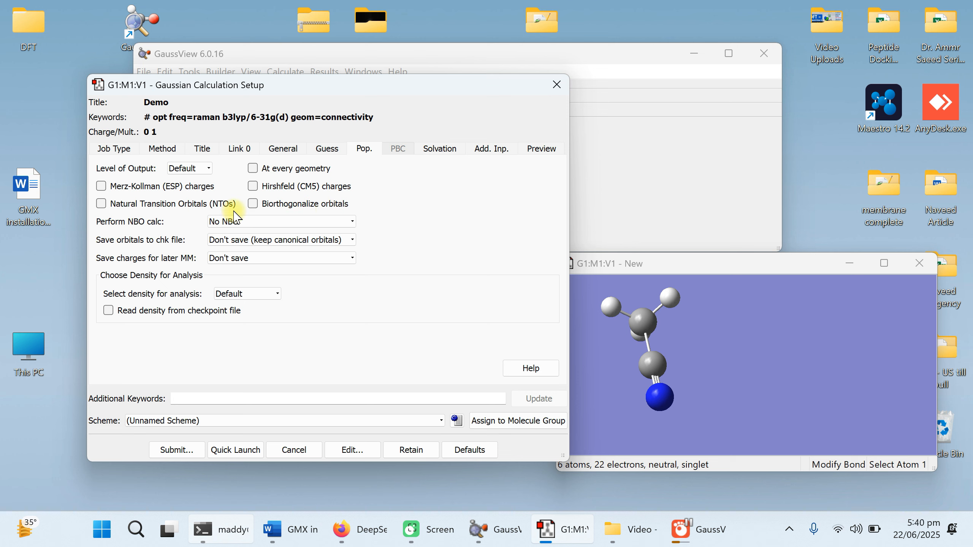
pyautogui.click(439, 152)
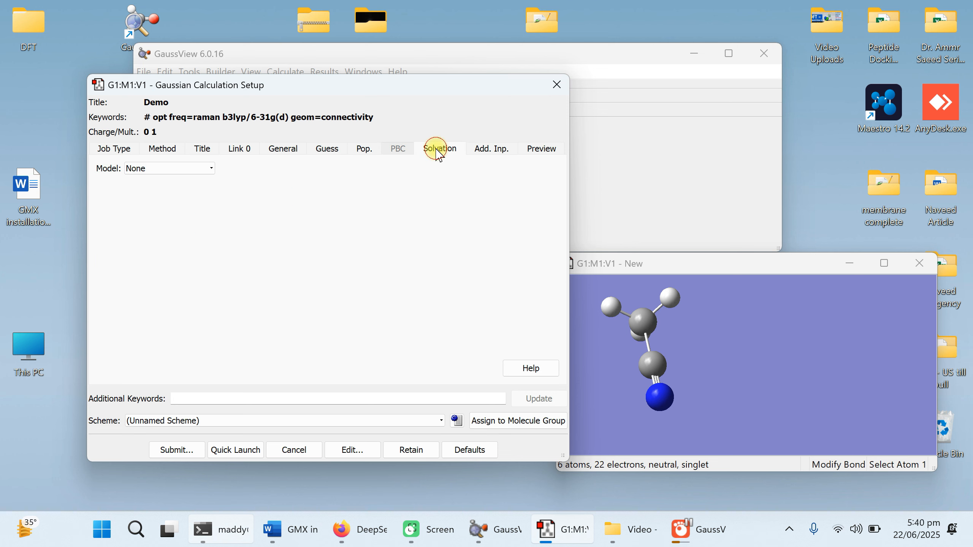
pyautogui.click(203, 170)
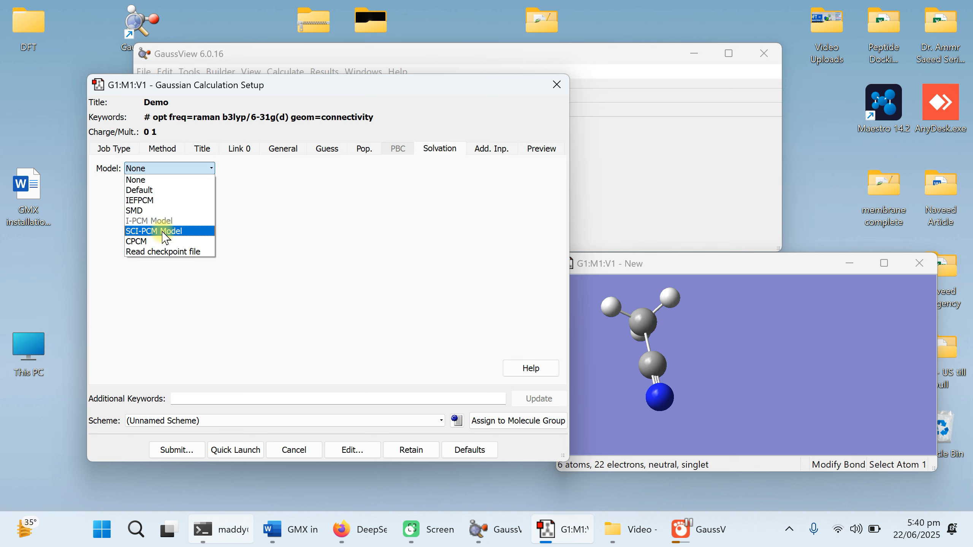
pyautogui.click(148, 180)
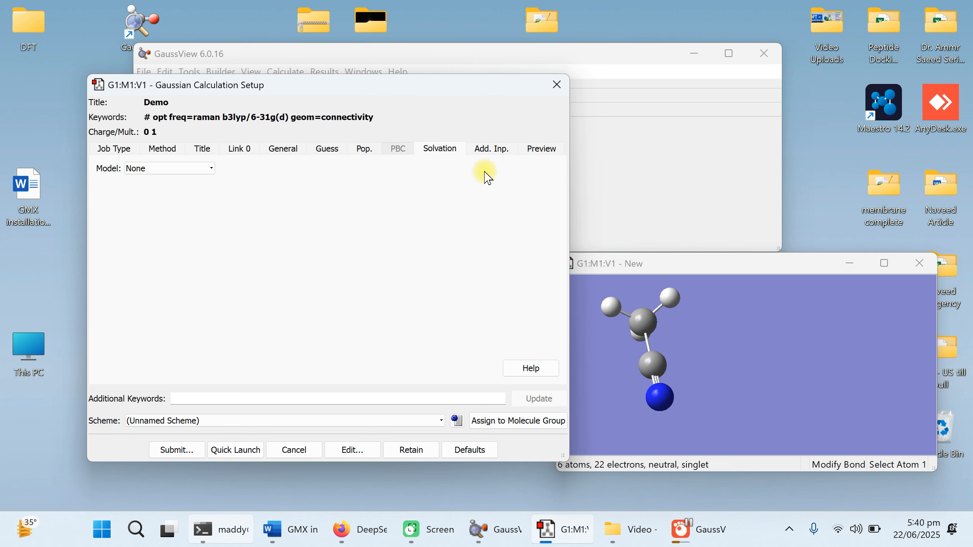
pyautogui.click(494, 150)
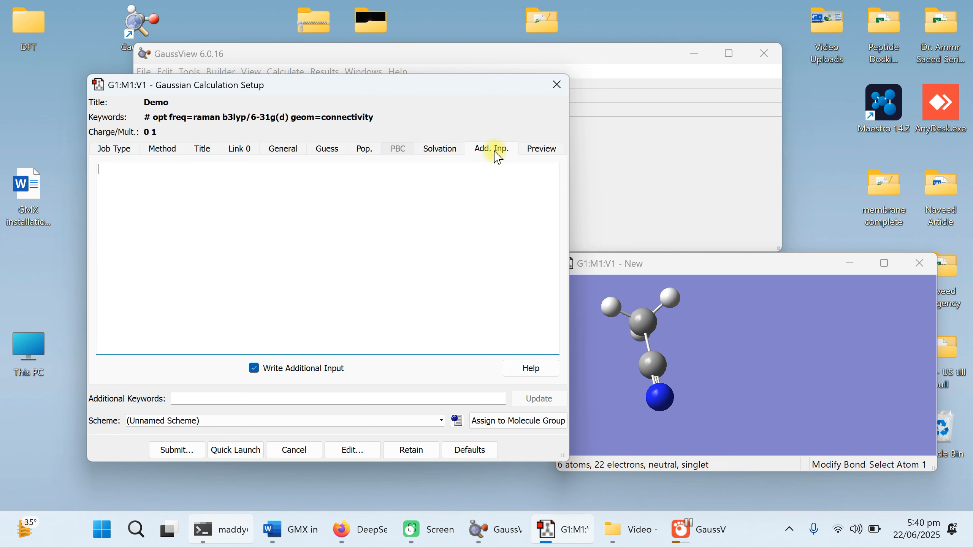
pyautogui.click(540, 150)
pyautogui.click(161, 152)
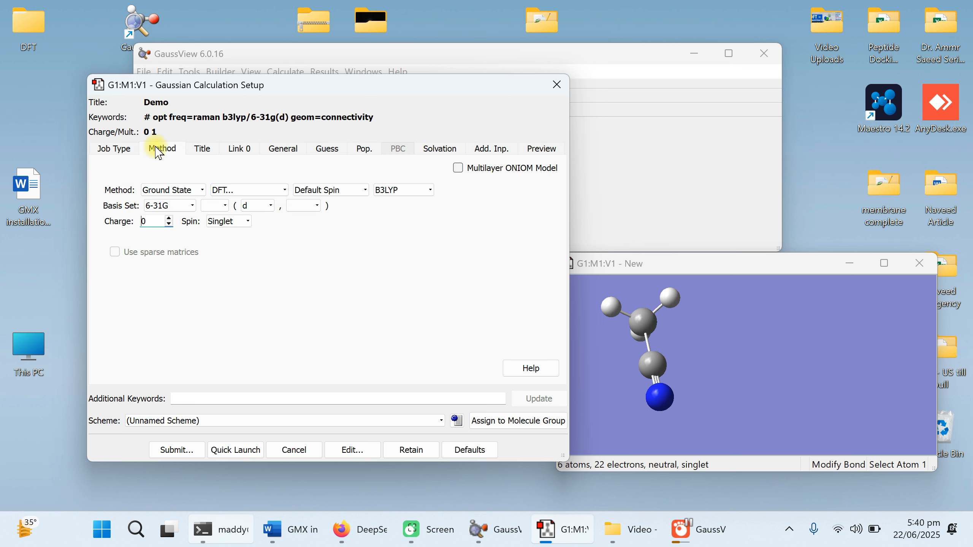
pyautogui.click(204, 152)
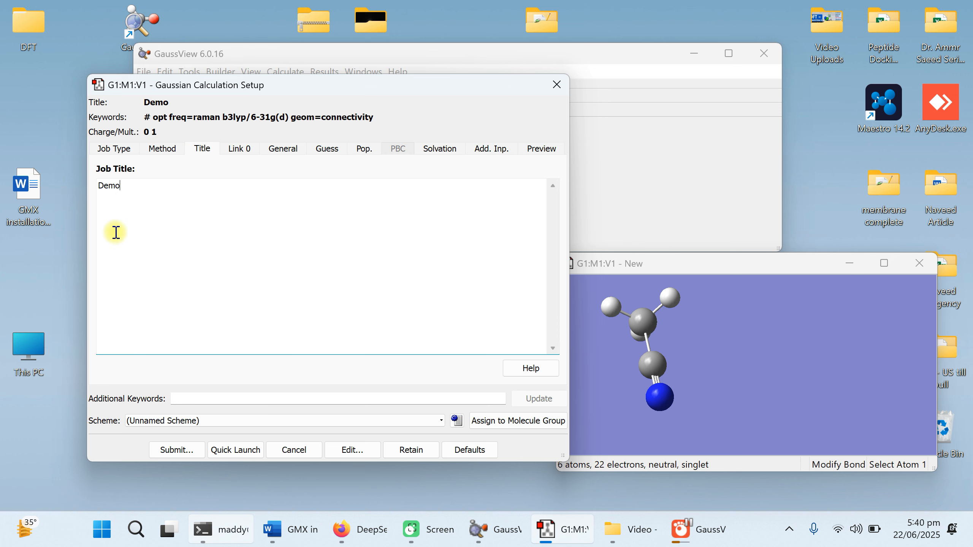
# Start submitting the calculation and save its Gaussian input file as Demo1 in the desktop DFT folder.
pyautogui.click(175, 451)
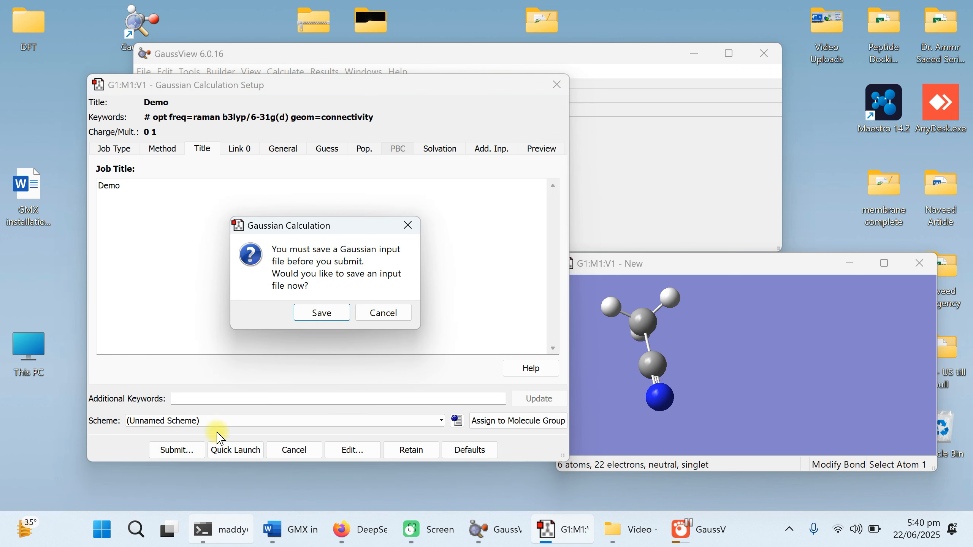
pyautogui.click(321, 314)
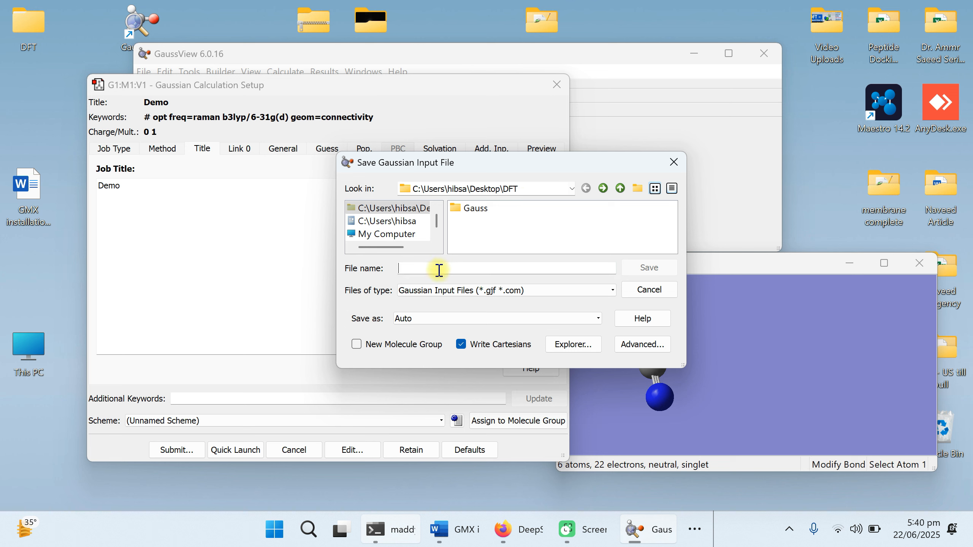
pyautogui.write('Demo1')
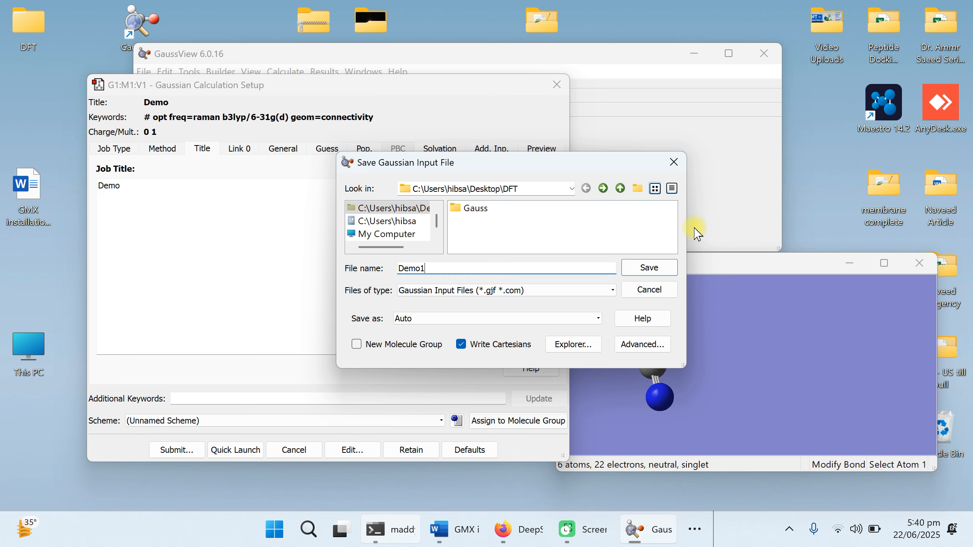
pyautogui.click(649, 267)
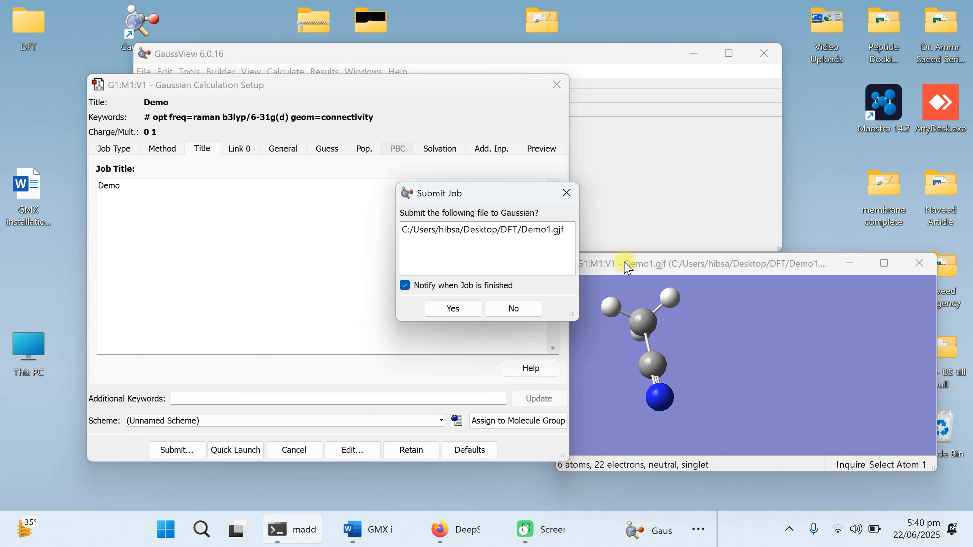
# Submit Demo1.gjf to Gaussian with completion notification, and close the Gaussian window when the job completes.
pyautogui.moveTo(480, 193); pyautogui.dragTo(443, 199)
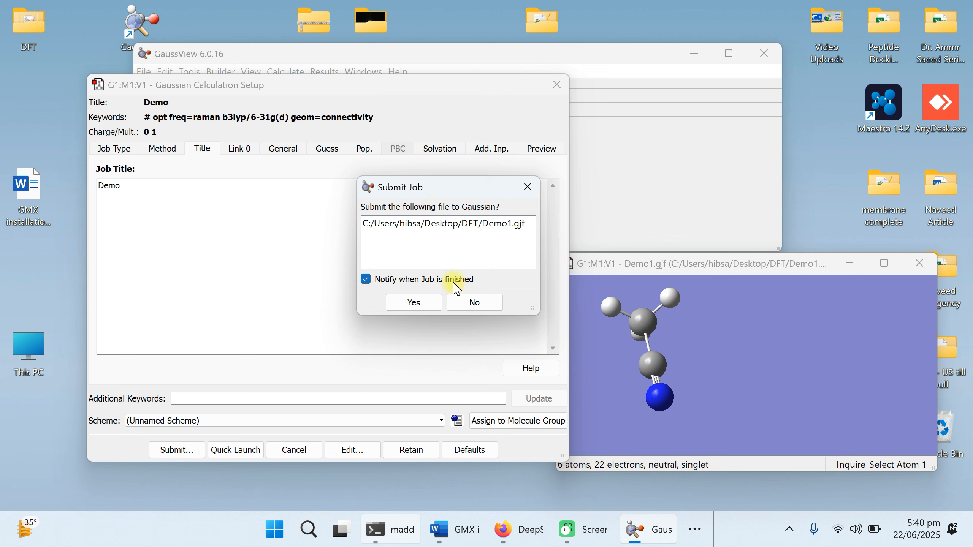
pyautogui.click(422, 309)
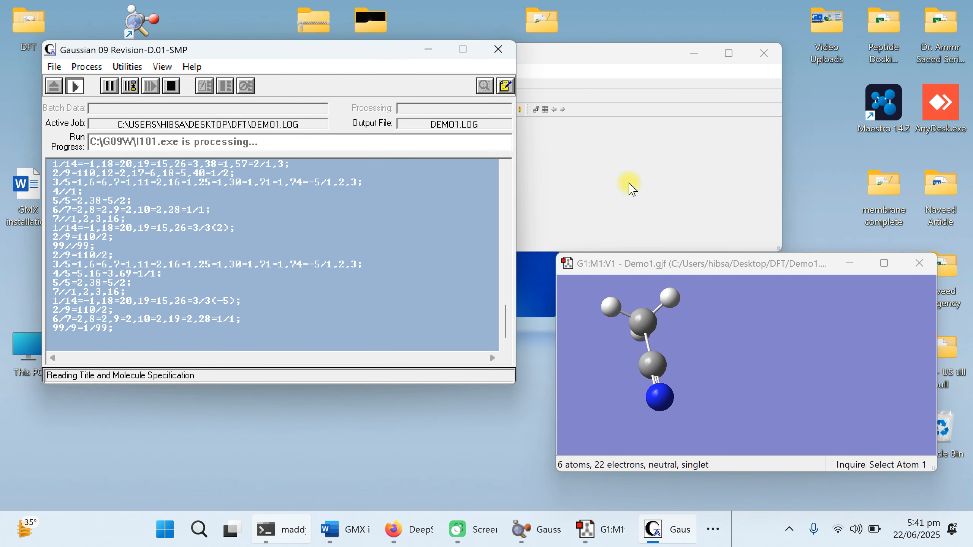
pyautogui.moveTo(292, 55); pyautogui.dragTo(304, 86)
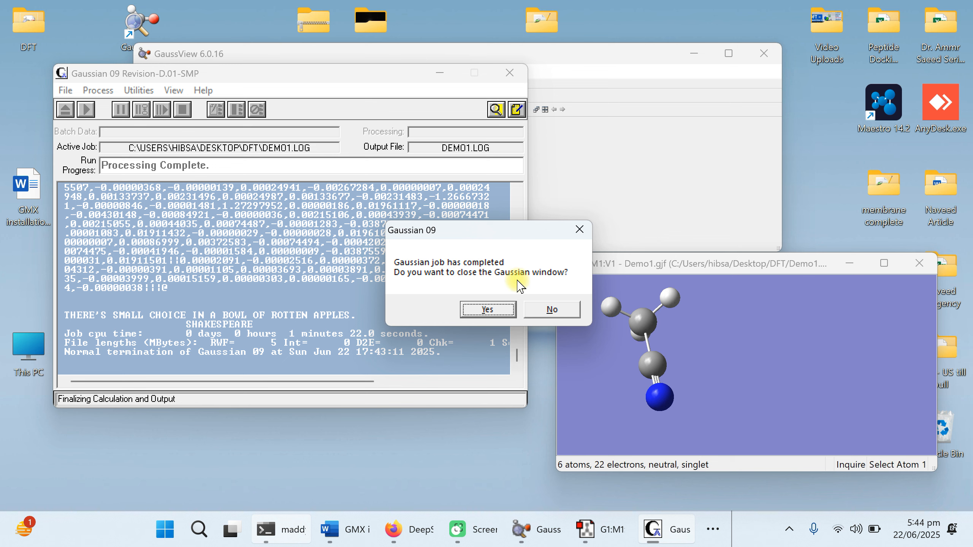
pyautogui.click(498, 315)
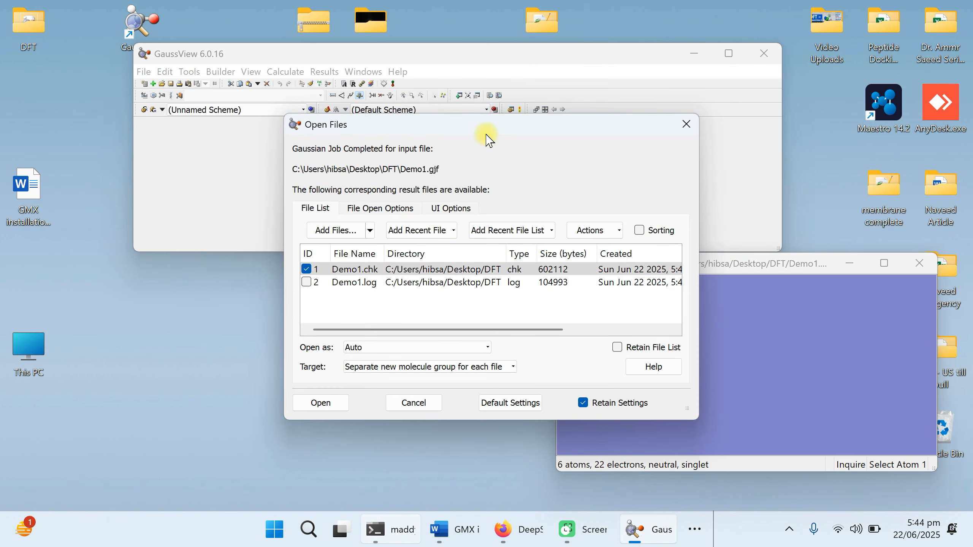
# Mark only Demo1.log for opening among the completed job's result files.
pyautogui.moveTo(489, 141); pyautogui.dragTo(336, 135)
pyautogui.click(196, 264)
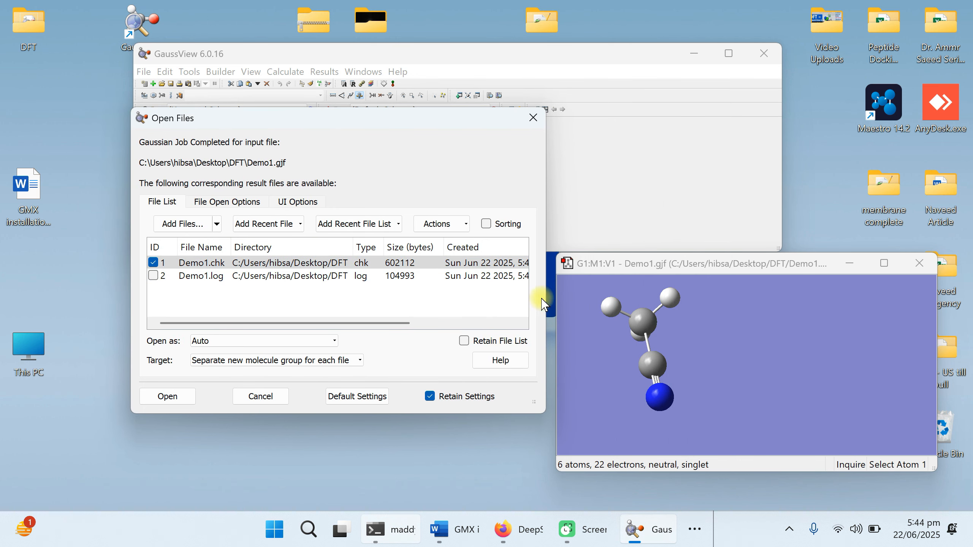
pyautogui.moveTo(546, 298); pyautogui.dragTo(714, 309)
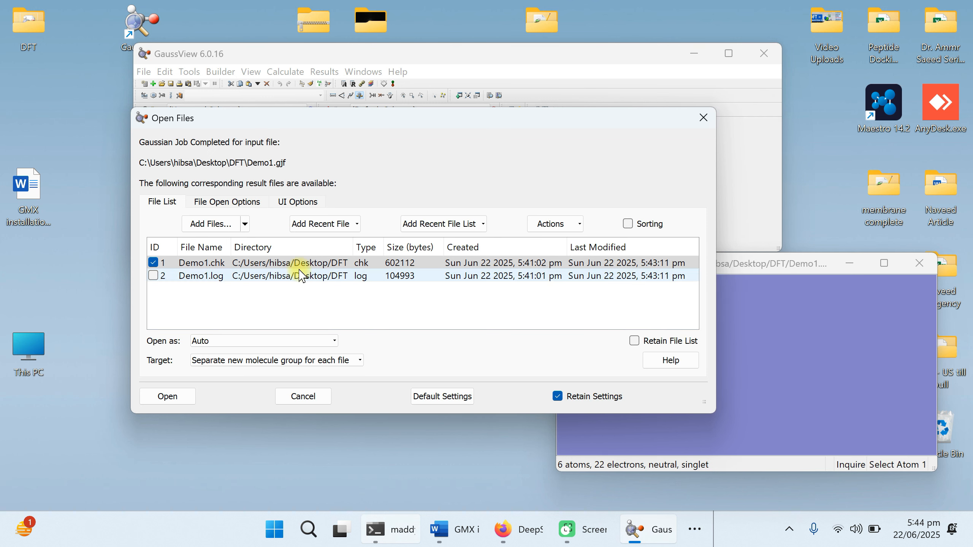
pyautogui.click(153, 275)
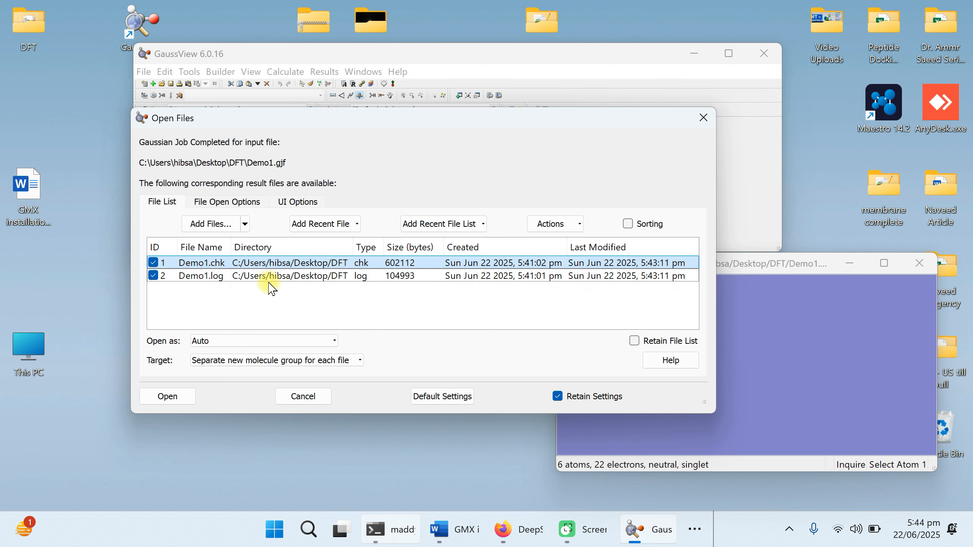
pyautogui.click(152, 263)
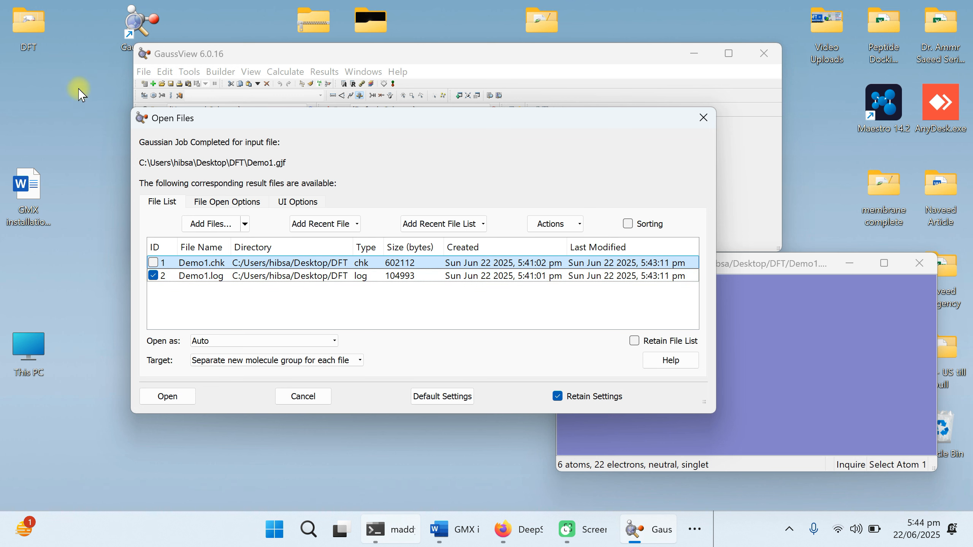
# Check the Demo1 checkpoint, log and input files in the desktop DFT folder, and close the folder.
pyautogui.doubleClick(34, 30)
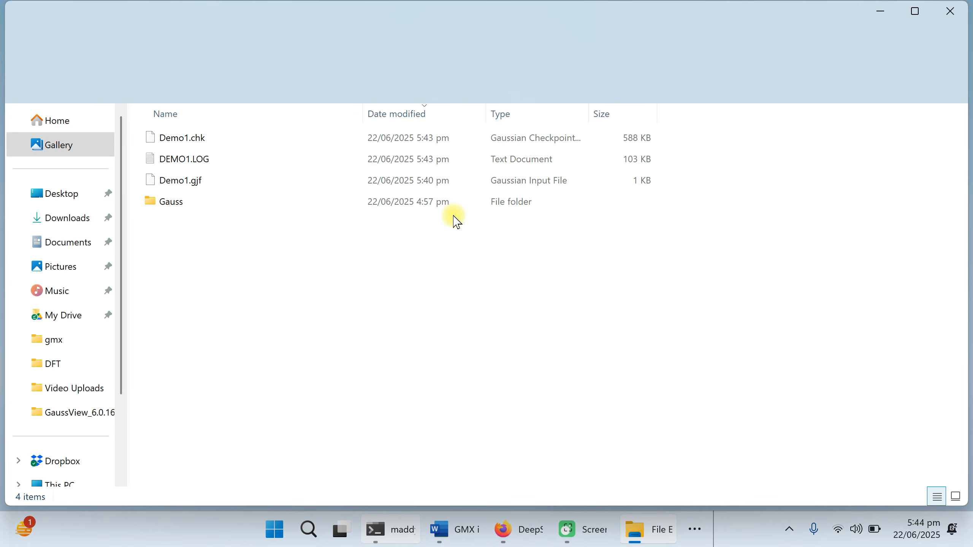
pyautogui.click(191, 168)
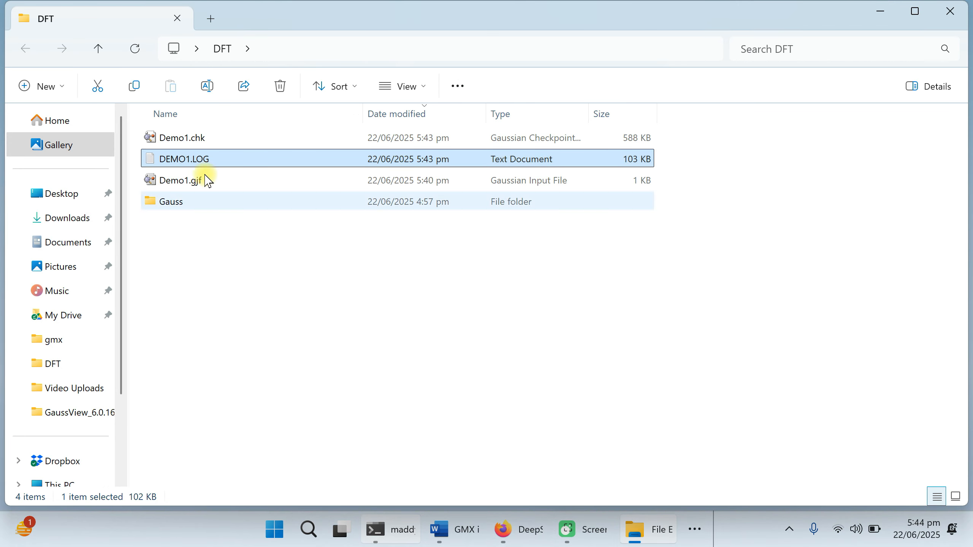
pyautogui.moveTo(190, 195)
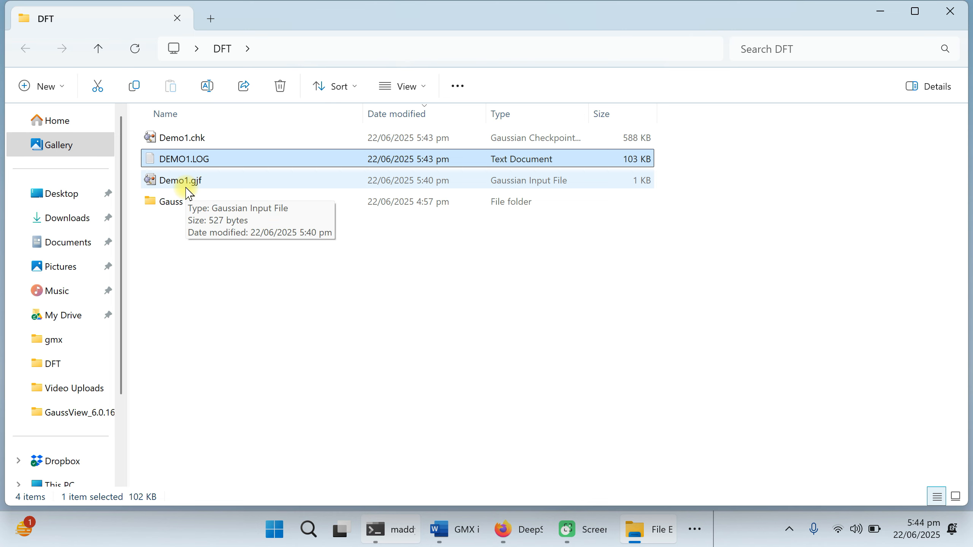
pyautogui.click(949, 13)
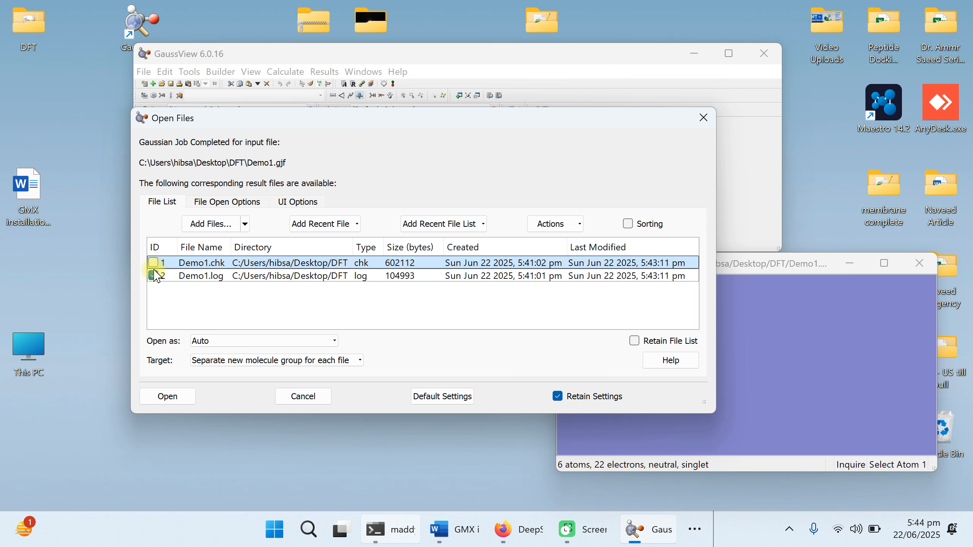
# Open Demo1.log as a separate molecule group, accepting the dipole derivatives warning, and close the Demo1.gjf view.
pyautogui.click(184, 403)
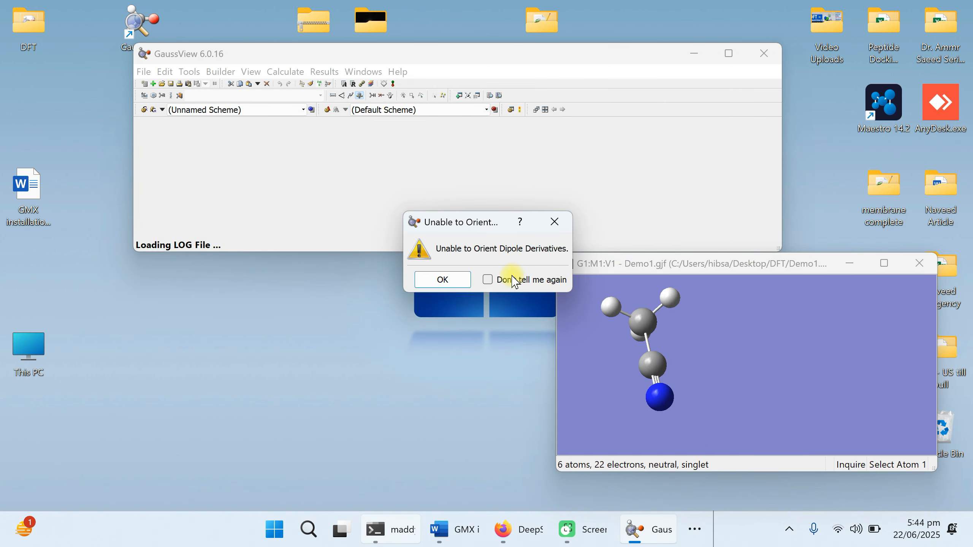
pyautogui.click(444, 280)
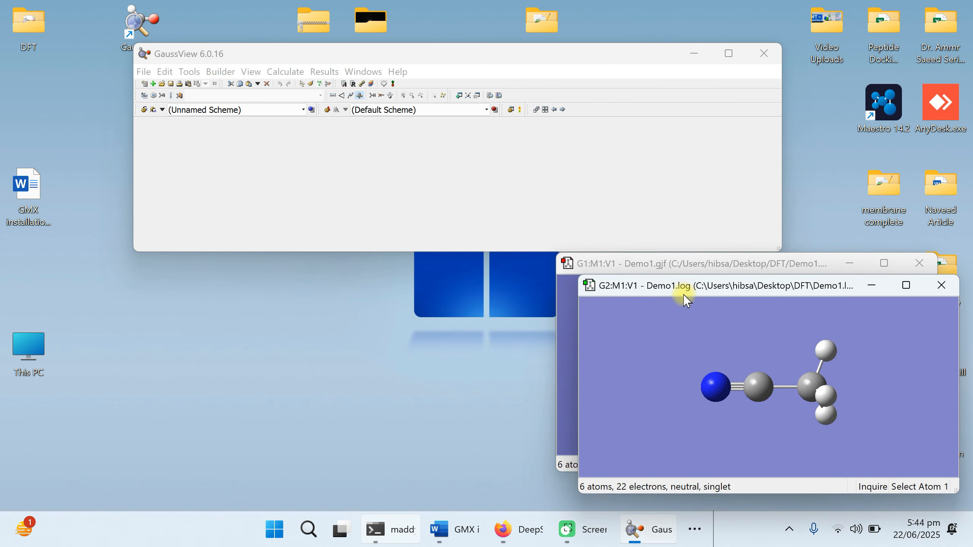
pyautogui.moveTo(677, 291); pyautogui.dragTo(390, 217)
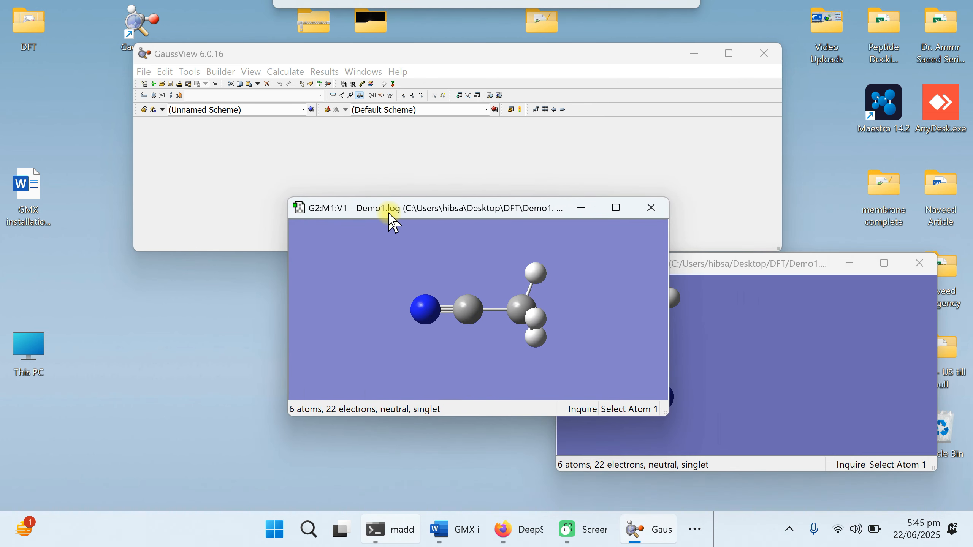
pyautogui.click(920, 268)
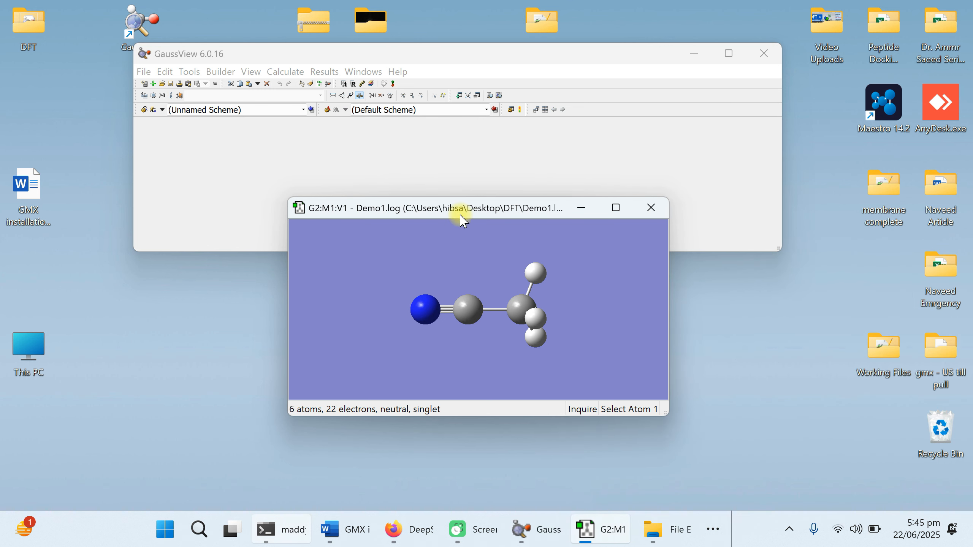
pyautogui.moveTo(464, 221); pyautogui.dragTo(588, 277)
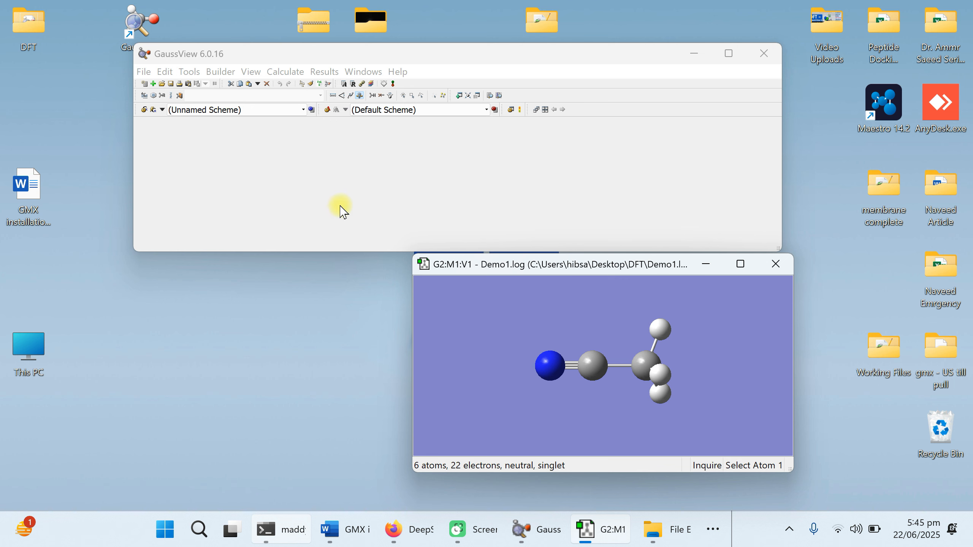
pyautogui.click(147, 76)
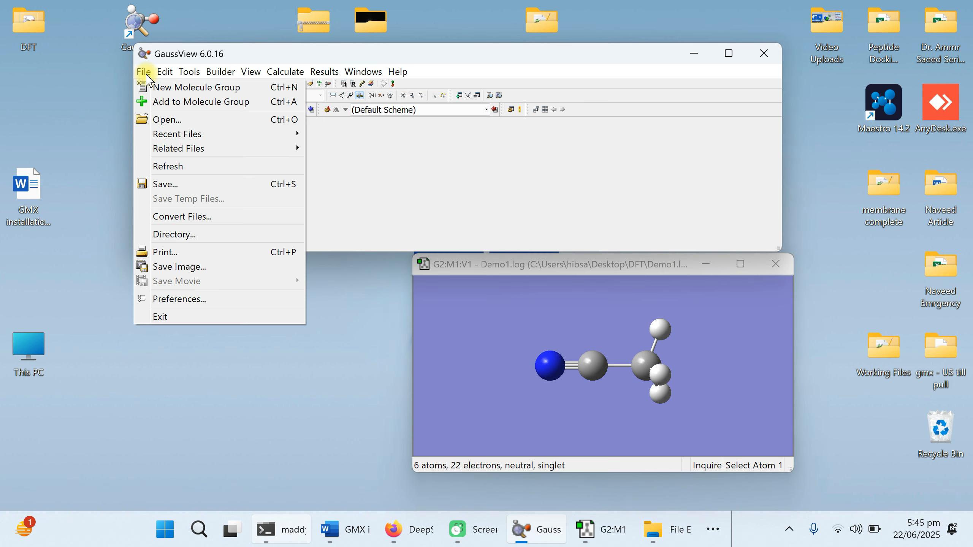
pyautogui.click(169, 121)
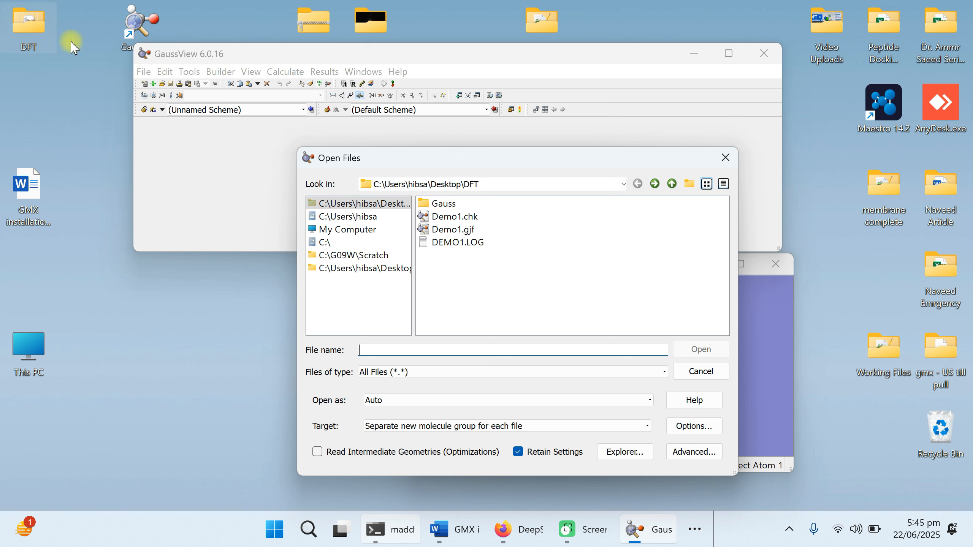
pyautogui.click(450, 245)
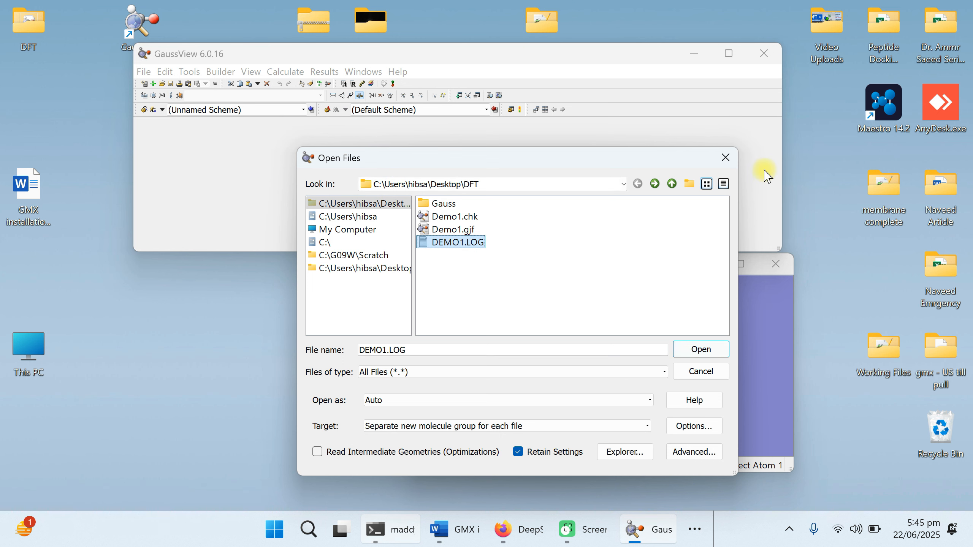
pyautogui.click(725, 160)
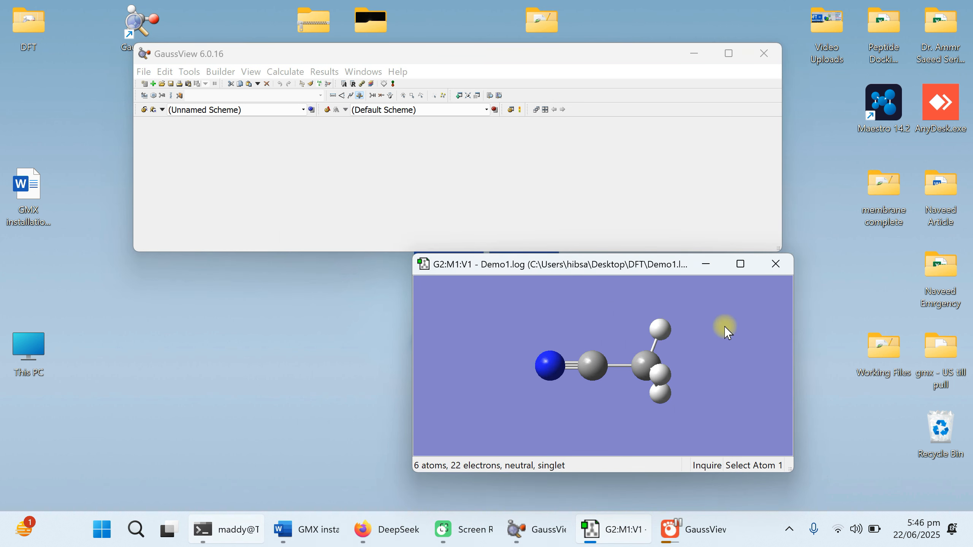
# Display the Cartesian axes in the Demo1.log molecule view.
pyautogui.moveTo(509, 317); pyautogui.dragTo(510, 318)
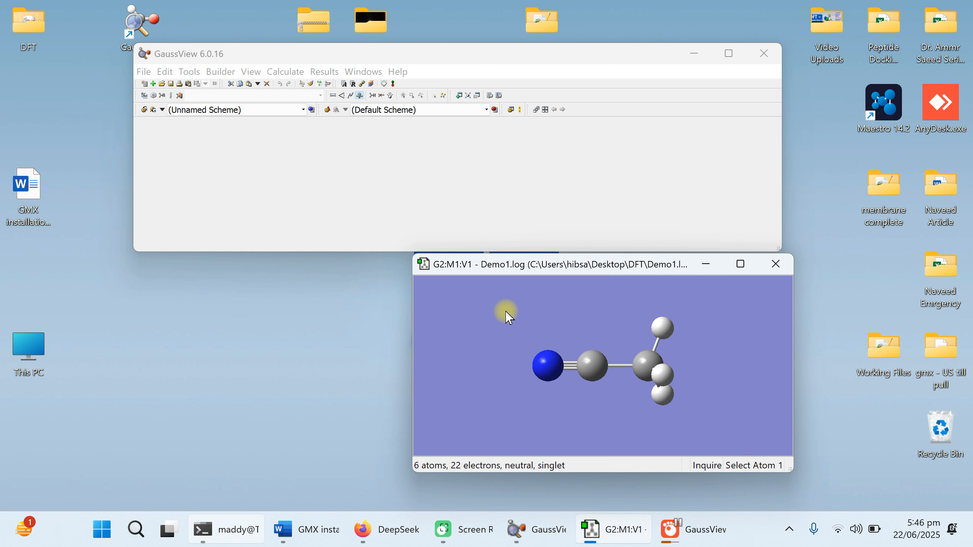
pyautogui.rightClick(508, 318)
pyautogui.click(552, 407)
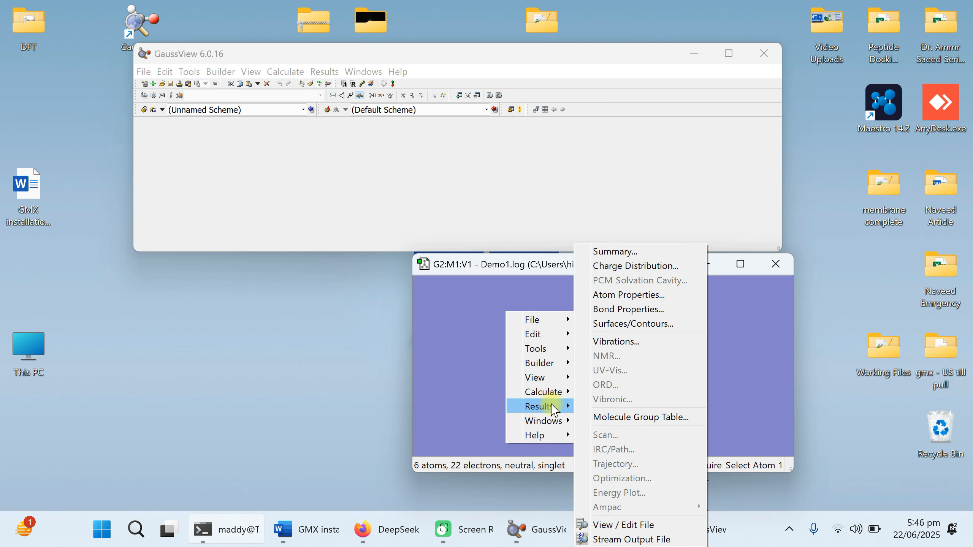
pyautogui.click(538, 383)
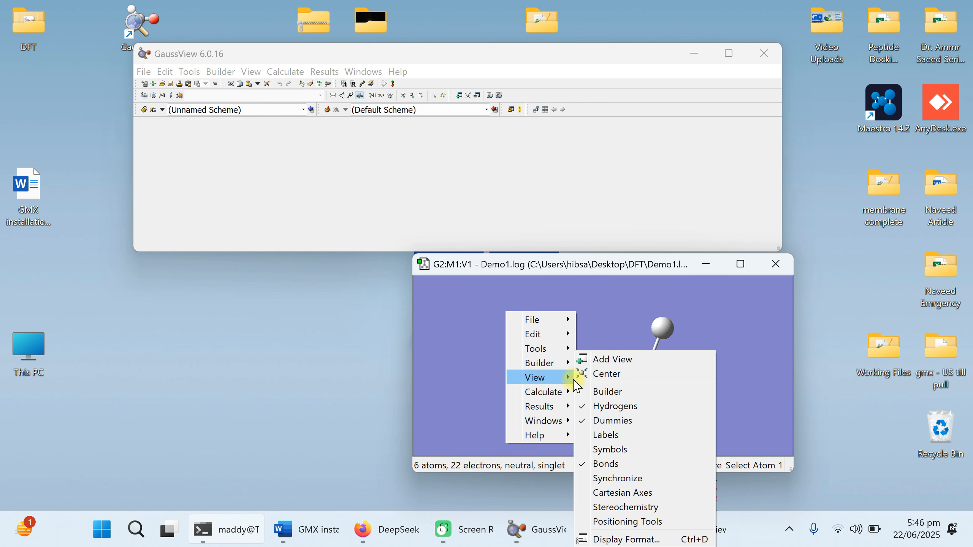
pyautogui.click(658, 493)
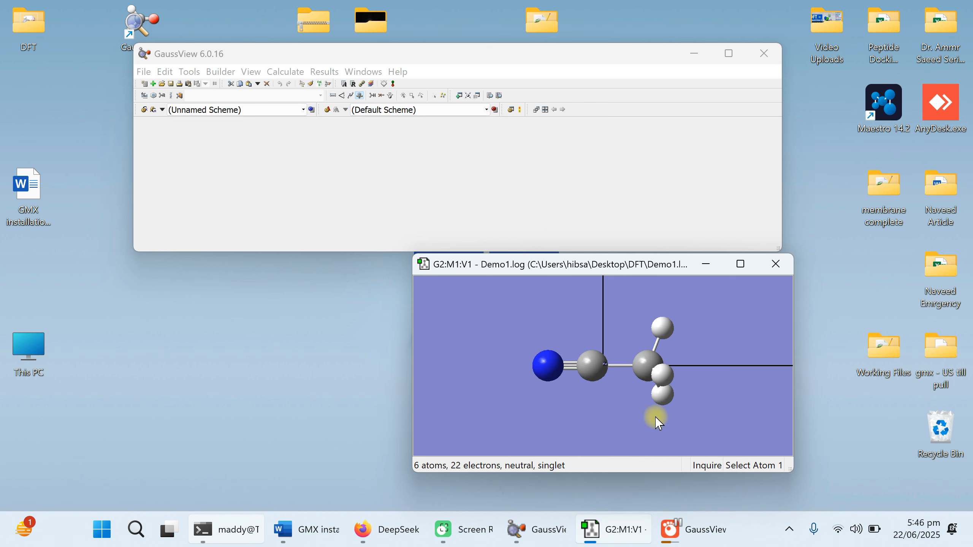
# Enlarge the Demo1.log window and examine the molecule and its Cartesian axes from several angles.
pyautogui.moveTo(632, 382); pyautogui.dragTo(619, 411)
pyautogui.moveTo(573, 266); pyautogui.dragTo(181, 268)
pyautogui.moveTo(119, 257); pyautogui.dragTo(129, 7)
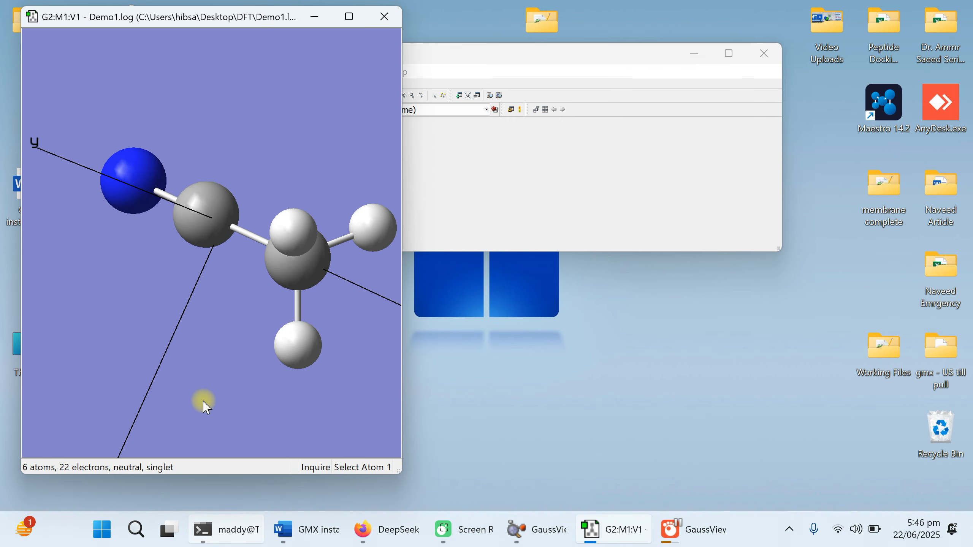
pyautogui.moveTo(202, 402); pyautogui.dragTo(205, 379)
pyautogui.scroll(-5, 204, 379)
pyautogui.scroll(1, 204, 378)
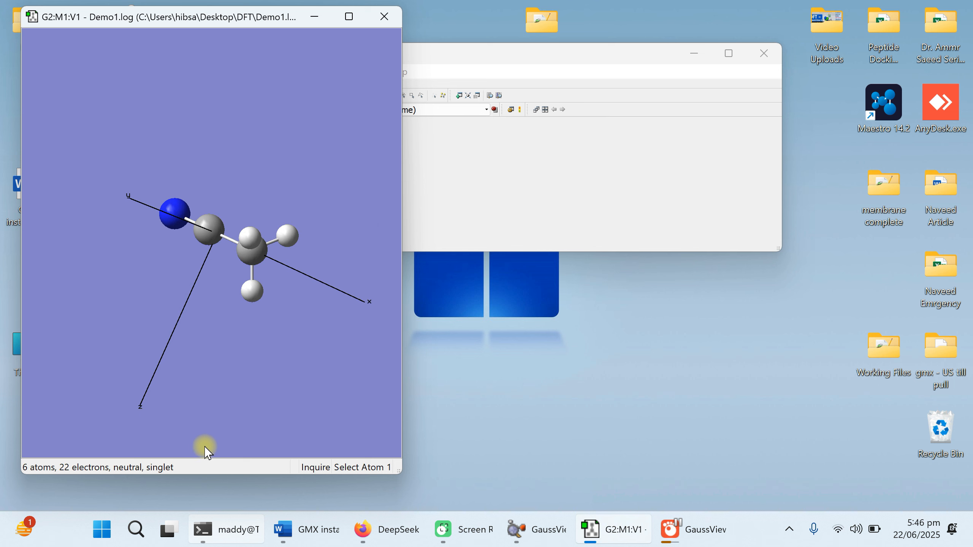
pyautogui.moveTo(202, 477); pyautogui.dragTo(202, 511)
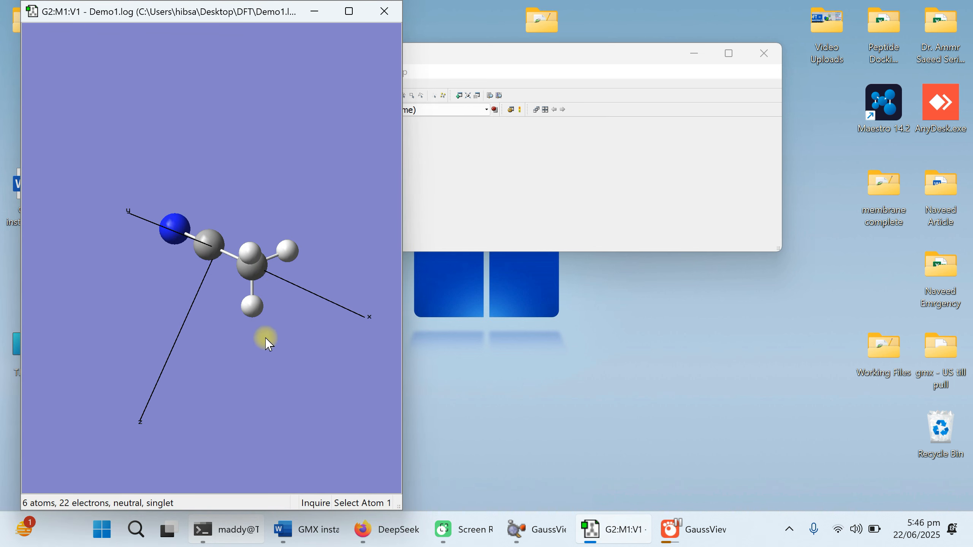
pyautogui.moveTo(265, 337); pyautogui.dragTo(205, 135)
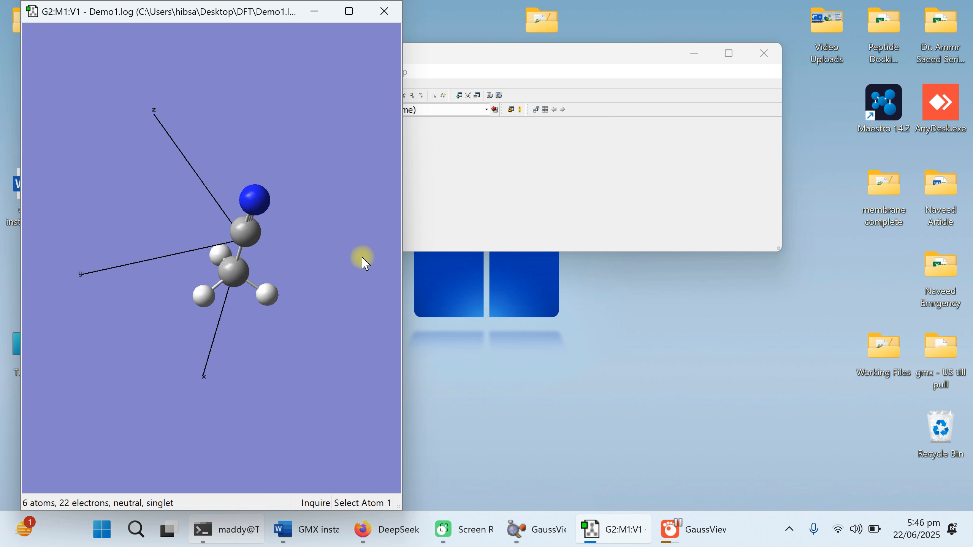
# Open the Gaussian calculation summary for Demo1.log and place it beside the molecule.
pyautogui.rightClick(349, 109)
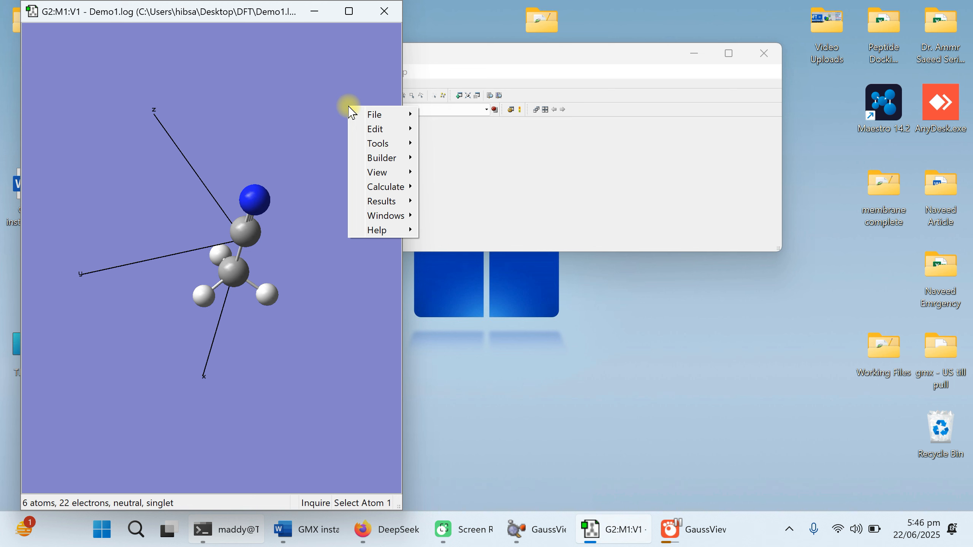
pyautogui.moveTo(381, 201)
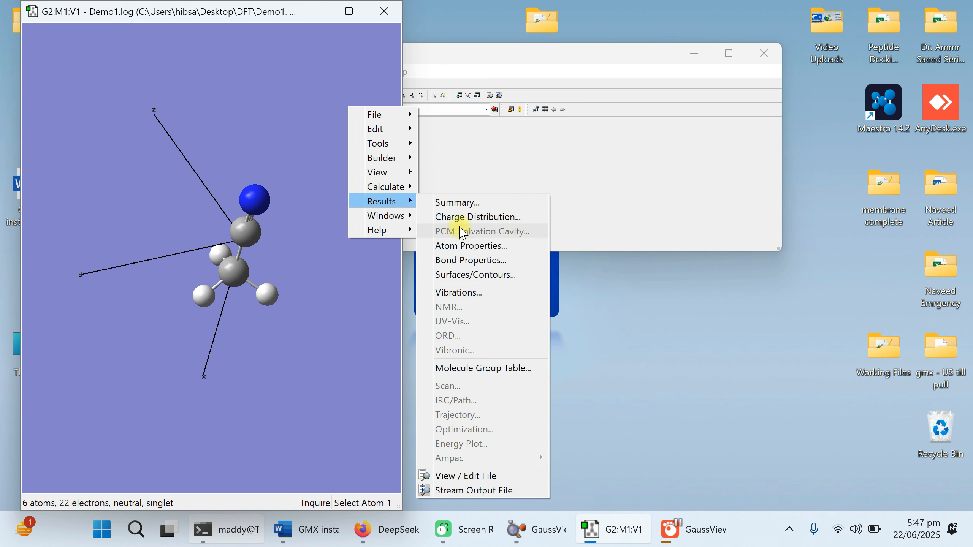
pyautogui.click(465, 202)
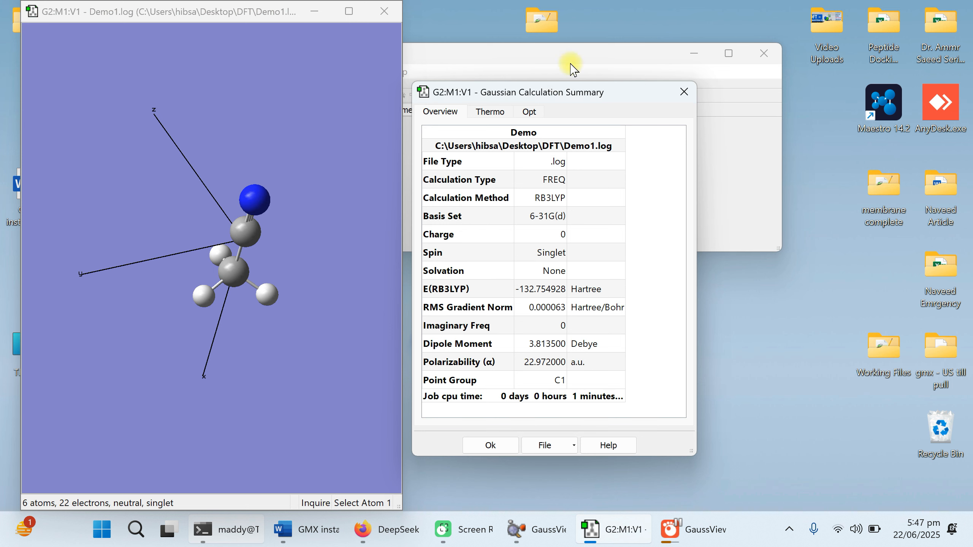
pyautogui.moveTo(559, 94); pyautogui.dragTo(550, 57)
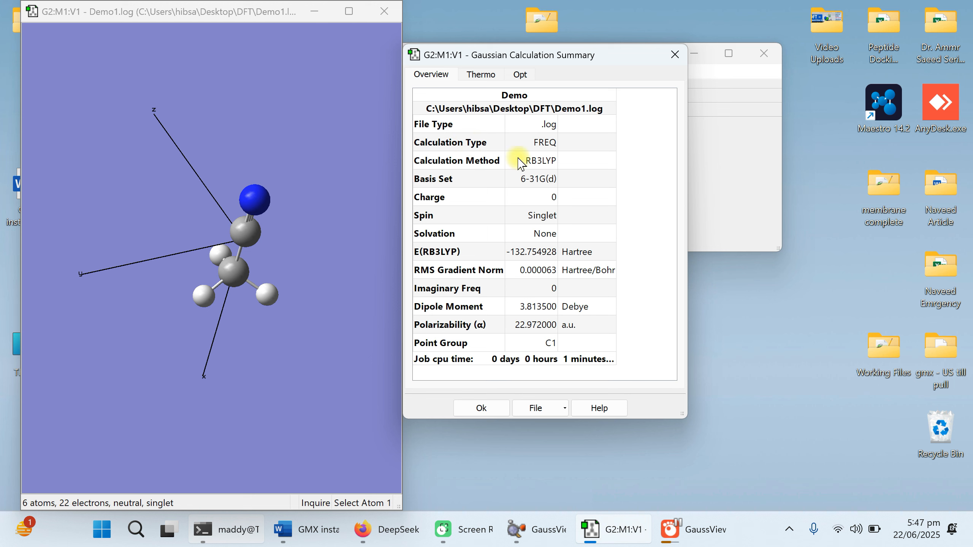
# Review the calculation method, basis set, charge, spin and solvation entries in the calculation overview.
pyautogui.click(549, 166)
pyautogui.click(426, 181)
pyautogui.click(536, 178)
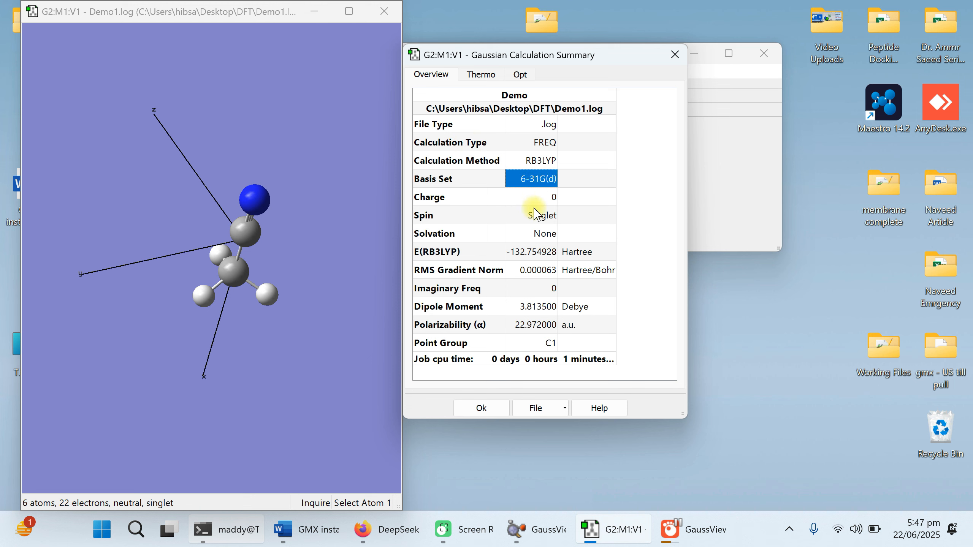
pyautogui.click(541, 197)
pyautogui.click(546, 217)
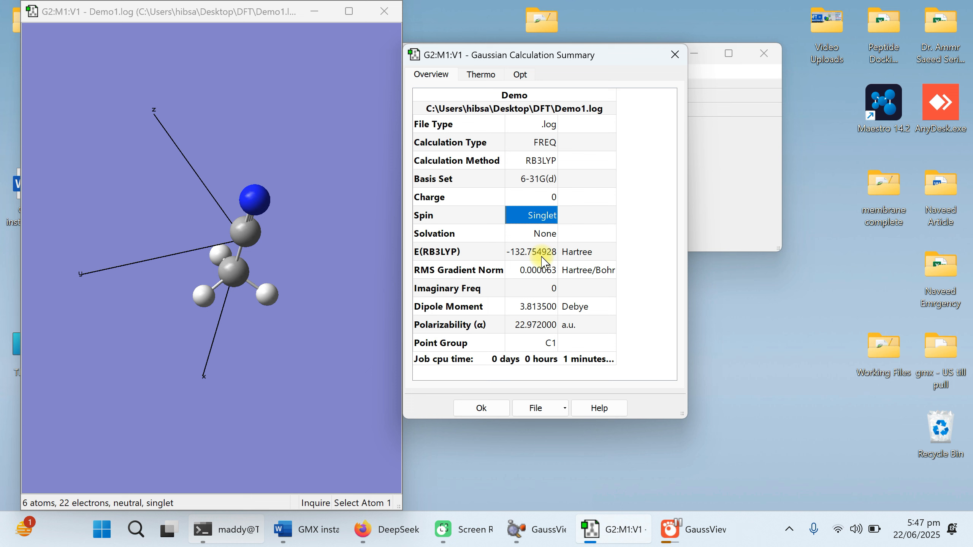
pyautogui.click(548, 233)
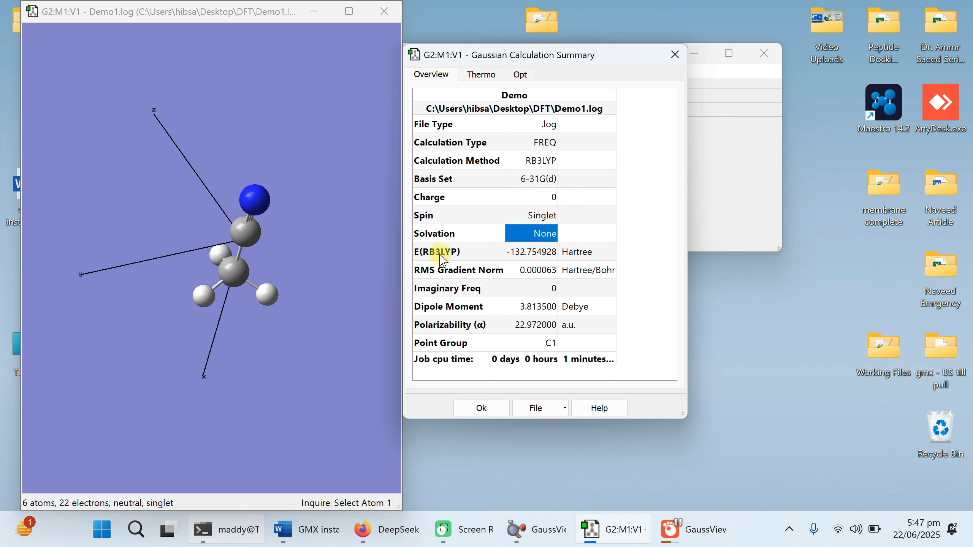
# Examine the B3LYP energy, RMS gradient norm, dipole moment and polarizability in the overview, ending with no rows selected.
pyautogui.moveTo(444, 253); pyautogui.dragTo(537, 254)
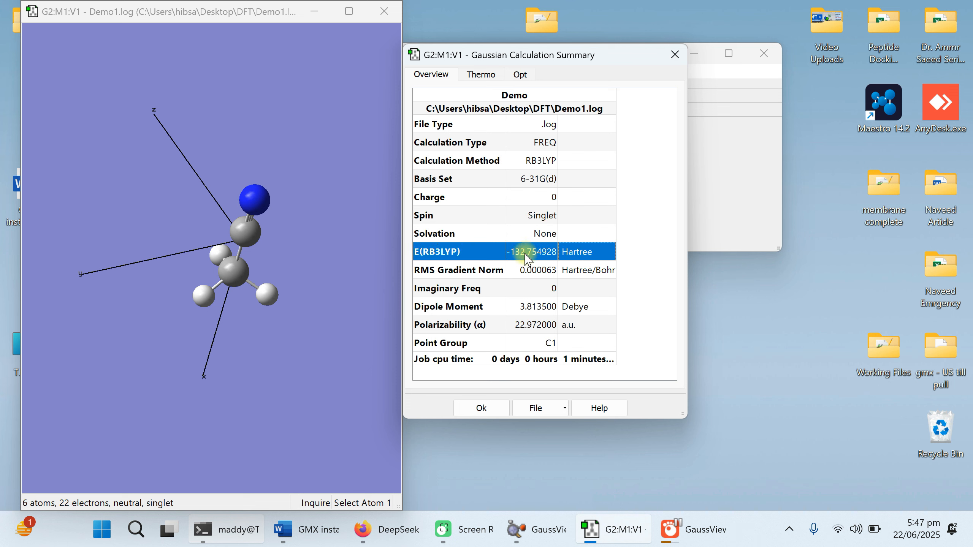
pyautogui.click(527, 253)
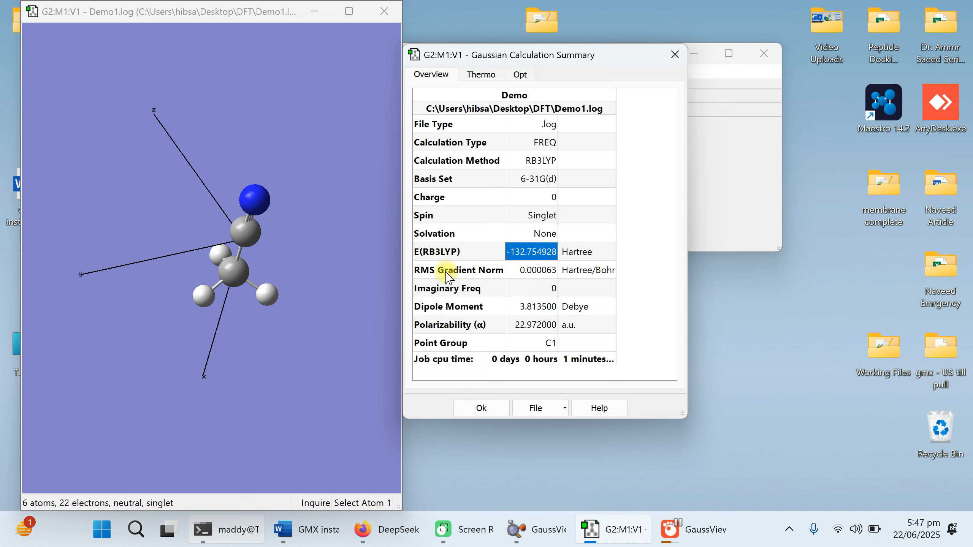
pyautogui.moveTo(445, 270); pyautogui.dragTo(536, 270)
pyautogui.click(536, 272)
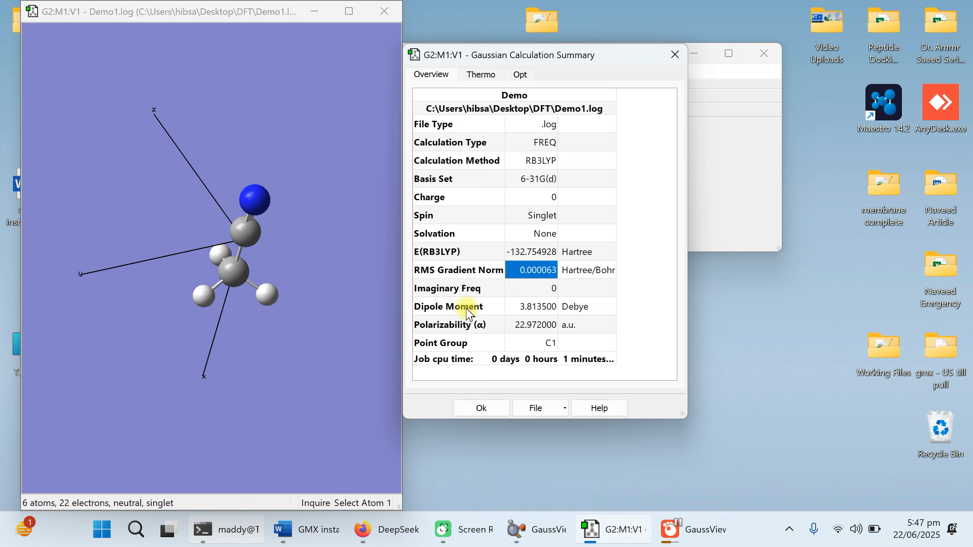
pyautogui.moveTo(461, 308); pyautogui.dragTo(516, 307)
pyautogui.click(539, 309)
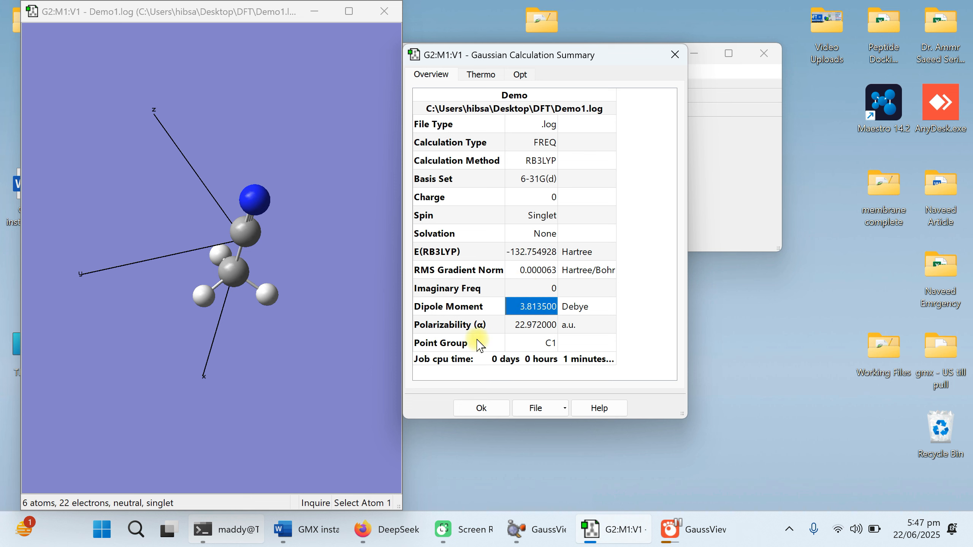
pyautogui.click(509, 325)
pyautogui.moveTo(471, 144); pyautogui.dragTo(530, 331)
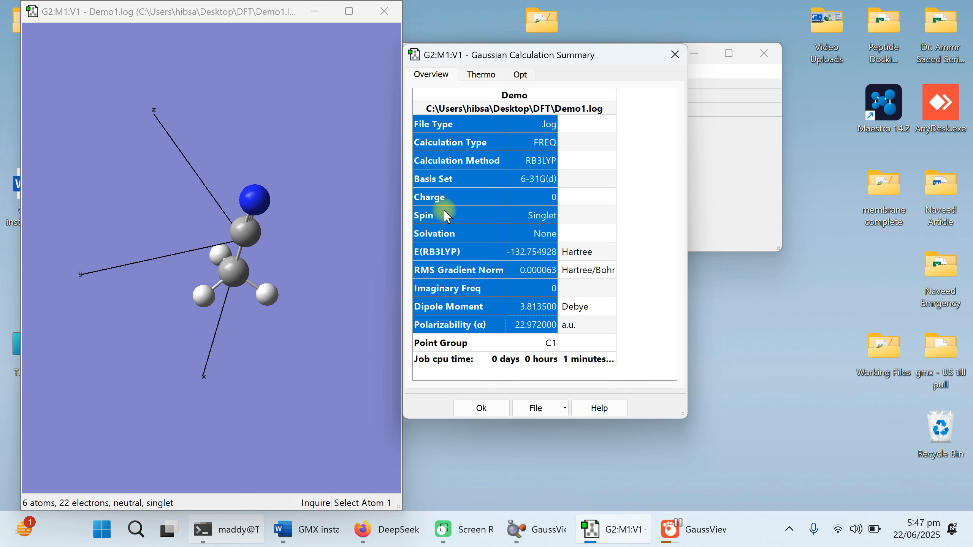
pyautogui.moveTo(445, 110); pyautogui.dragTo(516, 339)
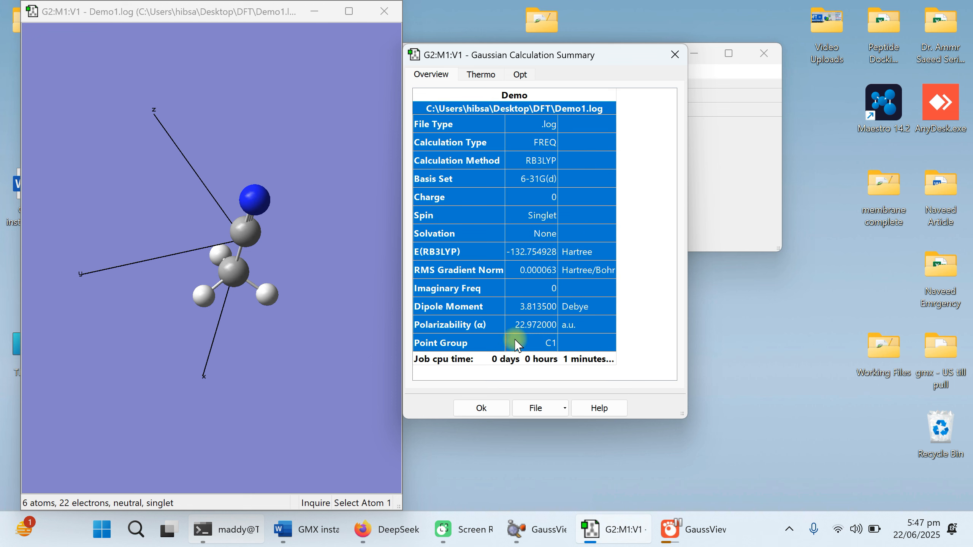
pyautogui.click(663, 322)
# Save the calculation summary data as the text file Demo1.txt in the DFT folder.
pyautogui.click(527, 414)
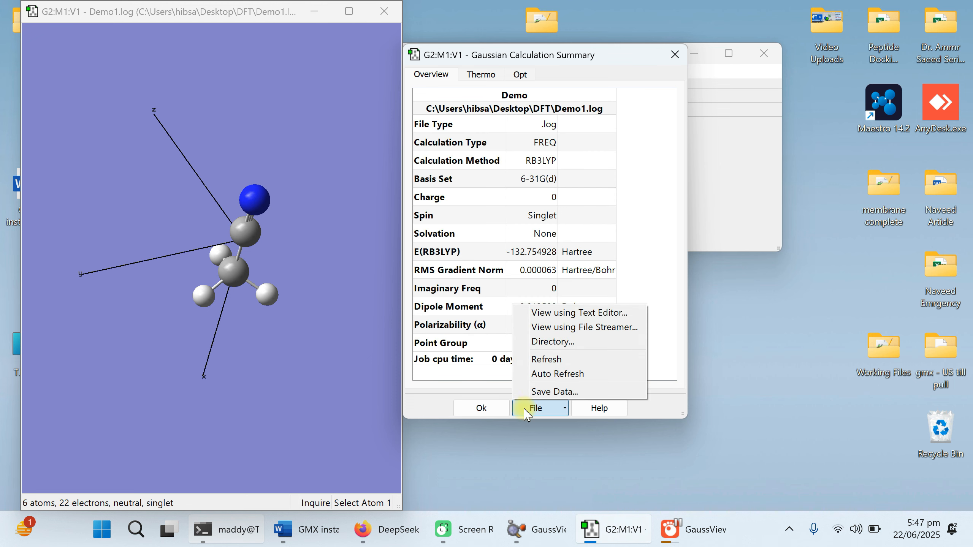
pyautogui.click(541, 392)
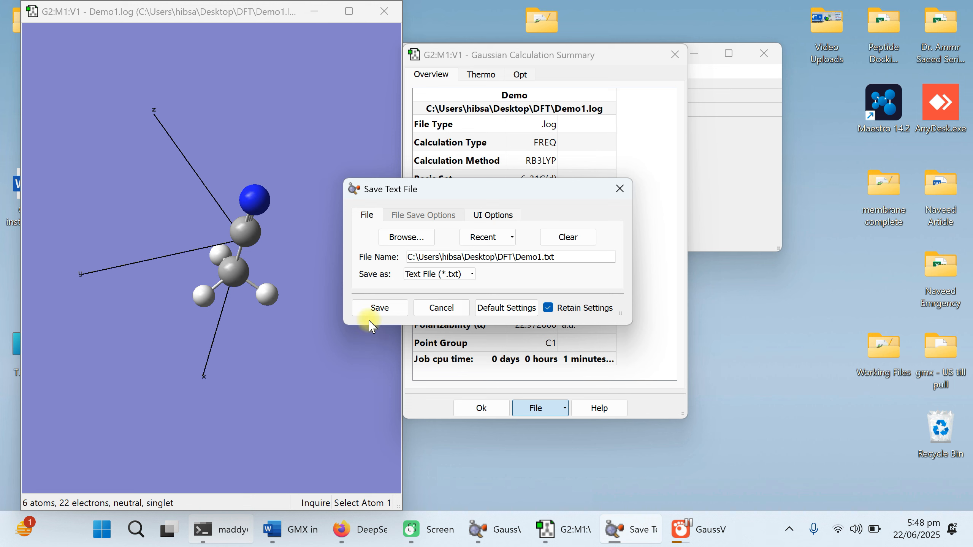
pyautogui.click(379, 308)
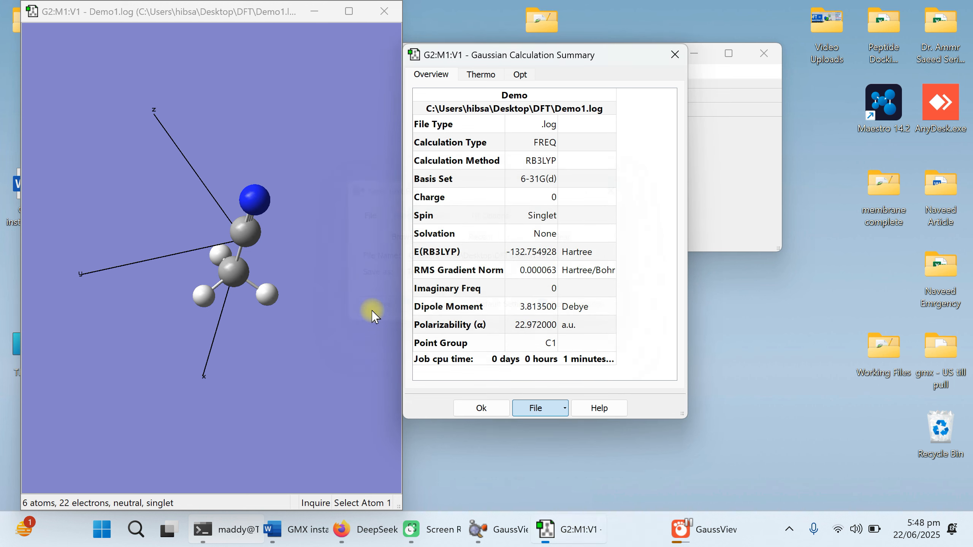
# Review the thermochemistry results, including electronic energy, zero-point and thermal corrections, heat capacity, entropy and thermal energy.
pyautogui.click(474, 77)
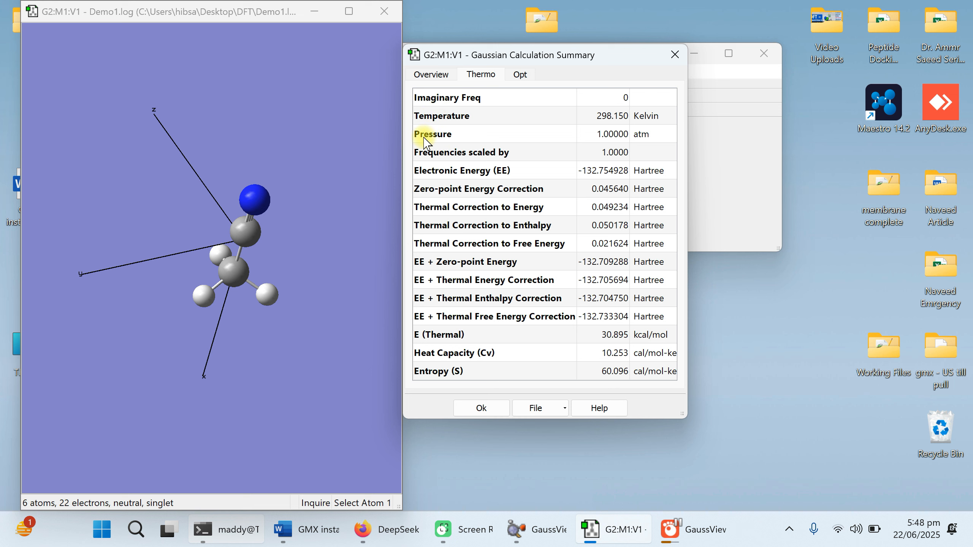
pyautogui.click(478, 170)
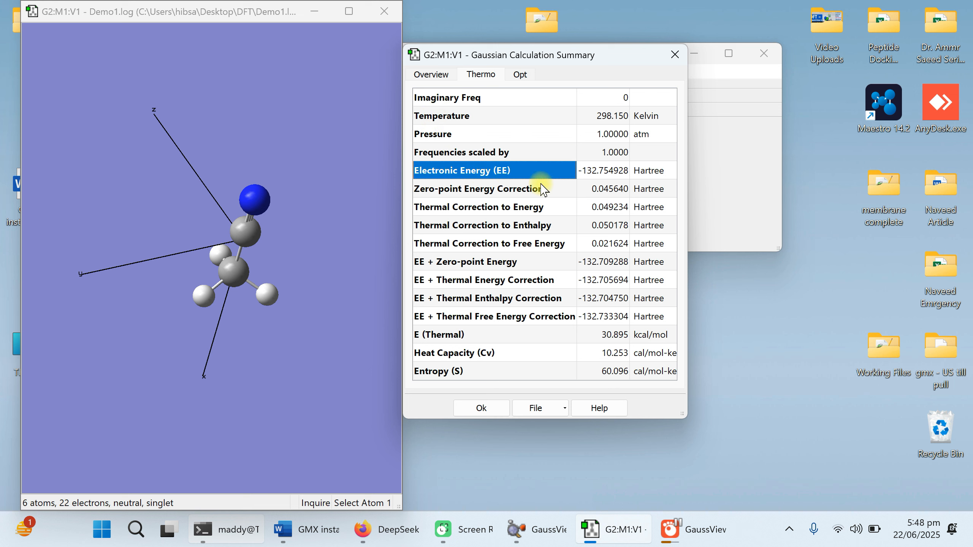
pyautogui.click(600, 170)
pyautogui.click(503, 189)
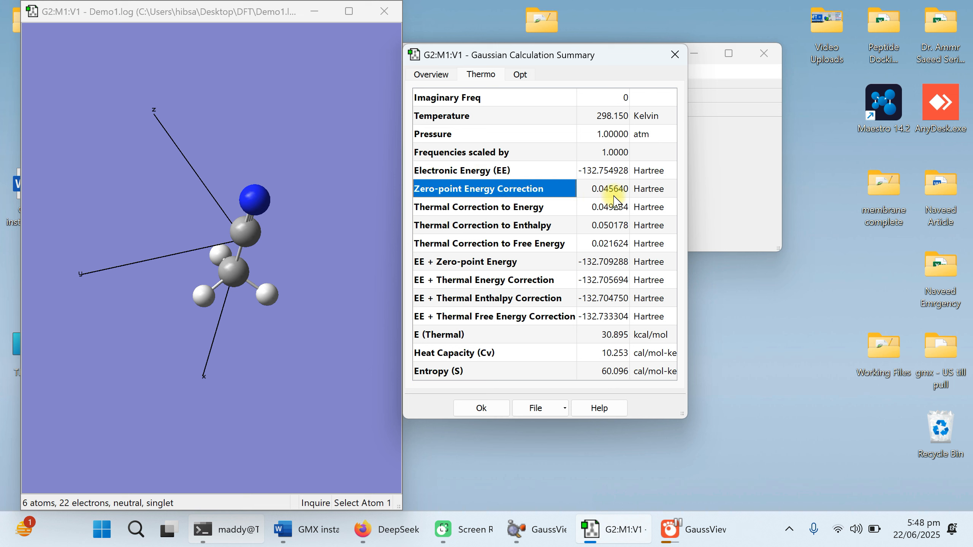
pyautogui.click(508, 213)
pyautogui.click(496, 229)
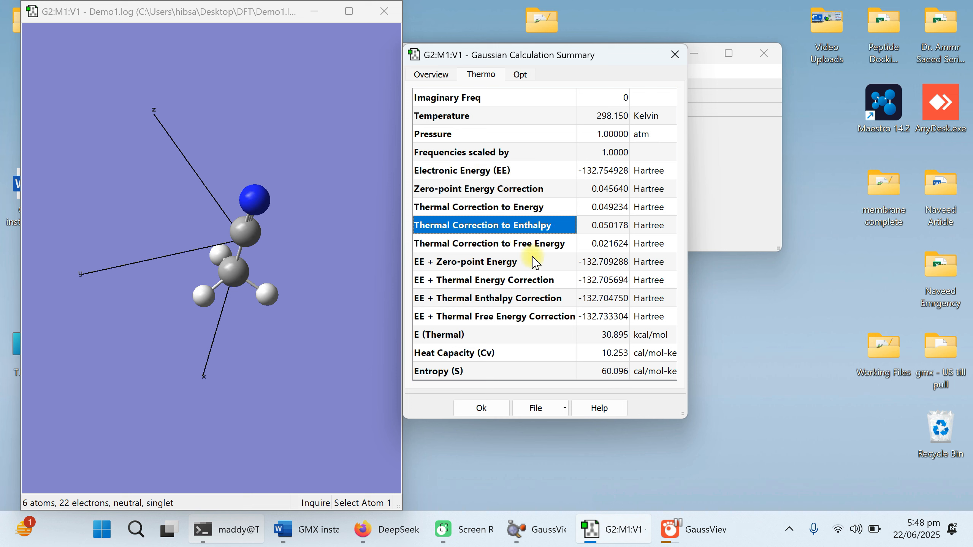
pyautogui.click(540, 245)
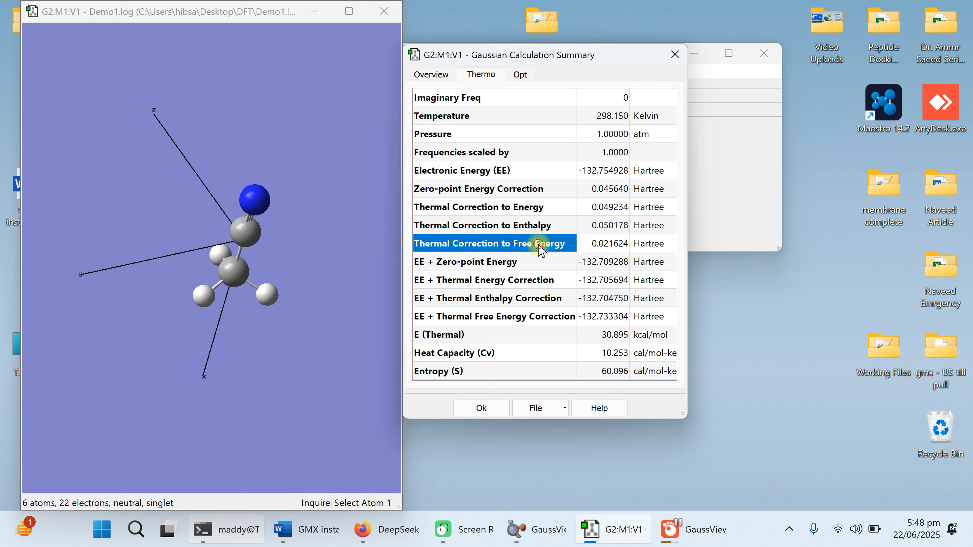
pyautogui.click(504, 261)
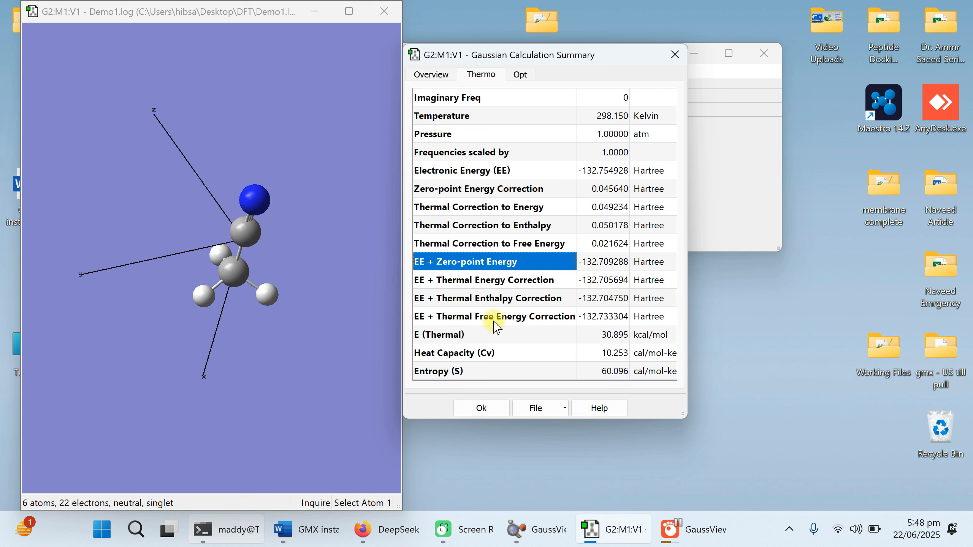
pyautogui.click(457, 371)
pyautogui.click(462, 358)
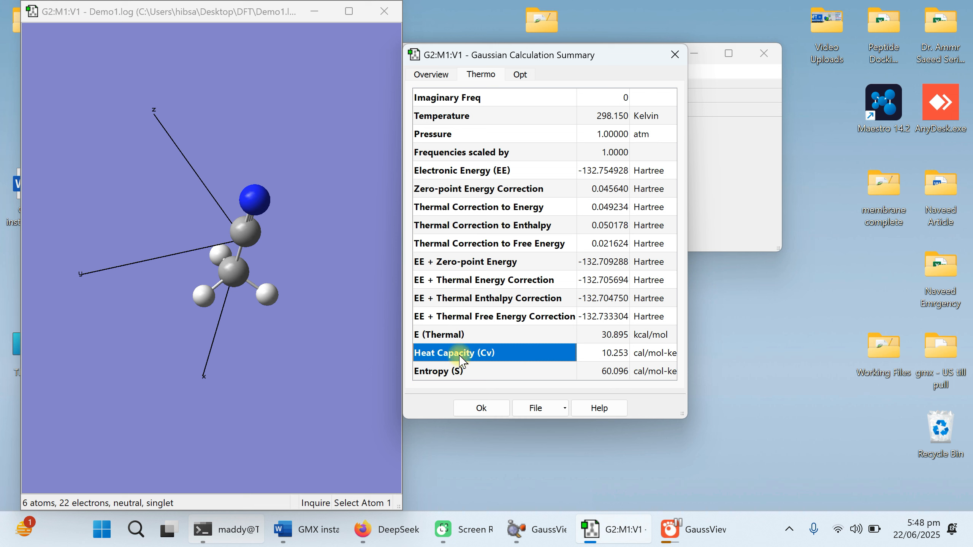
pyautogui.click(461, 339)
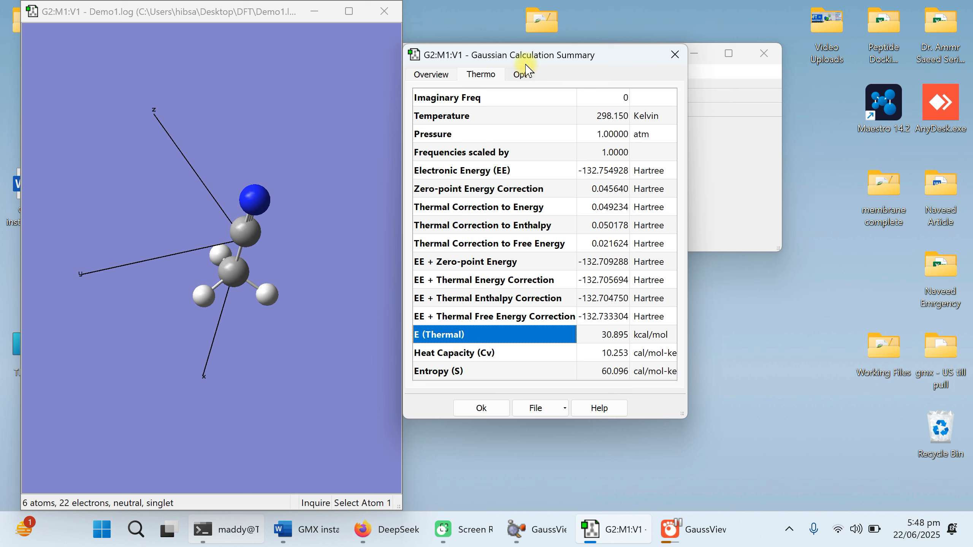
# Check the optimization convergence data and the job CPU time, and close the calculation summary.
pyautogui.click(520, 77)
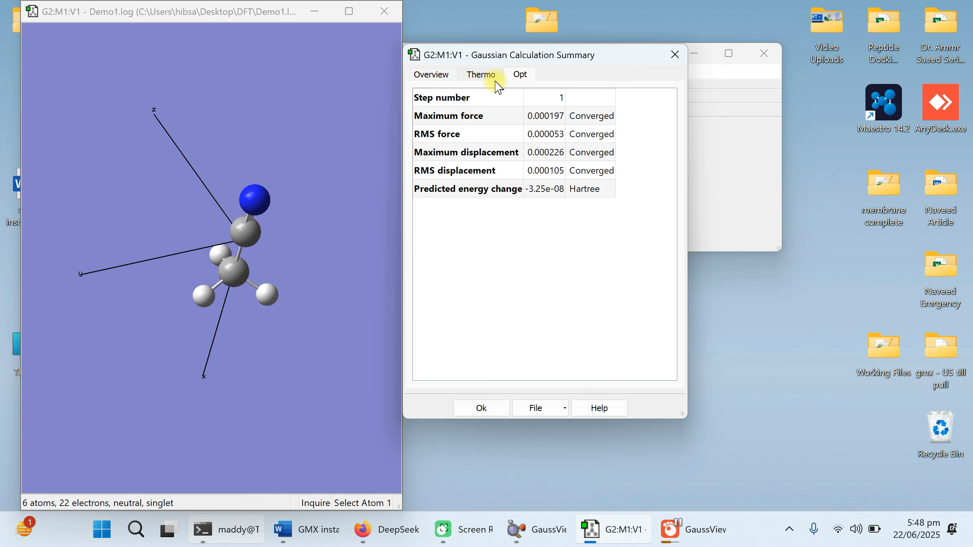
pyautogui.click(431, 74)
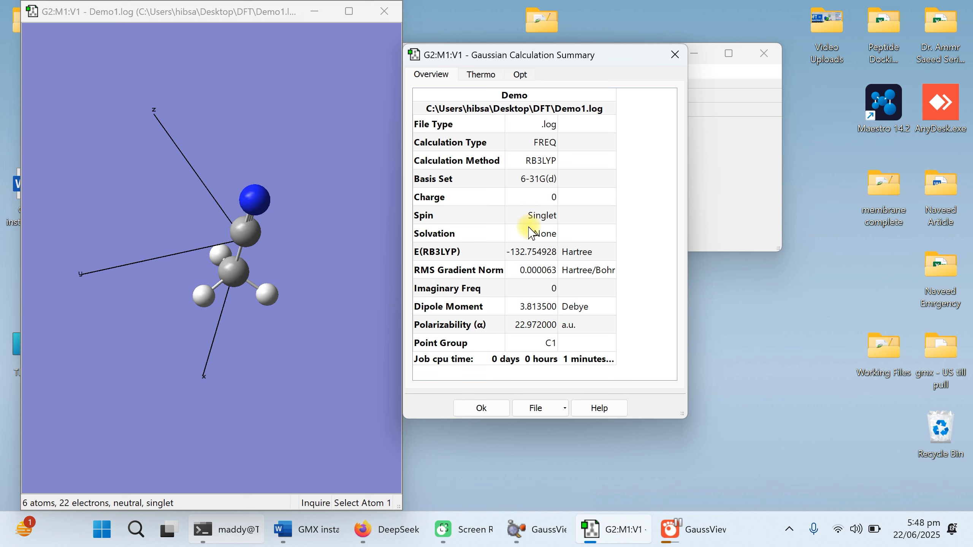
pyautogui.click(448, 359)
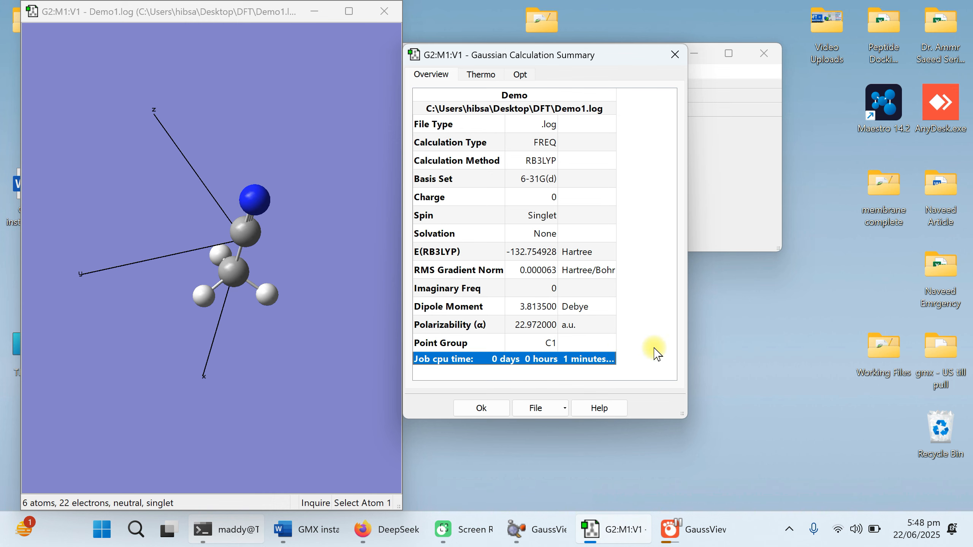
pyautogui.click(495, 414)
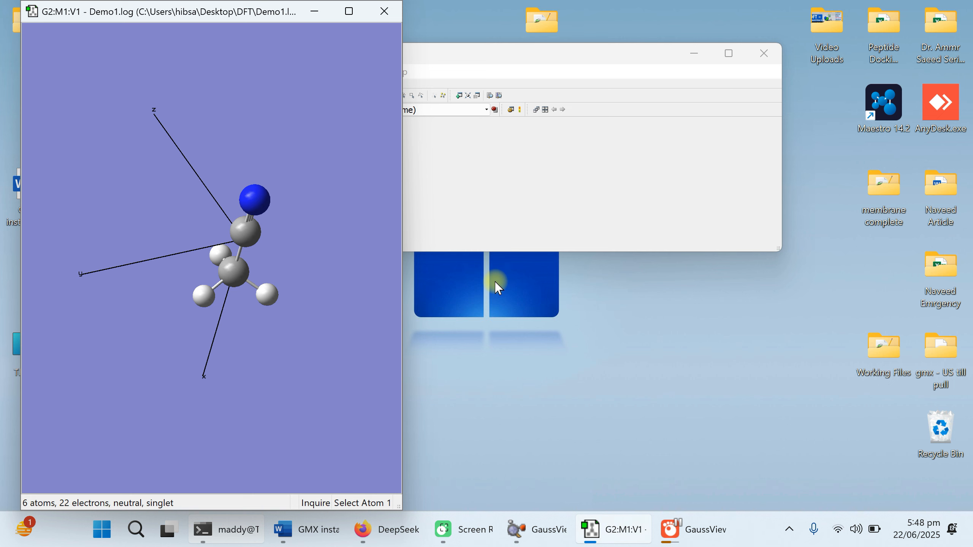
# Open the saved Demo1.txt from the DFT folder on the desktop, read through its data sections, and close the file and folder.
pyautogui.click(318, 16)
pyautogui.doubleClick(33, 23)
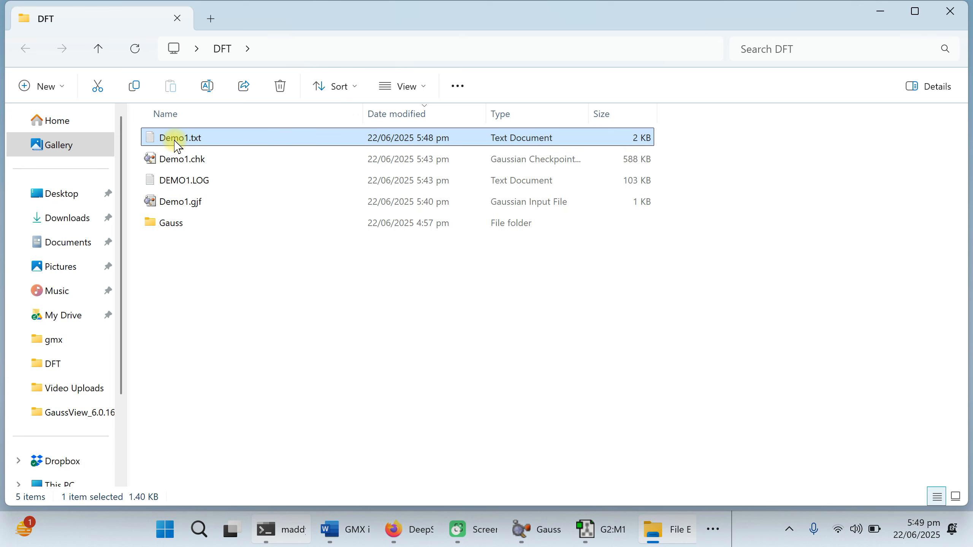
pyautogui.doubleClick(176, 145)
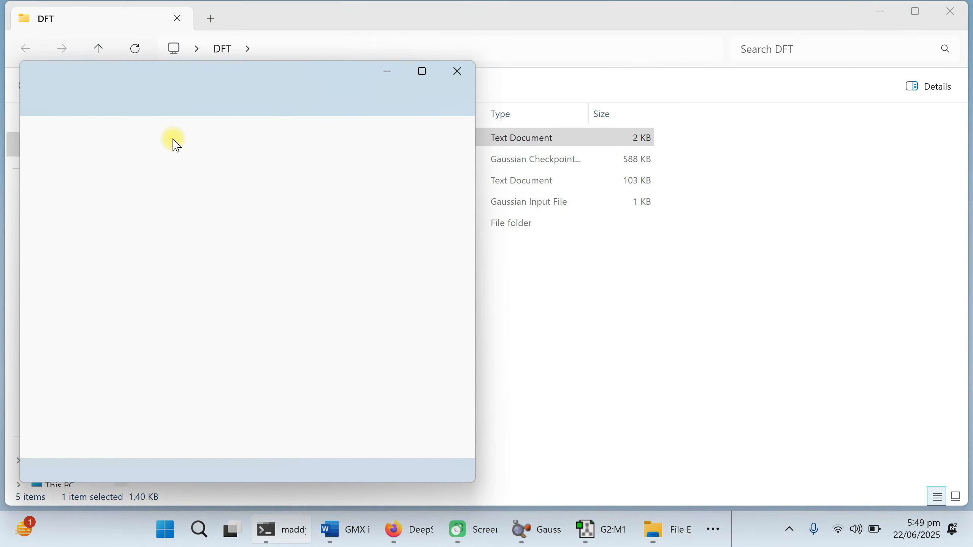
pyautogui.scroll(-7, 221, 223)
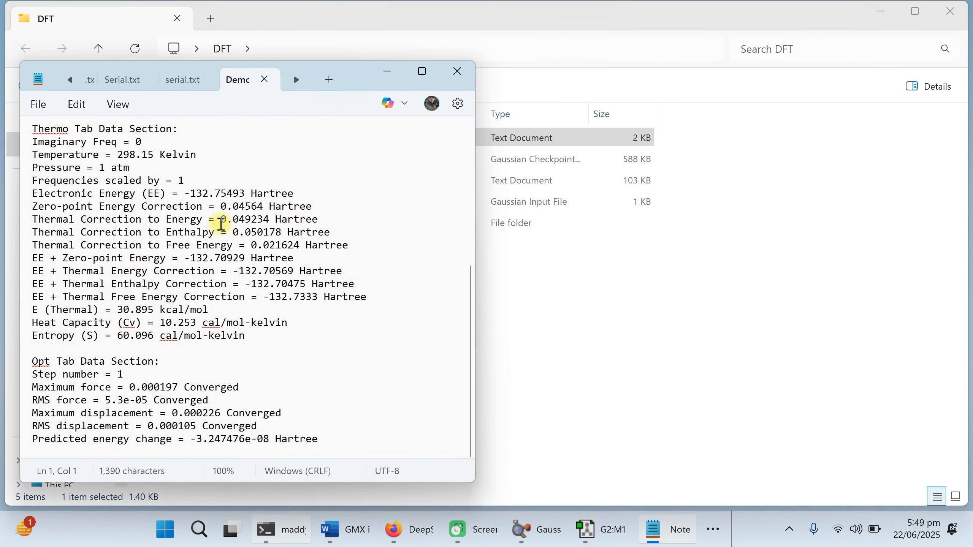
pyautogui.click(457, 72)
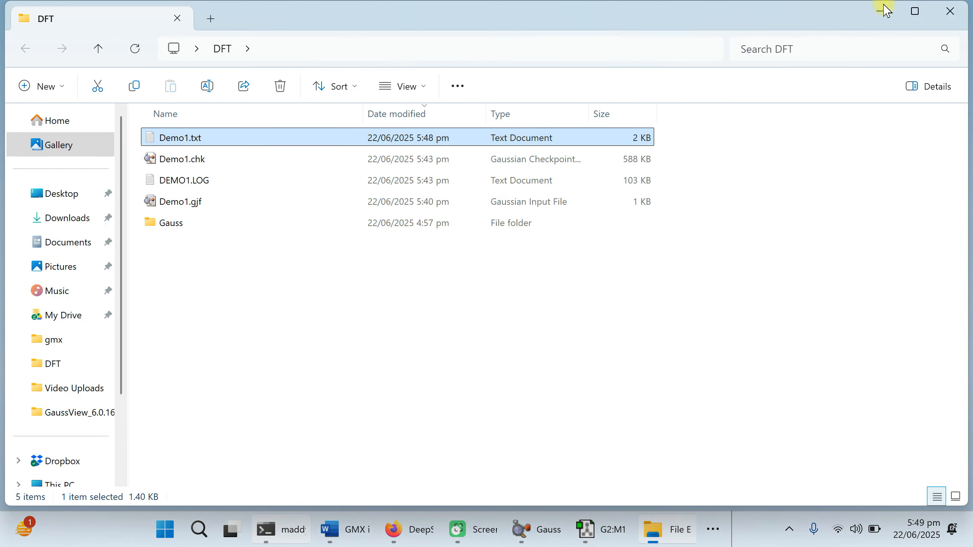
pyautogui.click(951, 11)
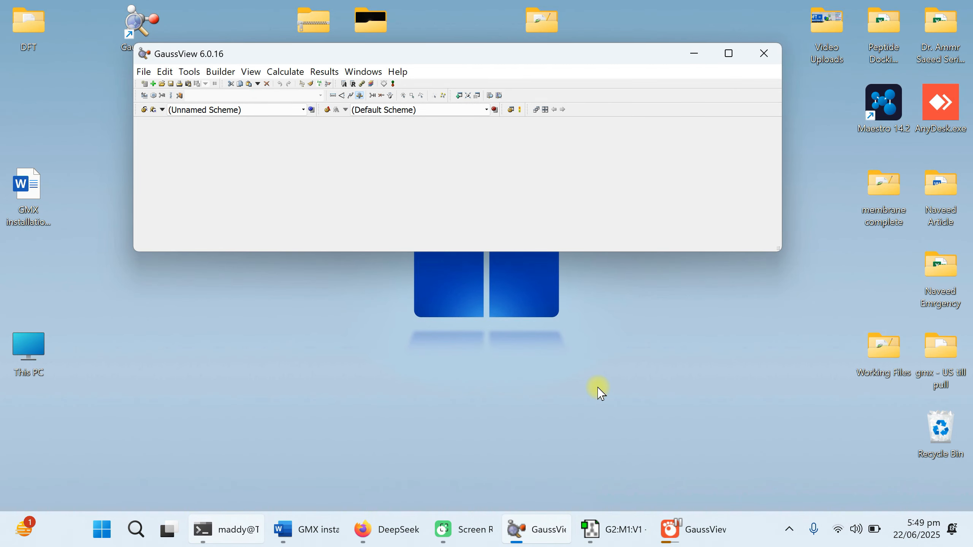
# Bring back the Demo1.log molecule window and show its available view options.
pyautogui.click(613, 529)
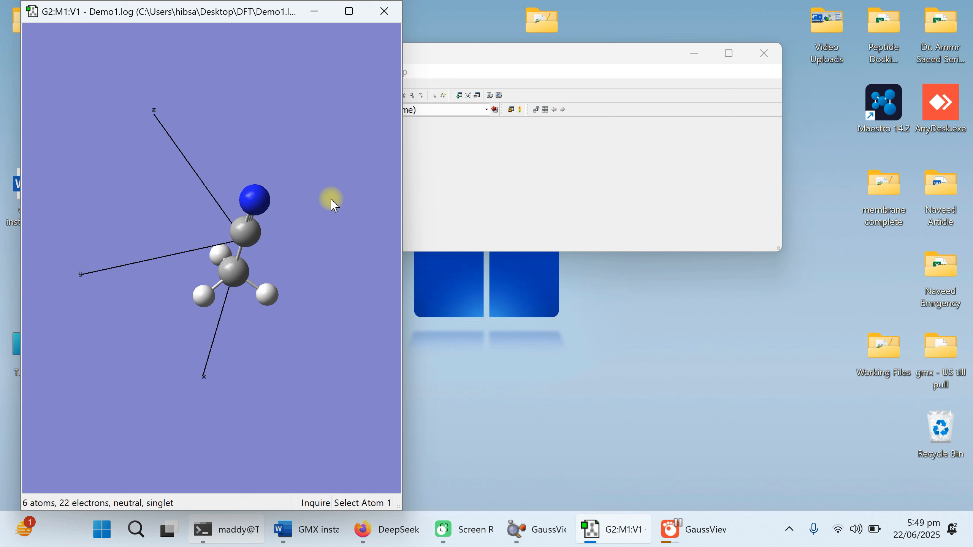
pyautogui.rightClick(332, 199)
pyautogui.moveTo(344, 264)
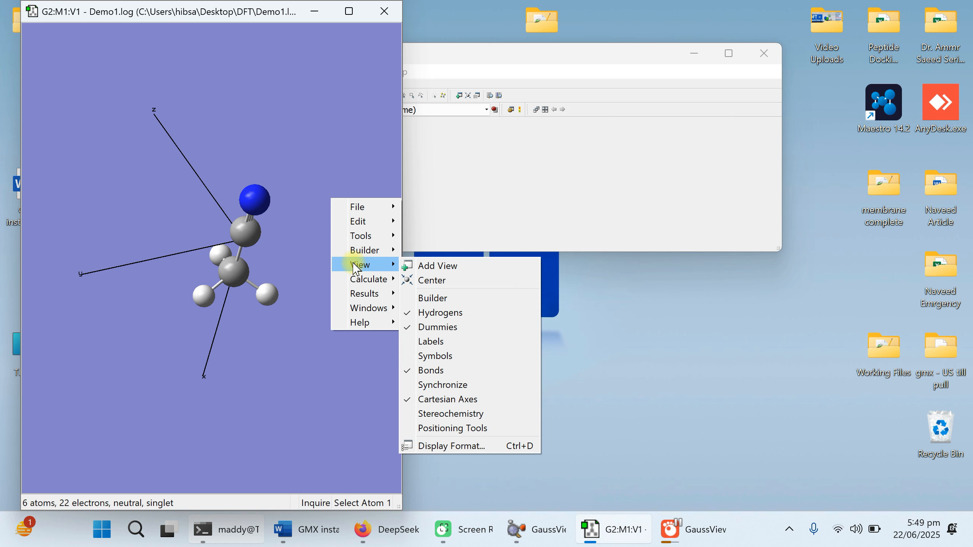
# Open the charge distribution display for the molecule and color the atoms by Mulliken charge with the numbers hidden.
pyautogui.rightClick(348, 149)
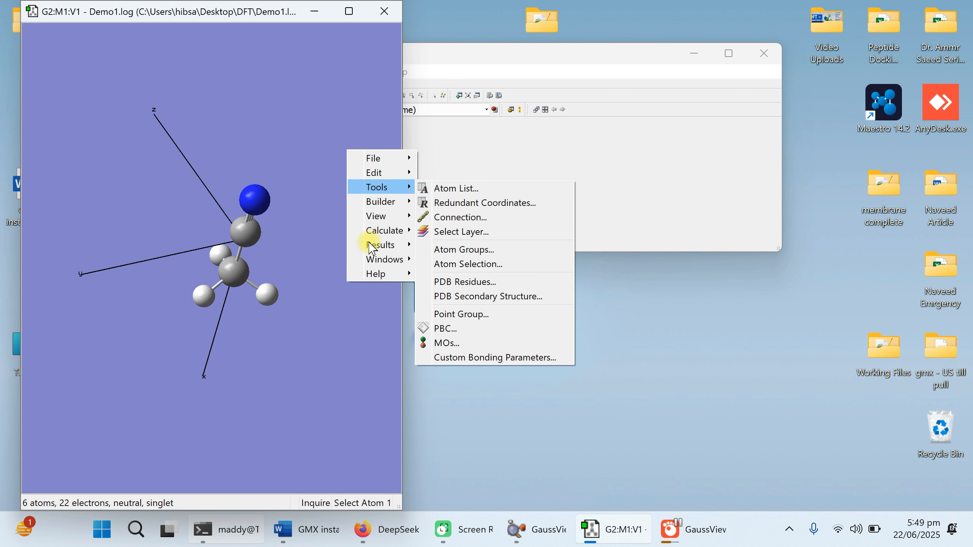
pyautogui.moveTo(374, 248)
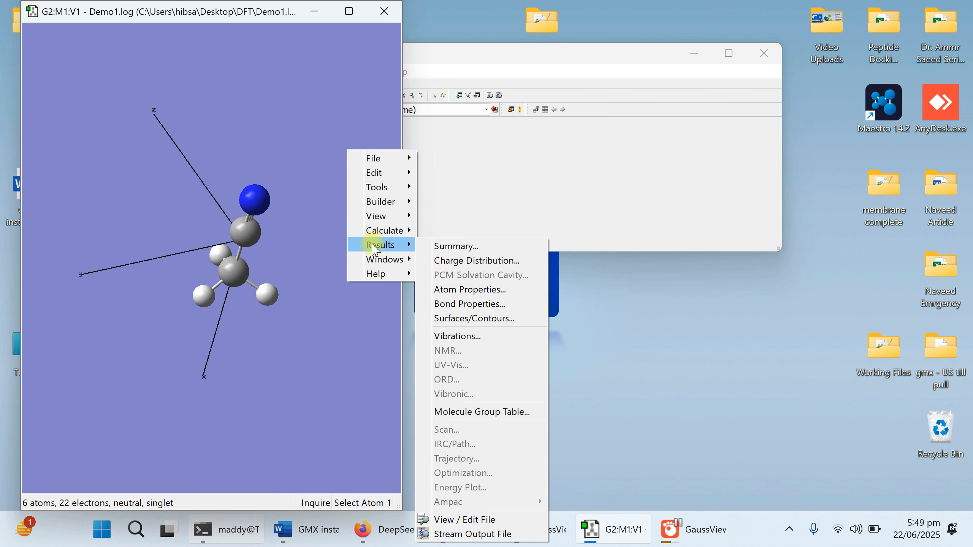
pyautogui.click(495, 262)
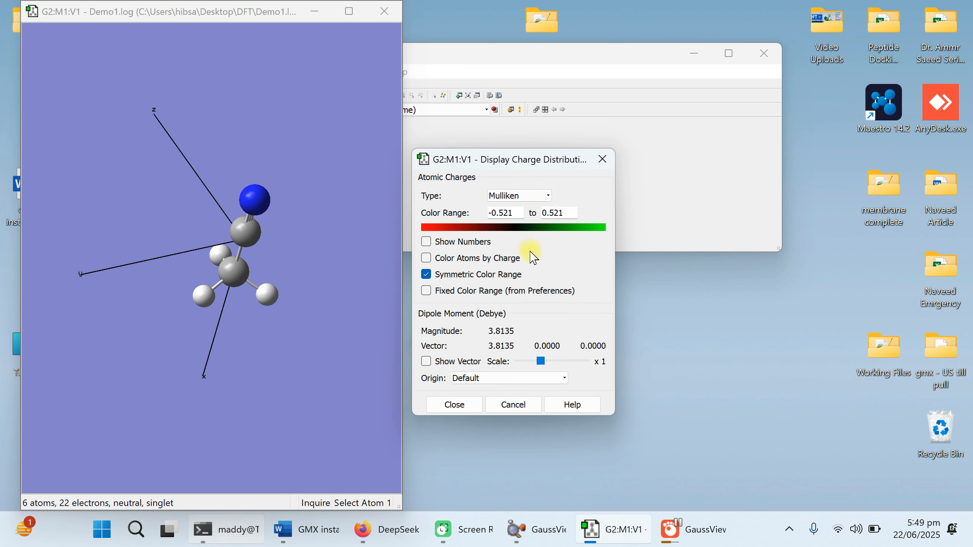
pyautogui.click(427, 242)
pyautogui.click(427, 259)
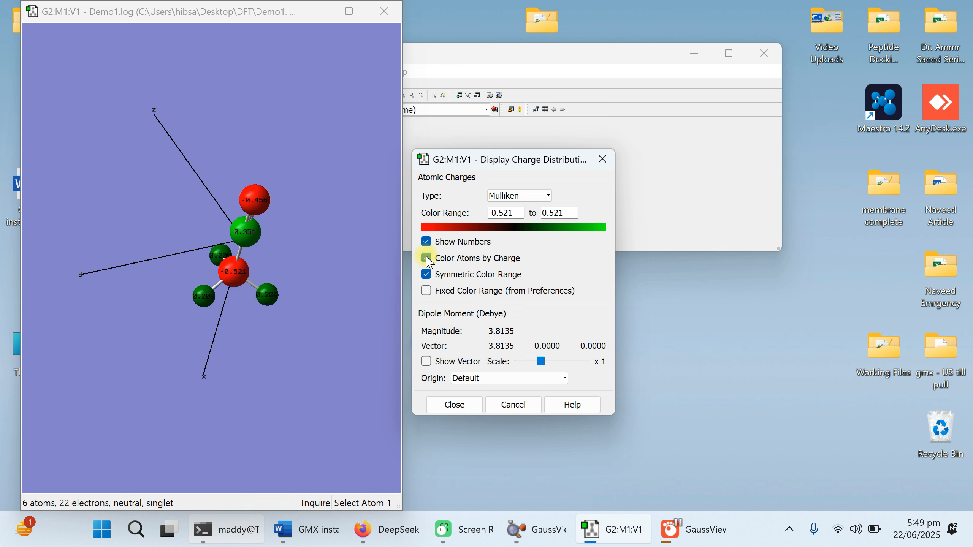
pyautogui.click(428, 243)
pyautogui.click(427, 259)
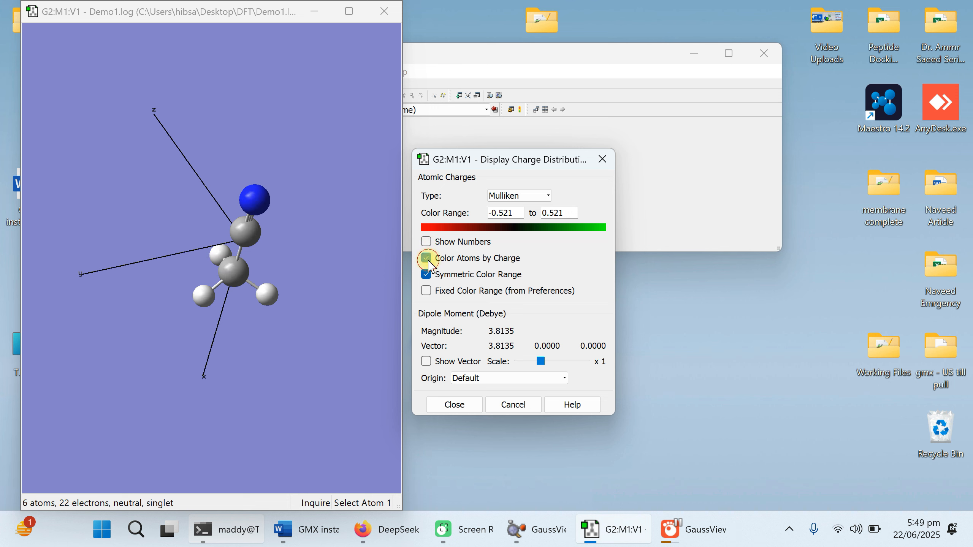
pyautogui.click(427, 259)
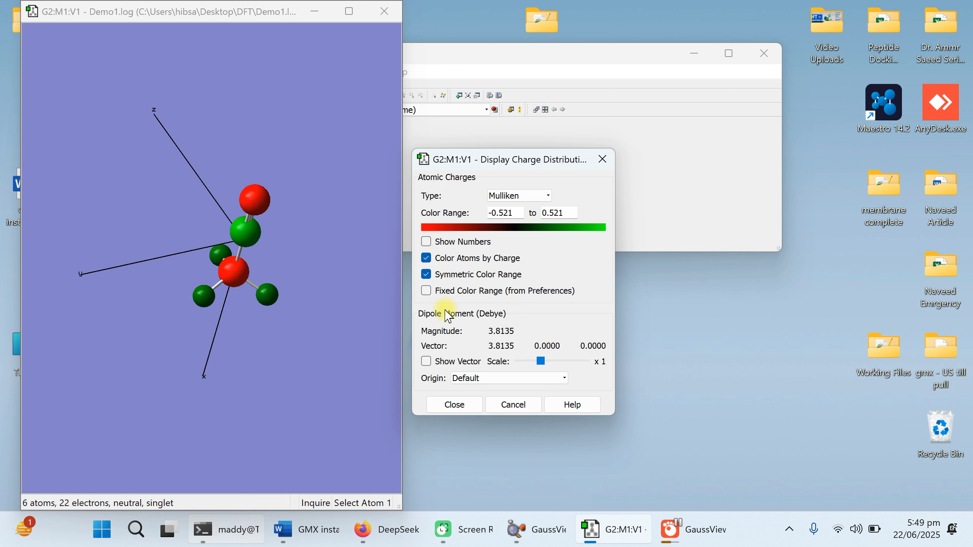
# Show the dipole moment vector and set the atomic charge type to APT, keeping these charge display settings.
pyautogui.click(427, 365)
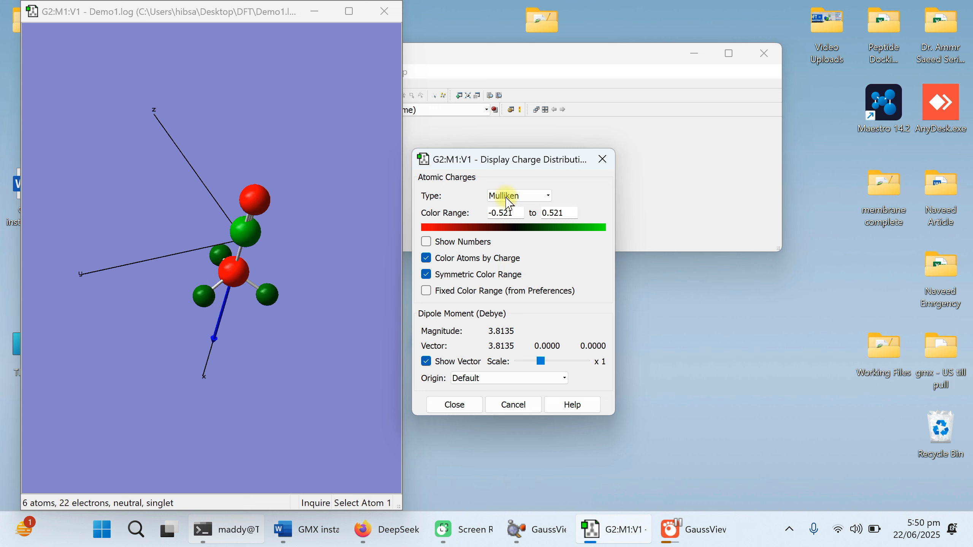
pyautogui.click(535, 198)
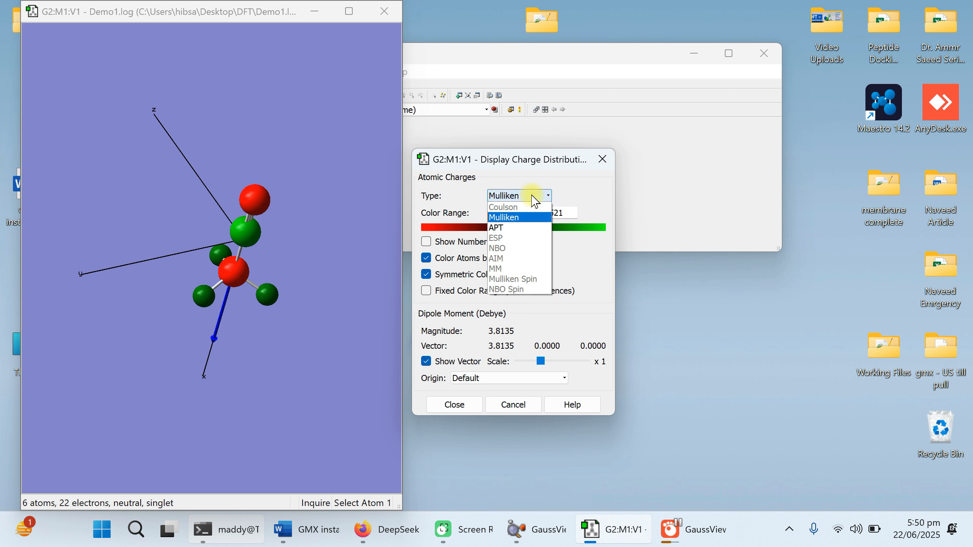
pyautogui.click(523, 229)
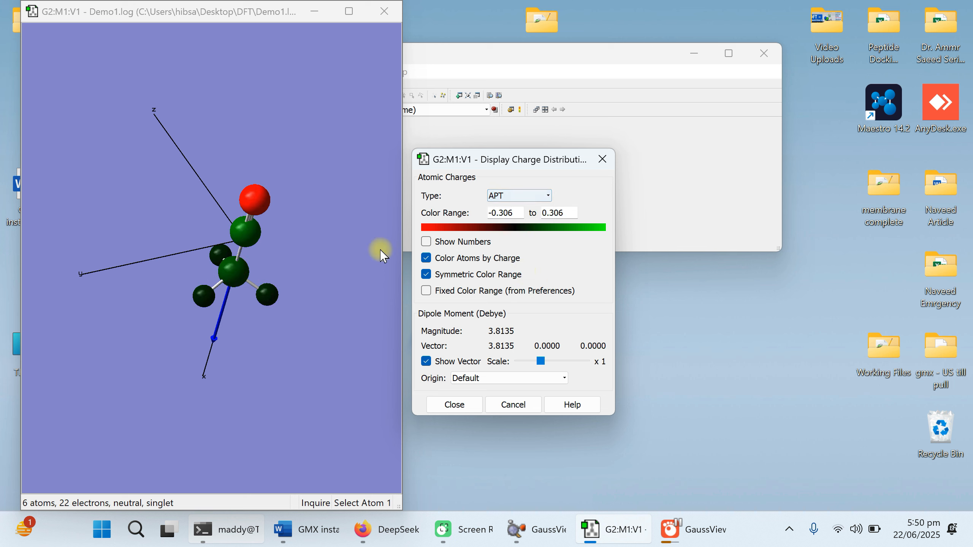
pyautogui.click(456, 405)
# Inspect the atom property display options for the molecule and dismiss them.
pyautogui.rightClick(345, 222)
pyautogui.moveTo(374, 320)
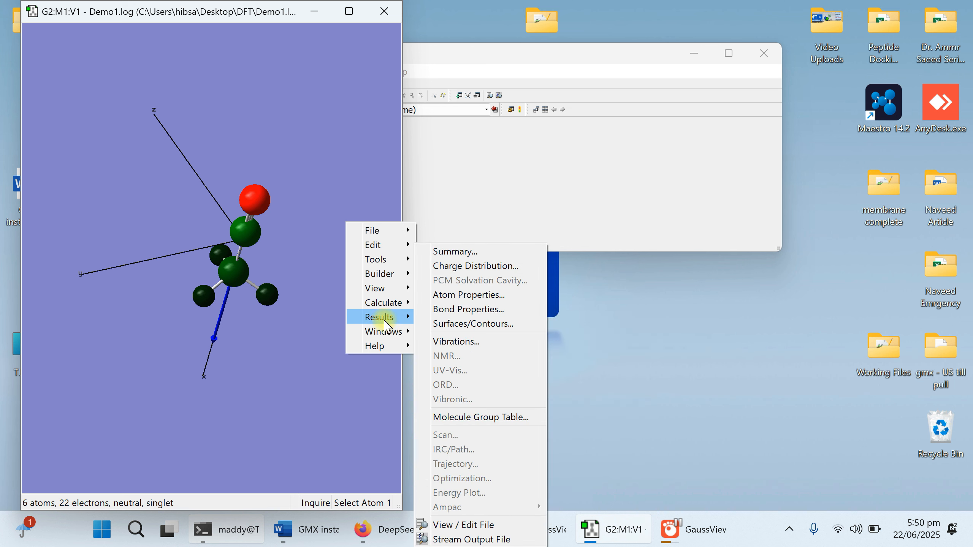
pyautogui.click(485, 299)
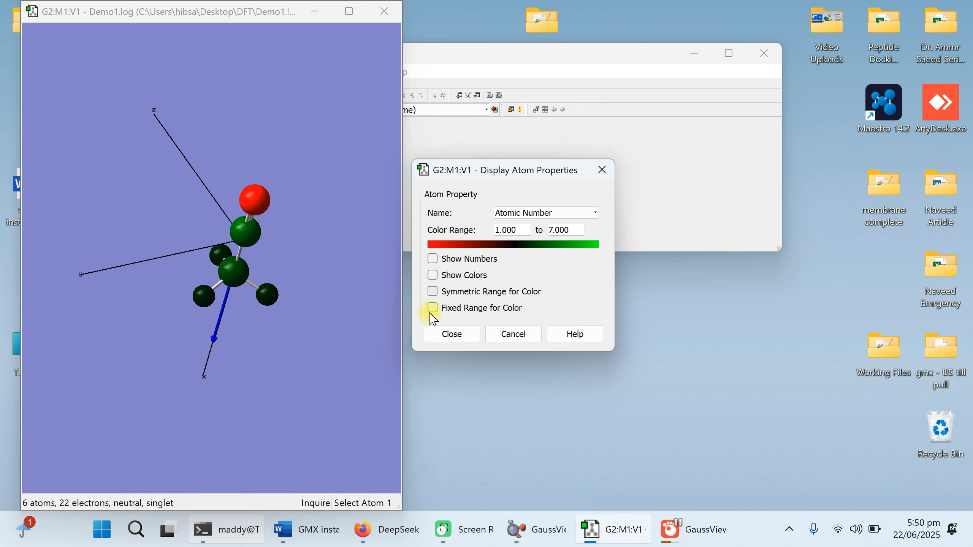
pyautogui.click(601, 170)
# Try showing the bond lengths as numbers on the molecule, and dismiss the bond property settings.
pyautogui.rightClick(352, 198)
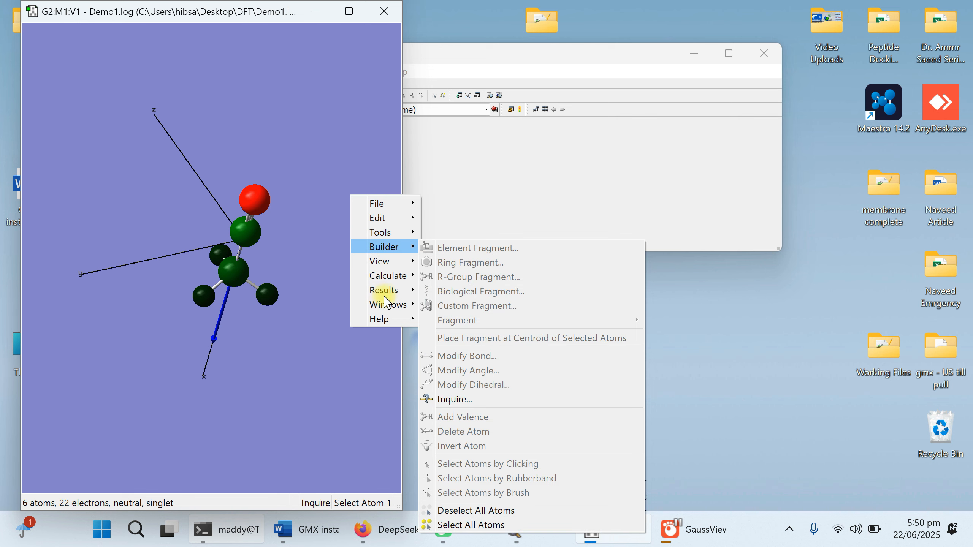
pyautogui.moveTo(390, 293)
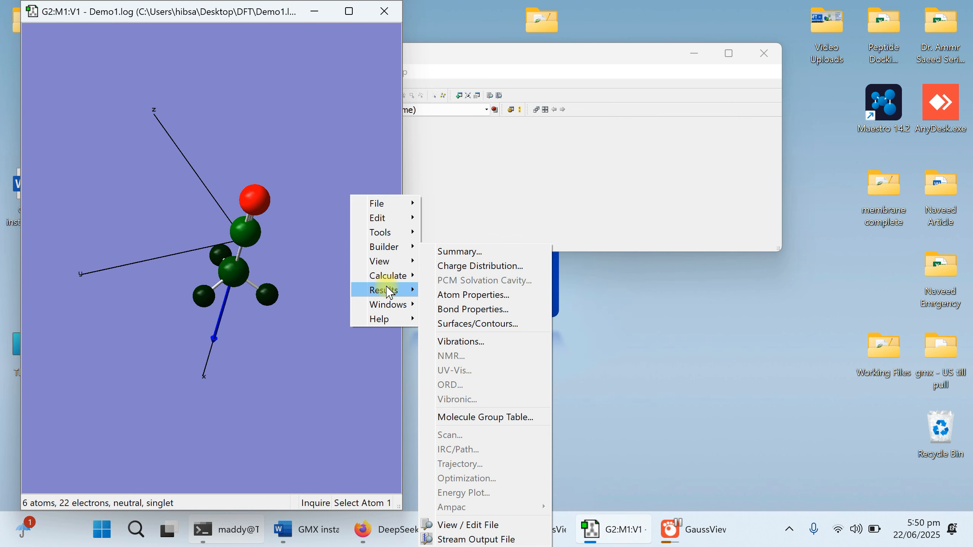
pyautogui.click(476, 310)
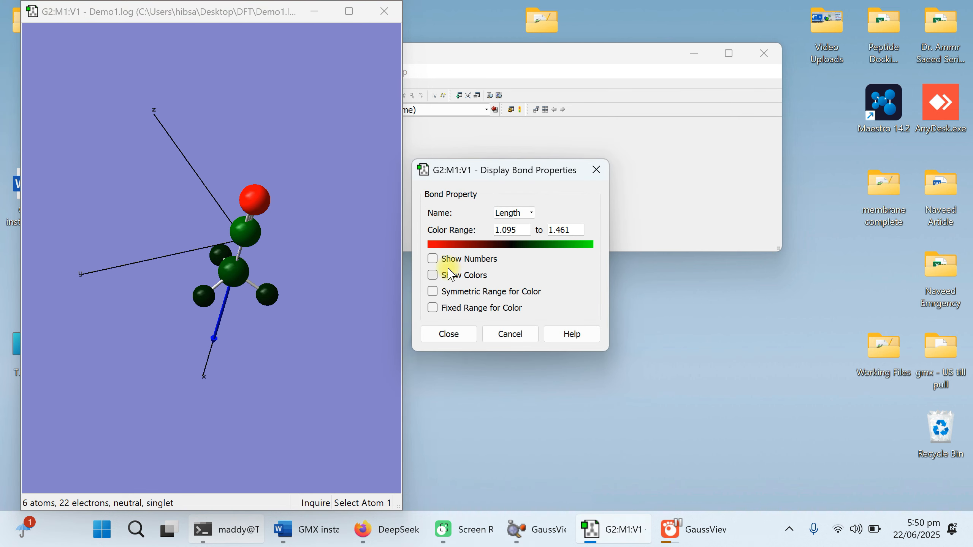
pyautogui.click(515, 214)
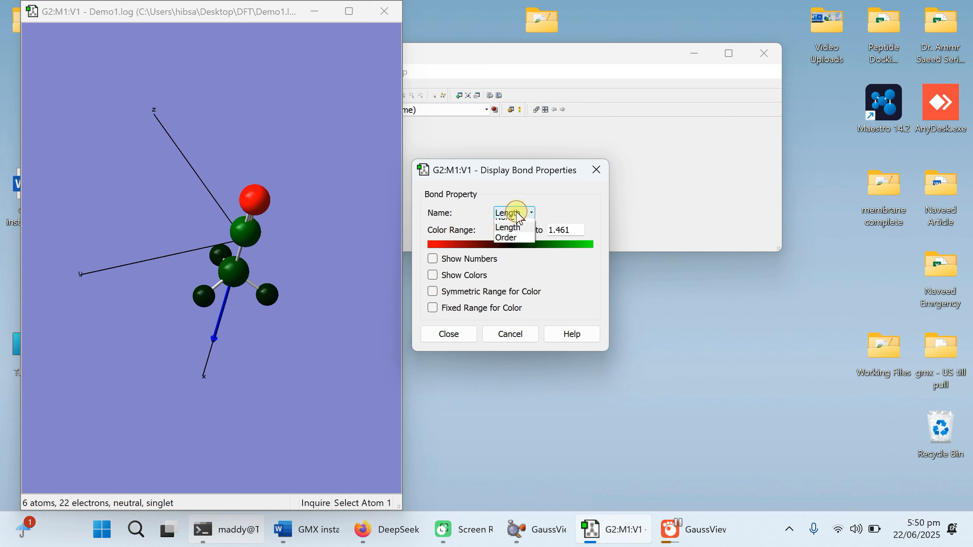
pyautogui.click(498, 216)
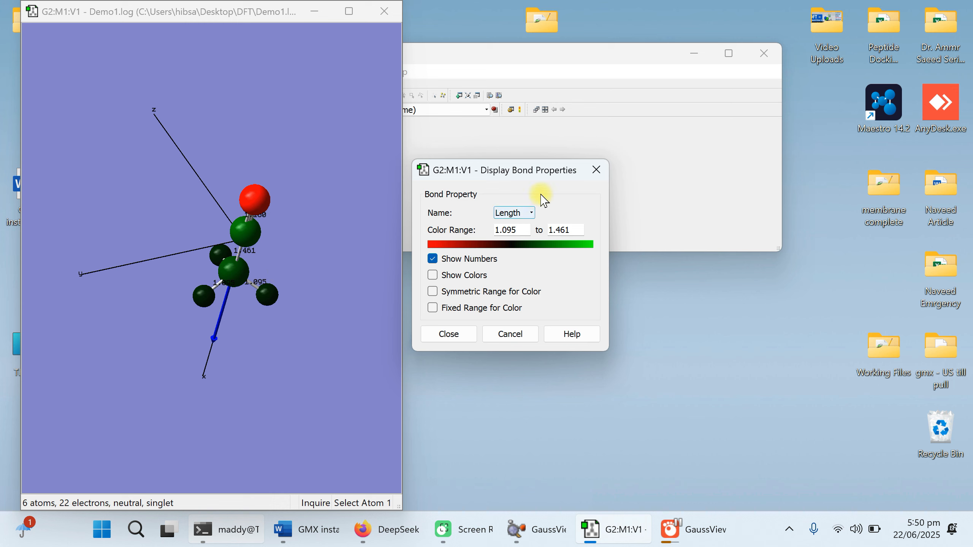
pyautogui.click(432, 292)
pyautogui.click(596, 170)
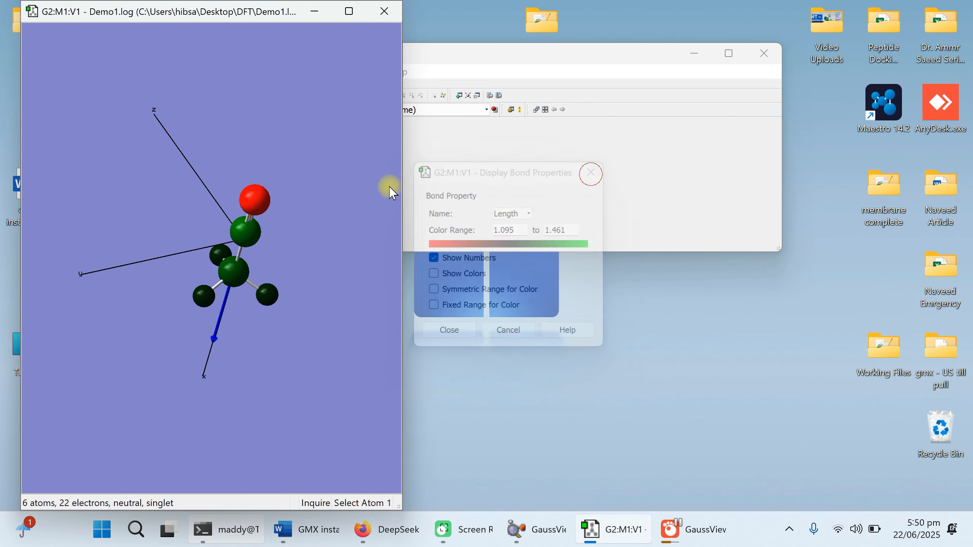
# Check the surfaces and contours available for the molecule, and close the overview.
pyautogui.moveTo(333, 183); pyautogui.dragTo(351, 205)
pyautogui.rightClick(356, 241)
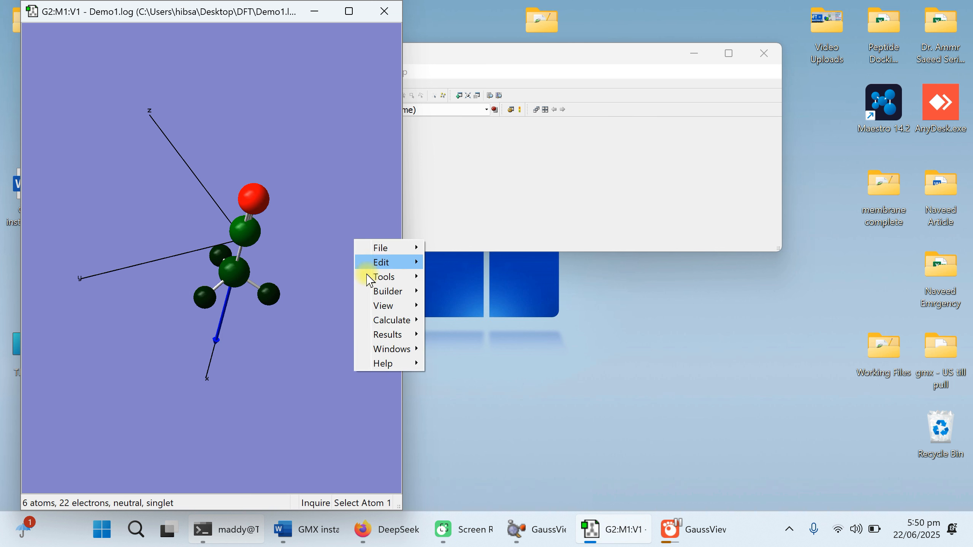
pyautogui.moveTo(387, 339)
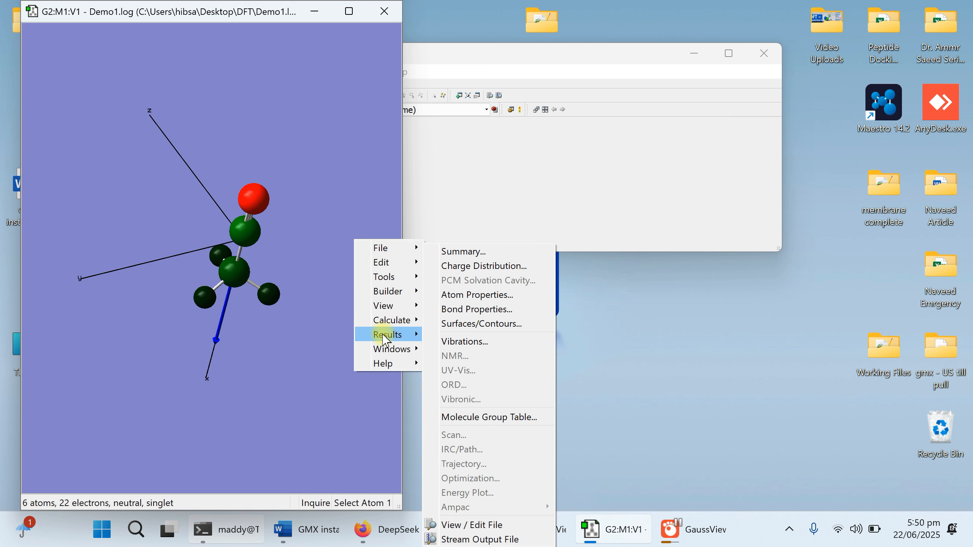
pyautogui.click(465, 329)
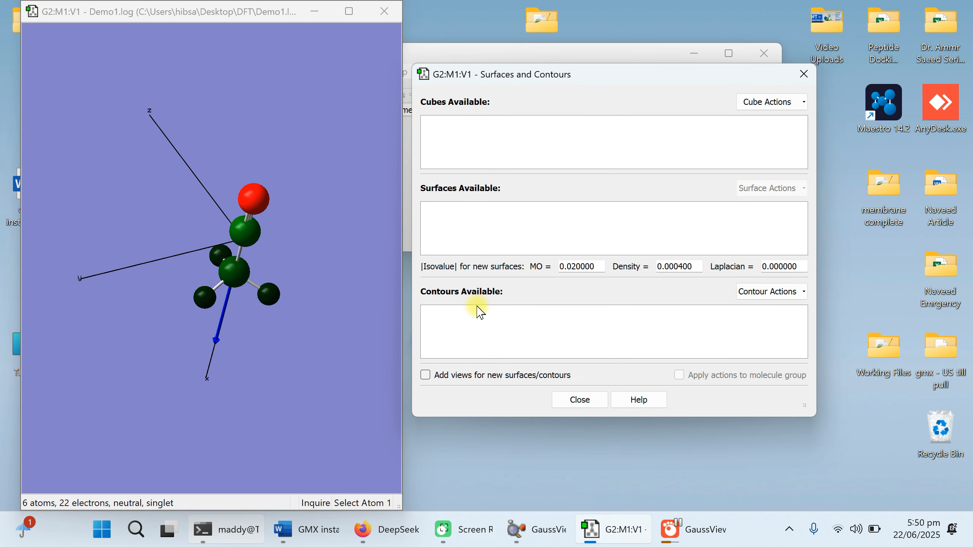
pyautogui.click(804, 78)
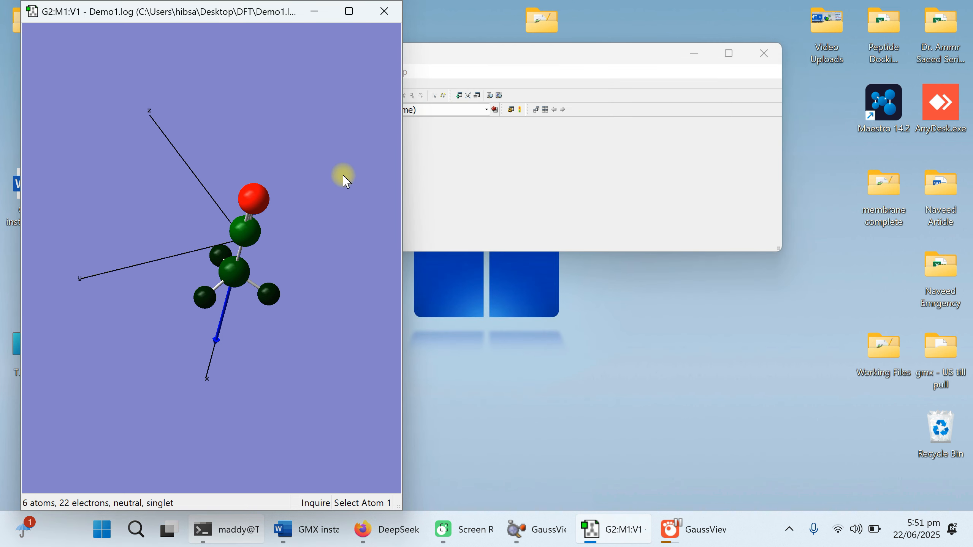
# Open the vibration results, move the window clear of the molecule and enlarge it to list all vibrational modes.
pyautogui.rightClick(324, 167)
pyautogui.moveTo(334, 202)
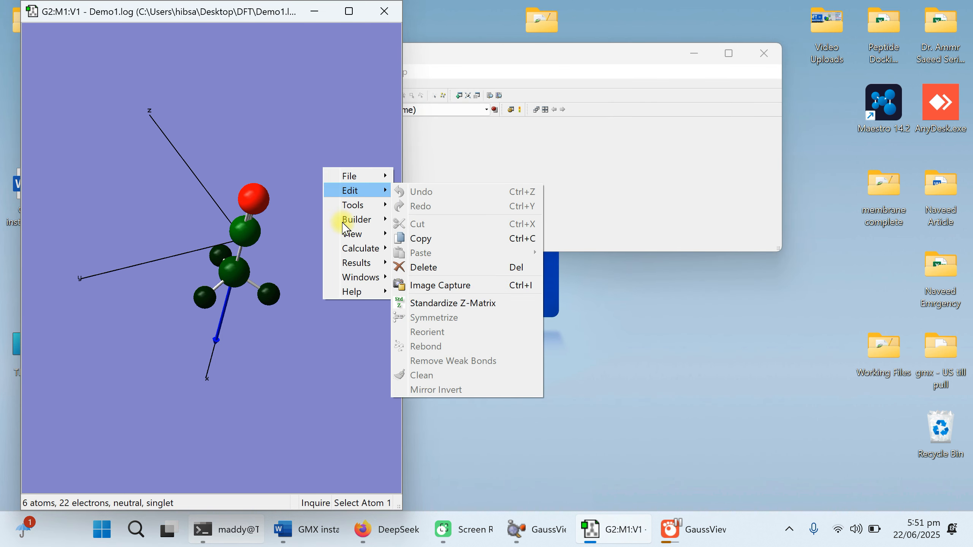
pyautogui.moveTo(362, 270)
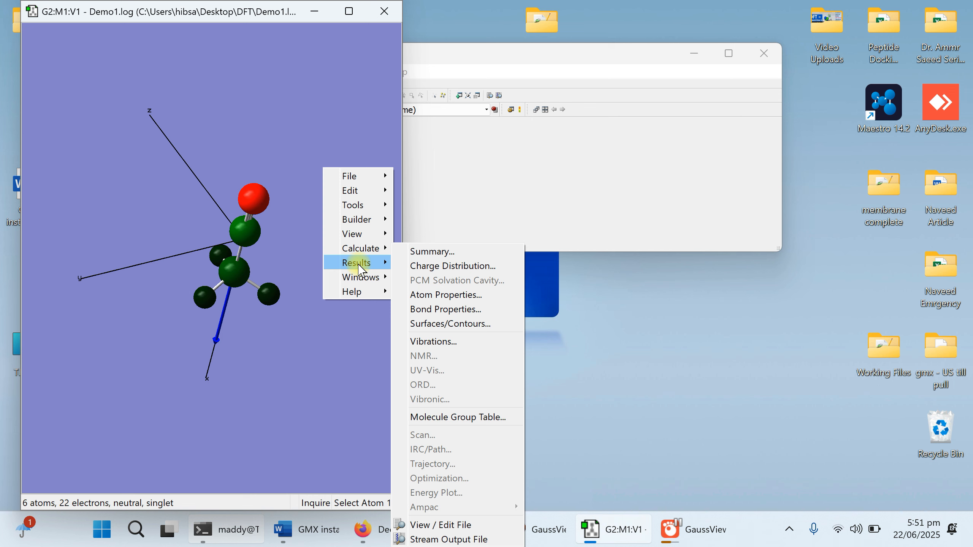
pyautogui.click(432, 344)
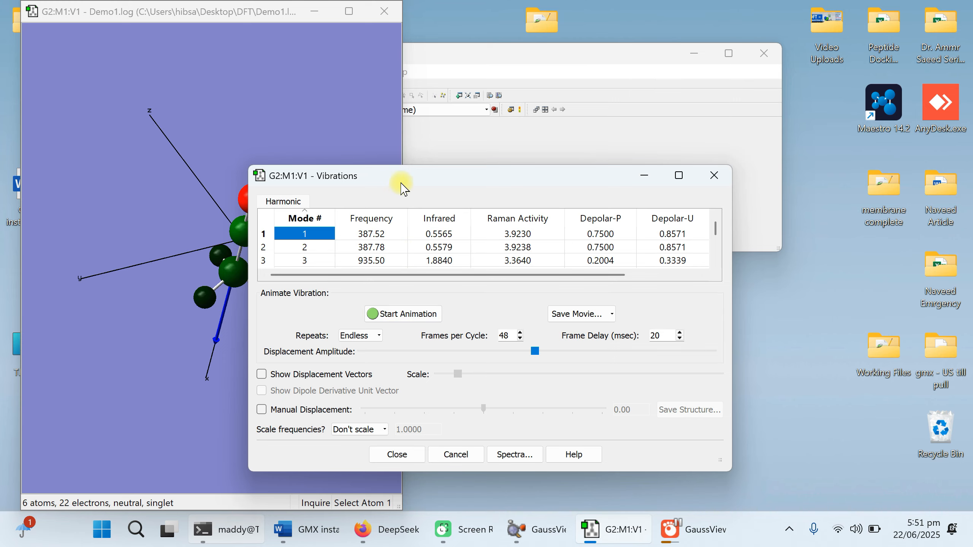
pyautogui.moveTo(401, 180); pyautogui.dragTo(567, 60)
pyautogui.moveTo(518, 356); pyautogui.dragTo(517, 487)
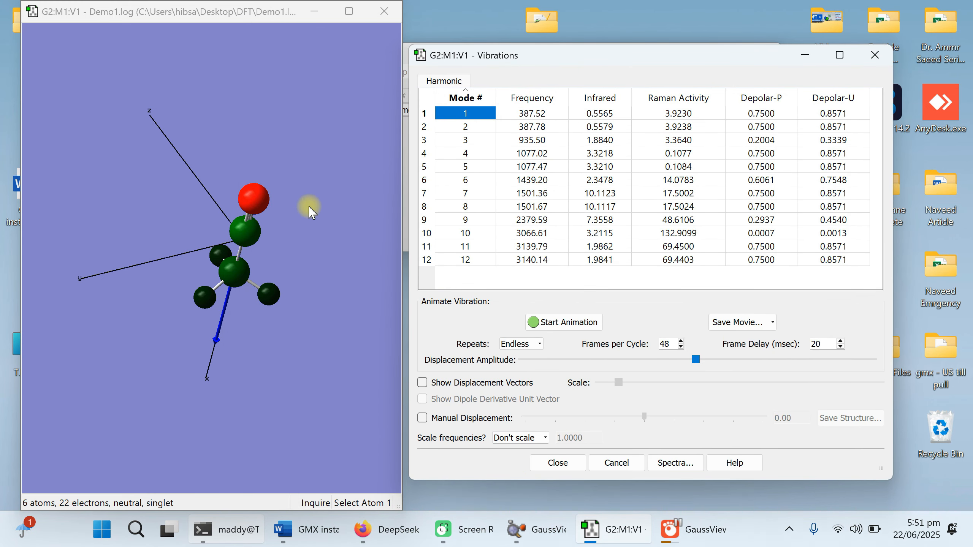
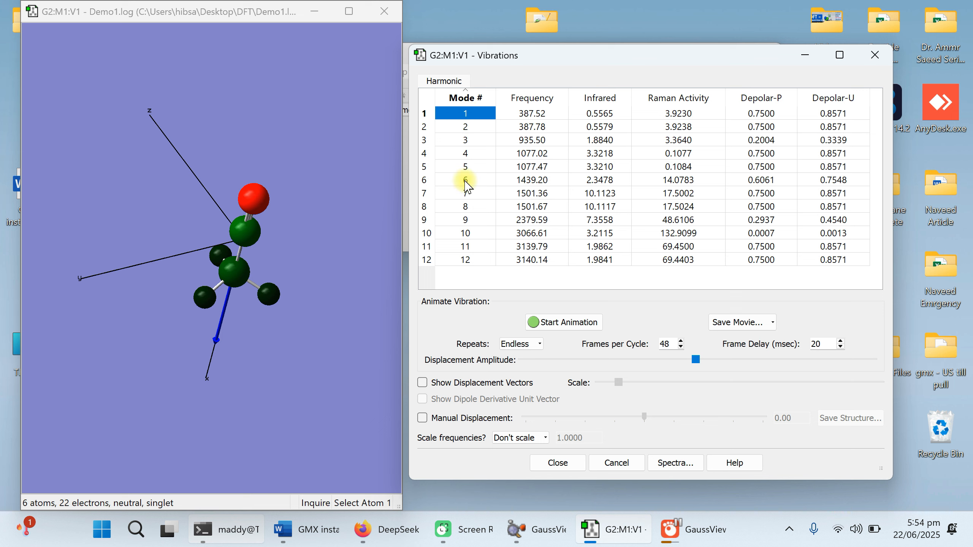
# Start the vibration animation and play modes 1 through 6 in turn, ending on mode 6.
pyautogui.click(571, 322)
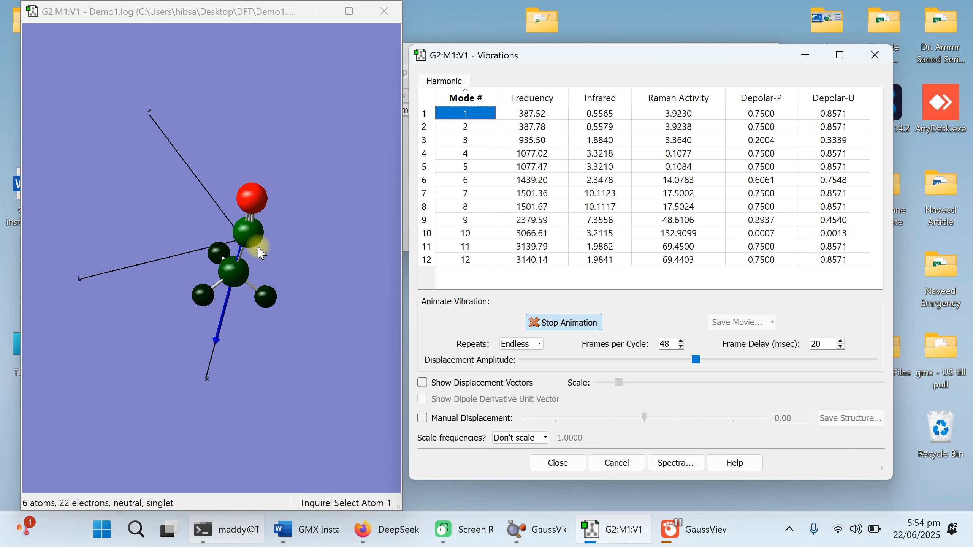
pyautogui.click(461, 128)
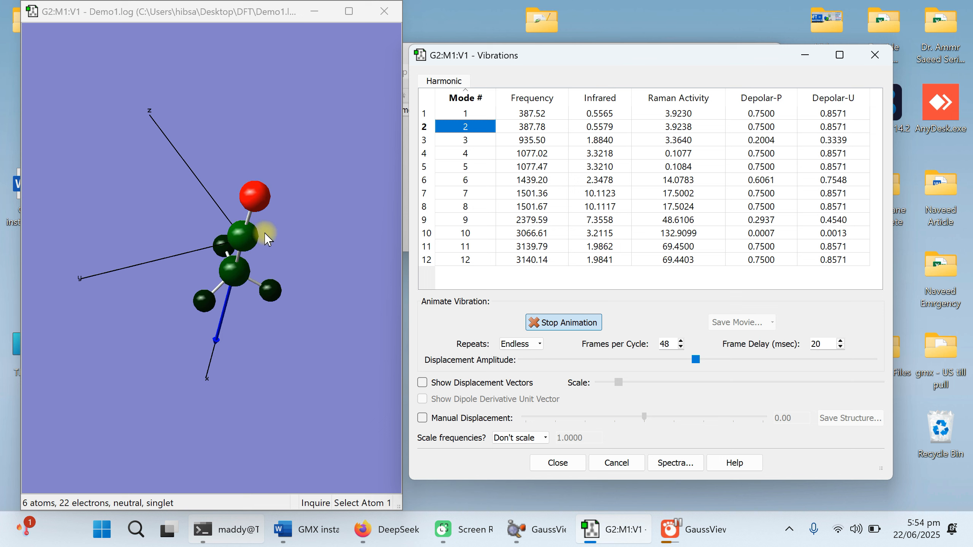
pyautogui.click(460, 139)
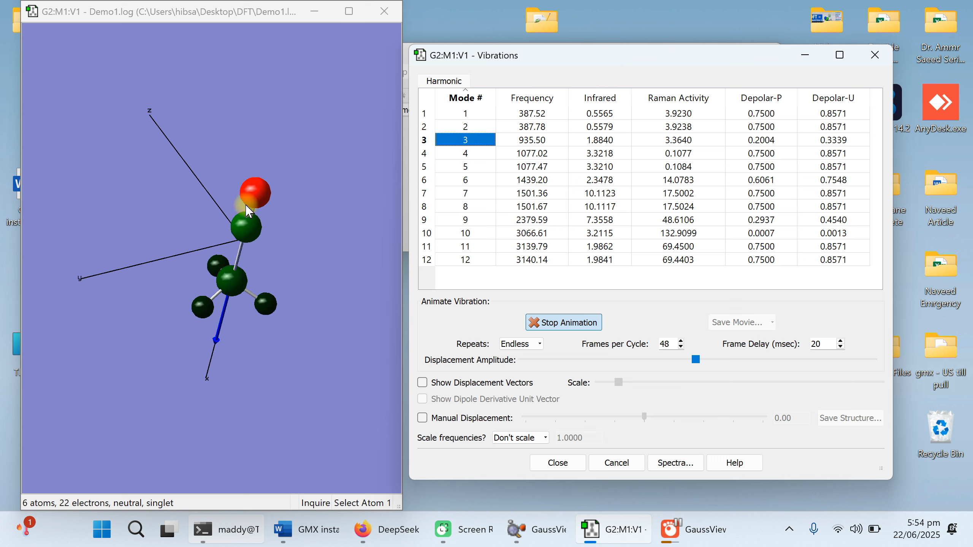
pyautogui.click(477, 154)
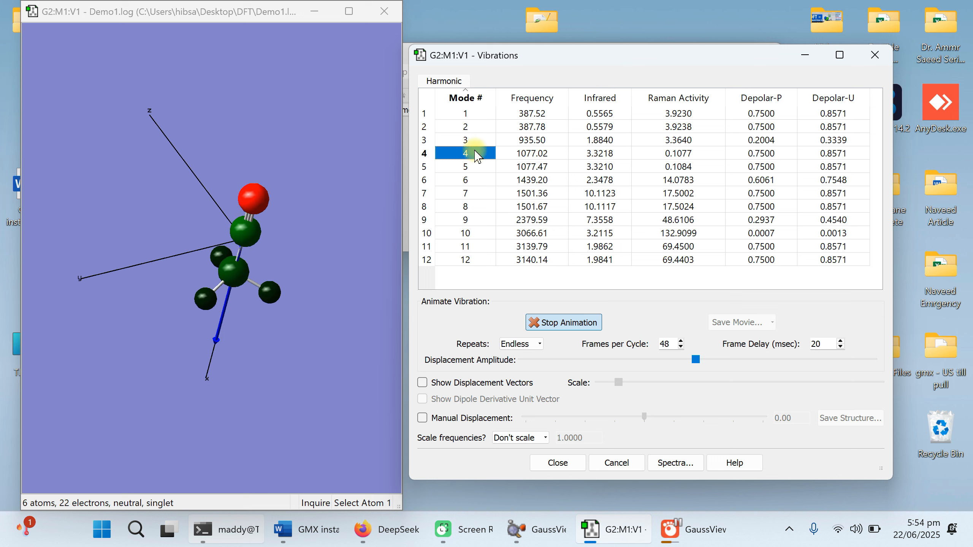
pyautogui.click(476, 167)
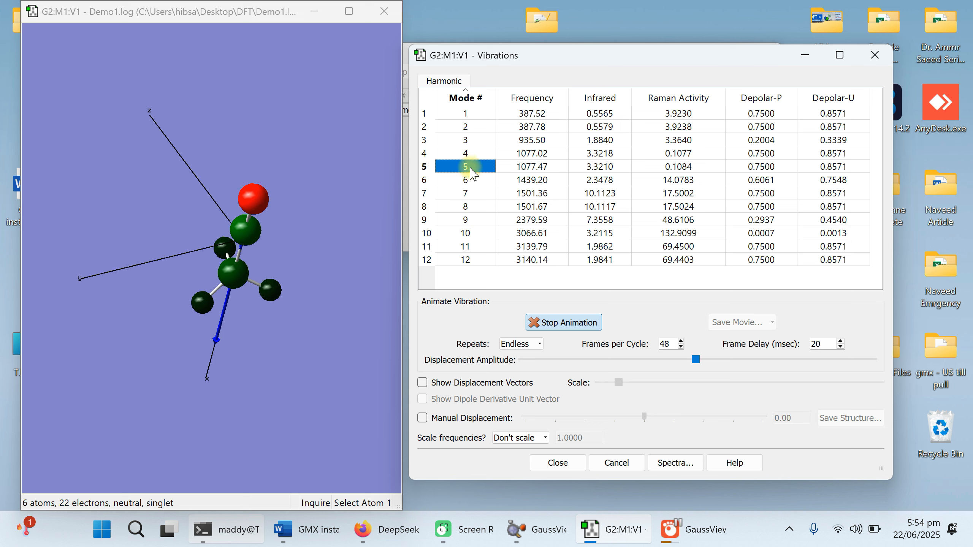
pyautogui.click(466, 182)
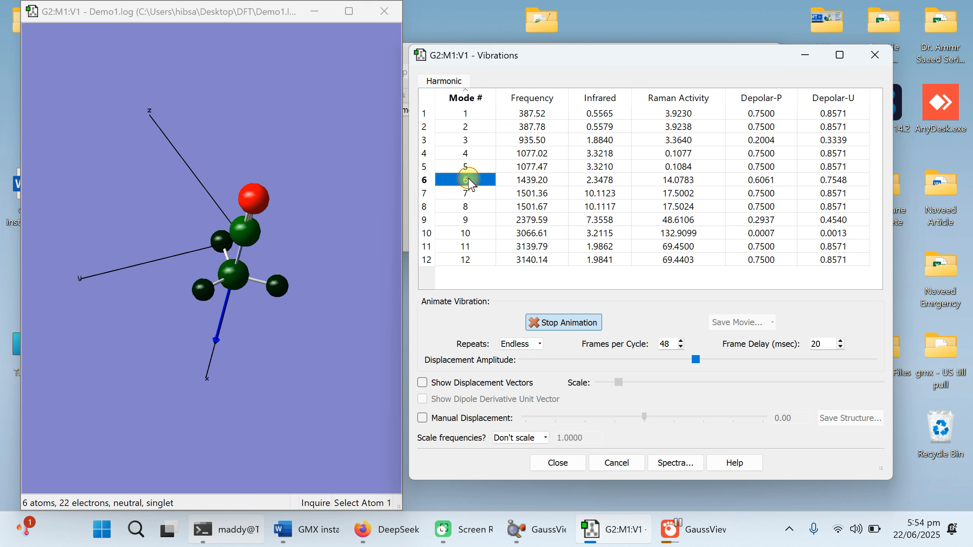
# Show the displacement vectors for mode 6 and switch manual displacement on and back off.
pyautogui.click(423, 382)
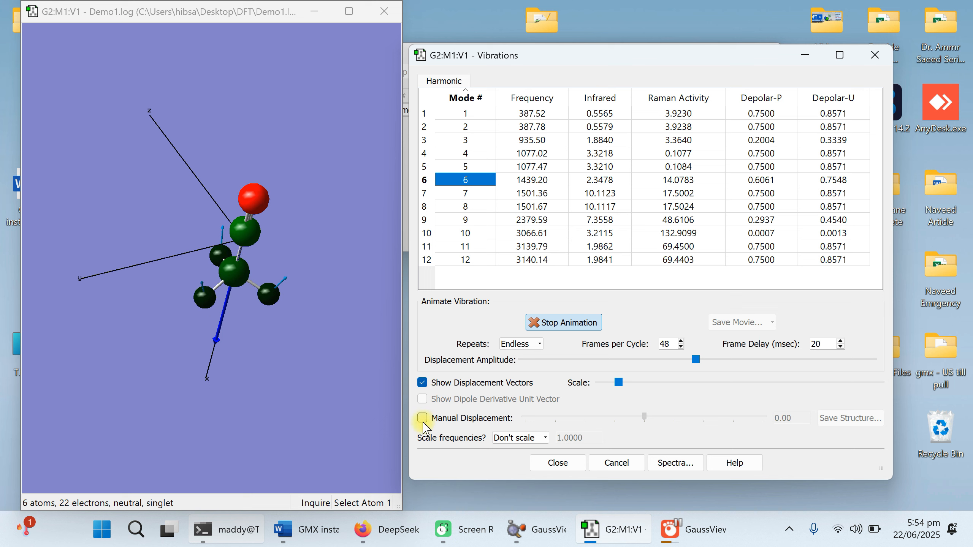
pyautogui.click(423, 420)
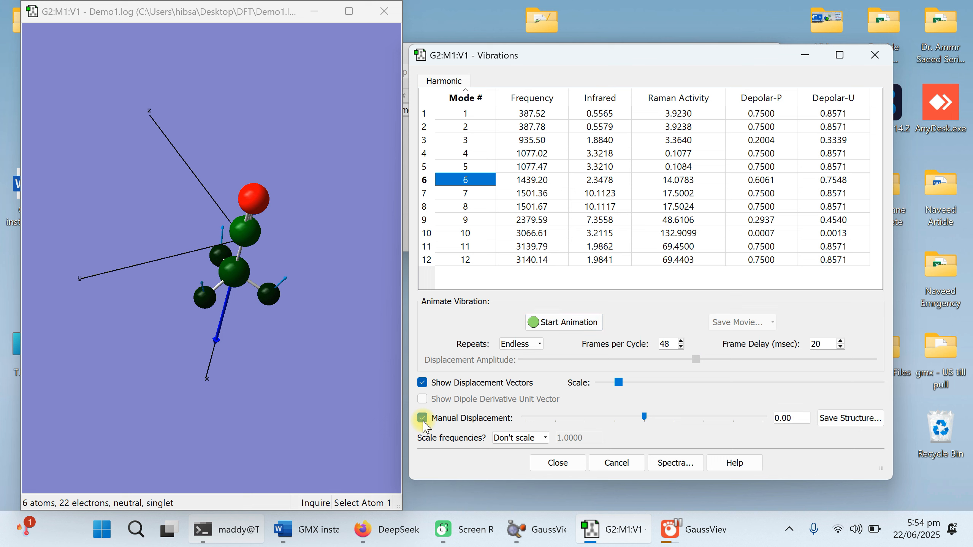
pyautogui.click(423, 419)
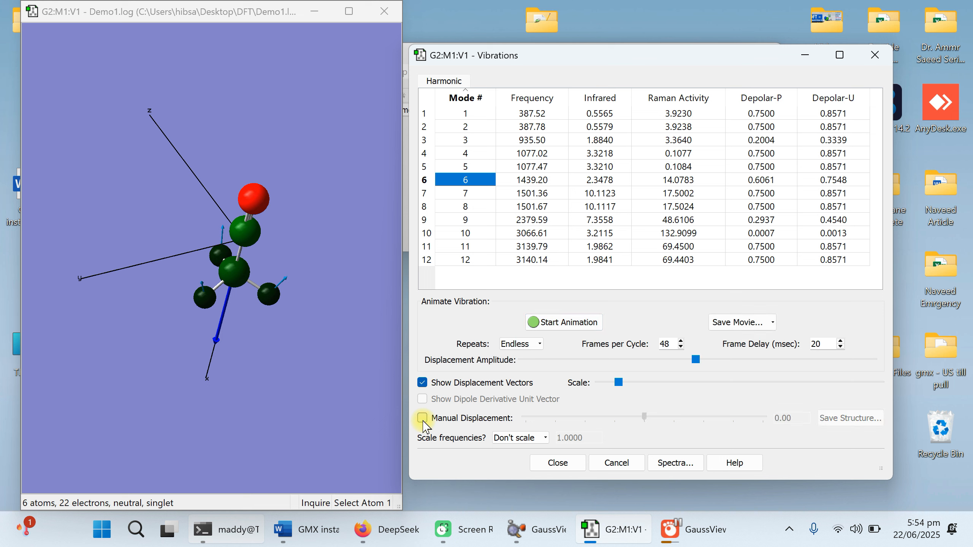
# Animate vibrational mode 7, switch the running animation to mode 12, and stop it.
pyautogui.click(464, 193)
pyautogui.click(560, 323)
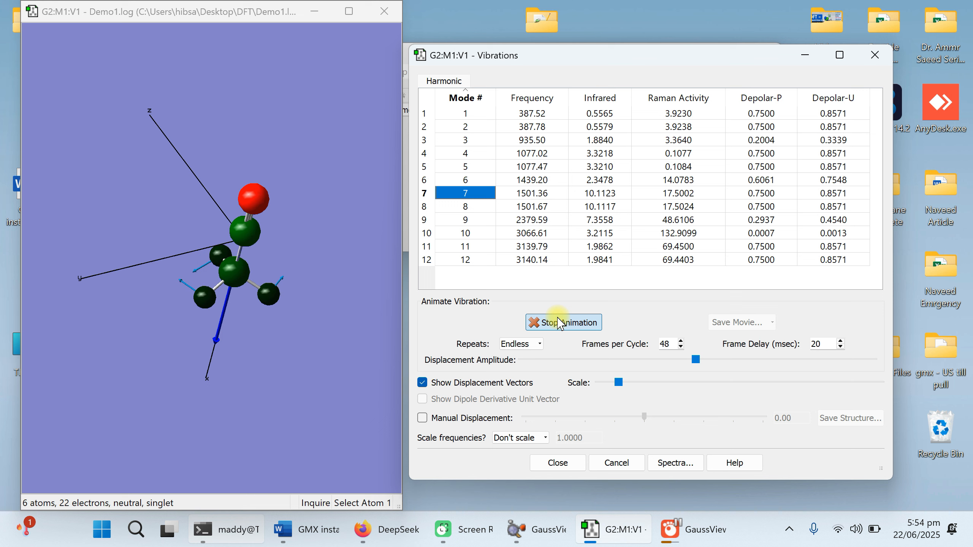
pyautogui.click(470, 260)
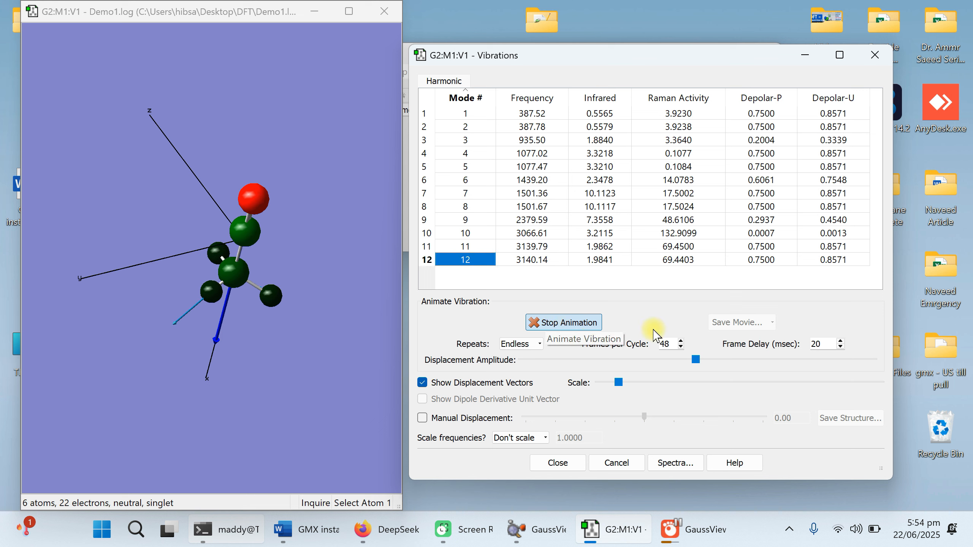
pyautogui.click(564, 324)
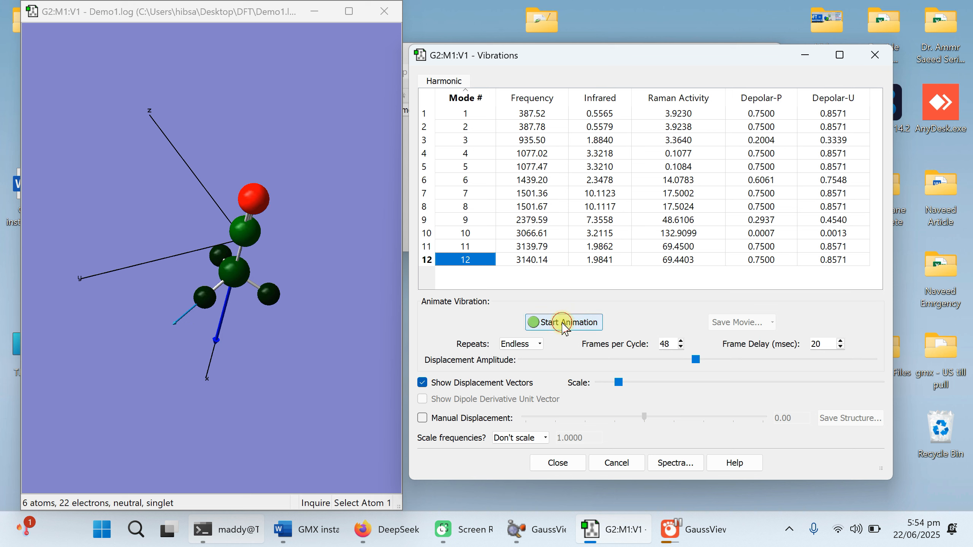
pyautogui.click(747, 322)
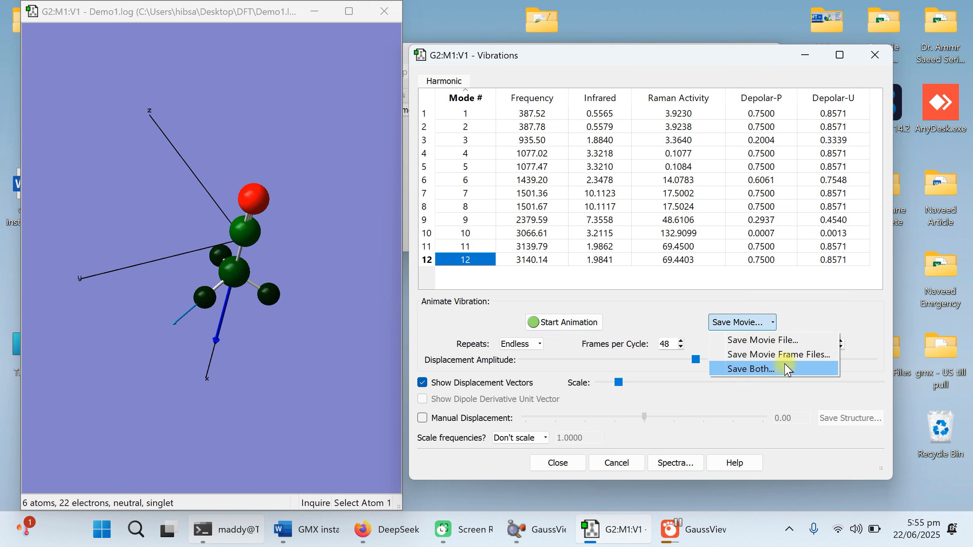
pyautogui.click(750, 369)
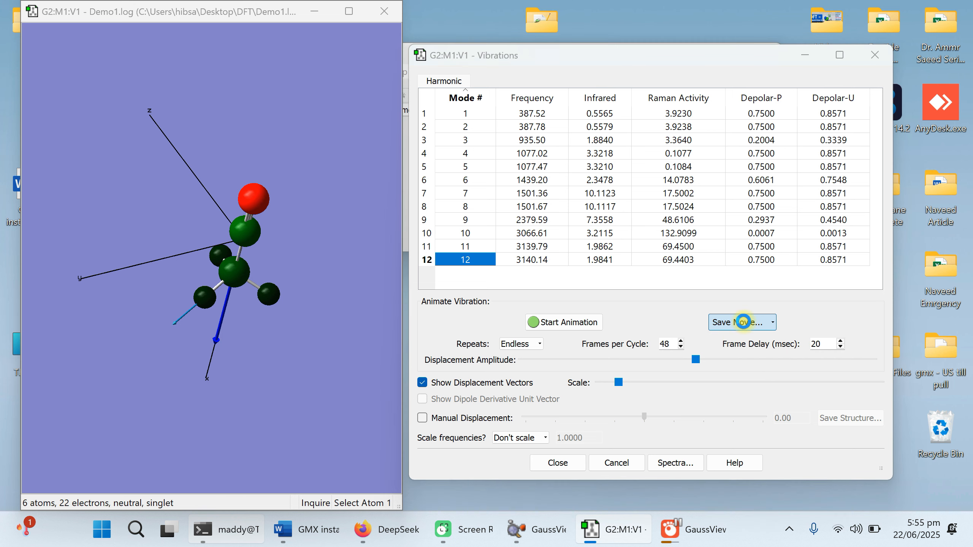
pyautogui.click(739, 322)
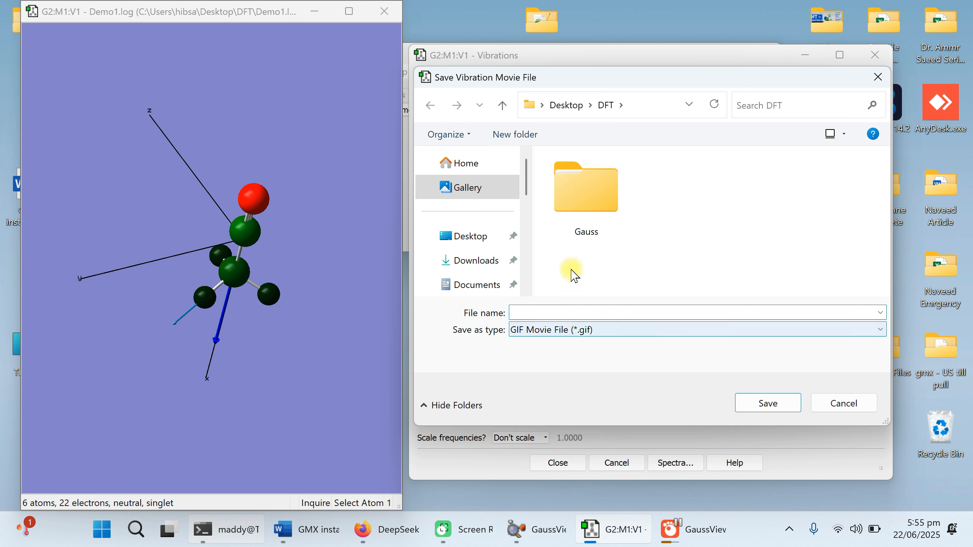
pyautogui.click(835, 408)
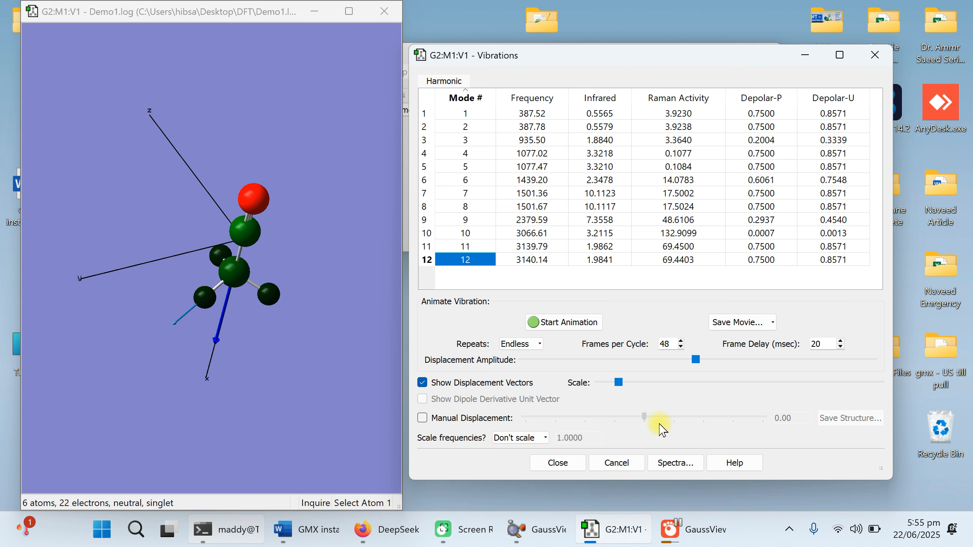
# Open the vibrational spectra, place the window clear of the molecule and enlarge it to show both the IR and Raman plots.
pyautogui.click(673, 465)
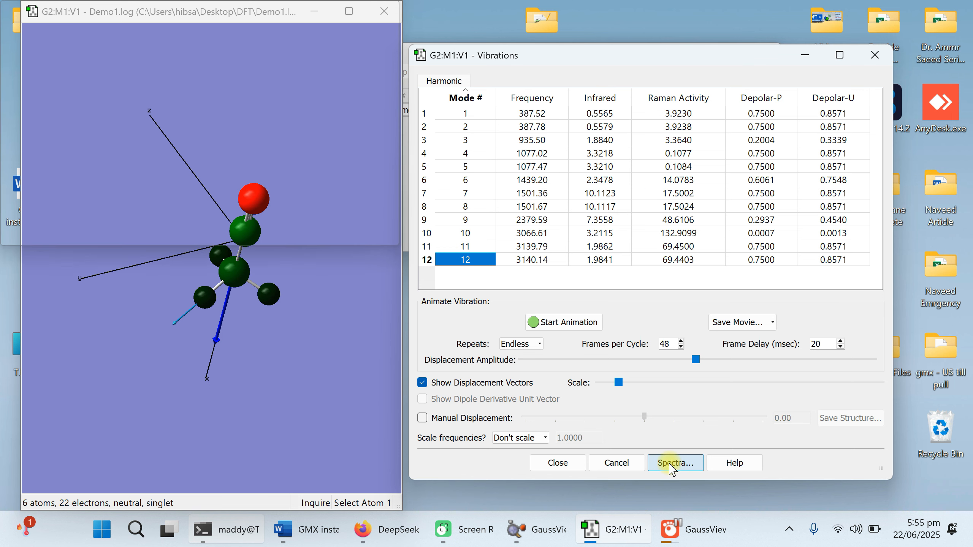
pyautogui.moveTo(378, 178); pyautogui.dragTo(522, 62)
pyautogui.moveTo(575, 295); pyautogui.dragTo(557, 535)
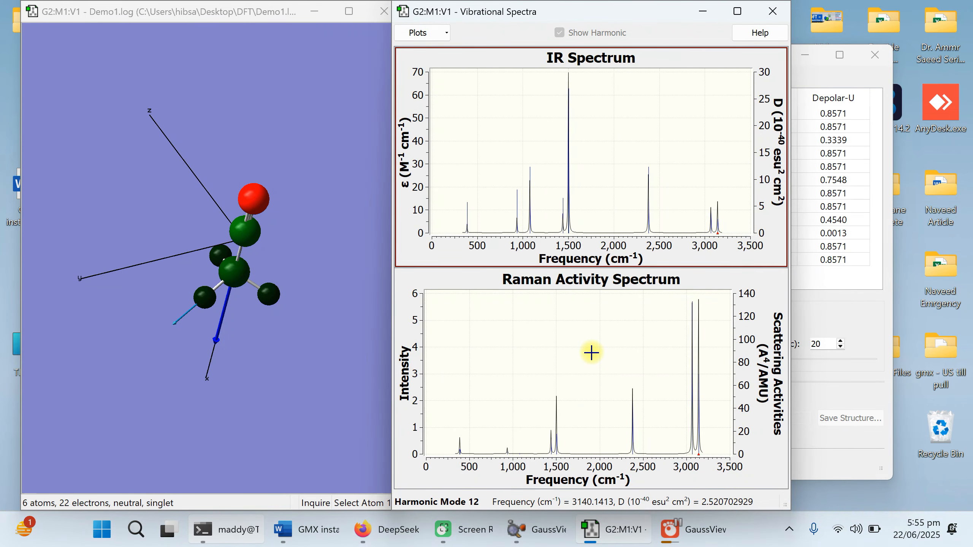
pyautogui.moveTo(559, 17); pyautogui.dragTo(580, 17)
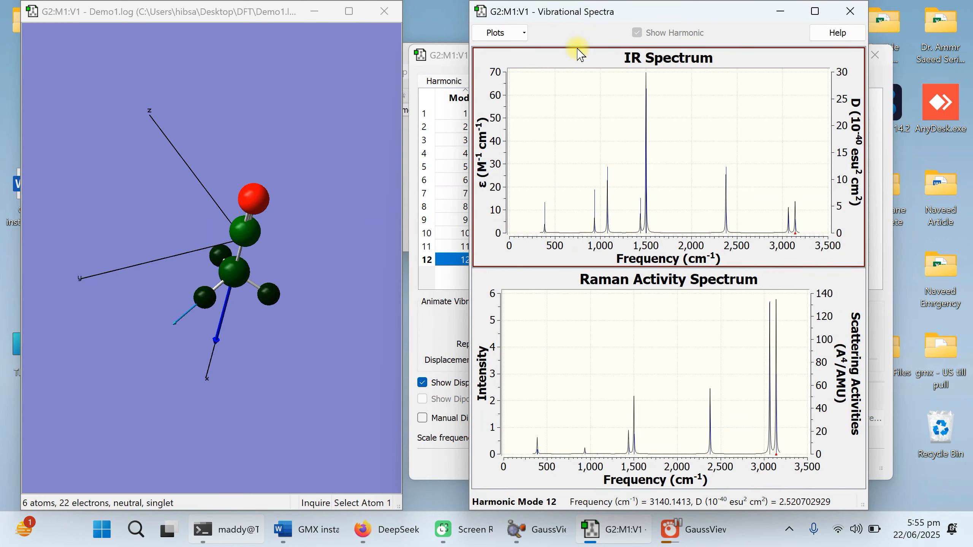
# Select modes 7 and 8 at the IR peak near 1,500 cm⁻¹, animate mode 8, and bring the spectra back to the front.
pyautogui.click(645, 117)
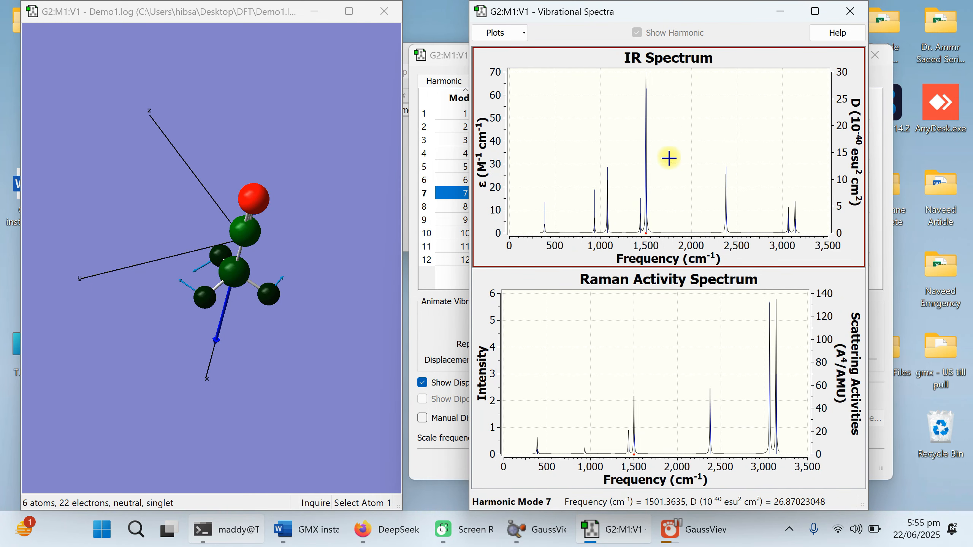
pyautogui.click(646, 101)
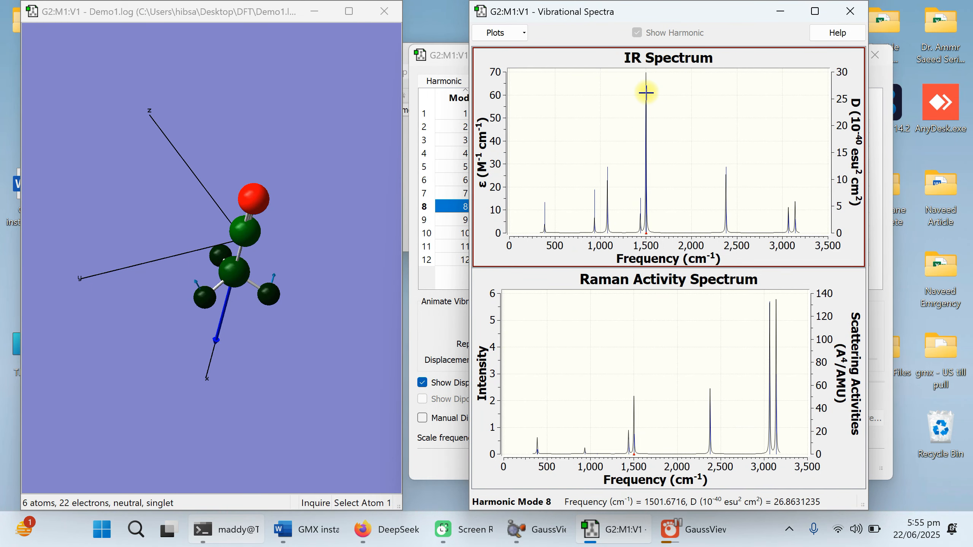
pyautogui.click(428, 328)
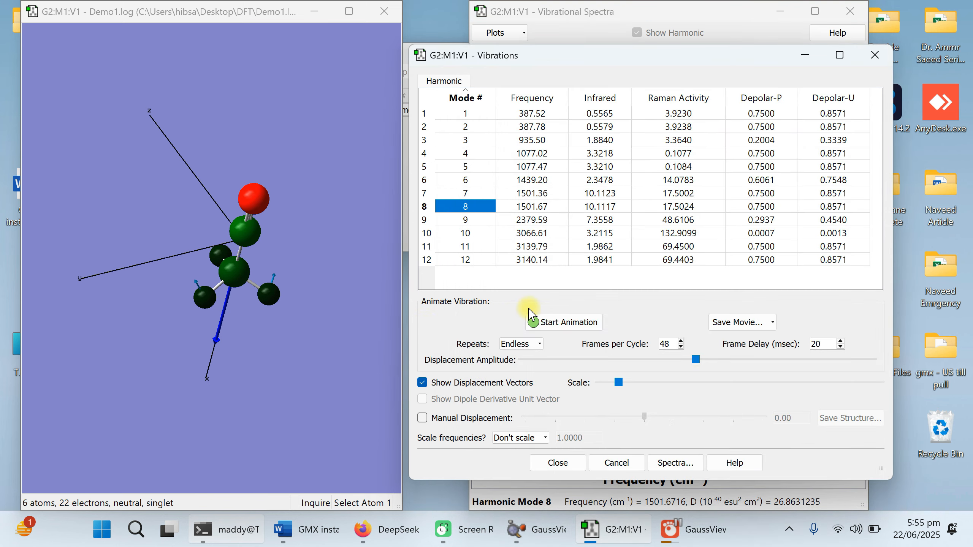
pyautogui.click(535, 322)
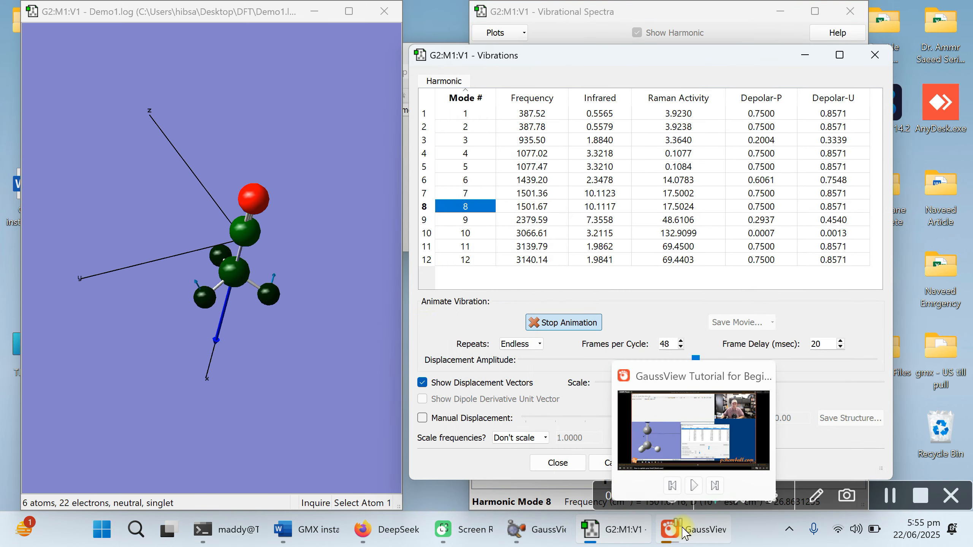
pyautogui.click(597, 529)
pyautogui.click(612, 531)
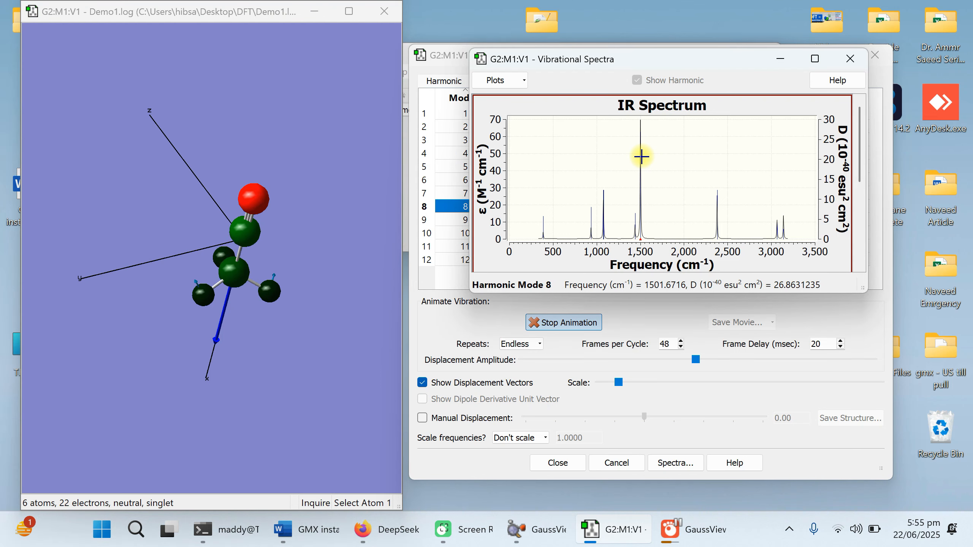
# Play the vibrations behind the IR spectrum peaks for modes 1, 9, 6 and 8 in turn.
pyautogui.click(543, 224)
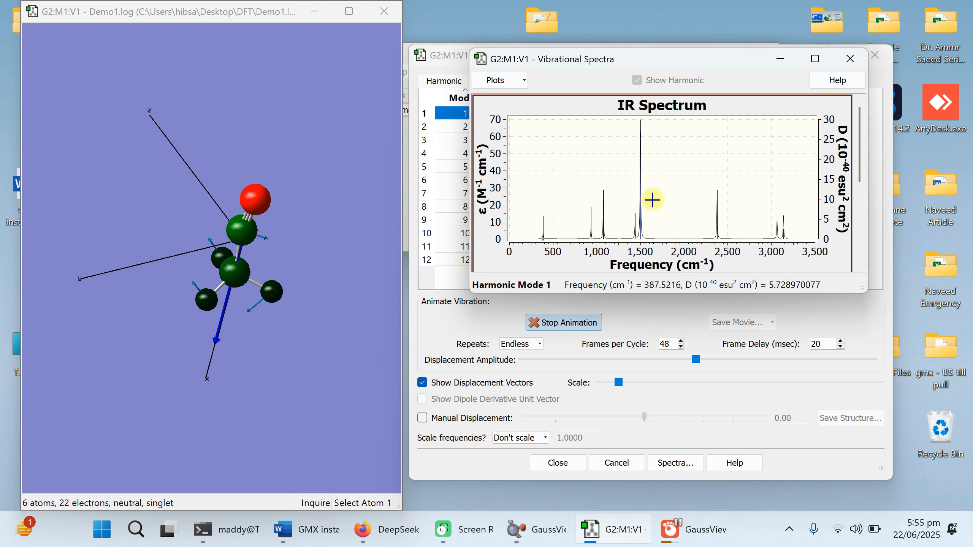
pyautogui.click(715, 213)
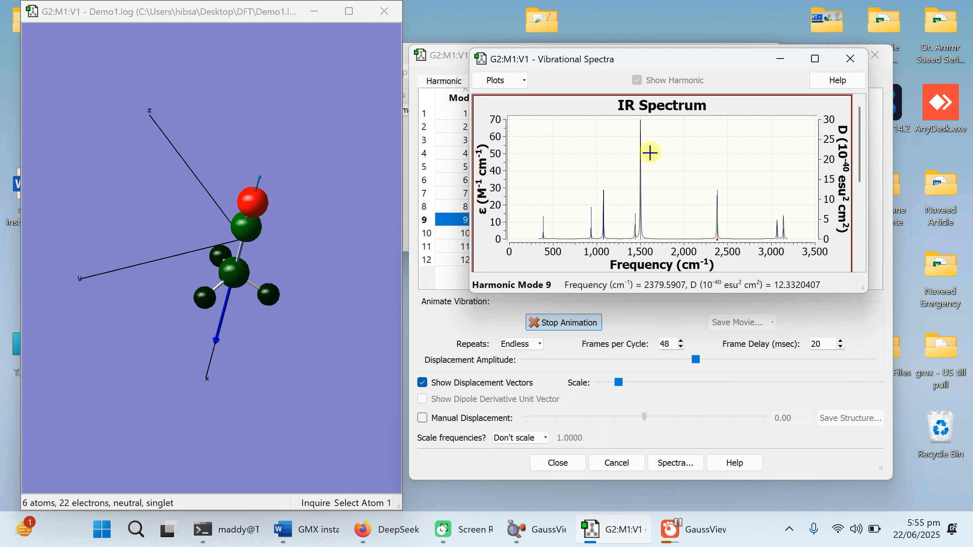
pyautogui.click(638, 147)
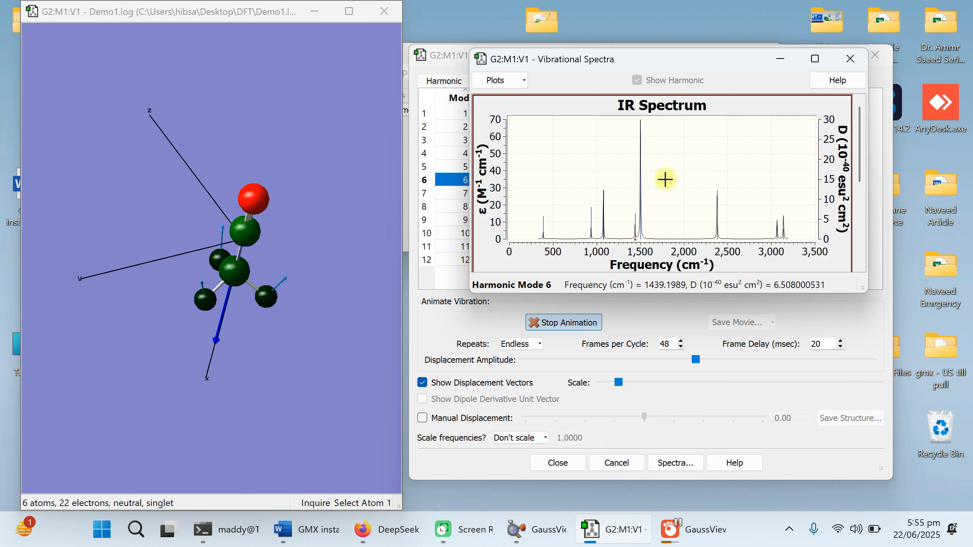
pyautogui.click(642, 142)
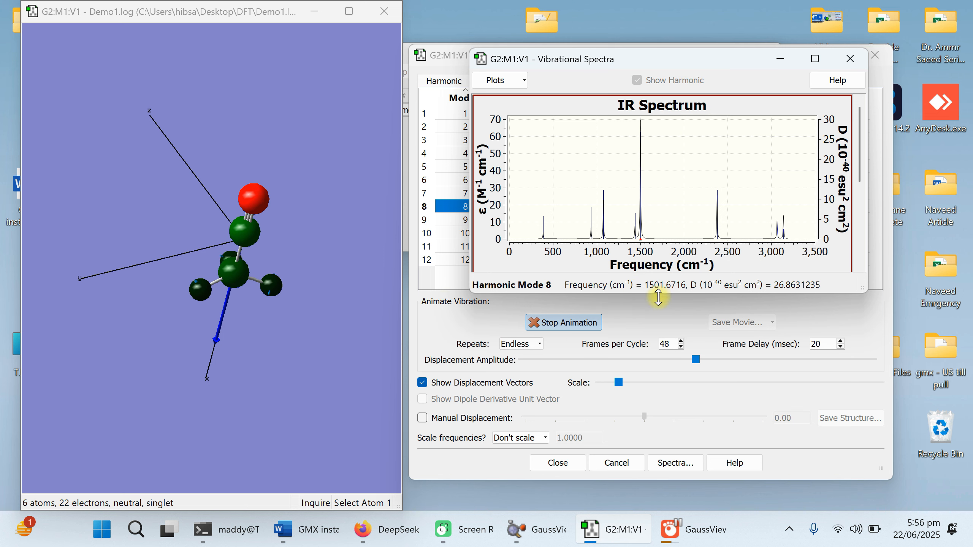
# Enlarge the spectra window to show both plots and play the Raman peaks for modes 10, 1 and 6 in turn.
pyautogui.moveTo(659, 294); pyautogui.dragTo(637, 536)
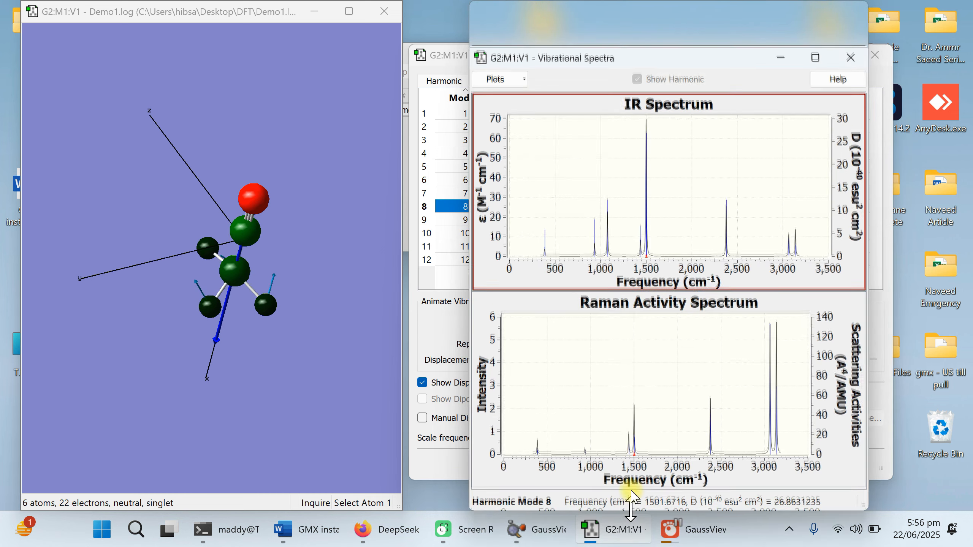
pyautogui.click(770, 361)
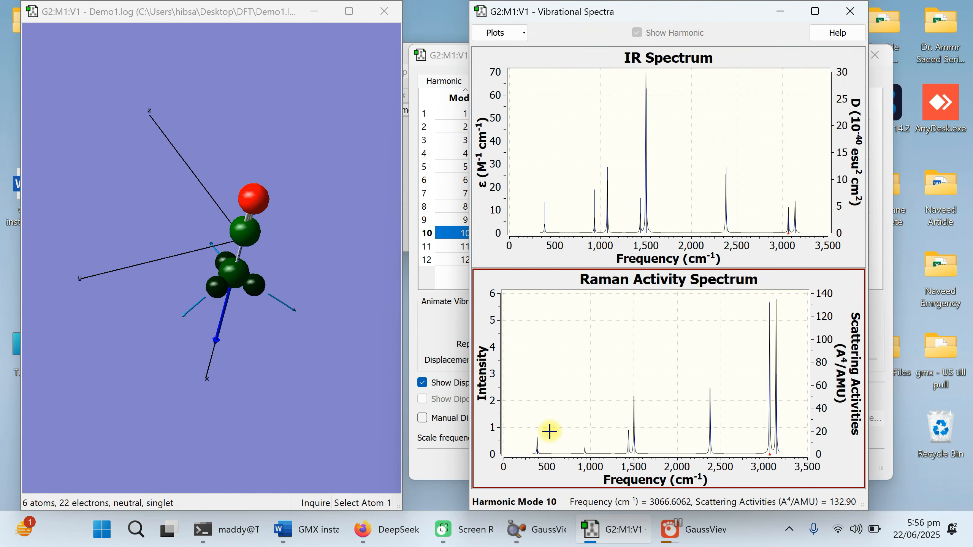
pyautogui.click(536, 447)
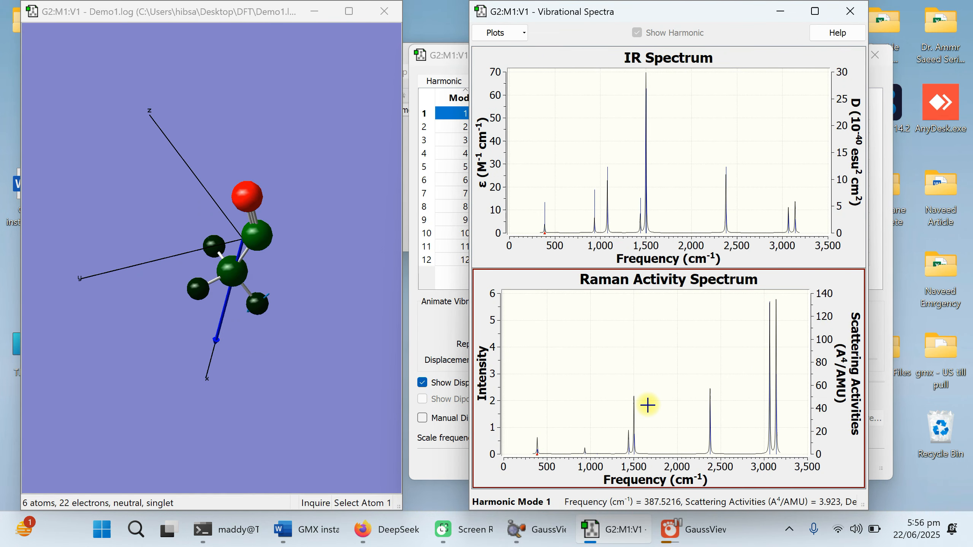
pyautogui.click(628, 414)
# Save the Raman activity spectrum data as the text file Demo1_raman_act.txt in the DFT folder.
pyautogui.click(499, 34)
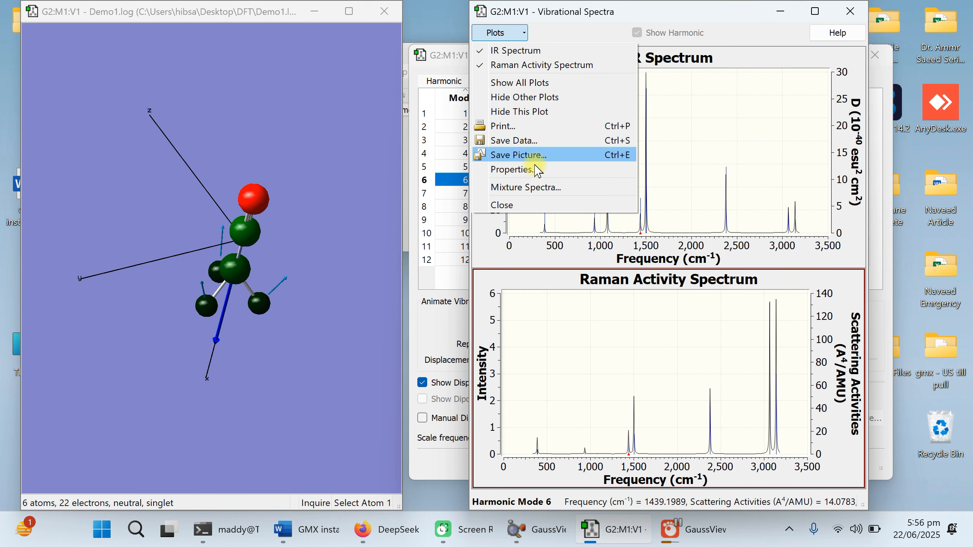
pyautogui.click(536, 141)
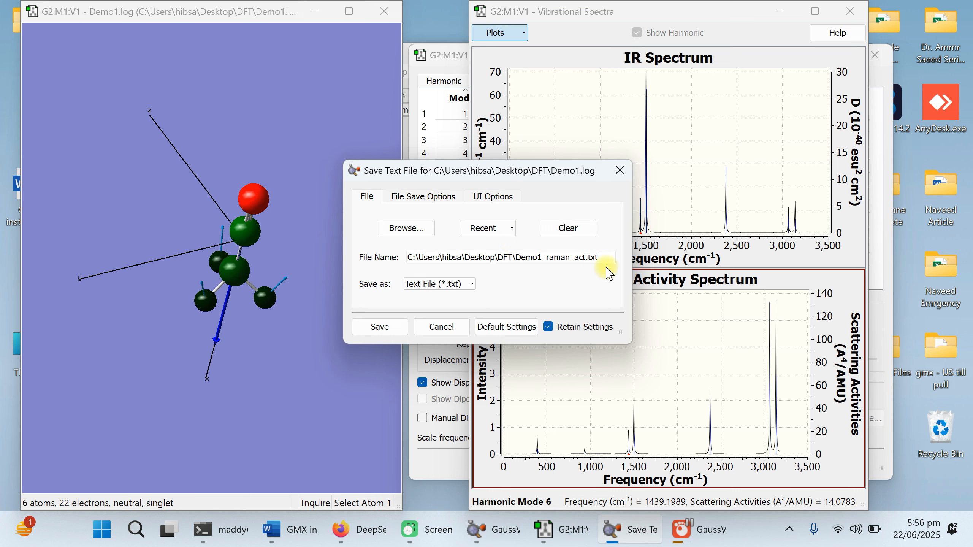
pyautogui.click(394, 332)
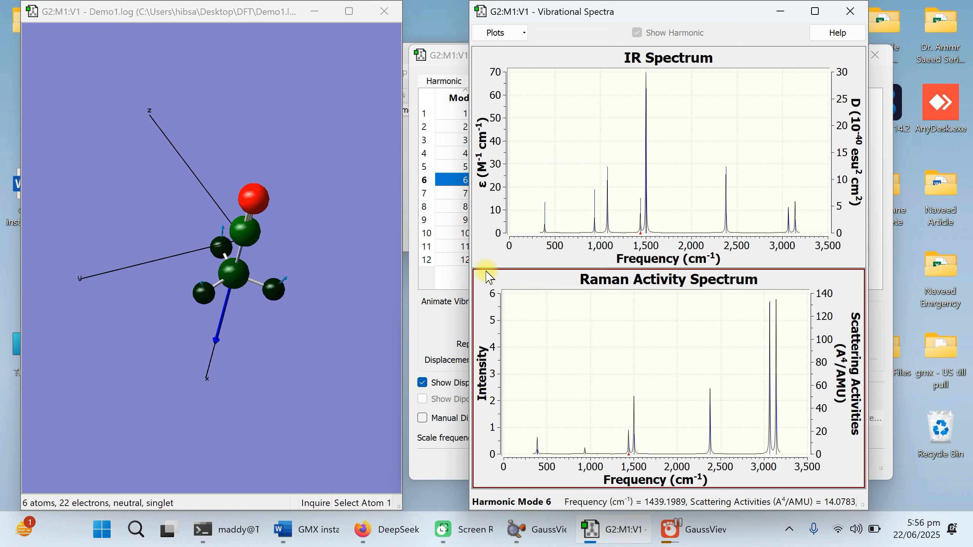
# Save a picture of the Raman activity spectrum as the JPEG file Demo1_raman_act.jpg in the DFT folder.
pyautogui.click(496, 33)
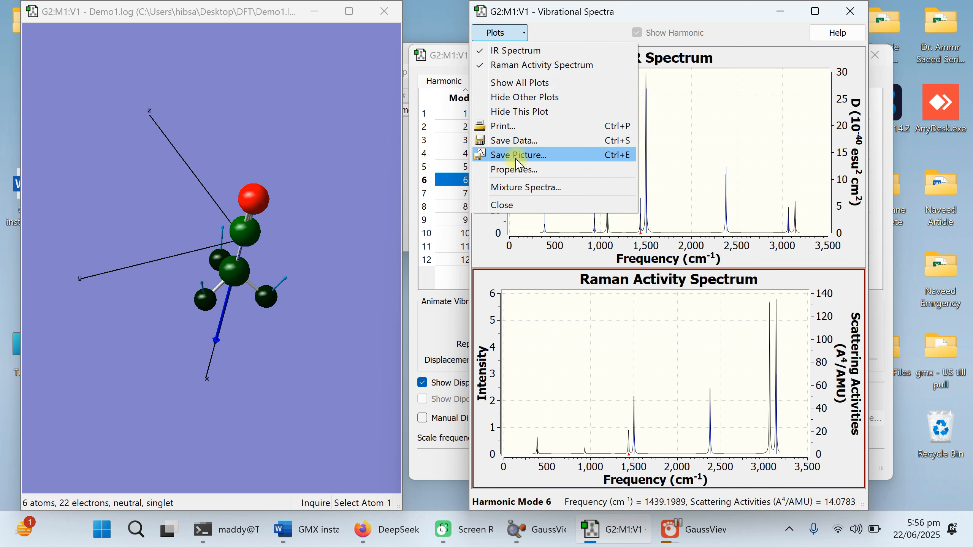
pyautogui.click(520, 163)
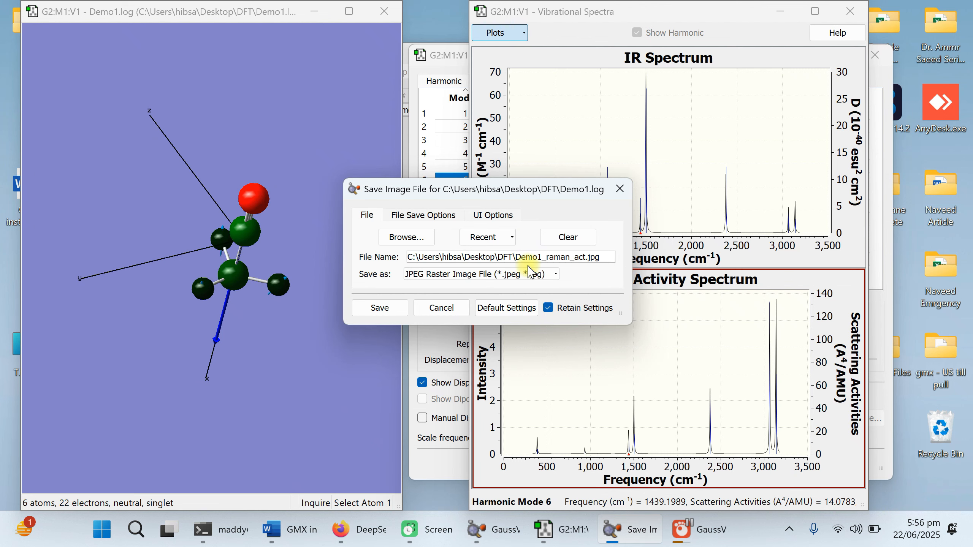
pyautogui.click(365, 310)
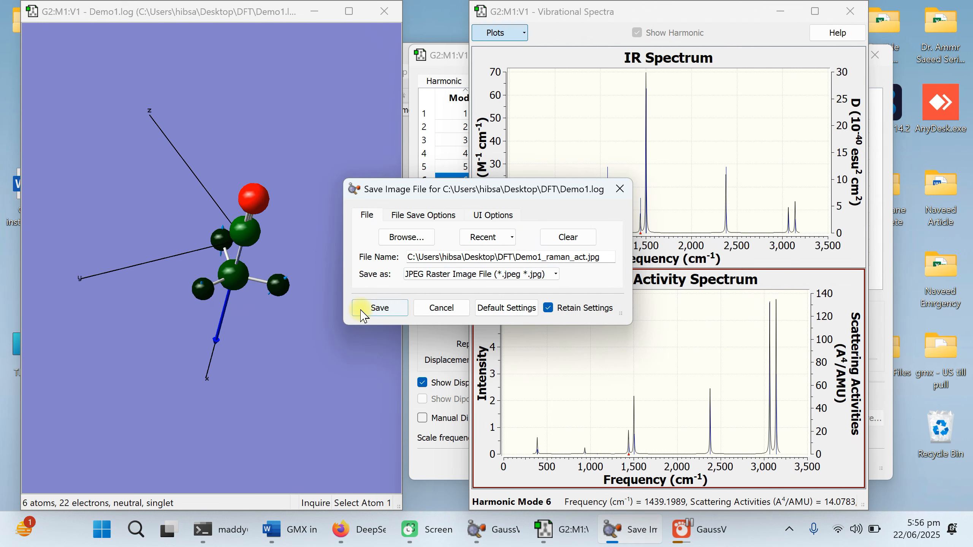
# Open the DFT folder on the desktop, look through the exported data in Demo1_raman_act.txt, and close the text file.
pyautogui.click(322, 23)
pyautogui.doubleClick(36, 20)
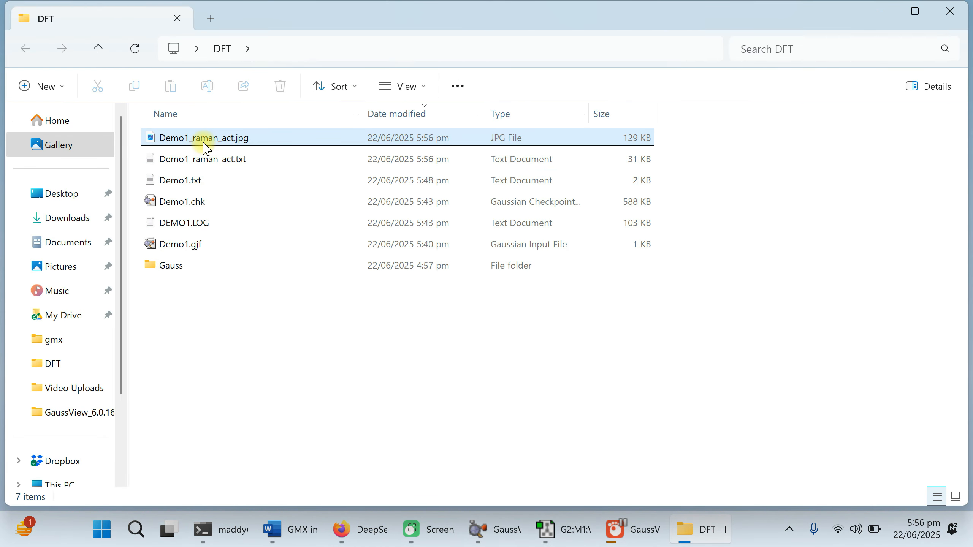
pyautogui.doubleClick(207, 162)
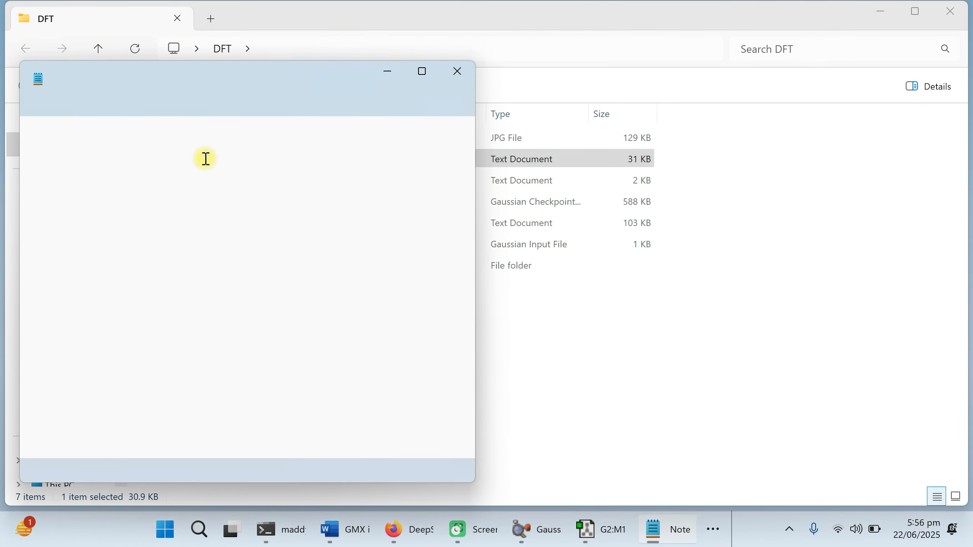
pyautogui.scroll(-20, 266, 268)
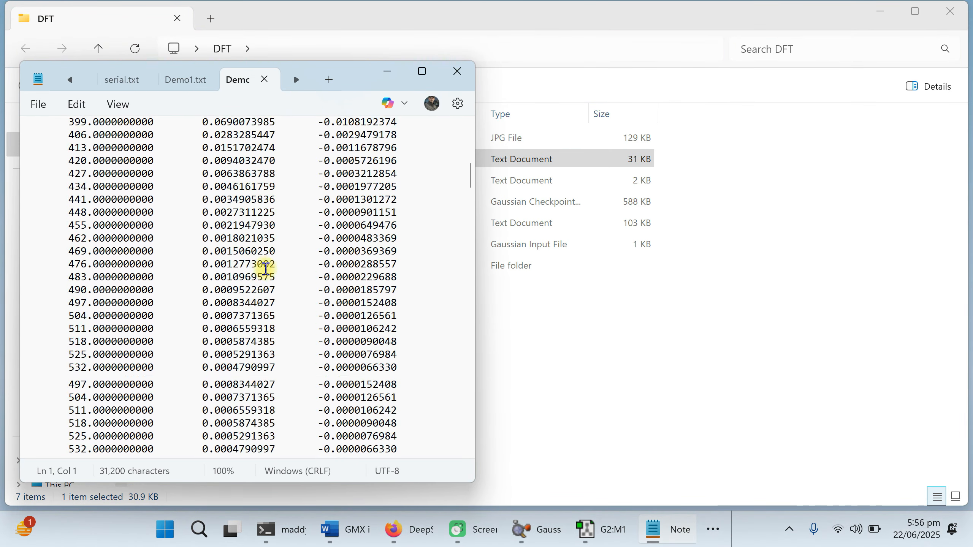
pyautogui.scroll(-20, 265, 268)
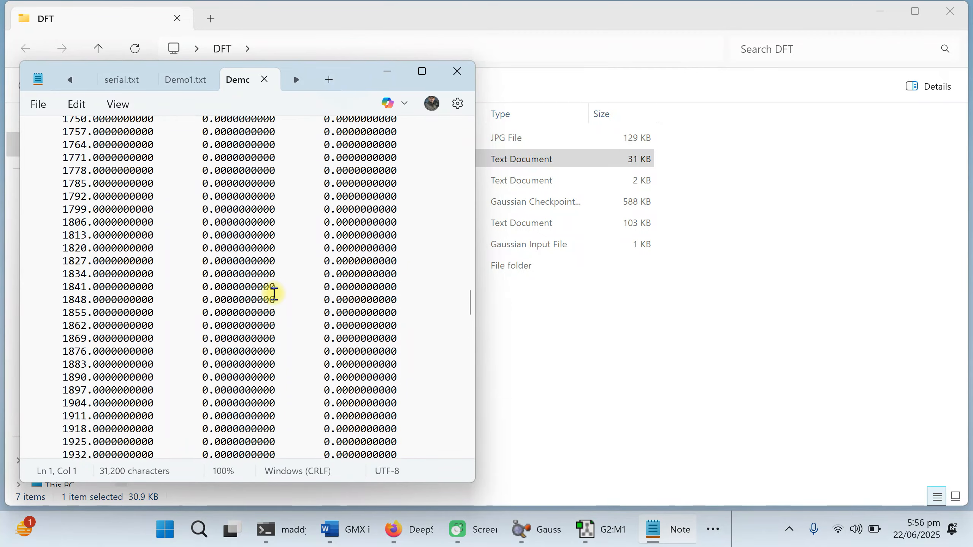
pyautogui.scroll(15, 270, 284)
pyautogui.scroll(20, 277, 294)
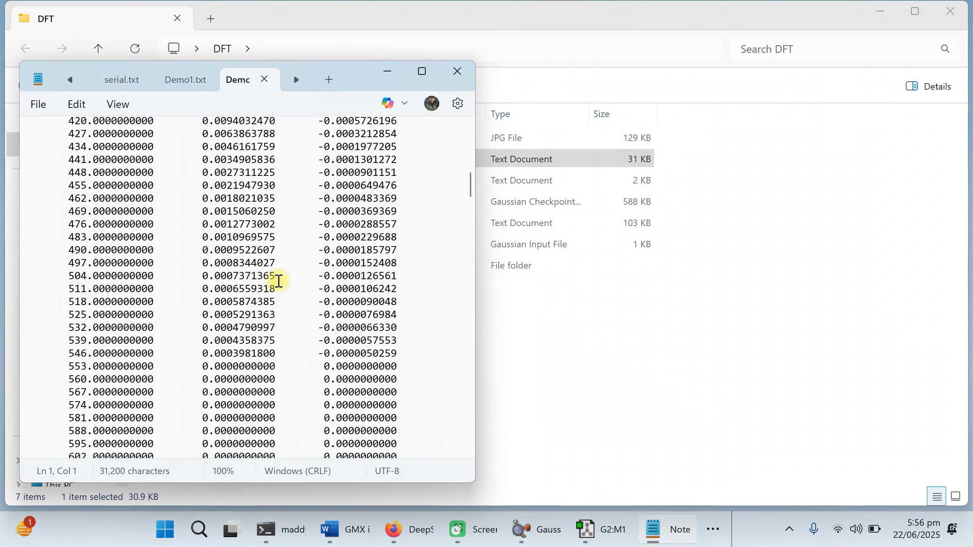
pyautogui.scroll(5, 363, 201)
pyautogui.click(457, 71)
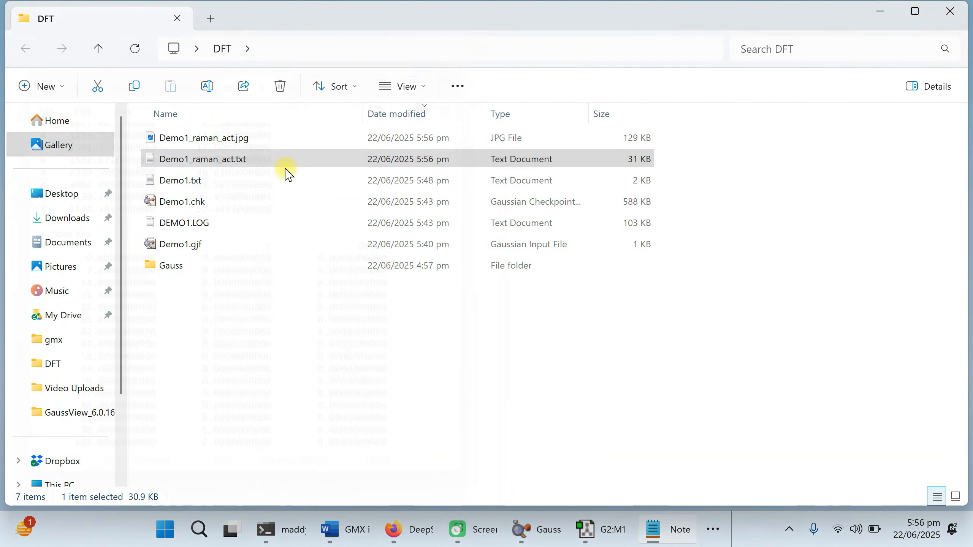
# View the exported picture Demo1_raman_act.jpg, and close both the picture and the DFT folder window.
pyautogui.click(204, 138)
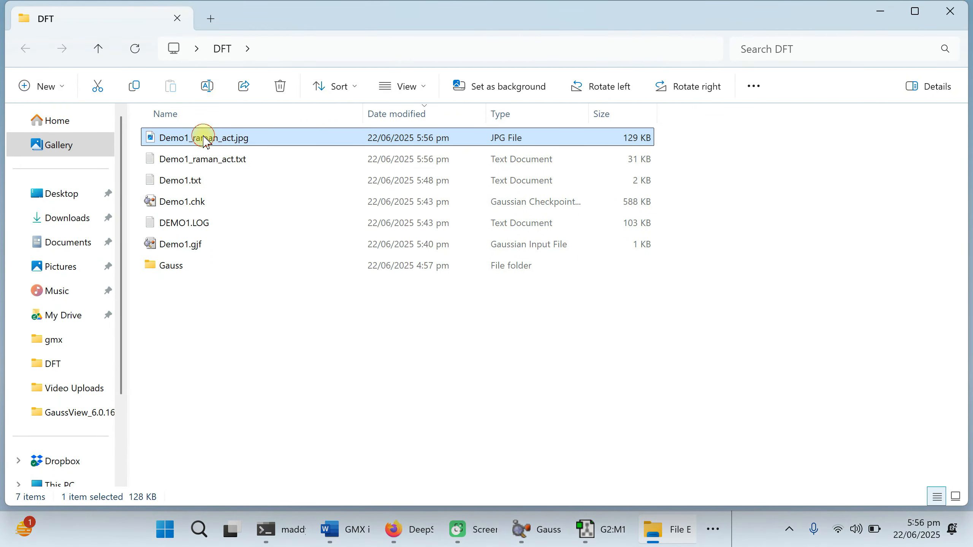
pyautogui.doubleClick(407, 202)
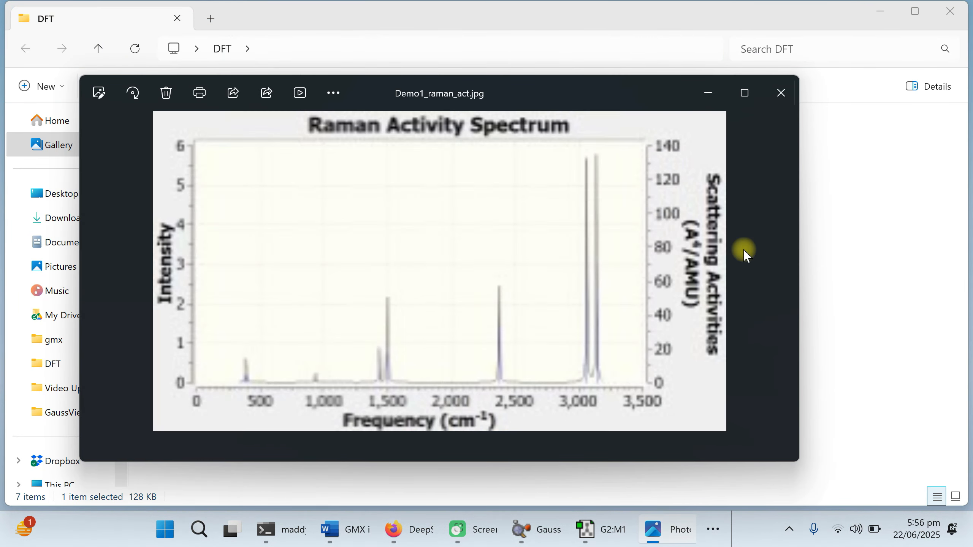
pyautogui.click(785, 107)
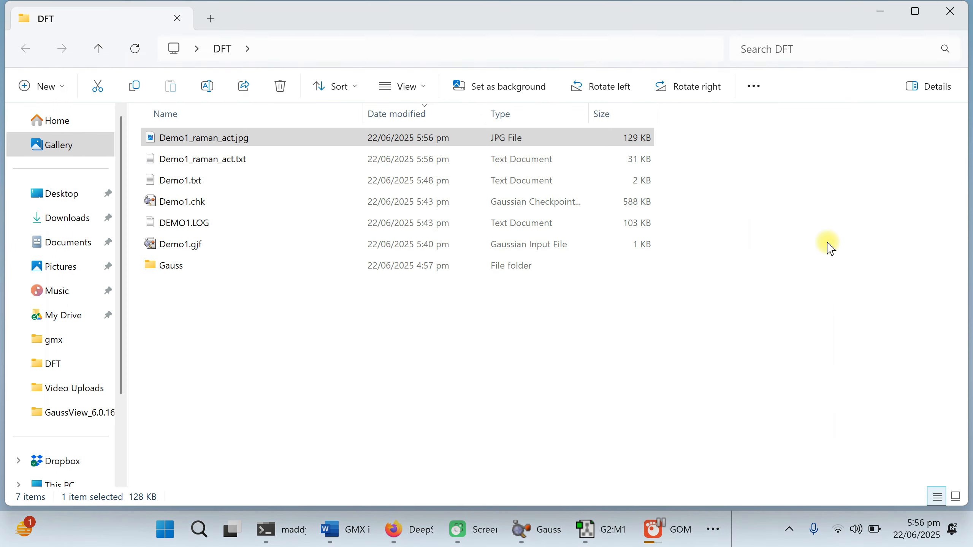
pyautogui.click(948, 15)
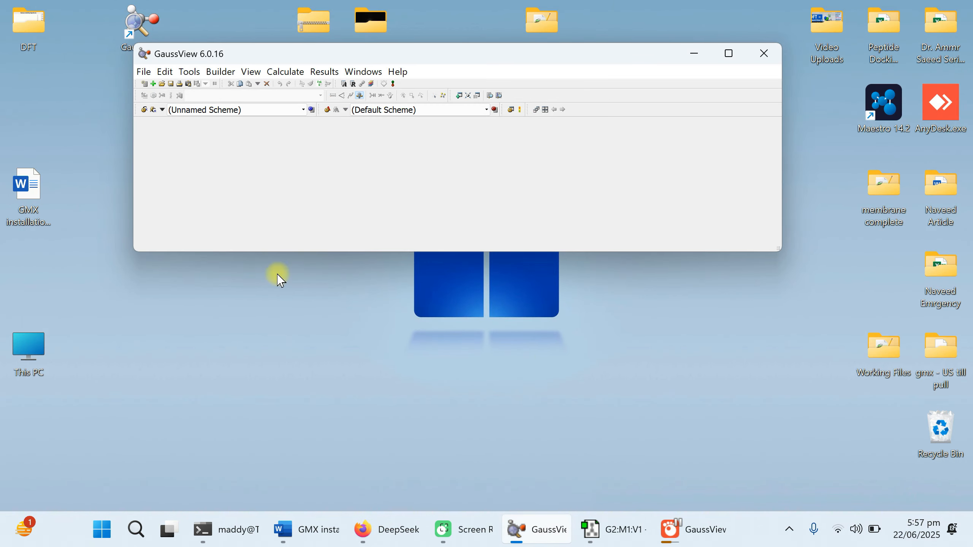
# Return to the Demo1.log results in GaussView, close the spectra and Vibrations windows, and place the molecule window below the main window.
pyautogui.click(614, 529)
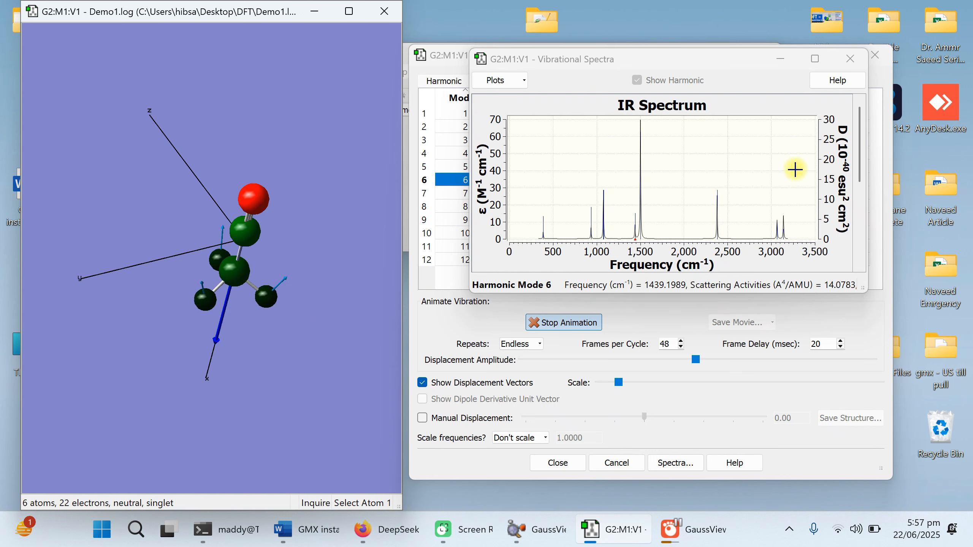
pyautogui.click(849, 61)
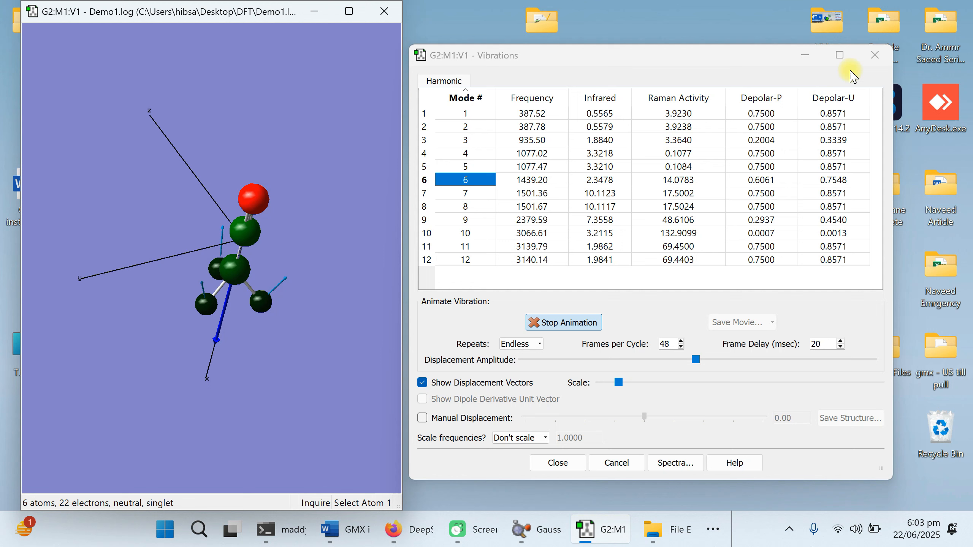
pyautogui.click(876, 55)
pyautogui.moveTo(182, 6); pyautogui.dragTo(525, 185)
pyautogui.click(534, 531)
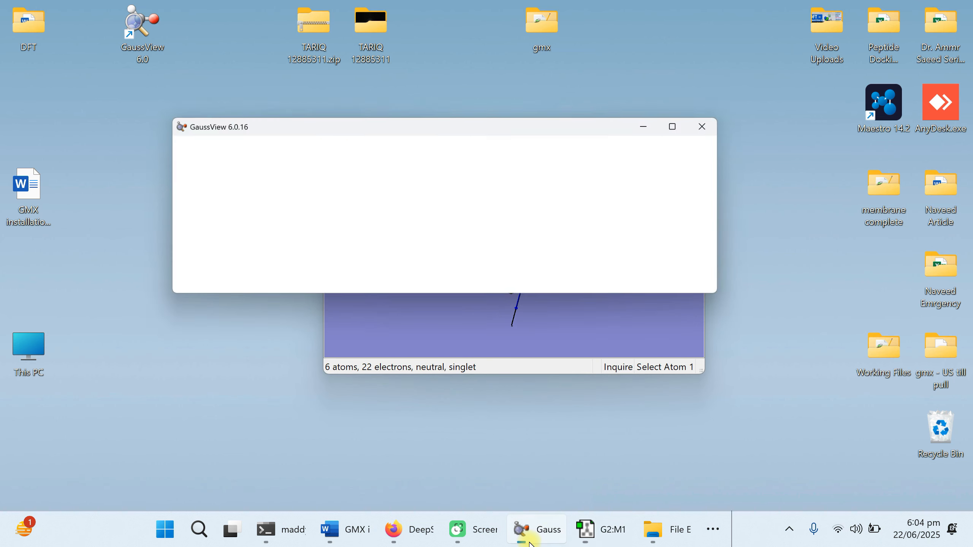
pyautogui.click(473, 303)
pyautogui.moveTo(466, 173); pyautogui.dragTo(481, 278)
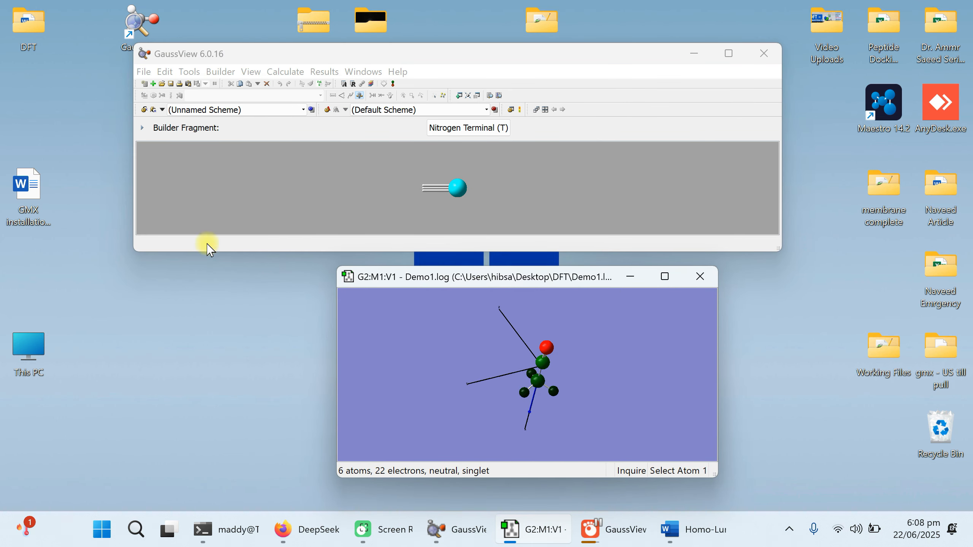
# Open DEMO1.LOG from the DFT folder on the desktop in the text editor and move its window toward the middle of the screen.
pyautogui.doubleClick(38, 43)
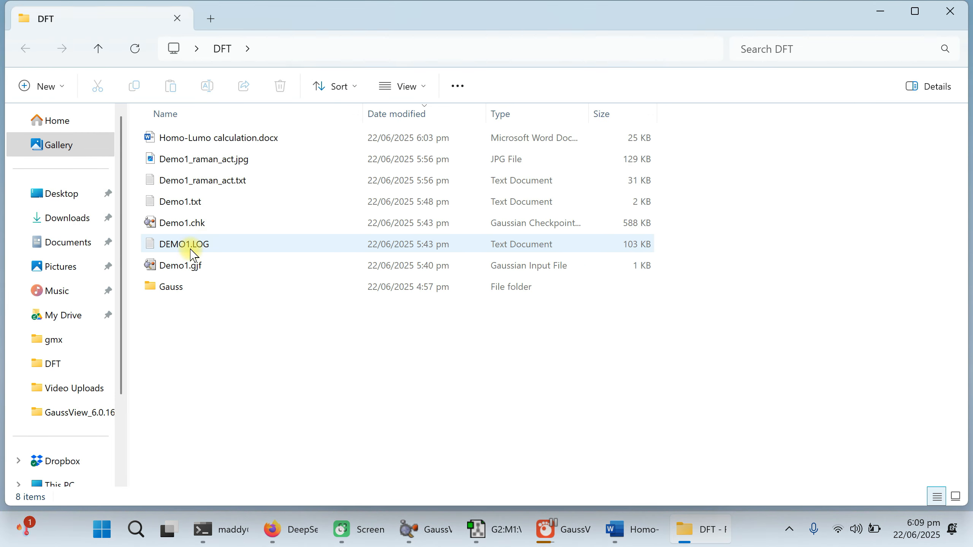
pyautogui.doubleClick(194, 249)
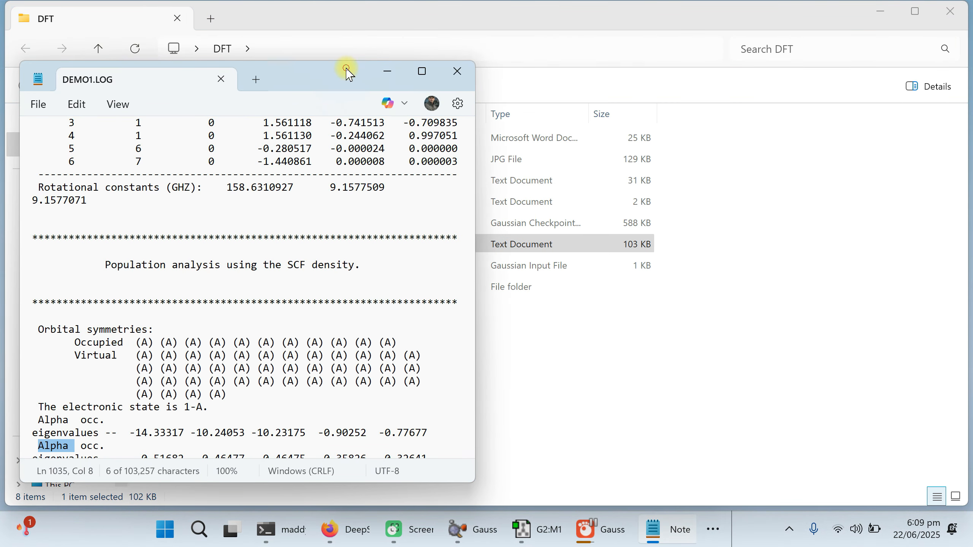
pyautogui.moveTo(346, 71); pyautogui.dragTo(469, 74)
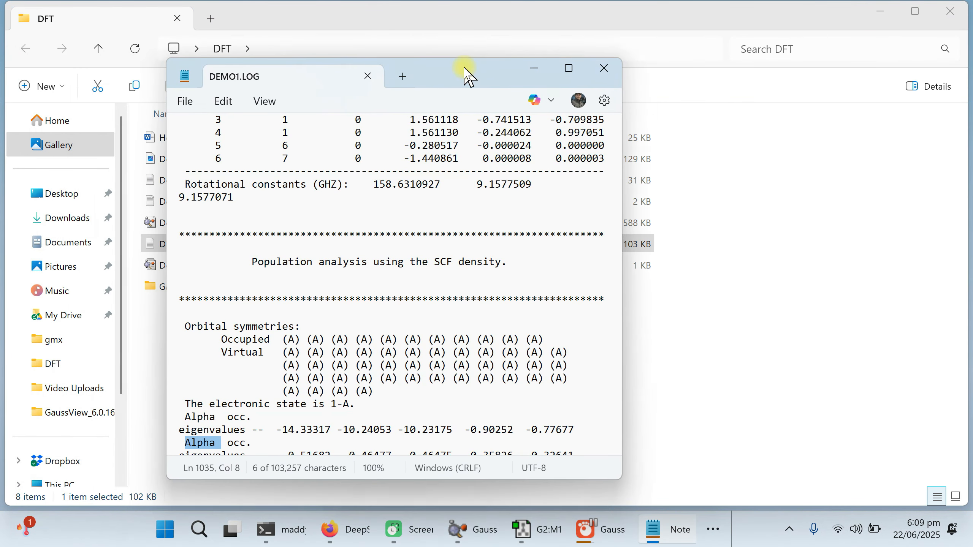
# Search the log for "alpha" in a maximized window and highlight the first occupied eigenvalue line and the virtual eigenvalue lines.
pyautogui.hotkey('ctrl', 'f')
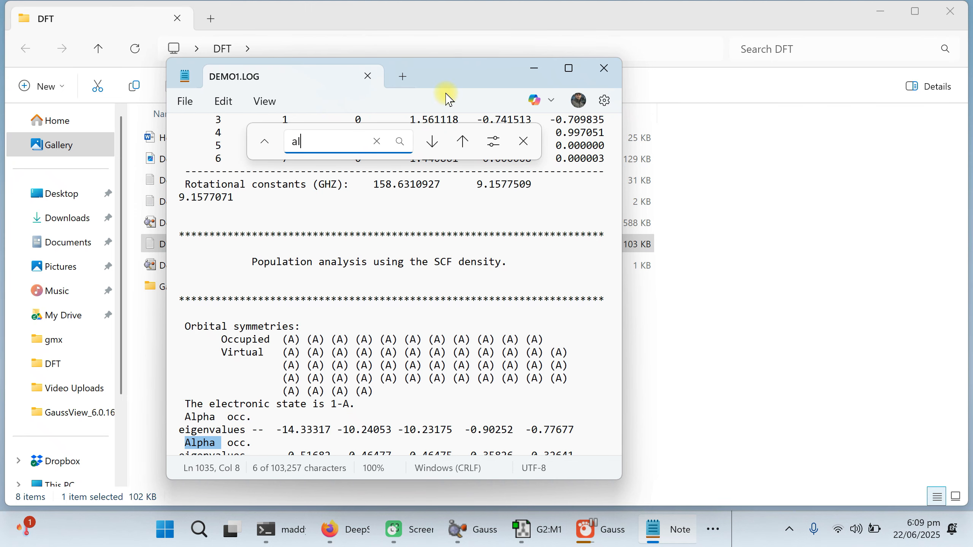
pyautogui.press('Return')
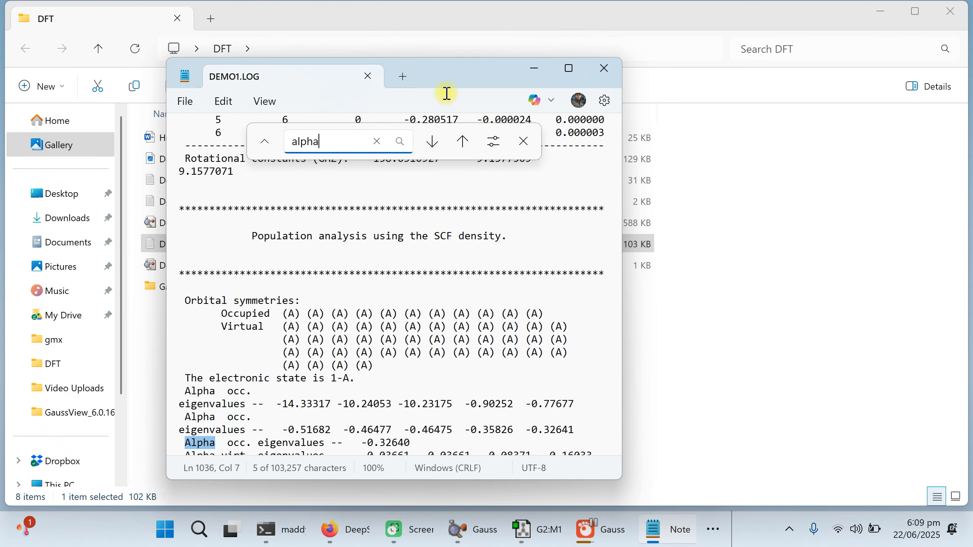
pyautogui.click(570, 69)
pyautogui.scroll(-3, 463, 282)
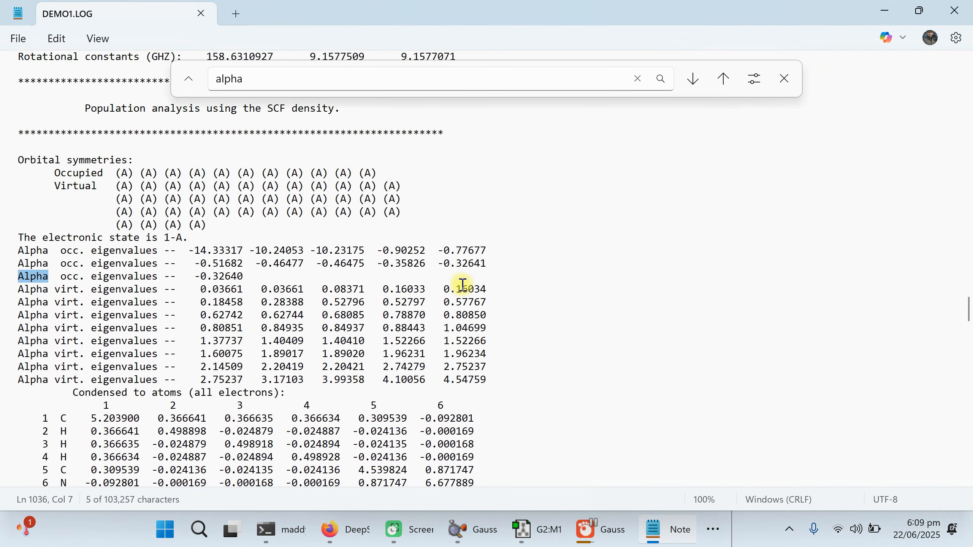
pyautogui.moveTo(18, 174); pyautogui.dragTo(498, 174)
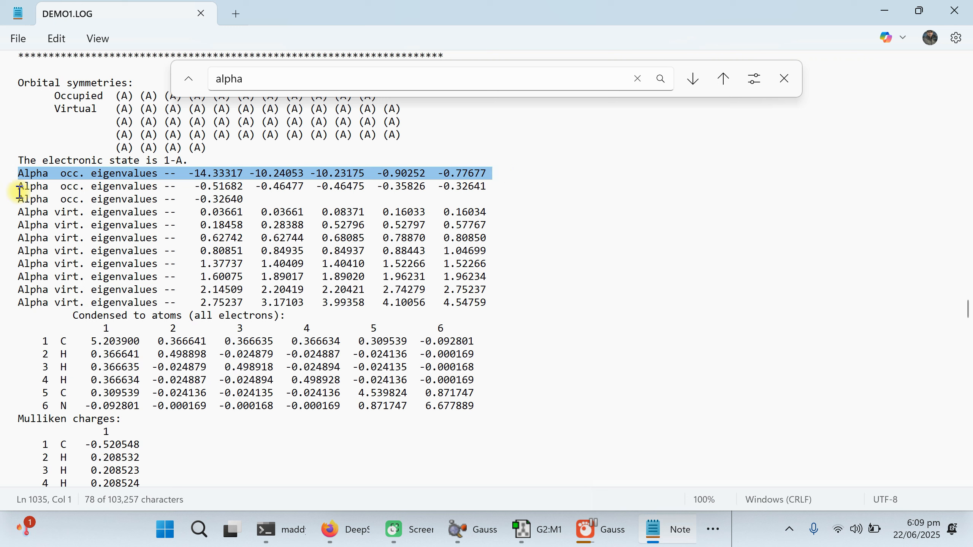
pyautogui.moveTo(20, 214); pyautogui.dragTo(507, 303)
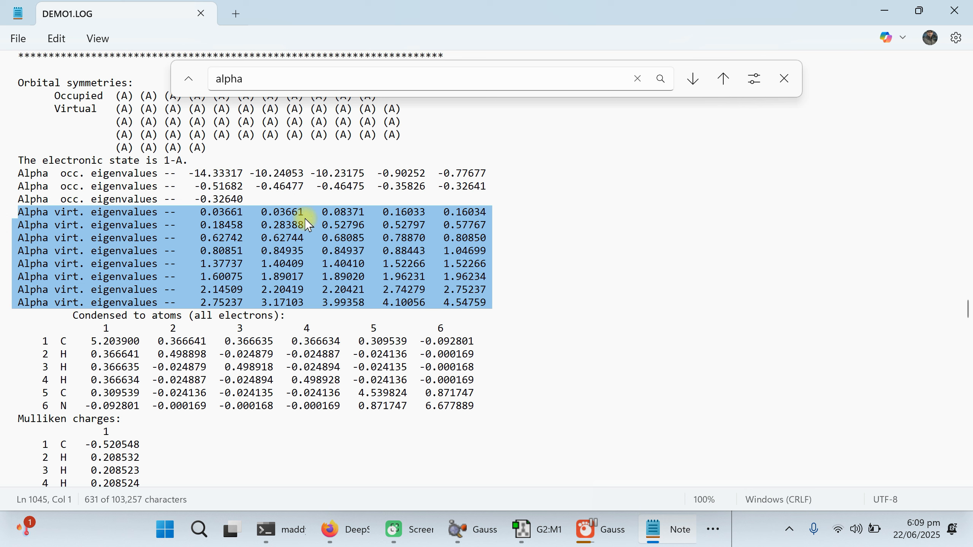
# Search the log for "dipol", examine the dipole moment section, and close DEMO1.LOG.
pyautogui.click(262, 78)
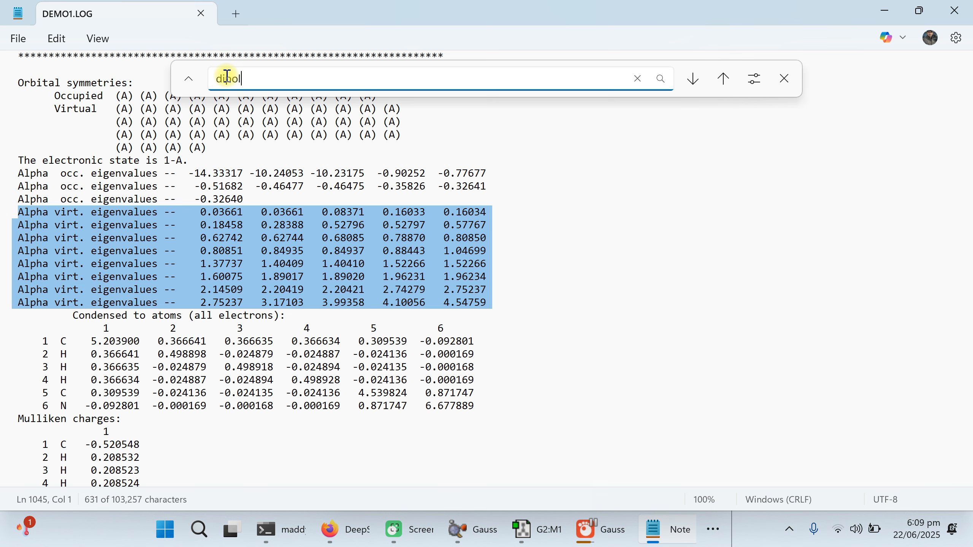
pyautogui.press('Return')
pyautogui.scroll(-4, 242, 337)
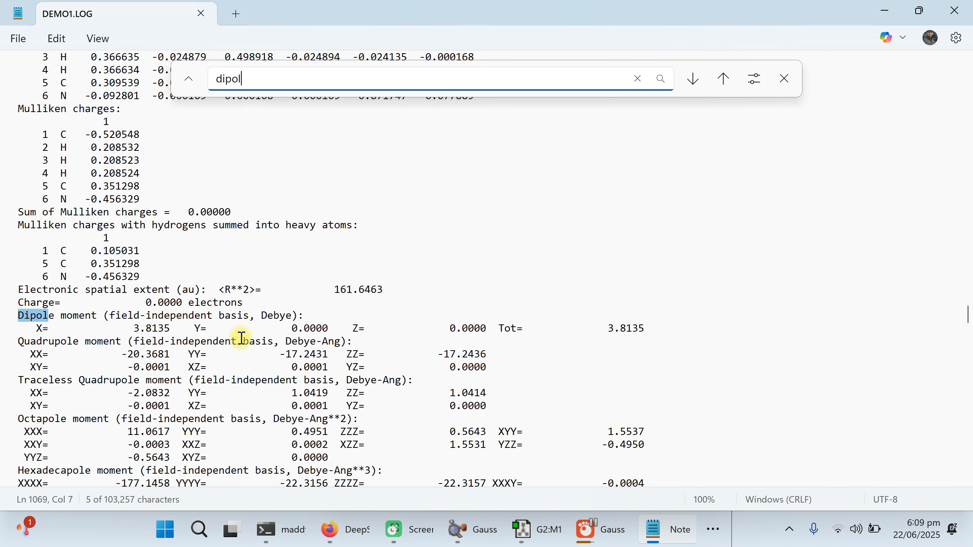
pyautogui.scroll(-2, 142, 328)
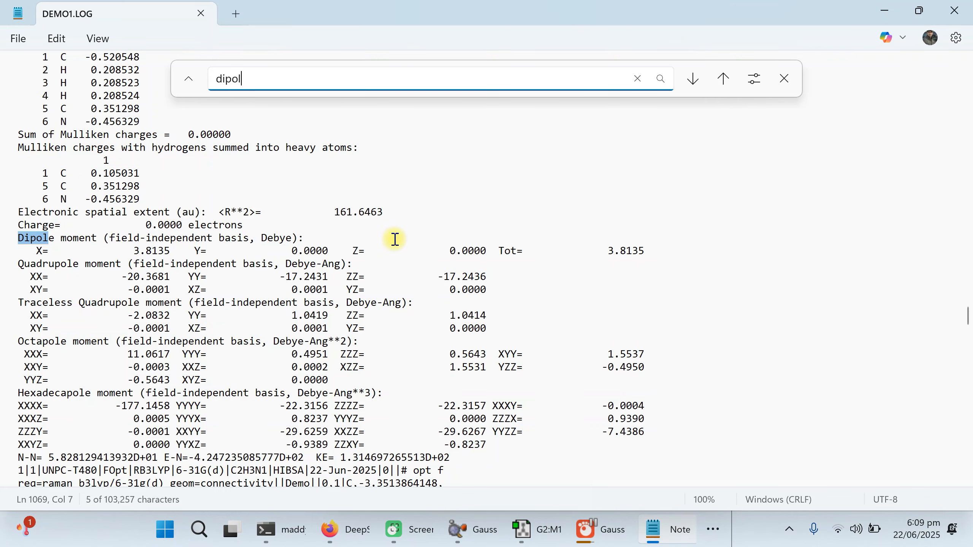
pyautogui.click(954, 10)
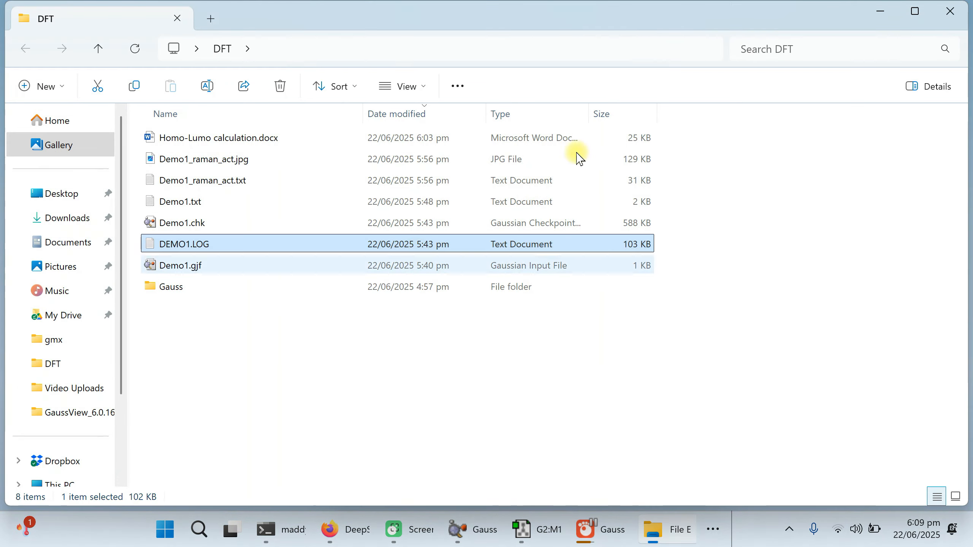
# Open Homo-Lumo calculation.docx from the DFT folder in Word and read the Dipole Moment note.
pyautogui.click(269, 139)
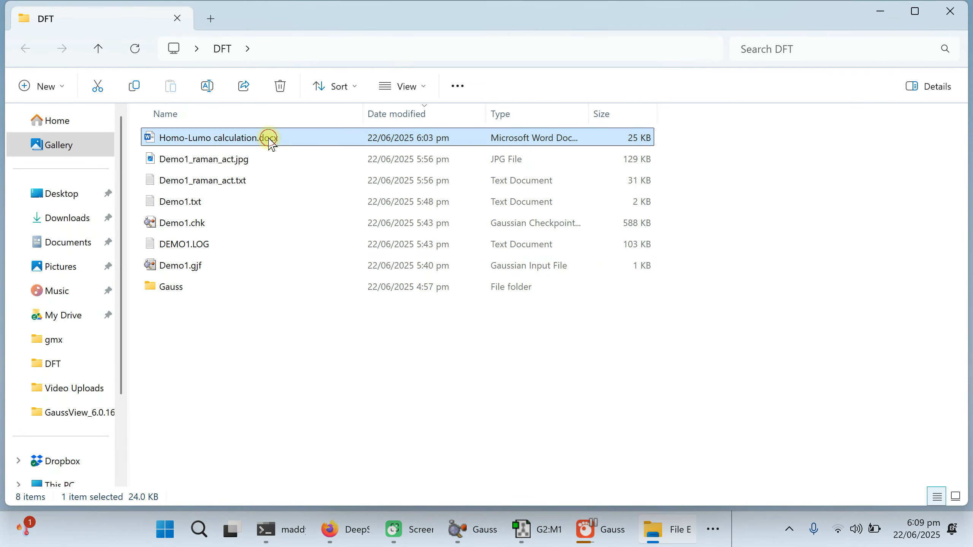
pyautogui.doubleClick(269, 138)
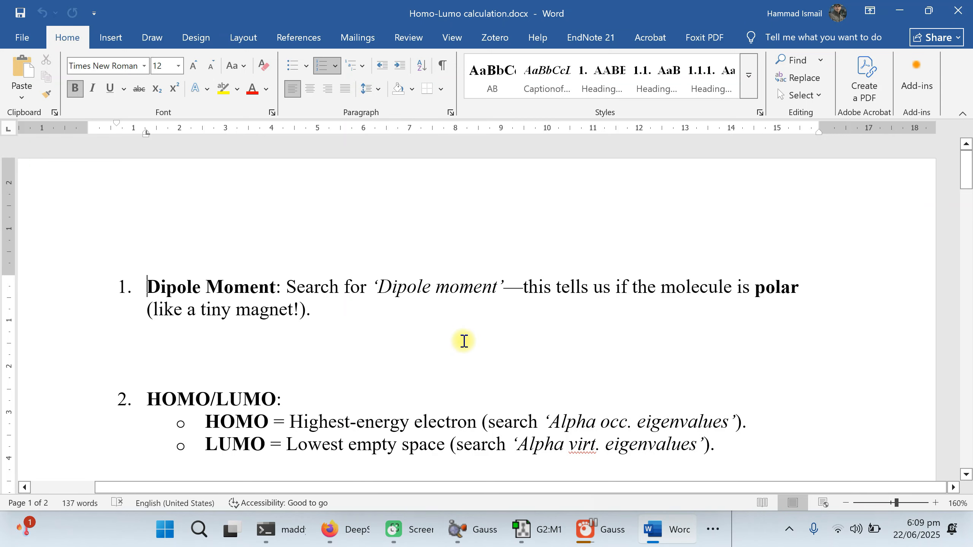
pyautogui.scroll(1, 440, 318)
pyautogui.scroll(-1, 440, 318)
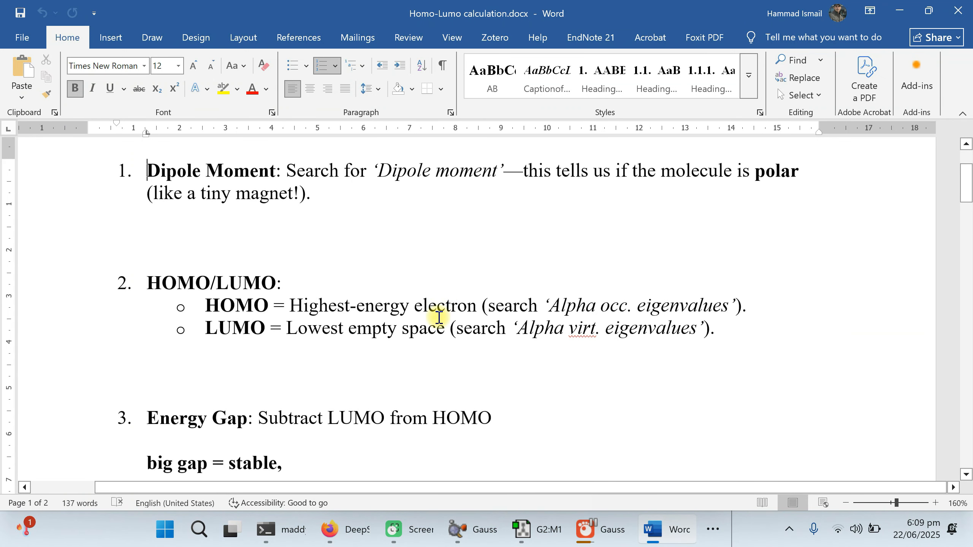
# Review the HOMO/LUMO definitions, highlighting the HOMO line and its search phrase "Alpha occ. eigenvalues".
pyautogui.click(204, 312)
pyautogui.moveTo(205, 311); pyautogui.dragTo(744, 302)
pyautogui.click(578, 359)
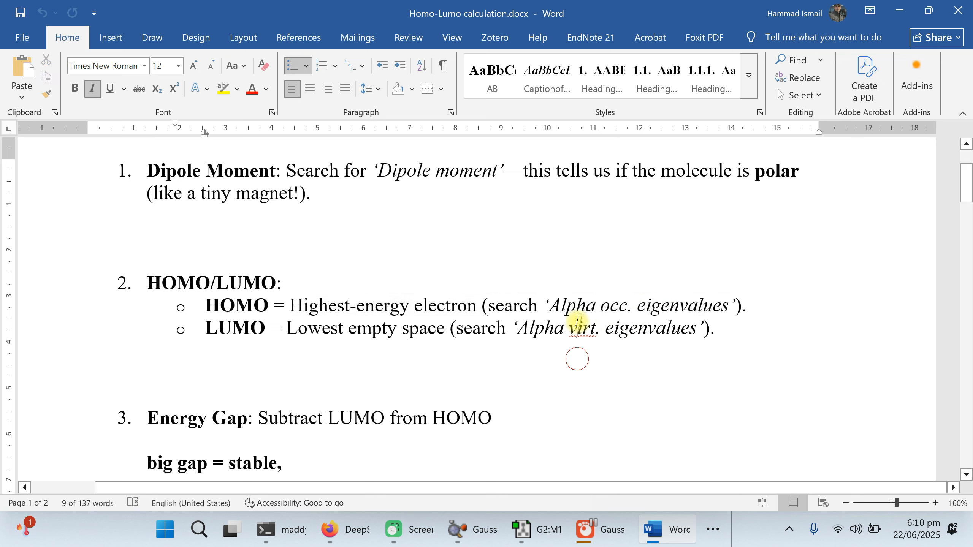
pyautogui.moveTo(551, 304); pyautogui.dragTo(738, 301)
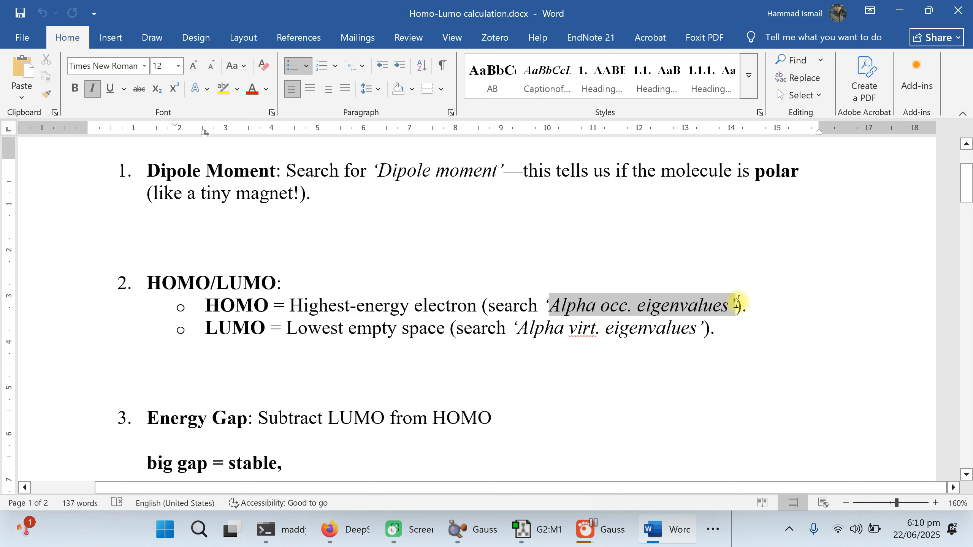
pyautogui.click(343, 337)
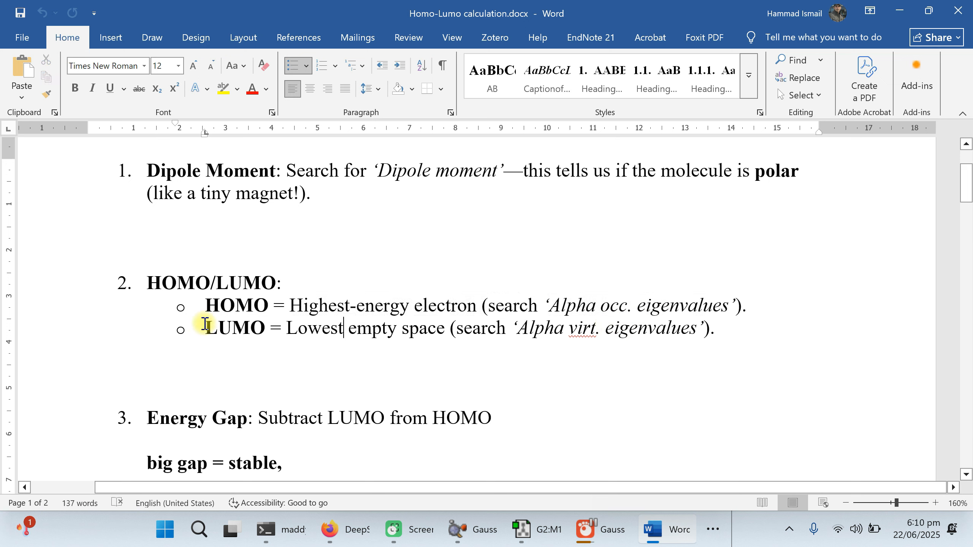
# Review the Energy Gap section, highlighting its subtraction rule and the "big gap = stable" and "small gap = reactive" notes.
pyautogui.scroll(-3, 615, 336)
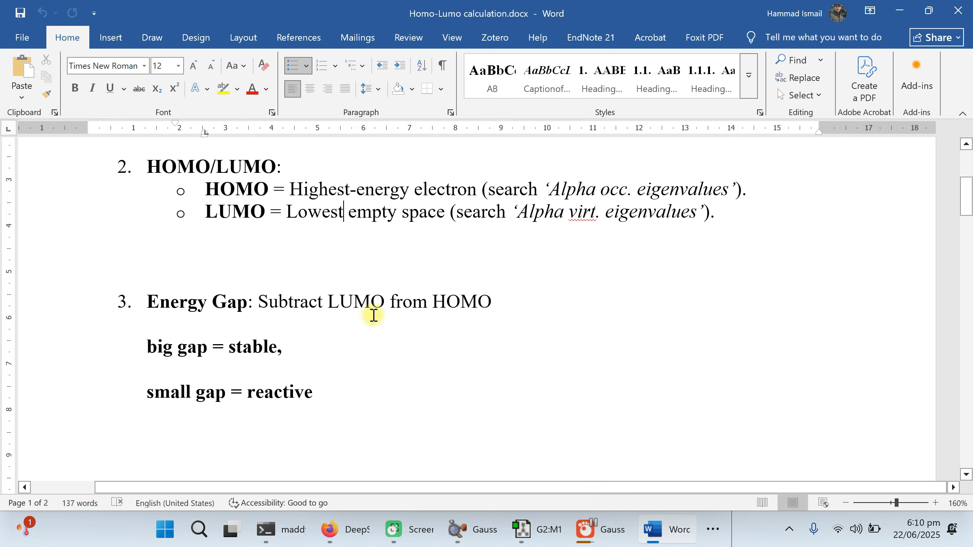
pyautogui.moveTo(151, 300); pyautogui.dragTo(364, 307)
pyautogui.click(283, 320)
pyautogui.click(490, 312)
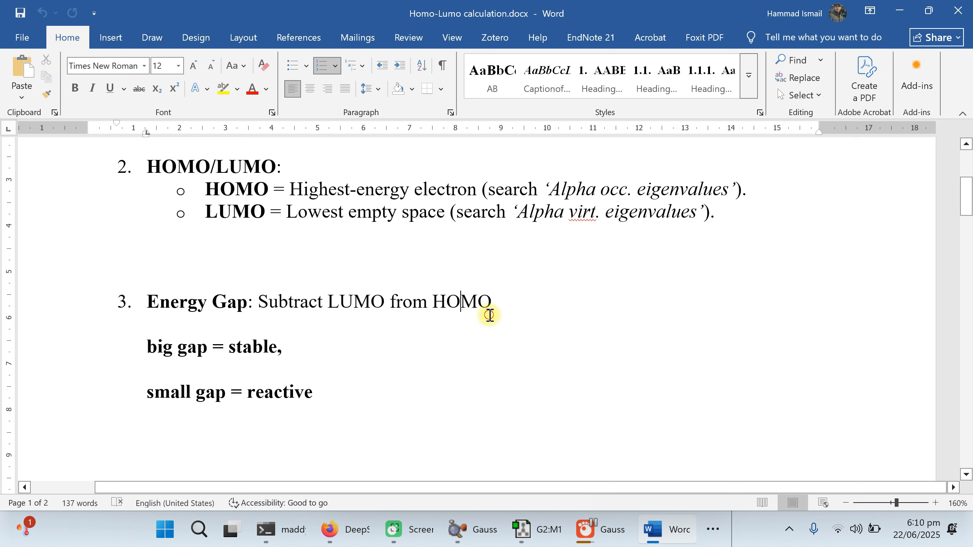
pyautogui.moveTo(148, 354); pyautogui.dragTo(213, 352)
pyautogui.moveTo(299, 349); pyautogui.dragTo(232, 354)
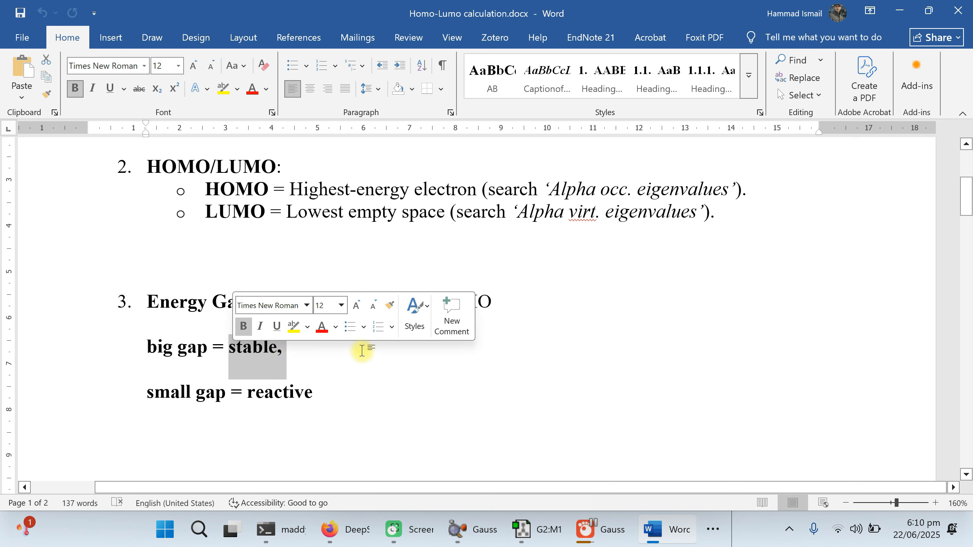
pyautogui.click(362, 377)
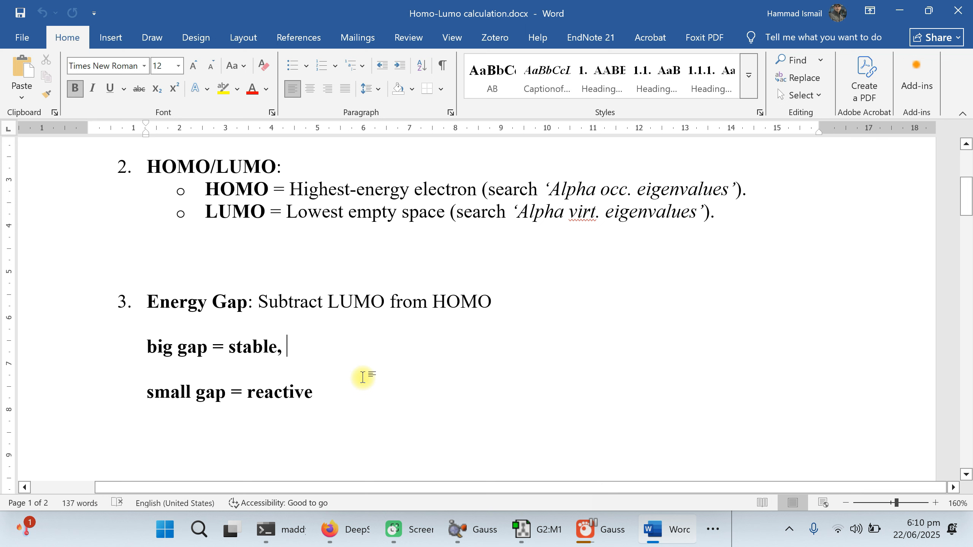
pyautogui.moveTo(137, 397); pyautogui.dragTo(222, 399)
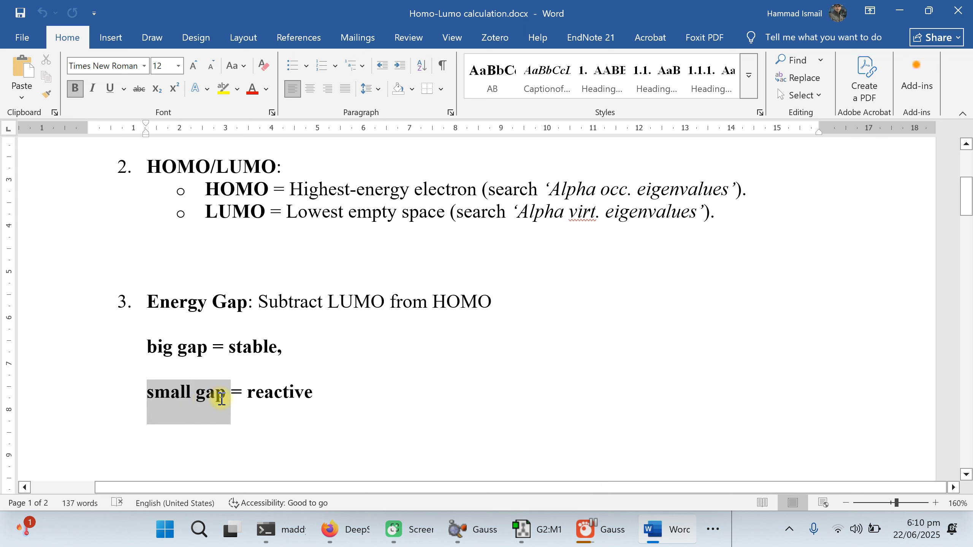
pyautogui.click(343, 408)
pyautogui.moveTo(313, 397); pyautogui.dragTo(264, 399)
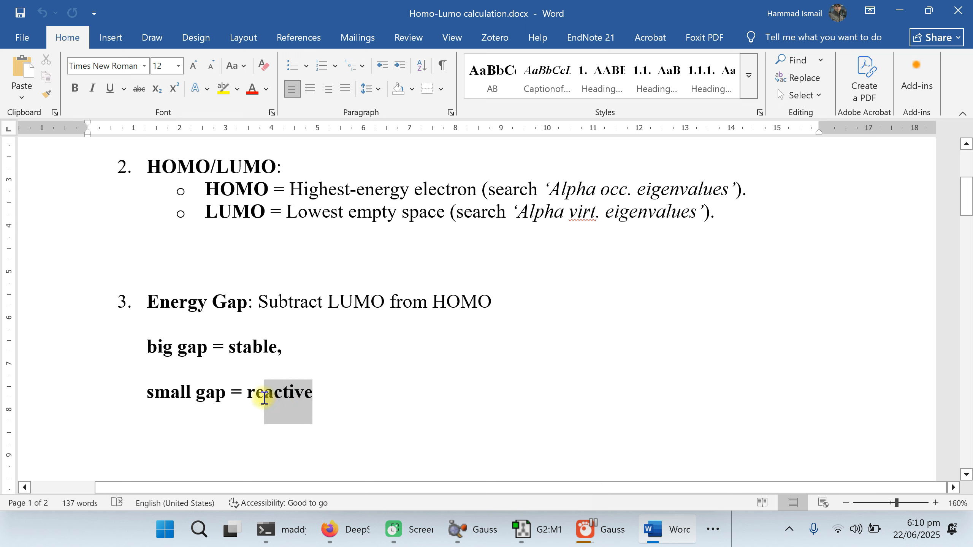
pyautogui.click(428, 412)
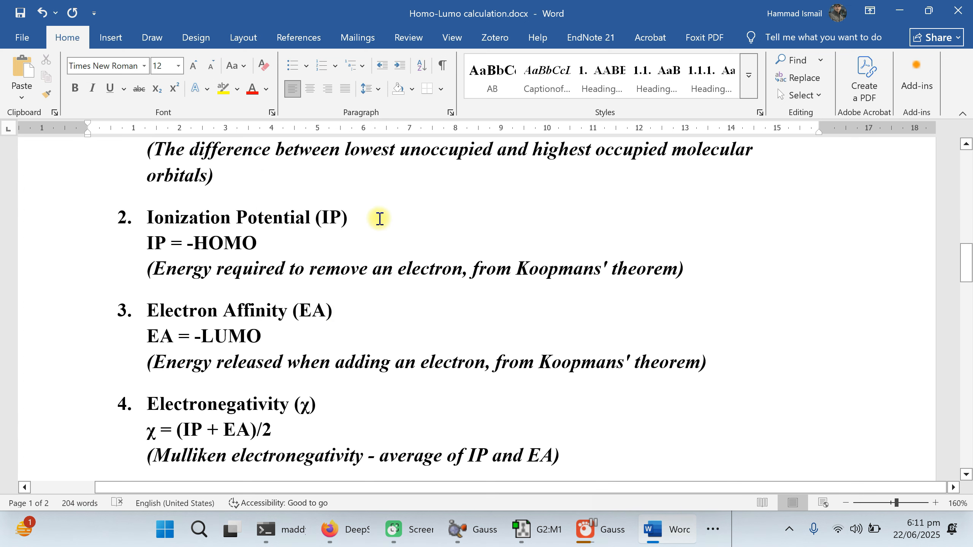
# Review the Ionization Potential entry, highlighting its heading and the formula "IP = -HOMO".
pyautogui.moveTo(378, 218); pyautogui.dragTo(178, 220)
pyautogui.click(425, 232)
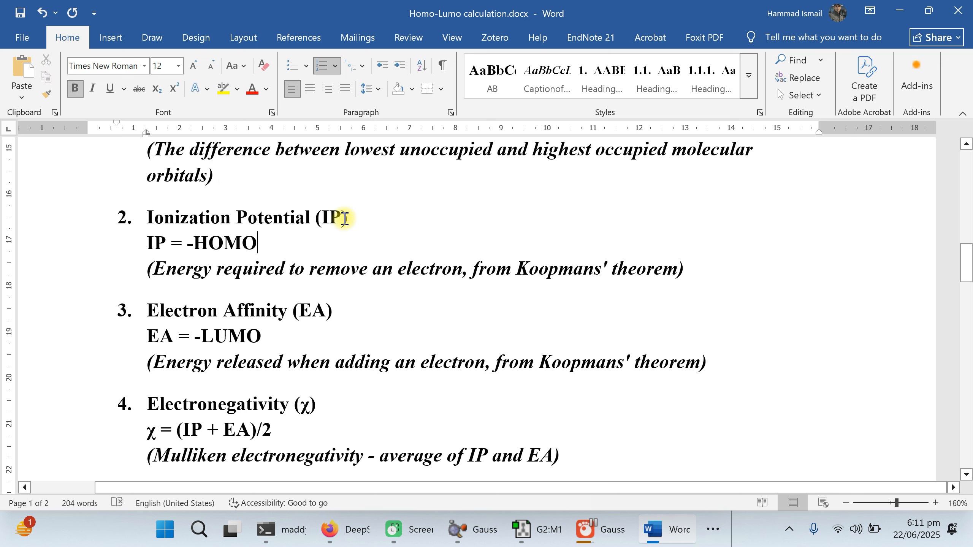
pyautogui.moveTo(148, 245); pyautogui.dragTo(260, 243)
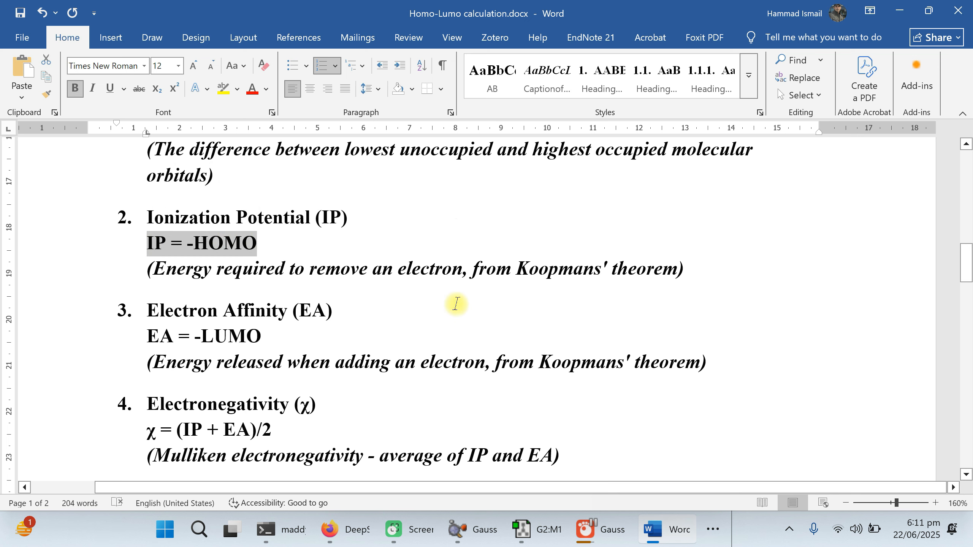
# Review the Electron Affinity entry, highlighting its formula "EA = -LUMO", and read on to the Electronegativity and Electrochemical Potential entries.
pyautogui.scroll(-1, 368, 288)
pyautogui.moveTo(324, 252); pyautogui.dragTo(239, 283)
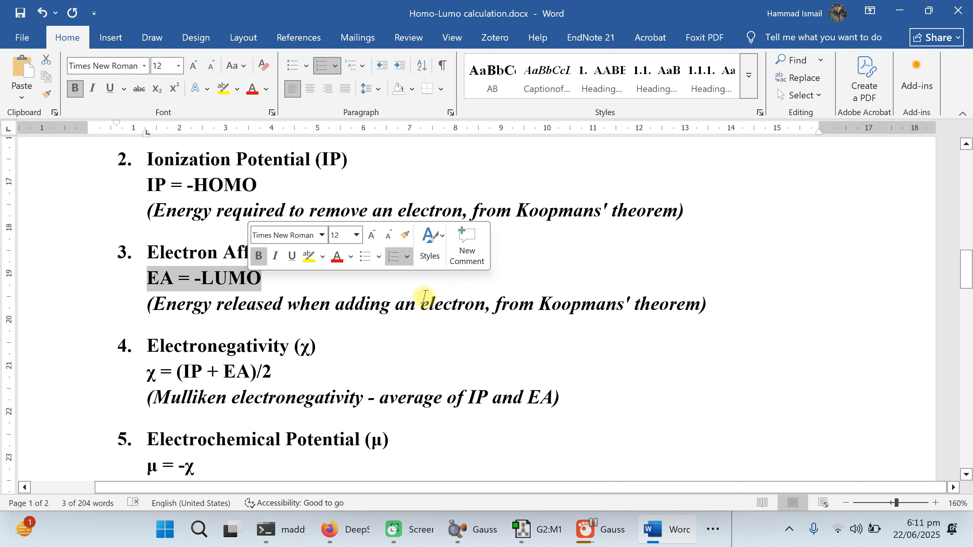
pyautogui.click(318, 308)
pyautogui.scroll(-2, 253, 296)
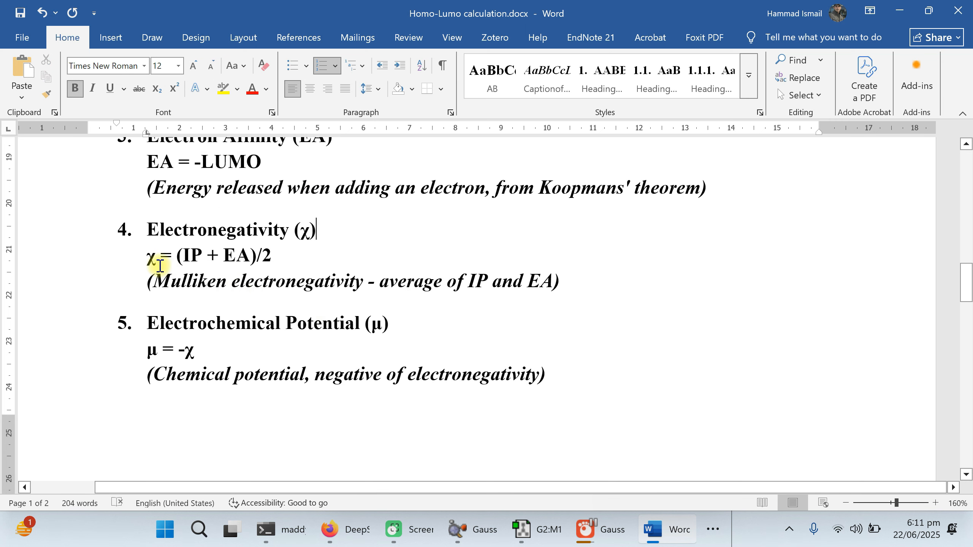
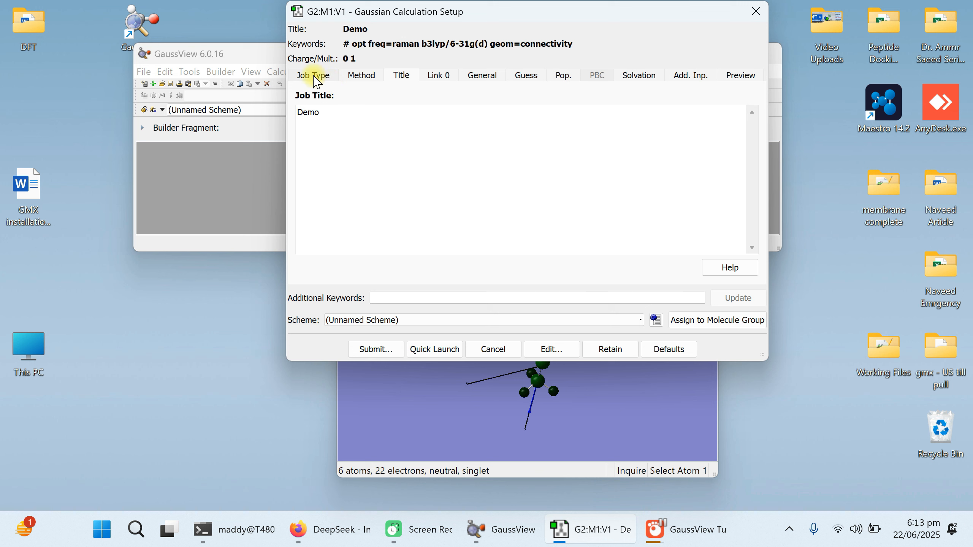
# In GaussView's Gaussian Calculation Setup, try the Mechanics method with UFF and look through its other force-field options.
pyautogui.click(313, 76)
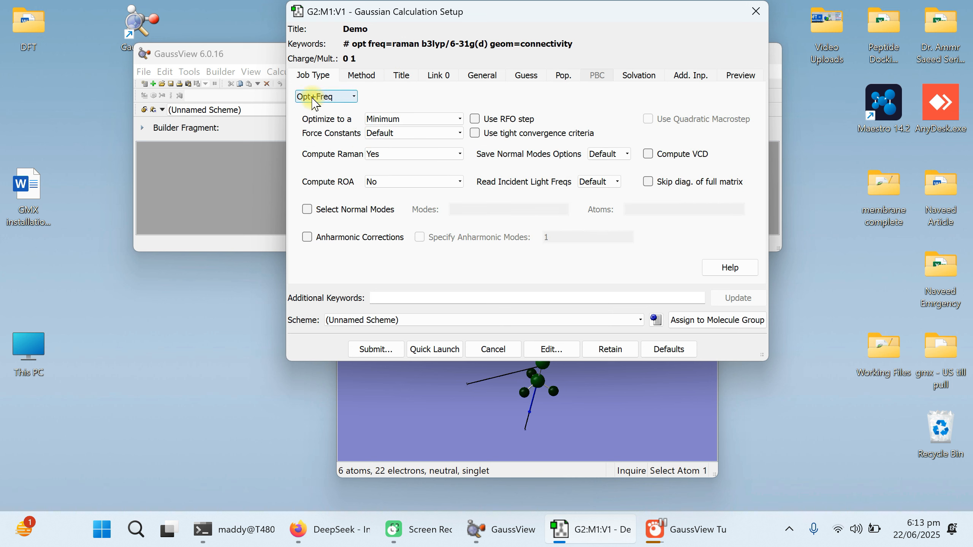
pyautogui.click(362, 76)
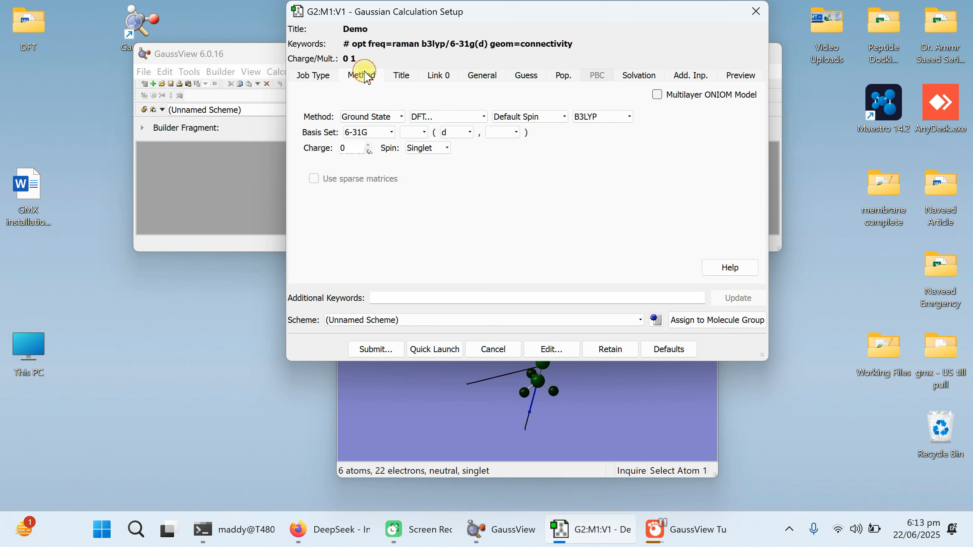
pyautogui.click(438, 120)
pyautogui.click(445, 128)
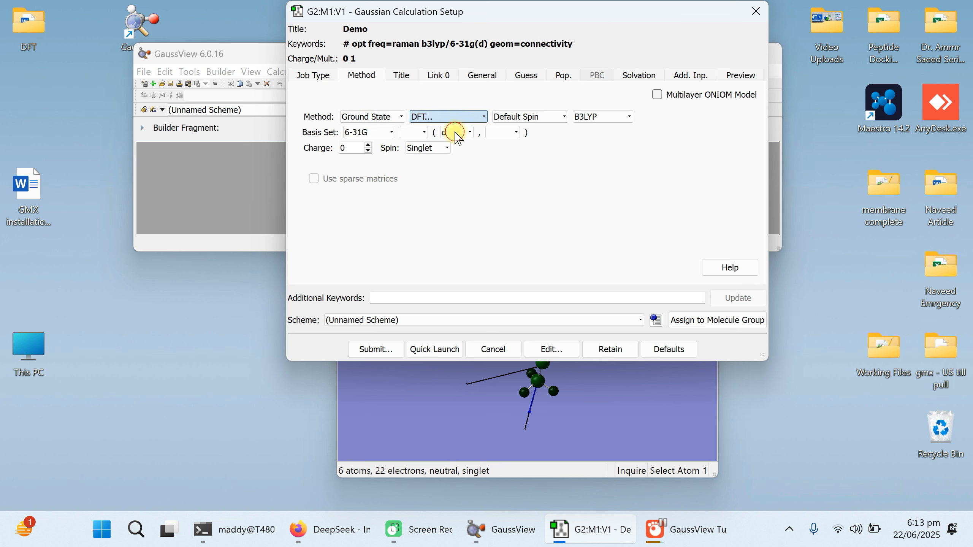
pyautogui.click(446, 116)
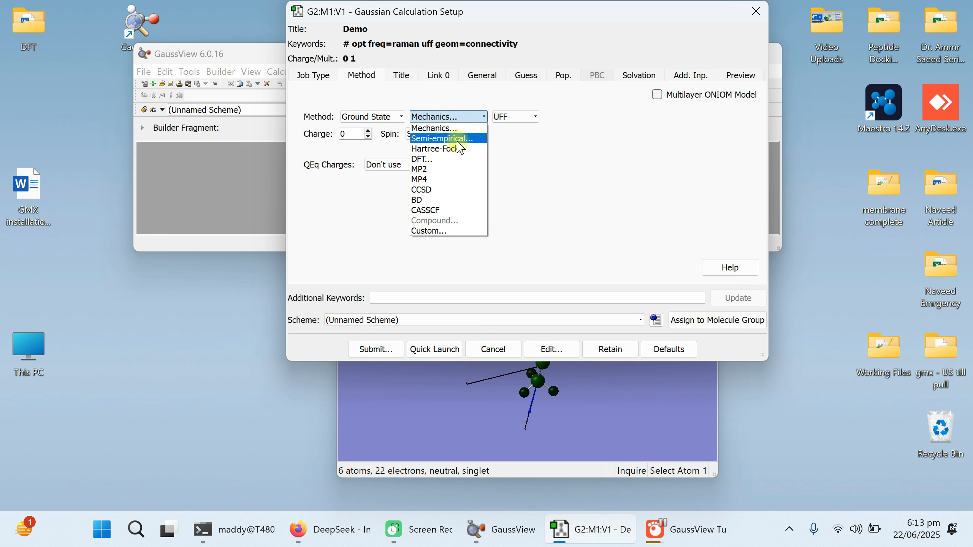
pyautogui.click(458, 141)
pyautogui.click(450, 117)
pyautogui.click(445, 129)
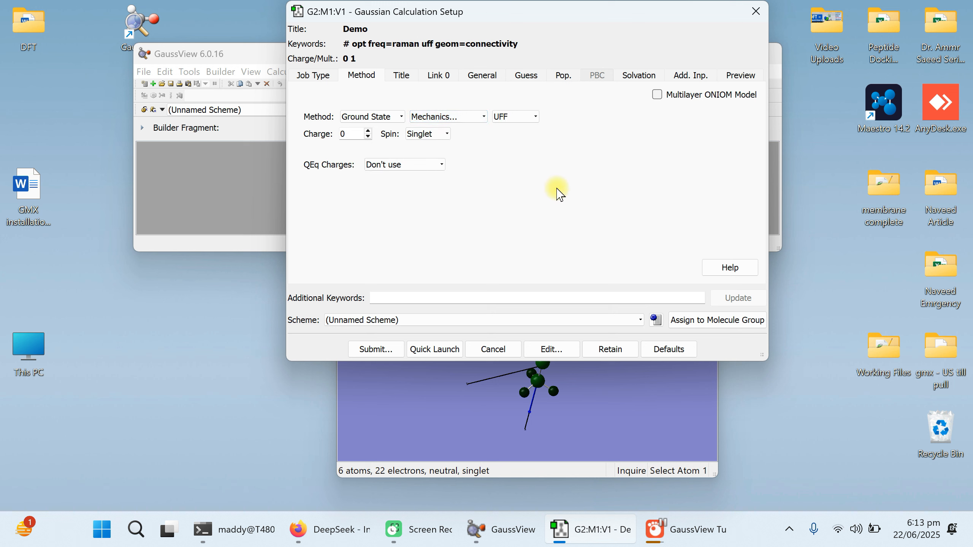
pyautogui.click(536, 117)
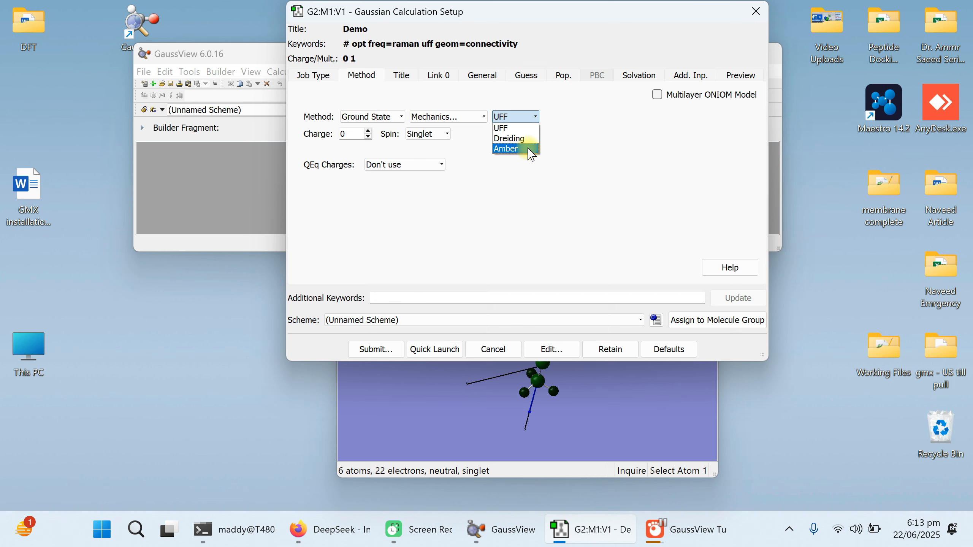
pyautogui.click(612, 193)
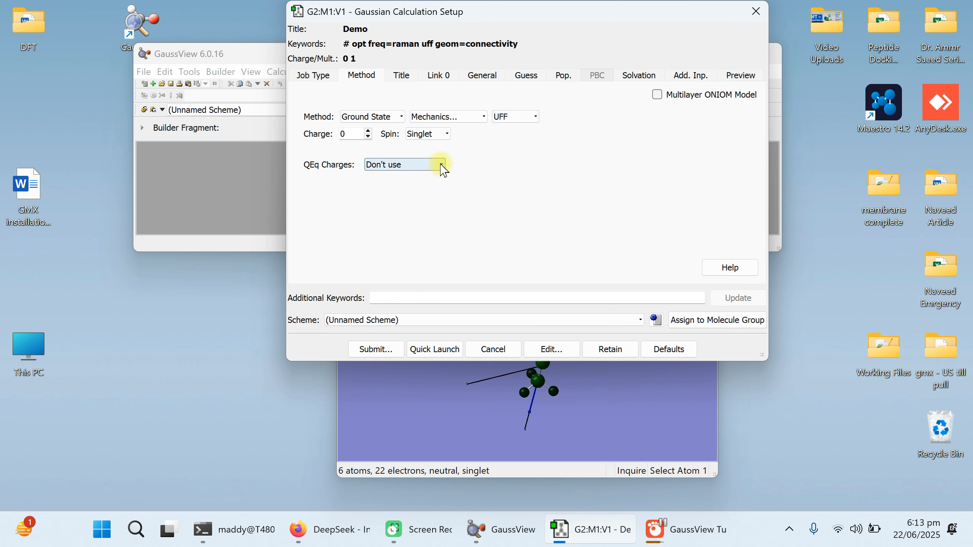
# Set the job type to Energy and the ground-state method to DFT.
pyautogui.click(312, 77)
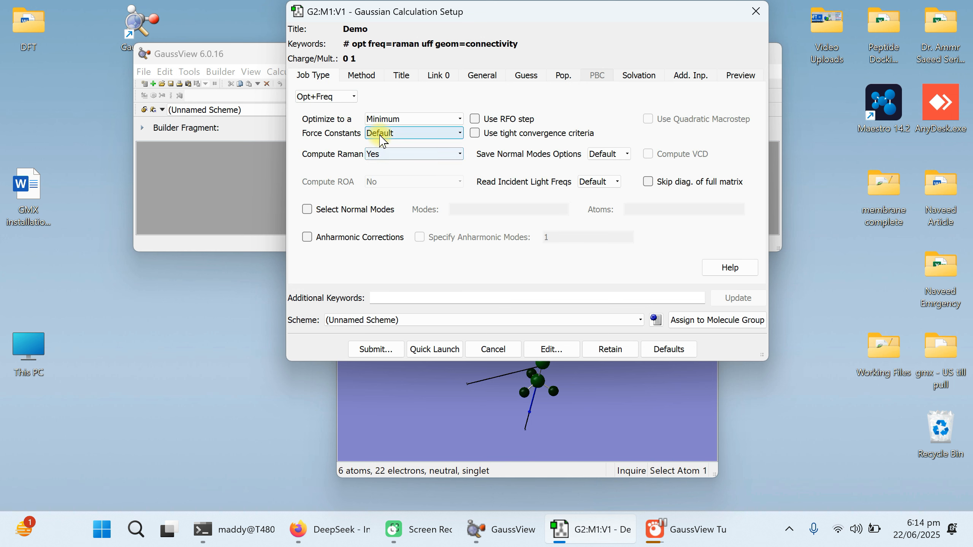
pyautogui.click(326, 96)
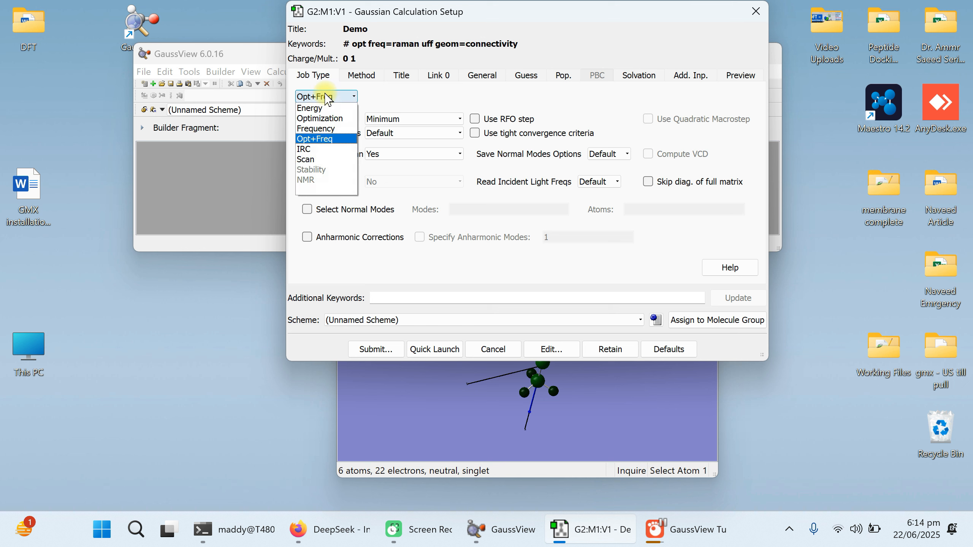
pyautogui.click(336, 109)
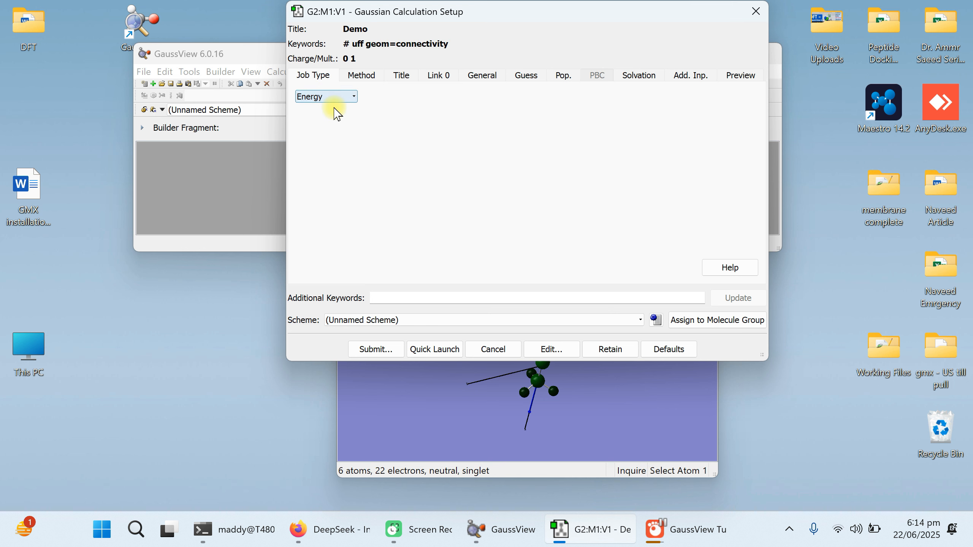
pyautogui.click(367, 76)
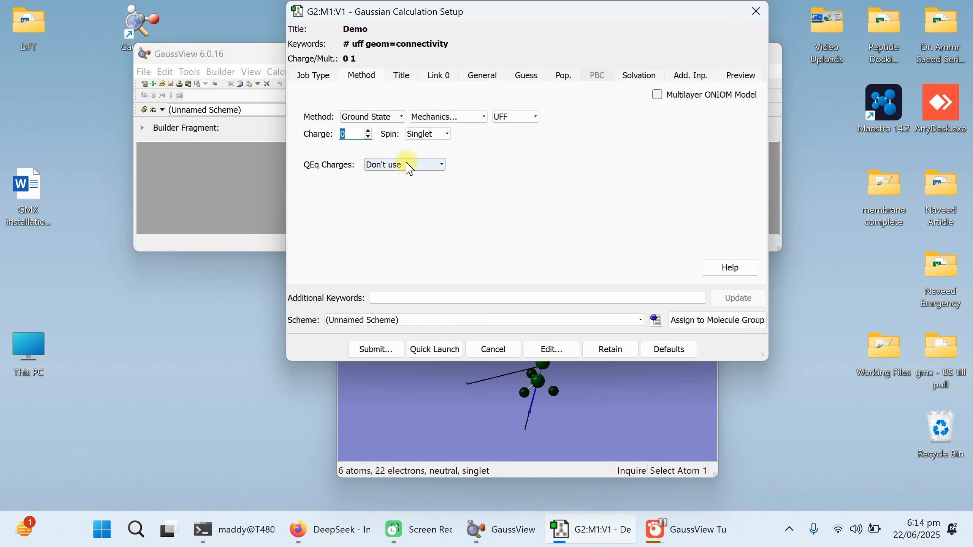
pyautogui.click(447, 116)
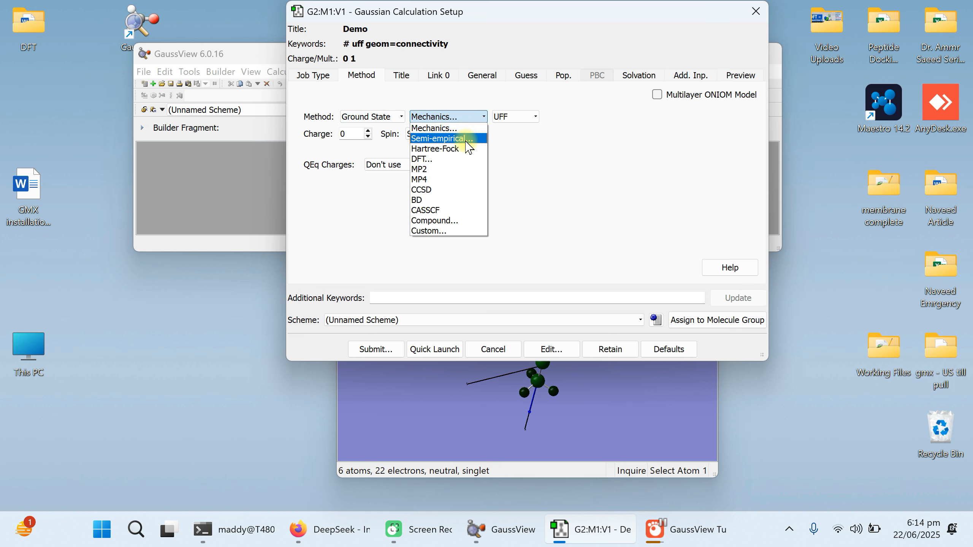
pyautogui.click(433, 159)
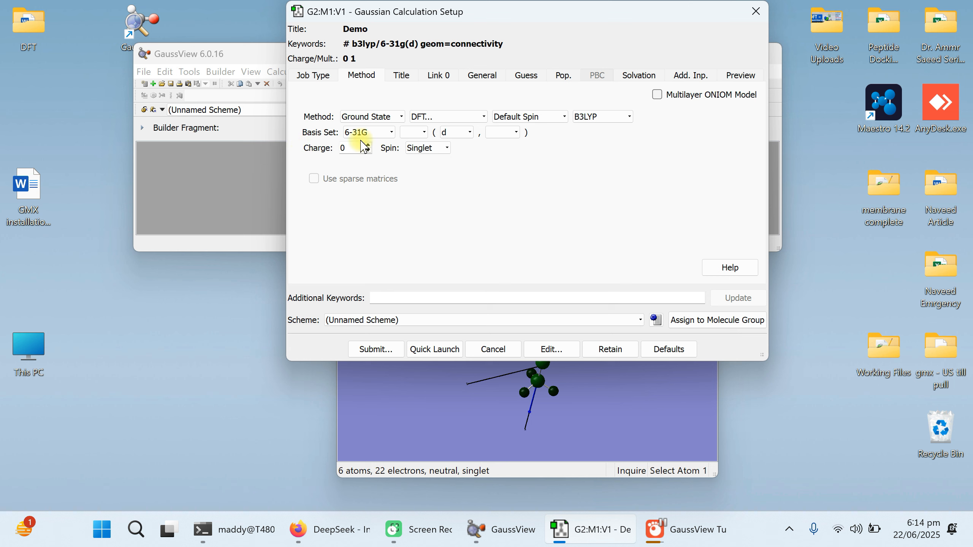
# Recheck the Energy job type and DFT method, and look through the available basis sets.
pyautogui.click(312, 79)
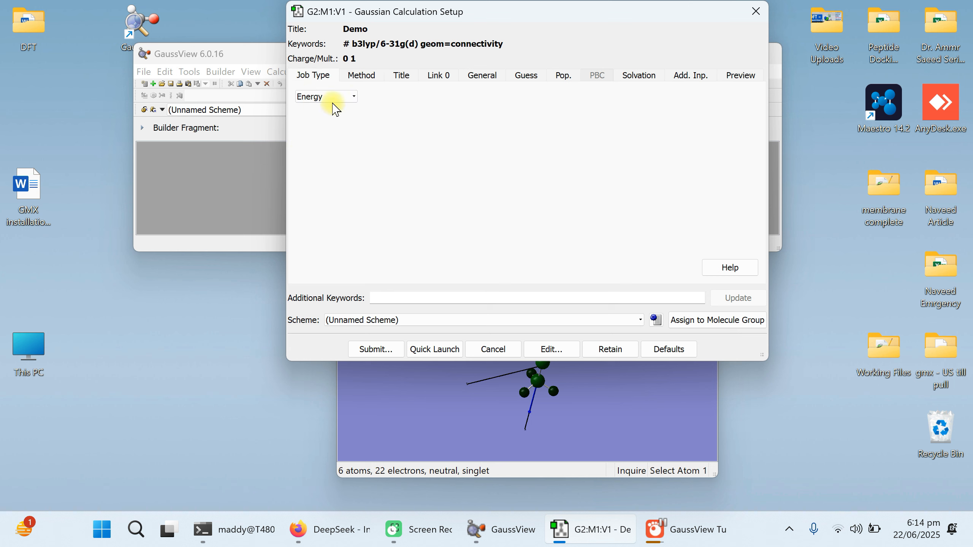
pyautogui.click(370, 76)
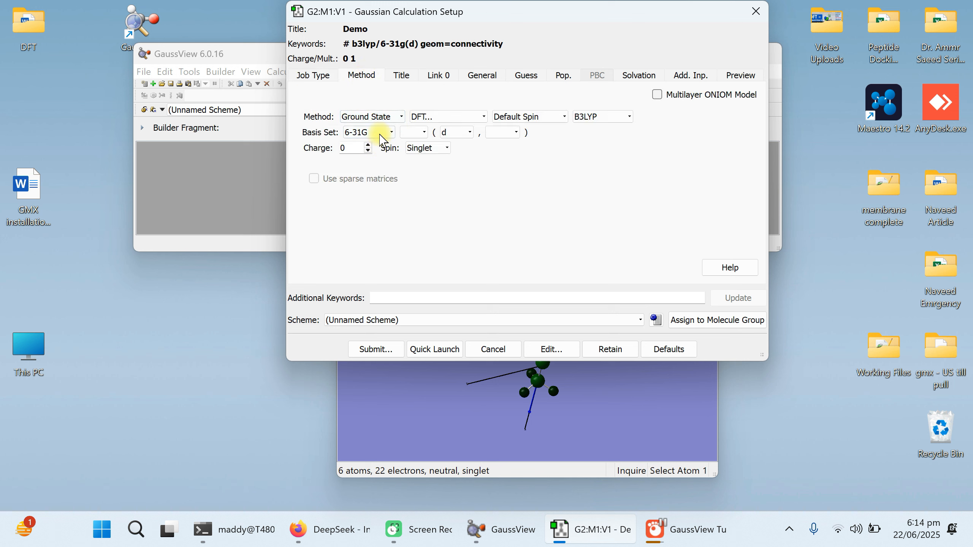
pyautogui.click(437, 117)
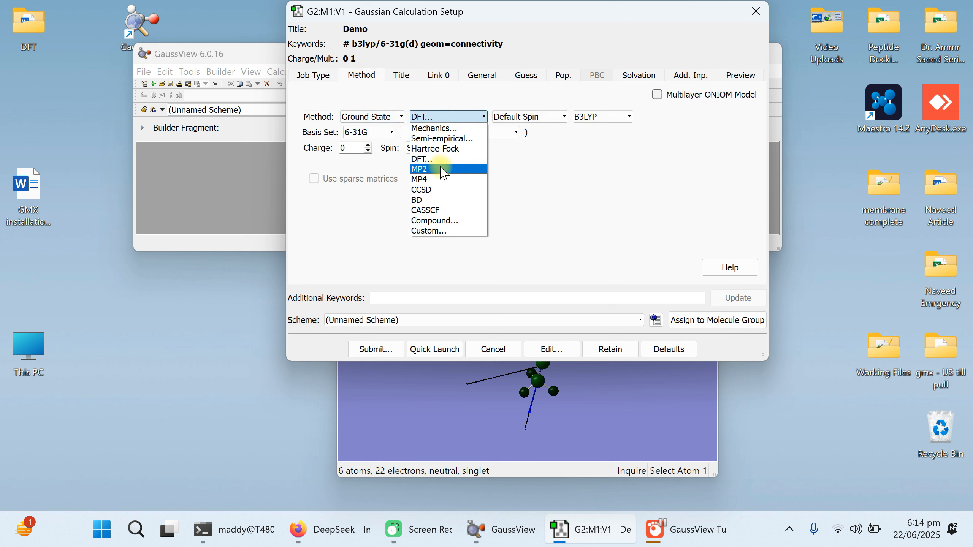
pyautogui.click(440, 161)
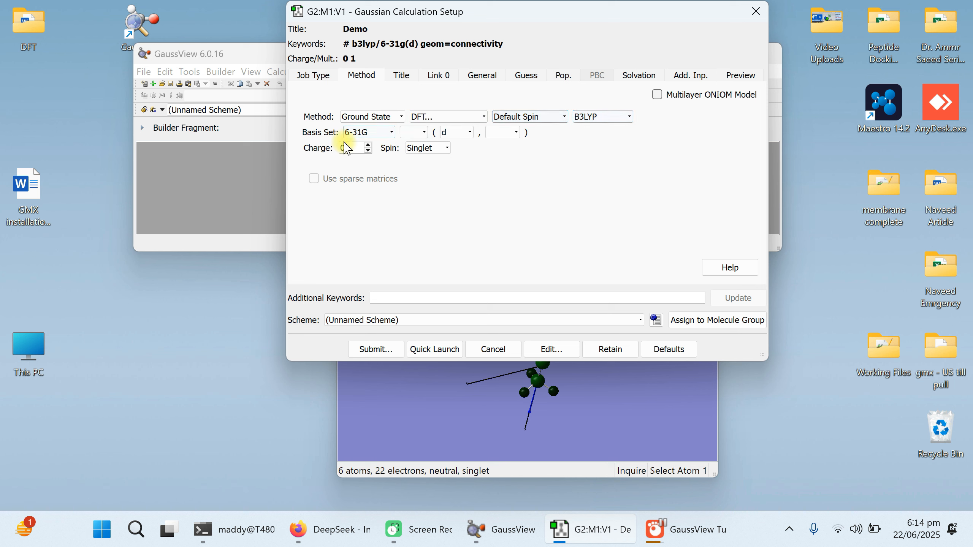
pyautogui.click(364, 133)
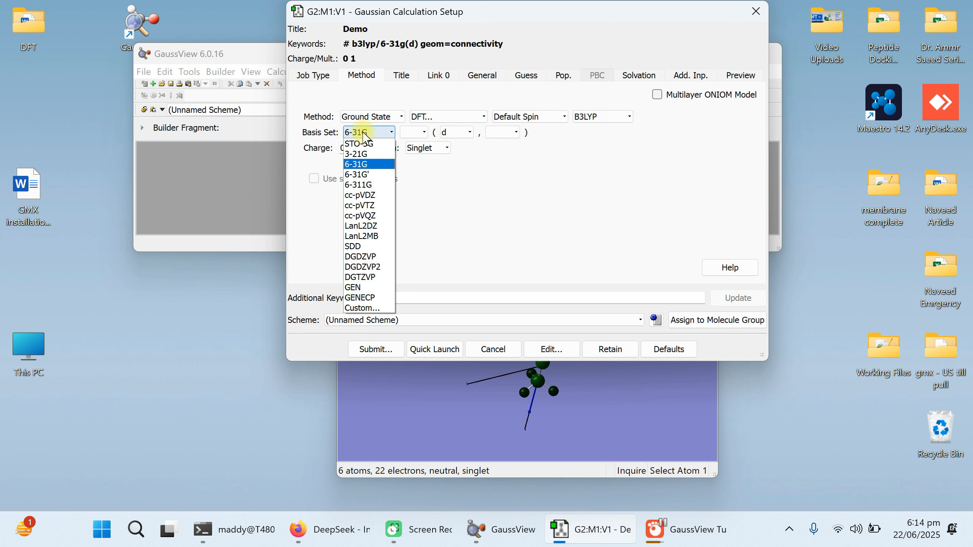
pyautogui.click(375, 247)
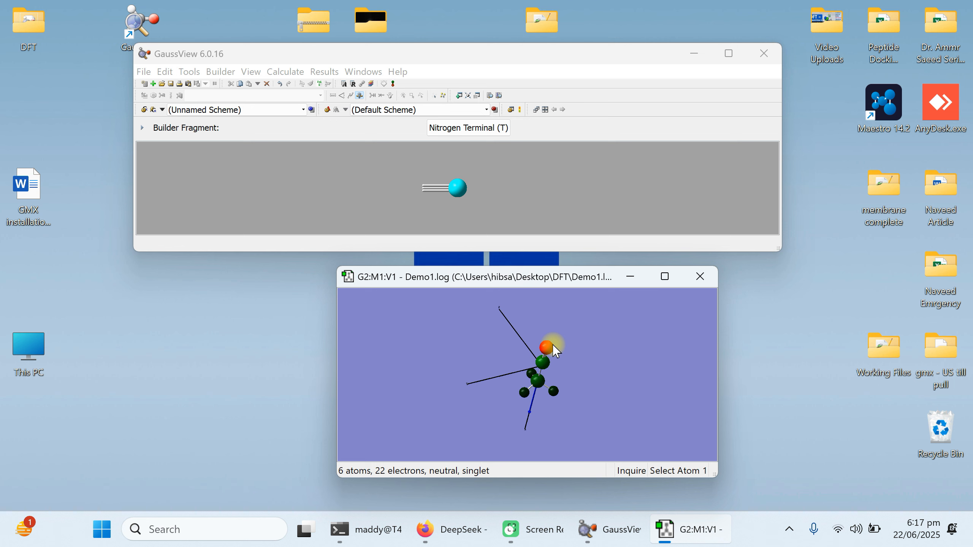
# Open the Gaussian Calculation Setup for the Demo1.log molecule and select Energy as the job type.
pyautogui.click(283, 72)
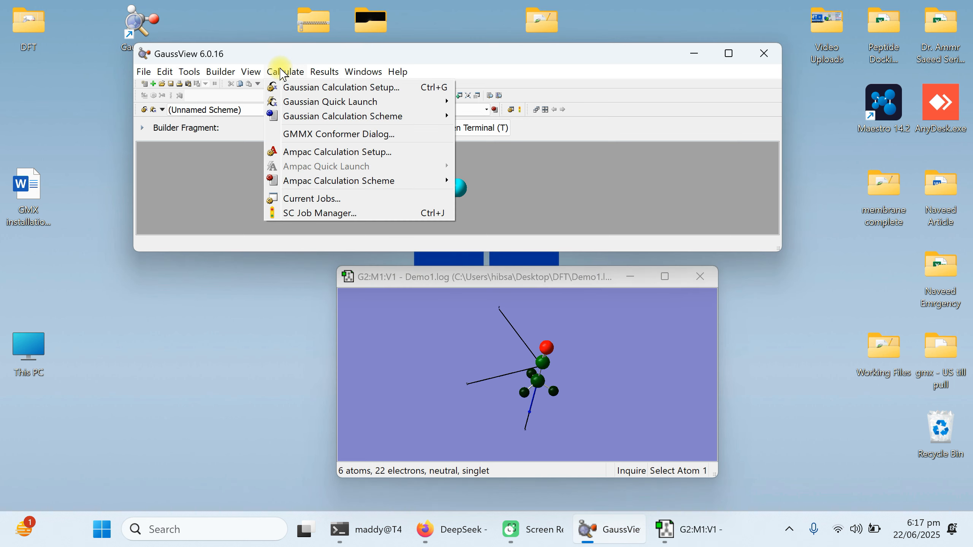
pyautogui.click(411, 92)
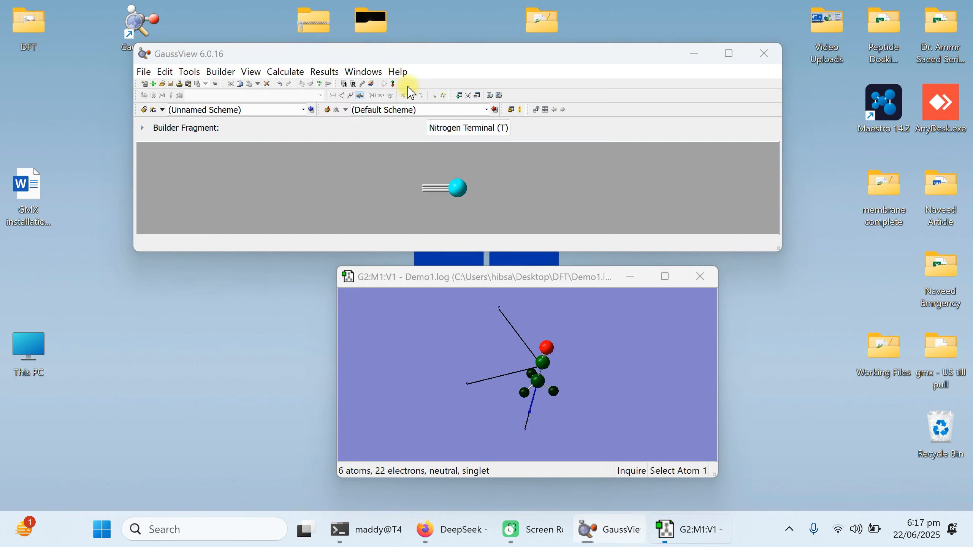
pyautogui.click(318, 79)
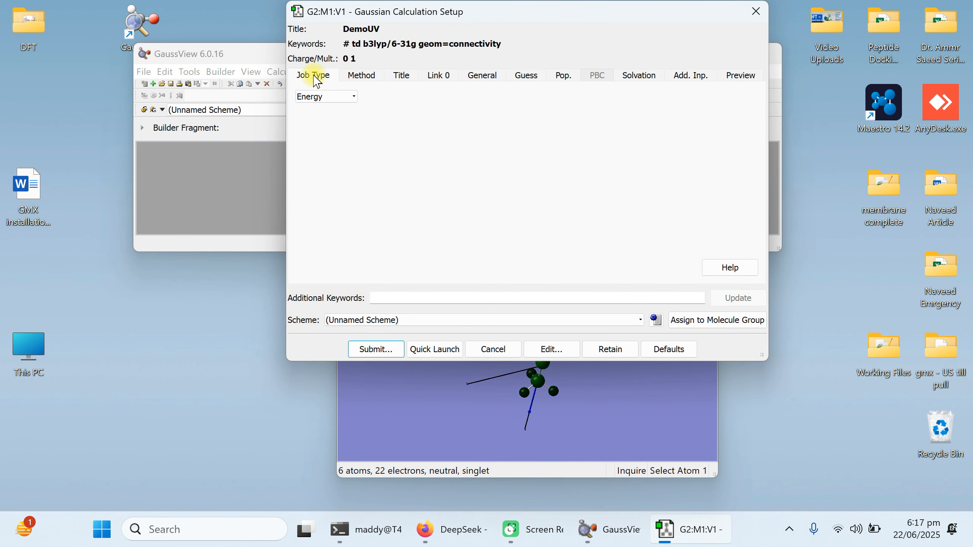
pyautogui.click(335, 97)
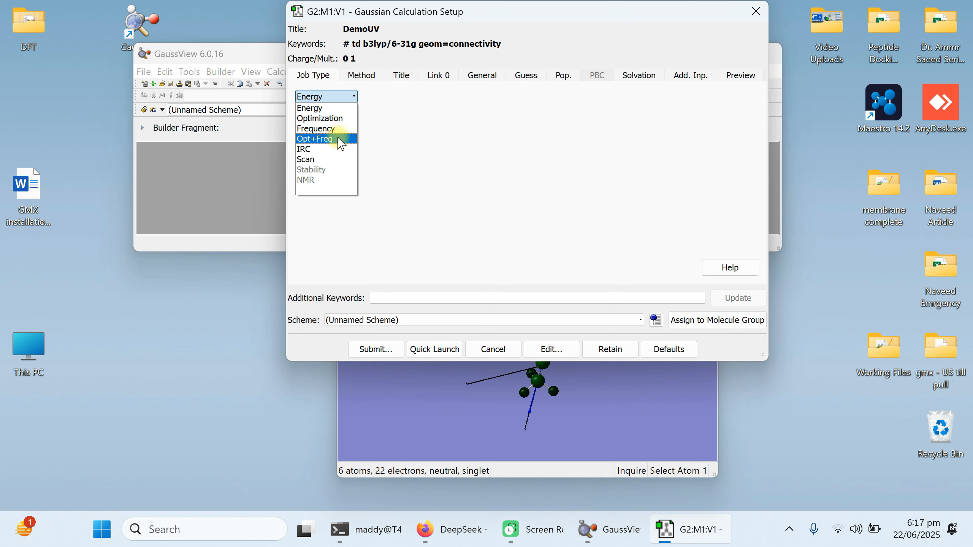
pyautogui.click(321, 108)
# Set the calculation method to TD-SCF with DFT.
pyautogui.click(368, 79)
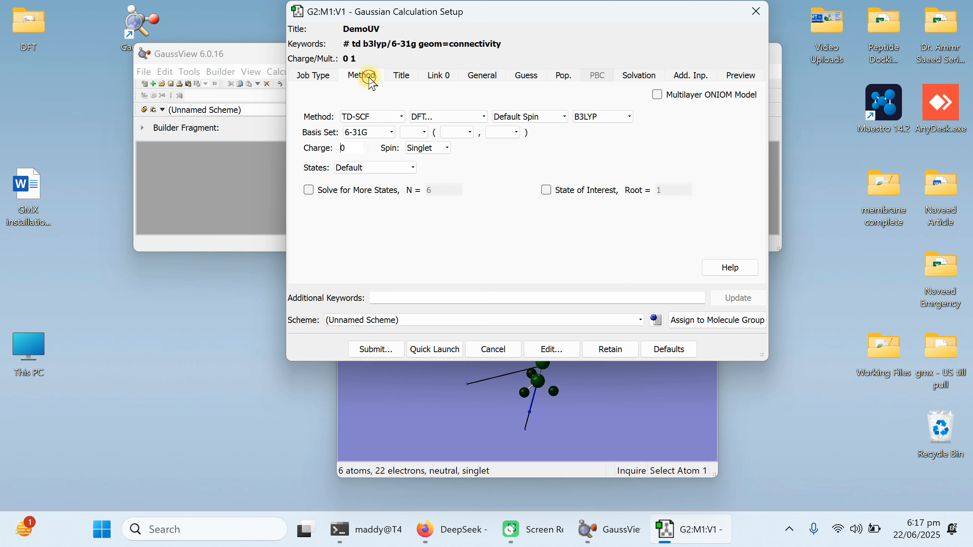
pyautogui.click(372, 117)
pyautogui.click(388, 126)
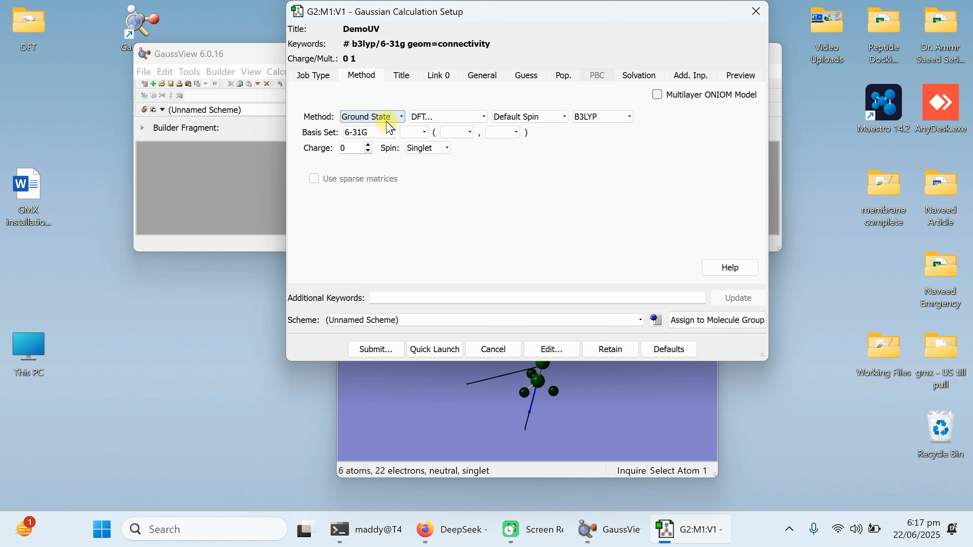
pyautogui.click(385, 117)
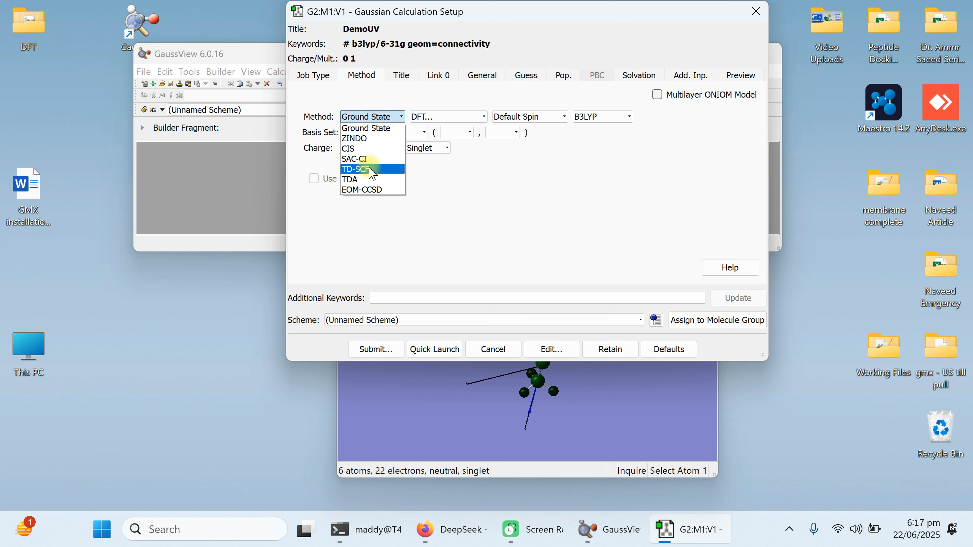
pyautogui.click(375, 170)
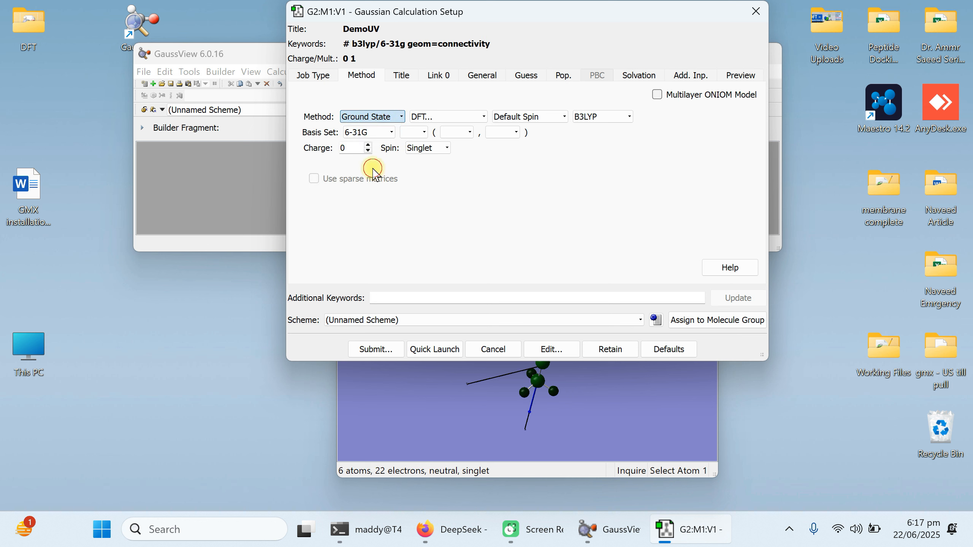
pyautogui.click(441, 121)
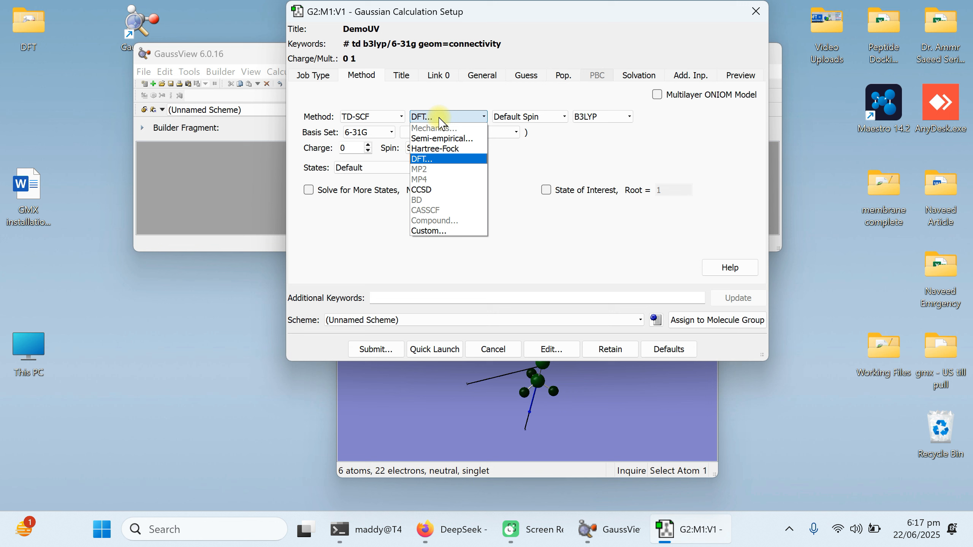
pyautogui.click(440, 165)
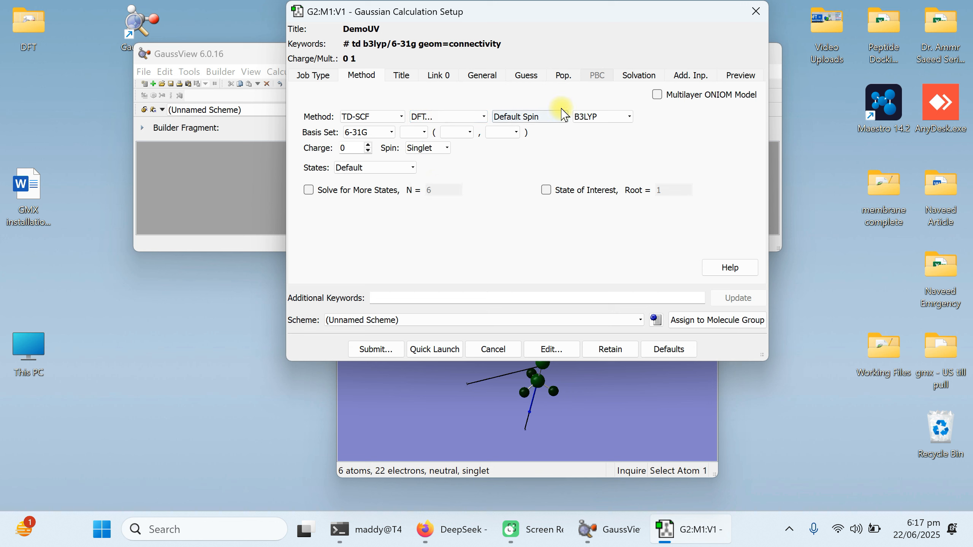
# Select the 6-31G basis set and leave its first polarization function blank.
pyautogui.click(371, 135)
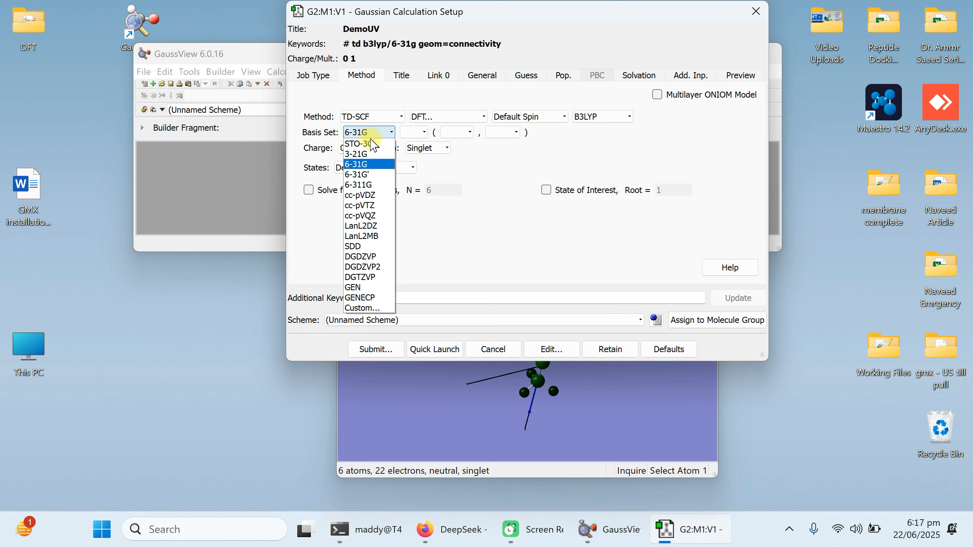
pyautogui.click(378, 165)
pyautogui.click(458, 132)
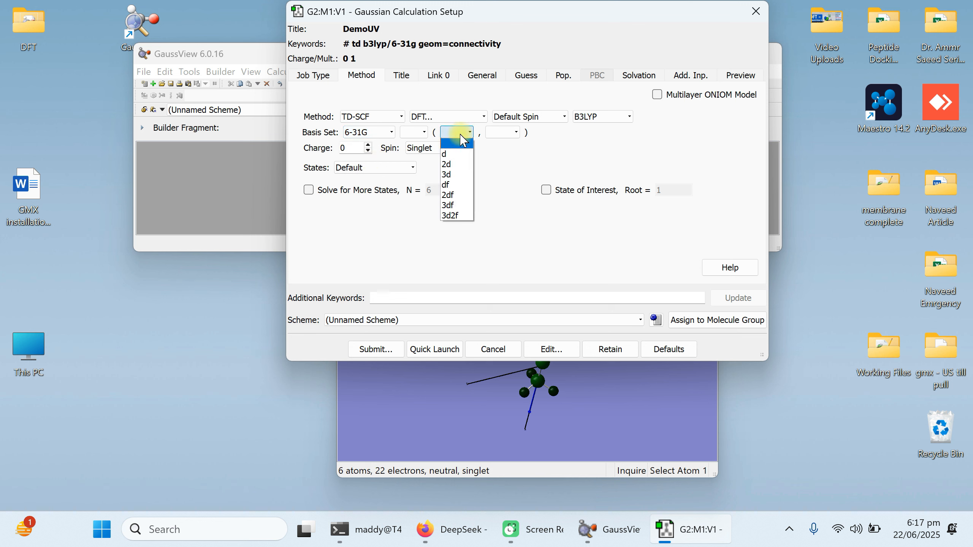
pyautogui.click(458, 146)
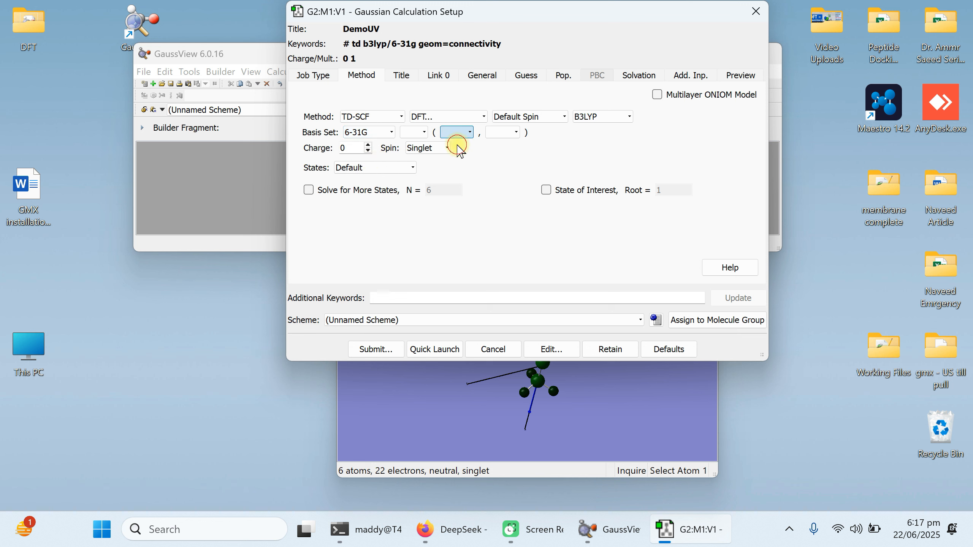
# Save the Gaussian input file as DemoUV1.gjf in the DFT folder and submit the job to Gaussian.
pyautogui.click(400, 76)
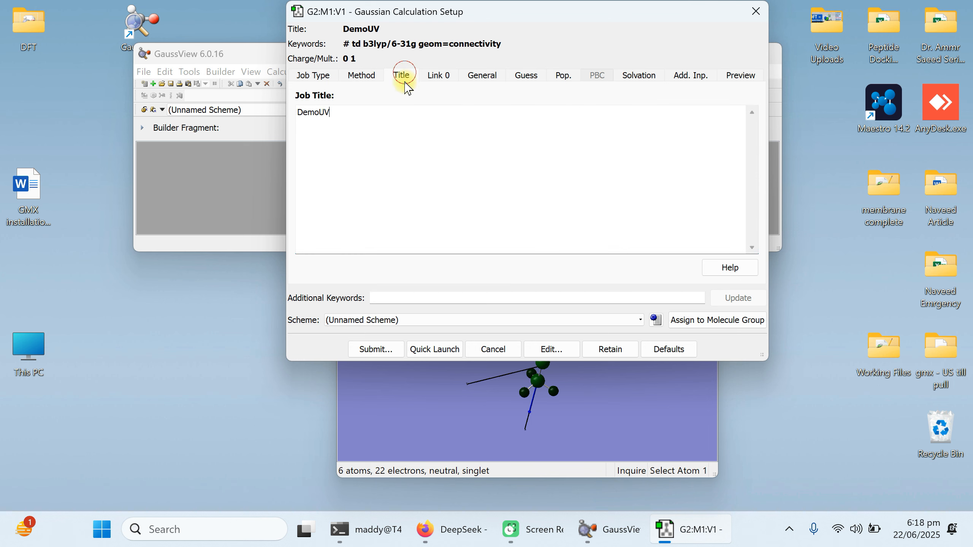
pyautogui.doubleClick(334, 111)
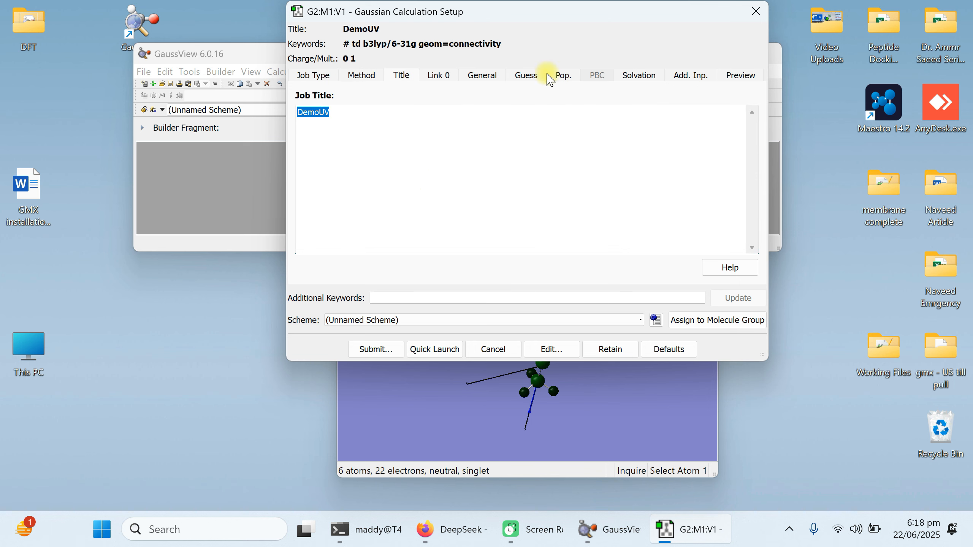
pyautogui.click(362, 78)
pyautogui.click(378, 350)
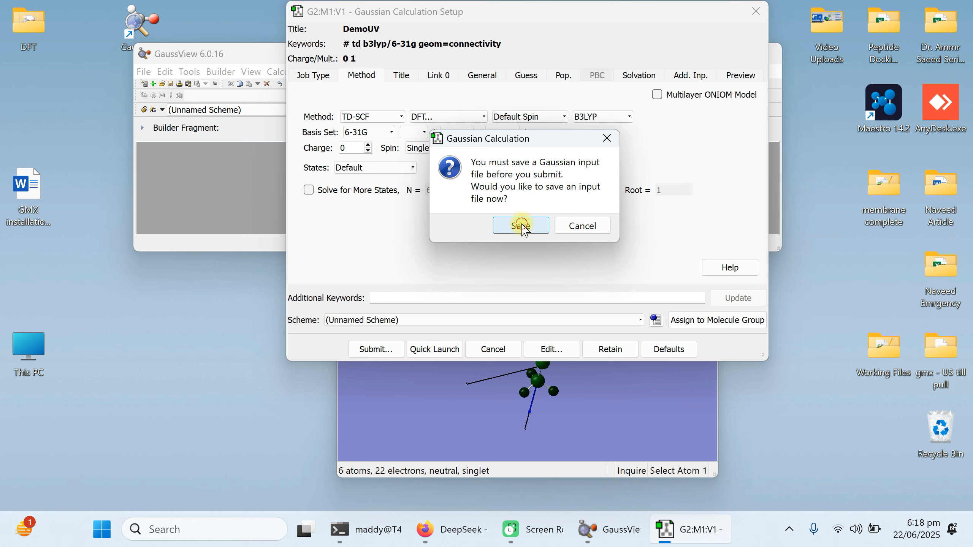
pyautogui.click(521, 226)
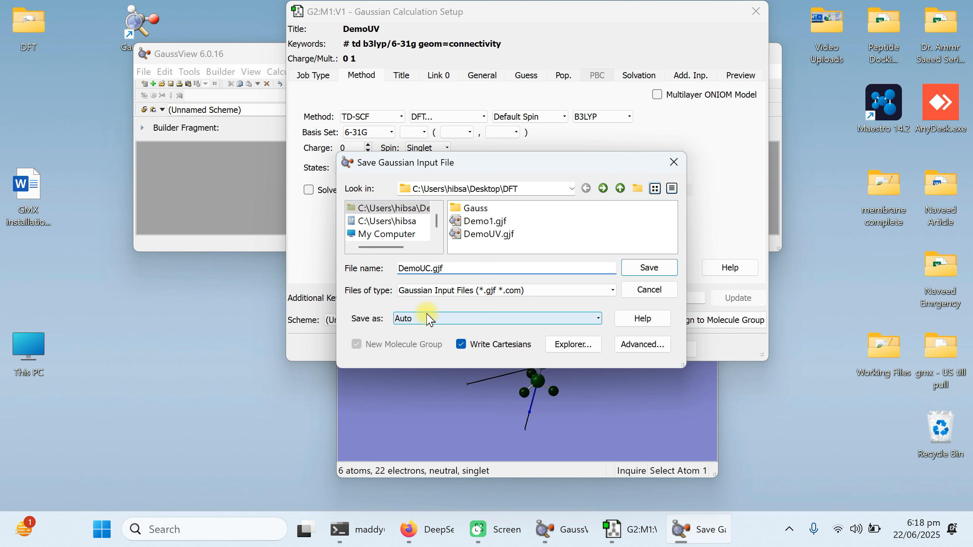
pyautogui.write('UV1')
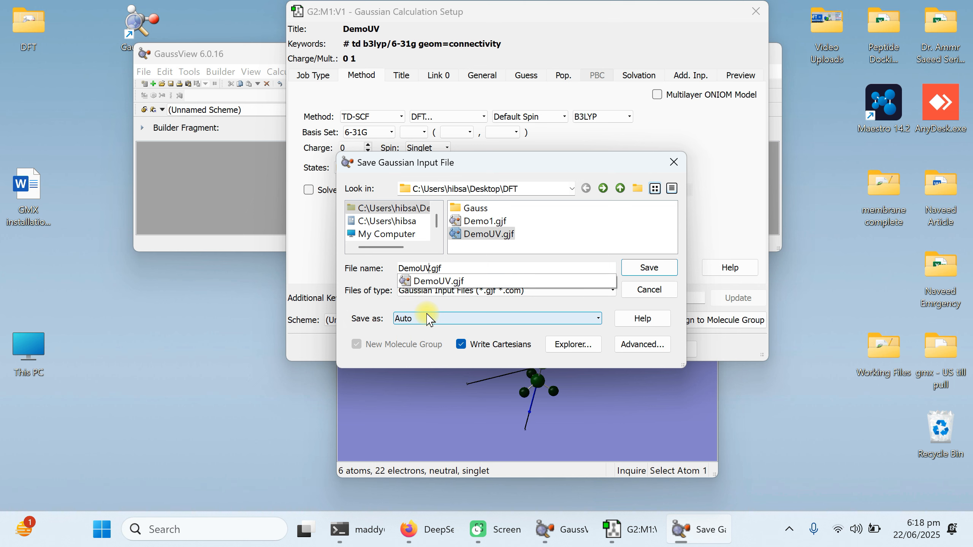
pyautogui.click(651, 268)
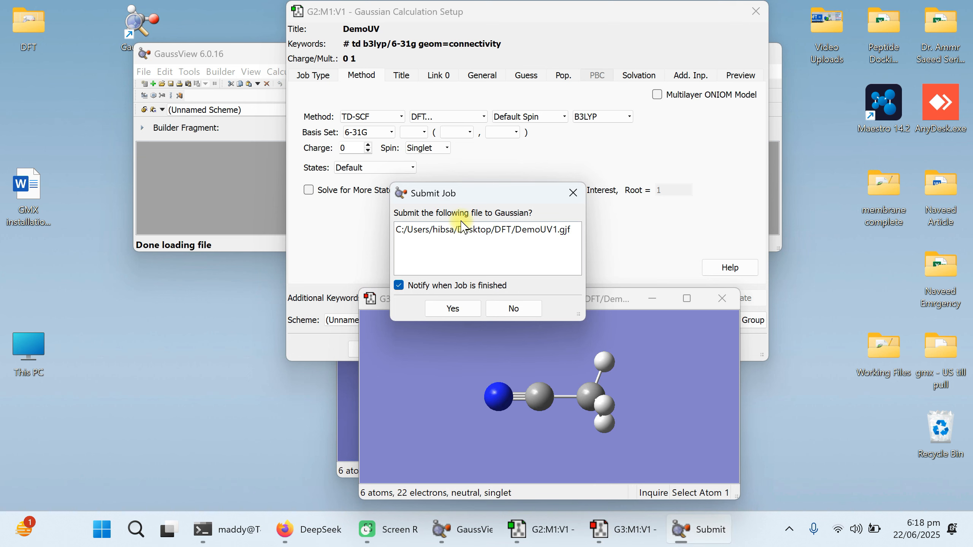
pyautogui.click(456, 309)
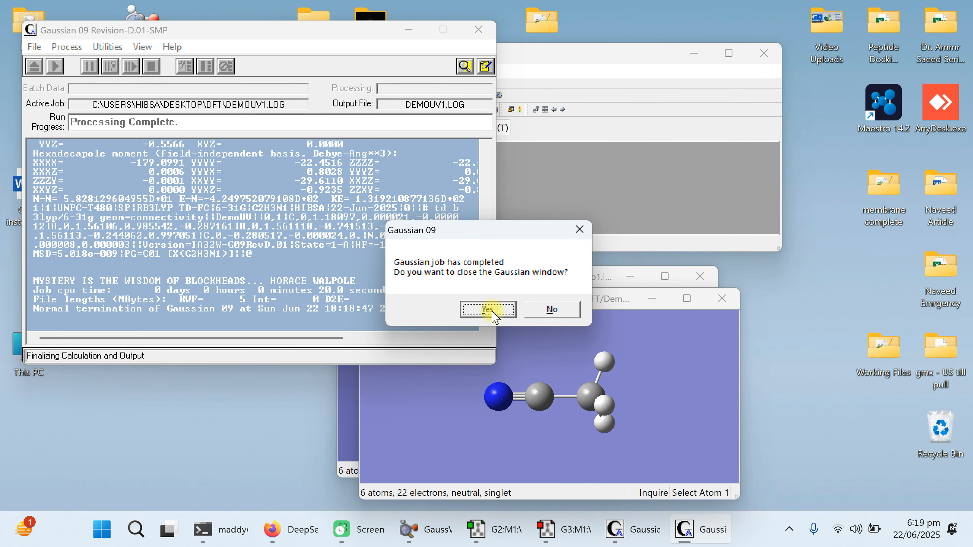
# Close the completed Gaussian run and open only the DemoUV1.log result file, leaving out the checkpoint file.
pyautogui.click(495, 317)
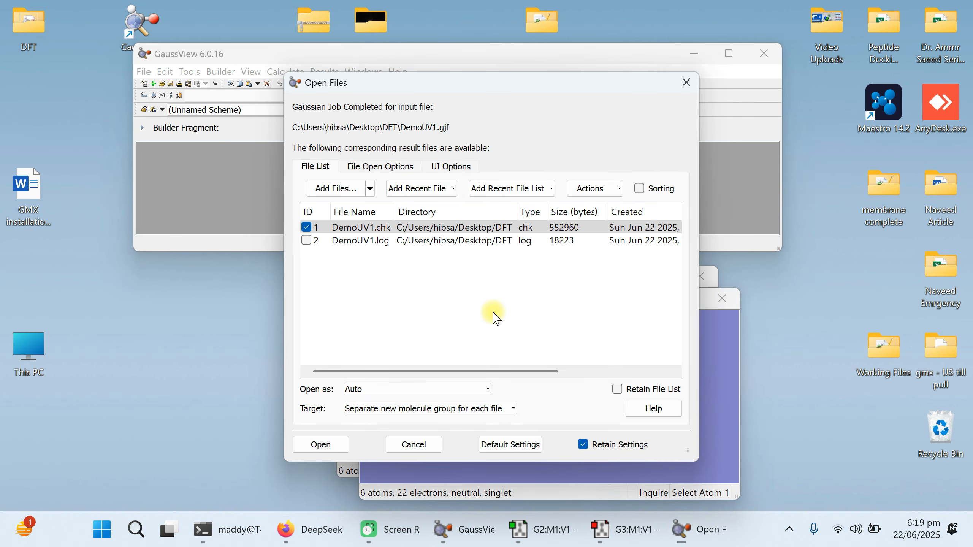
pyautogui.click(306, 227)
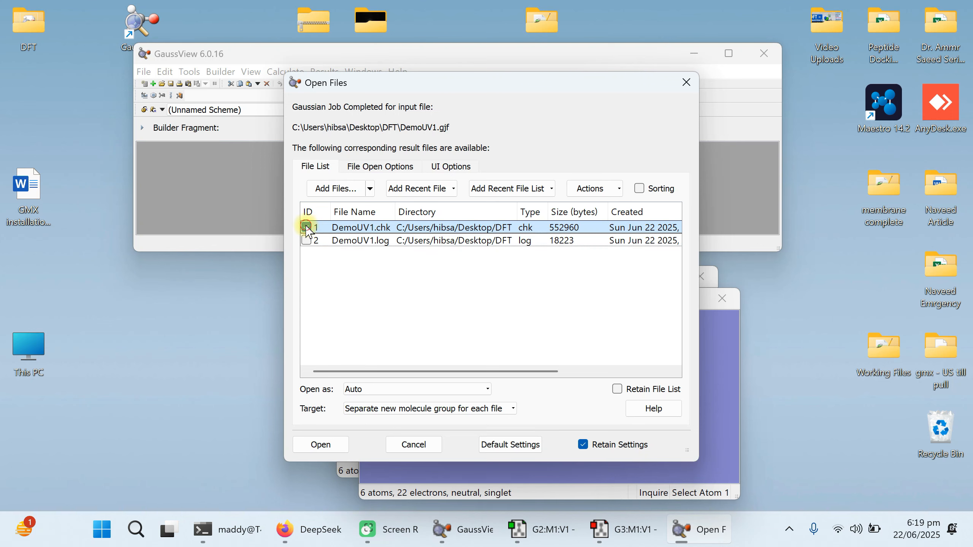
pyautogui.click(306, 241)
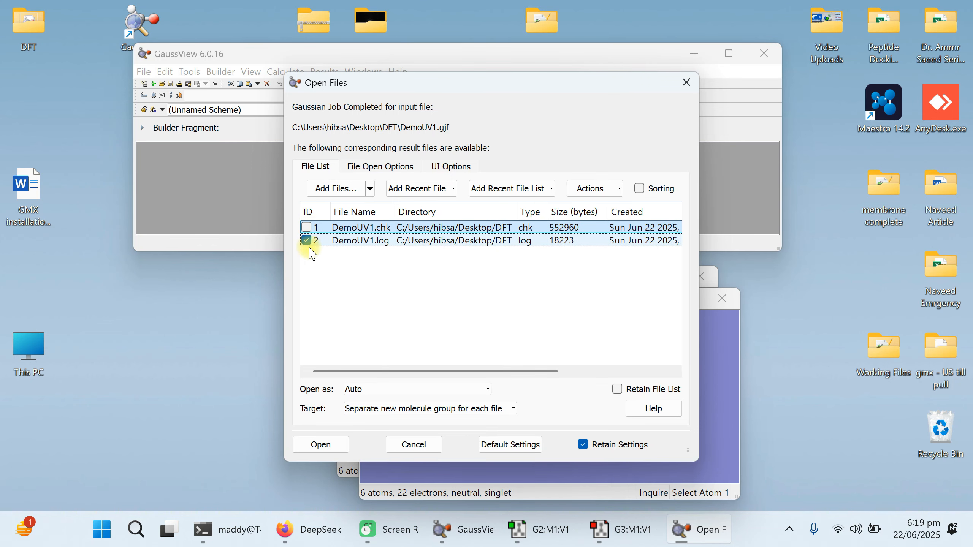
pyautogui.click(320, 445)
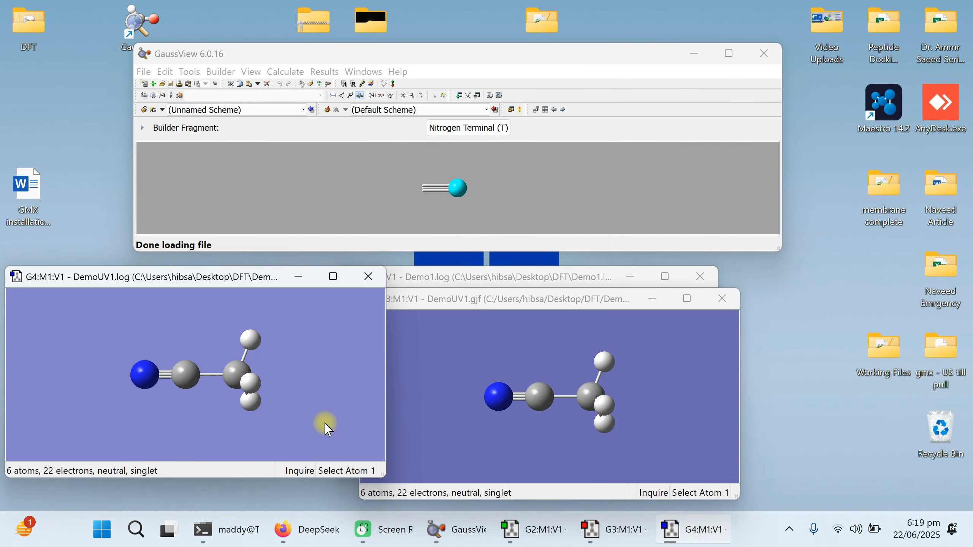
# Display the UV-Vis results of the DemoUV1.log molecule in a maximized spectra window.
pyautogui.moveTo(245, 287); pyautogui.dragTo(334, 191)
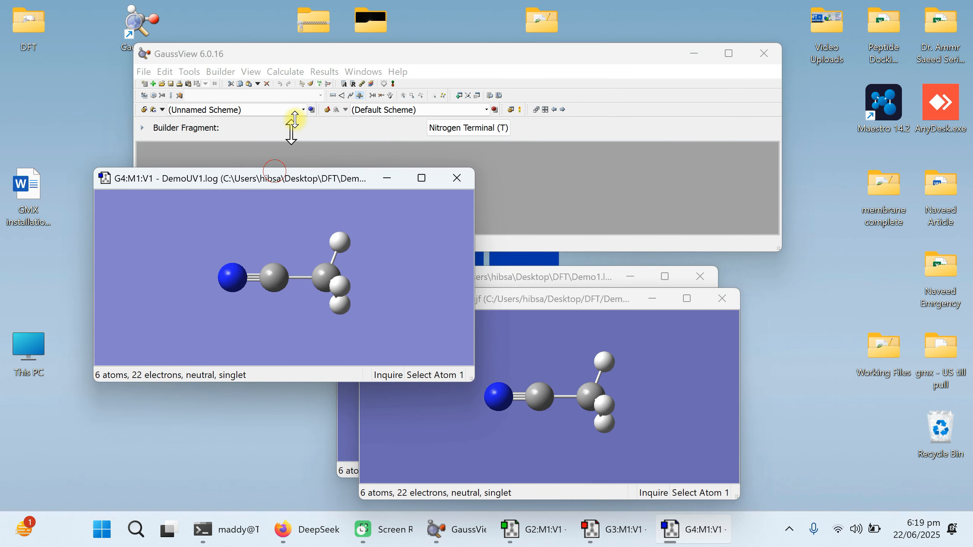
pyautogui.moveTo(274, 170); pyautogui.dragTo(275, 119)
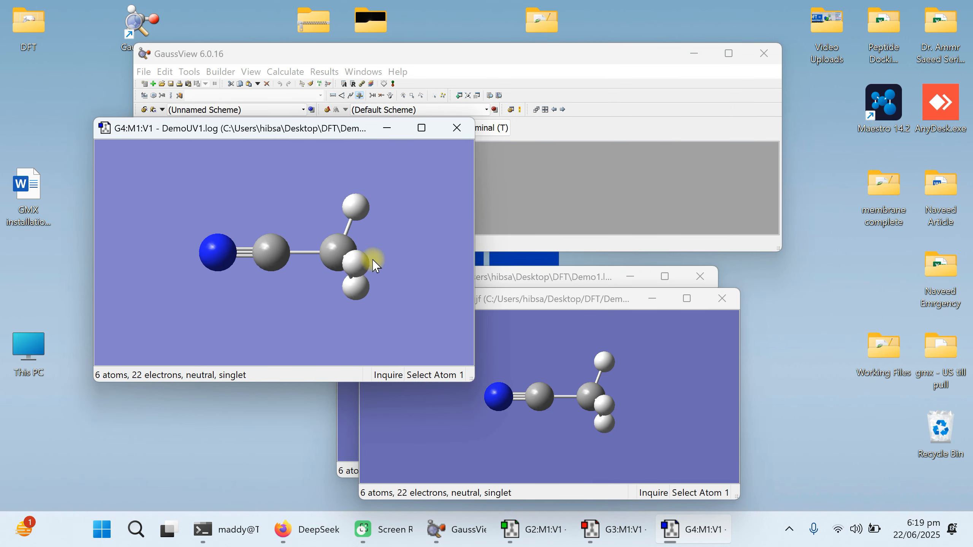
pyautogui.rightClick(410, 221)
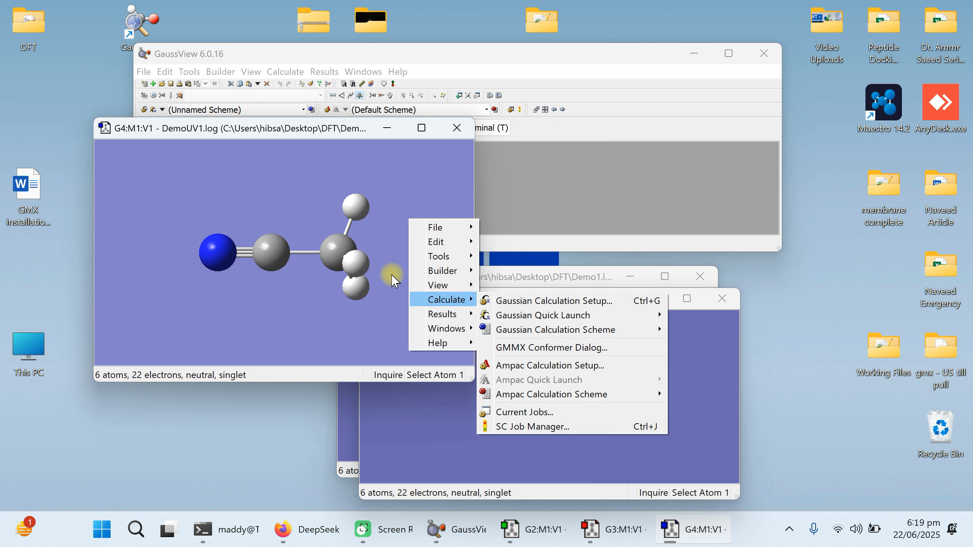
pyautogui.moveTo(454, 315)
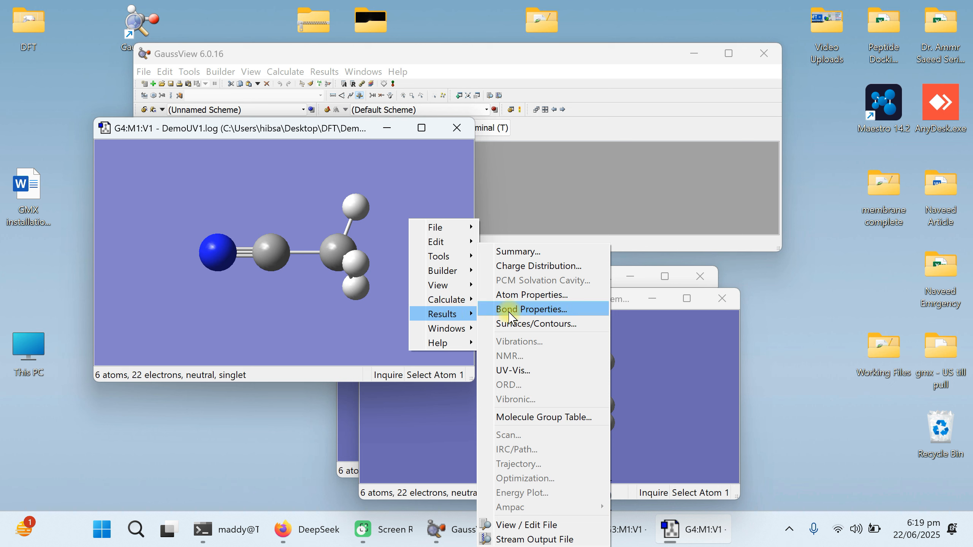
pyautogui.click(539, 372)
pyautogui.moveTo(649, 149); pyautogui.dragTo(472, 119)
pyautogui.click(645, 121)
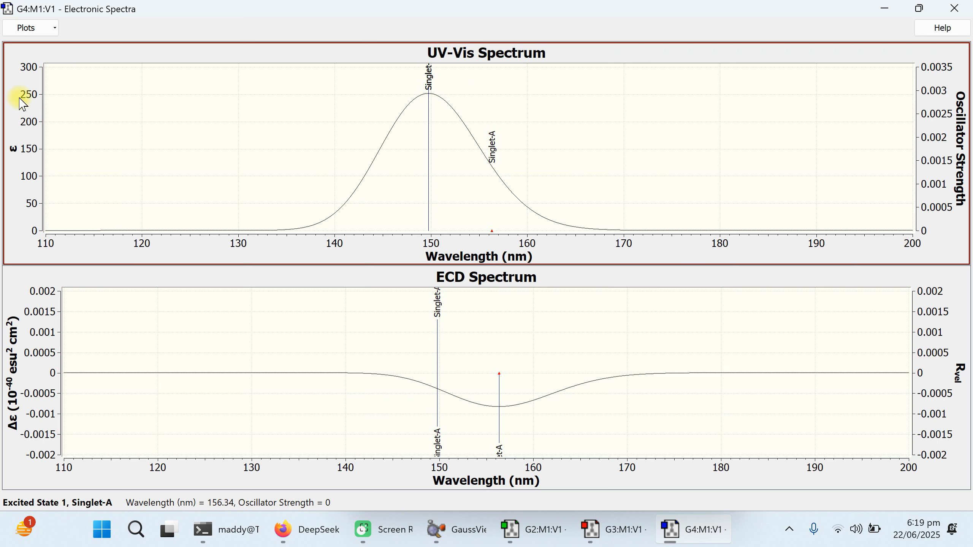
# Save the UV-Vis spectrum data as the text file DemoUV1_uvvis.txt in the DFT folder.
pyautogui.click(31, 29)
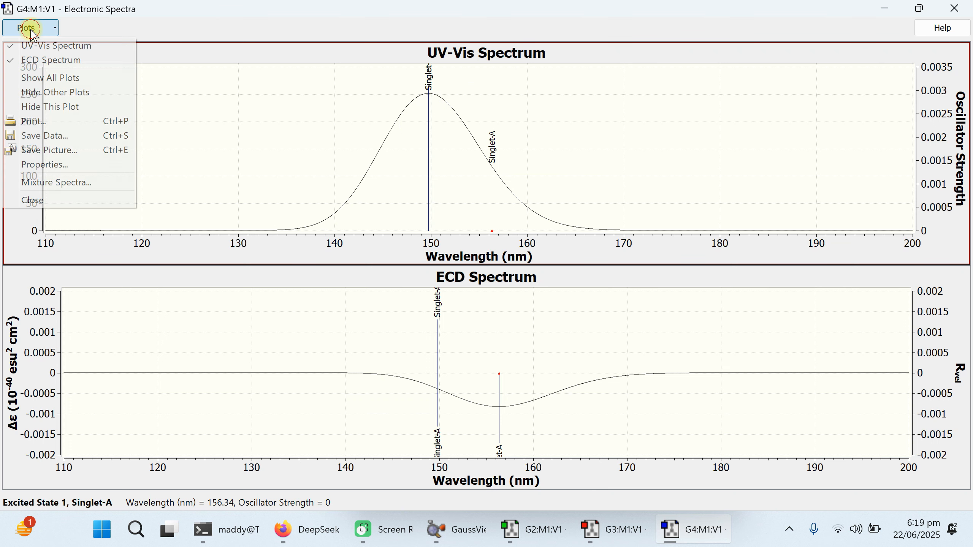
pyautogui.click(60, 136)
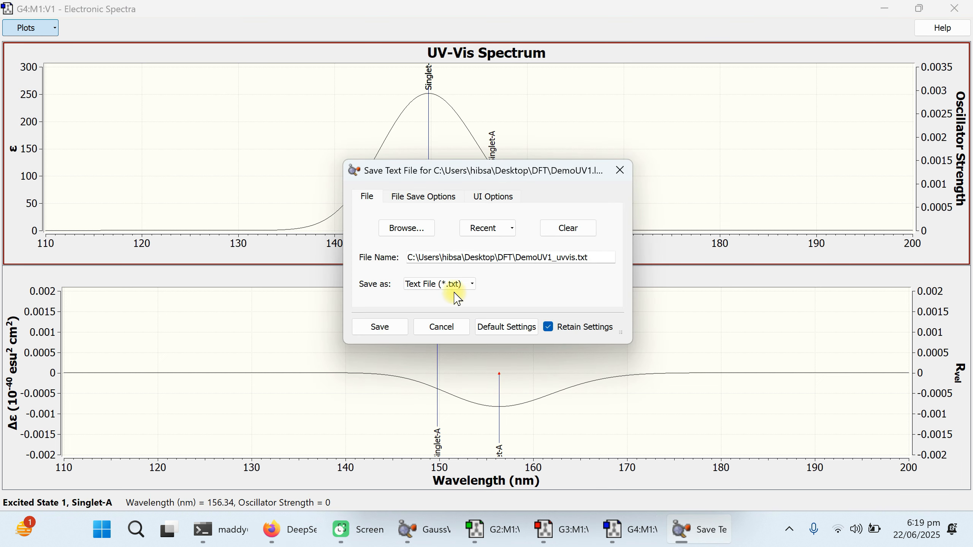
pyautogui.click(395, 328)
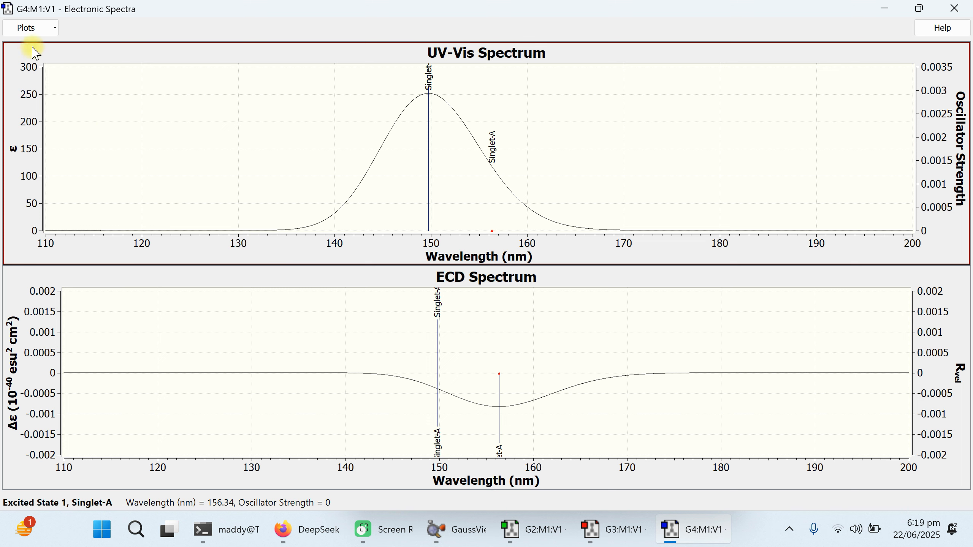
# Save the UV-Vis spectrum picture as the JPEG file DemoUV1_uvvis.jpg and close the spectra window.
pyautogui.click(27, 27)
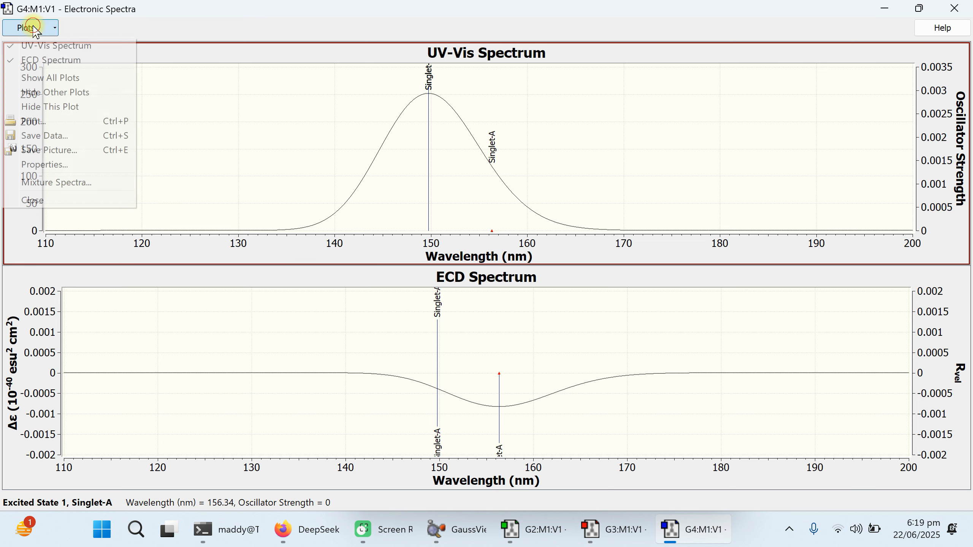
pyautogui.click(79, 150)
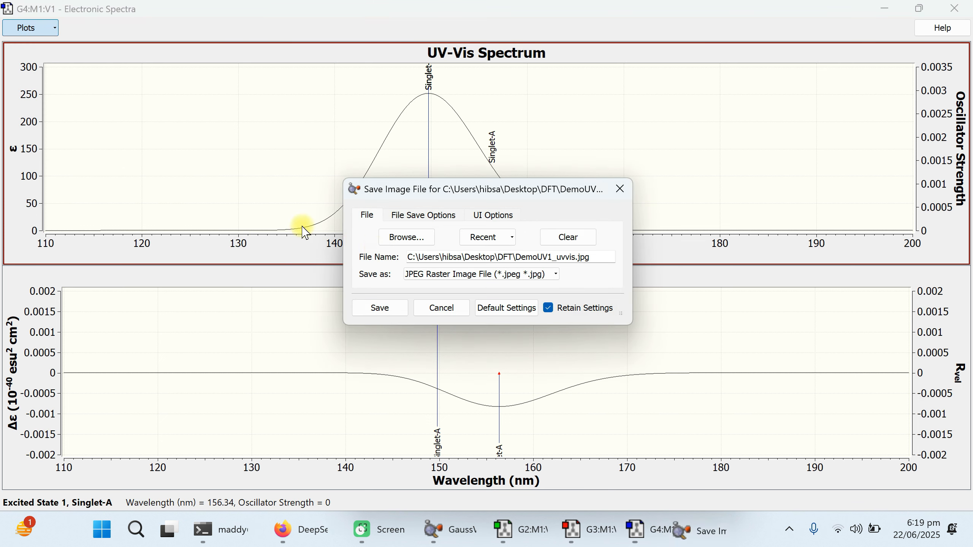
pyautogui.click(400, 306)
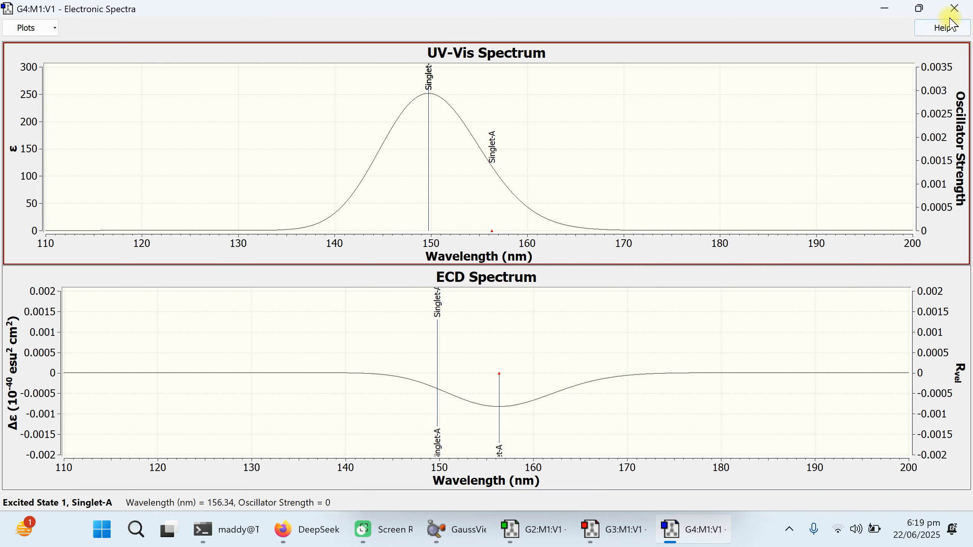
pyautogui.click(954, 8)
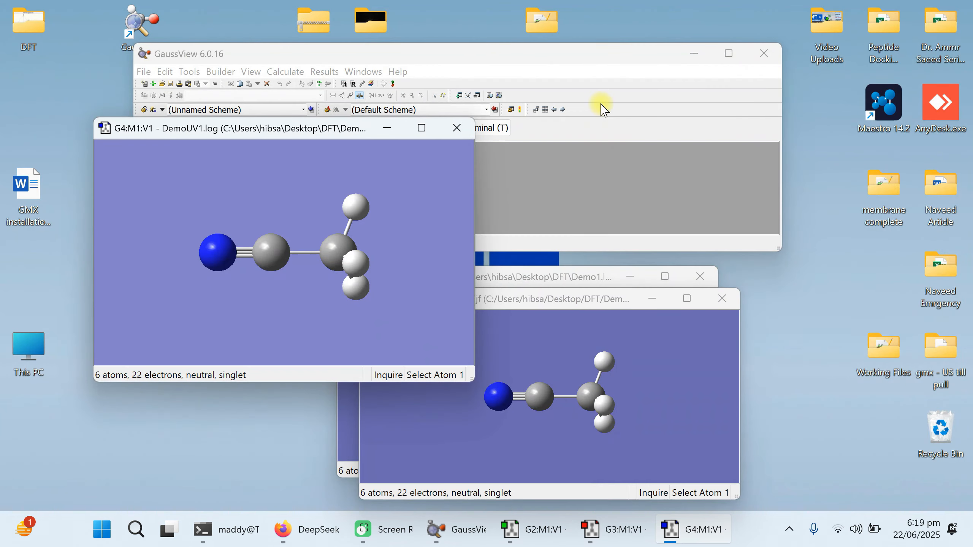
# Open the DFT folder on the desktop and view the saved DemoUV1_uvvis.jpg spectrum image.
pyautogui.doubleClick(27, 21)
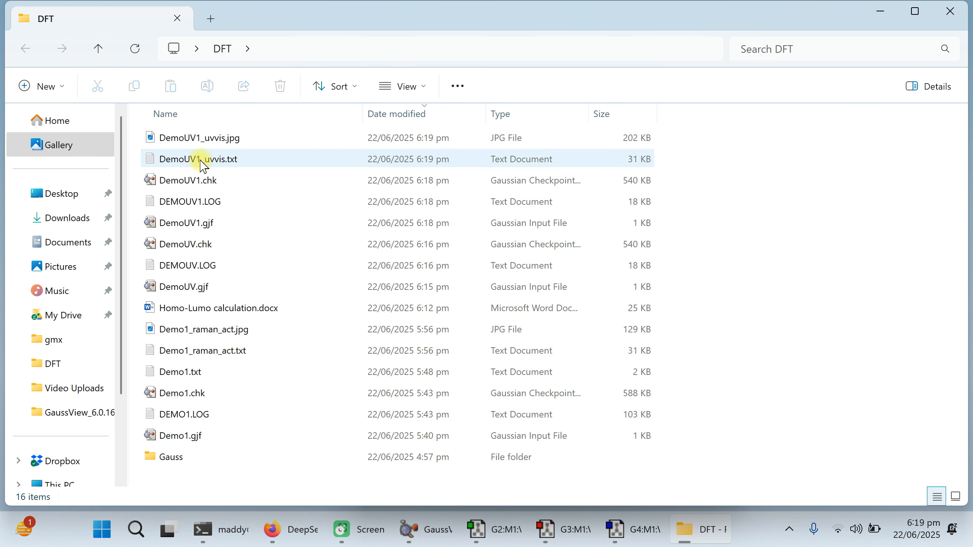
pyautogui.click(178, 137)
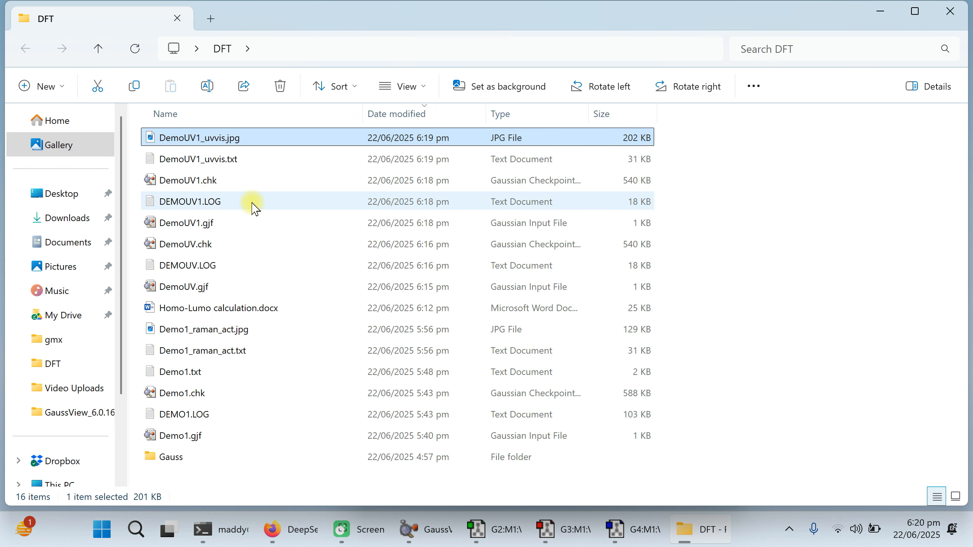
pyautogui.press('Return')
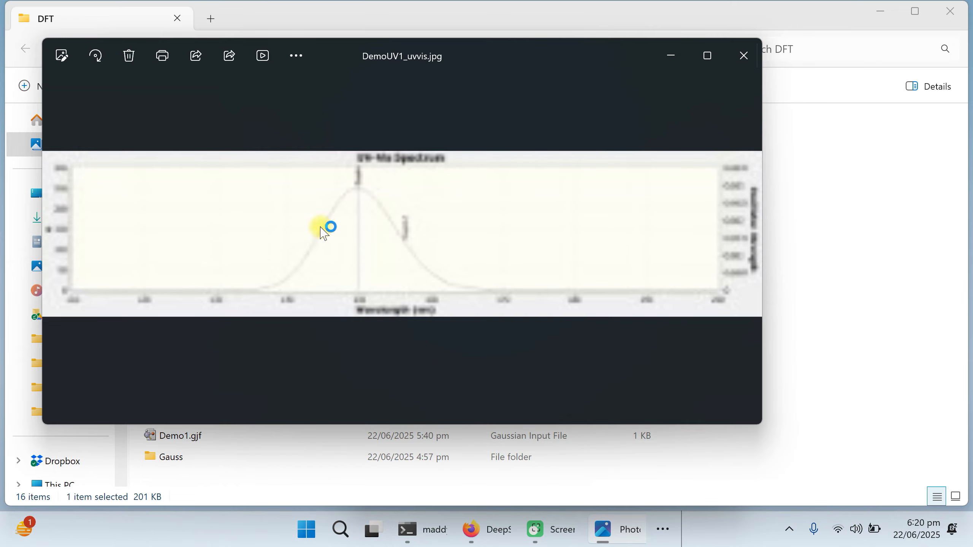
pyautogui.click(744, 56)
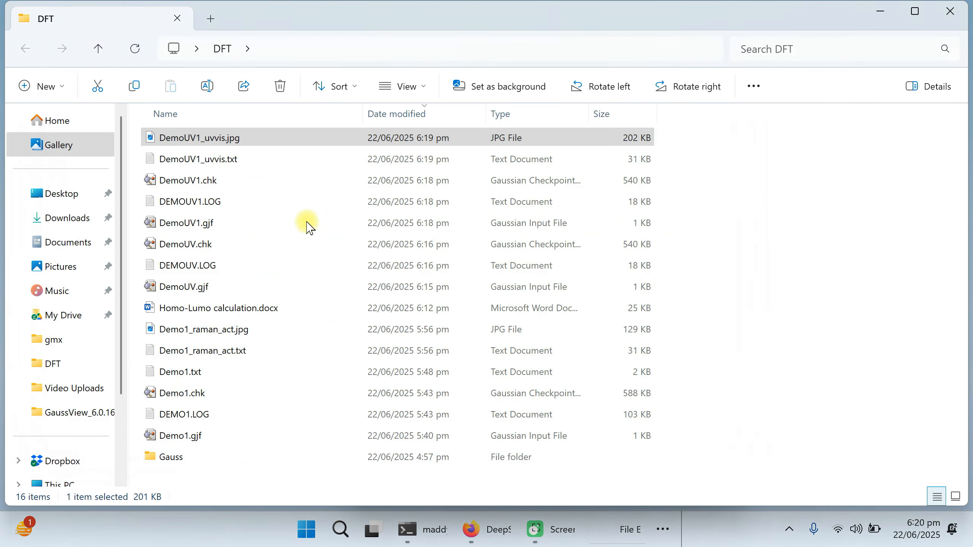
# Examine the peak information and spectra columns in DemoUV1_uvvis.txt, and put the DFT folder out of view.
pyautogui.click(217, 159)
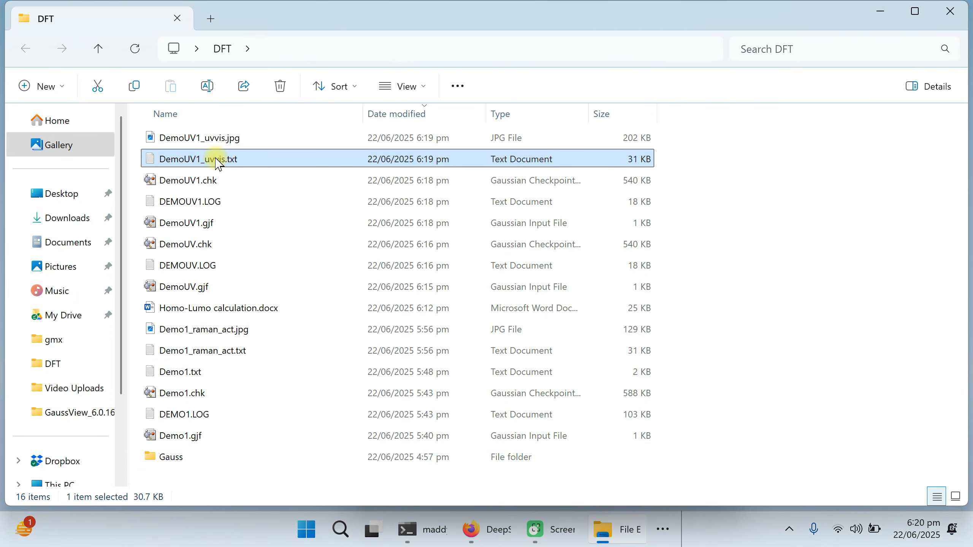
pyautogui.doubleClick(215, 158)
pyautogui.scroll(-10, 457, 314)
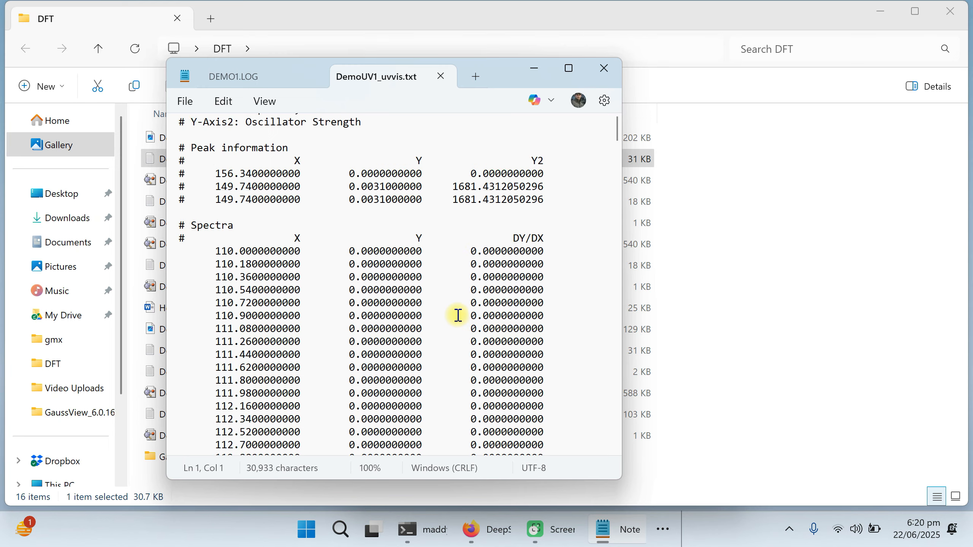
pyautogui.scroll(10, 460, 312)
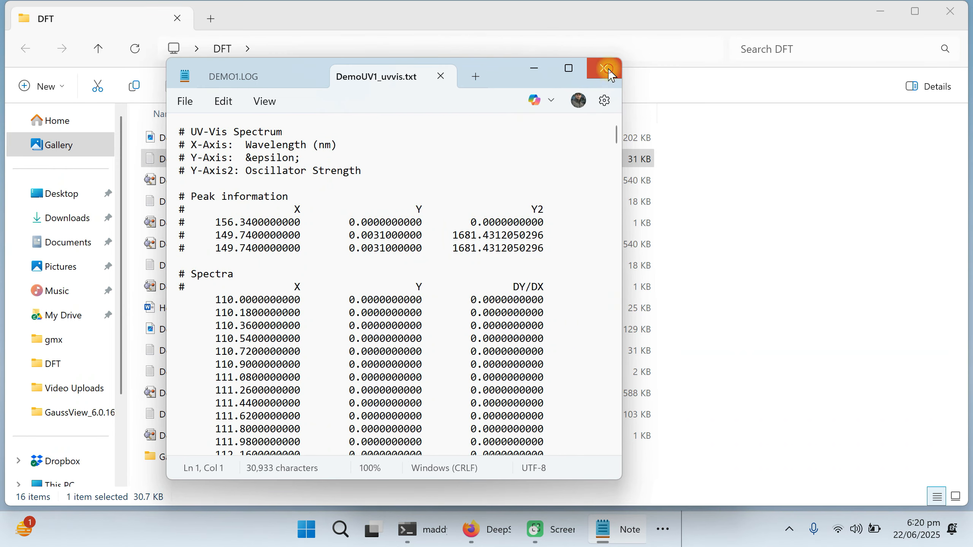
pyautogui.click(604, 68)
pyautogui.click(880, 11)
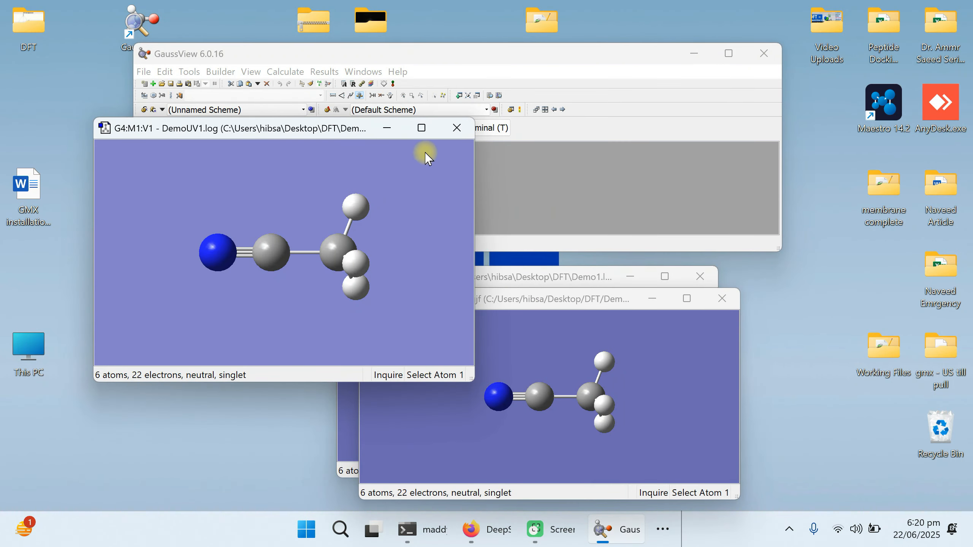
# Minimize the DemoUV1.log molecule window and create a new Microsoft Excel worksheet on the desktop with the default name.
pyautogui.click(386, 128)
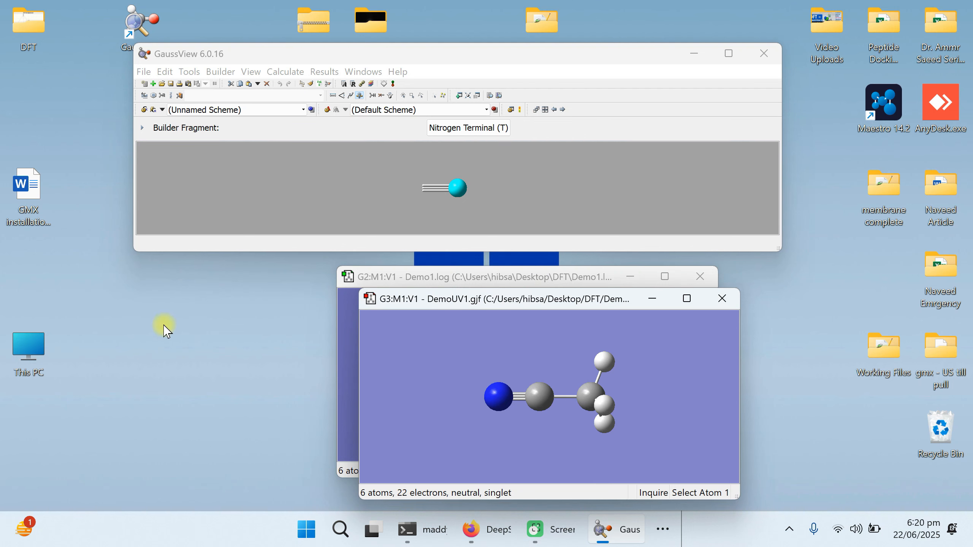
pyautogui.rightClick(168, 330)
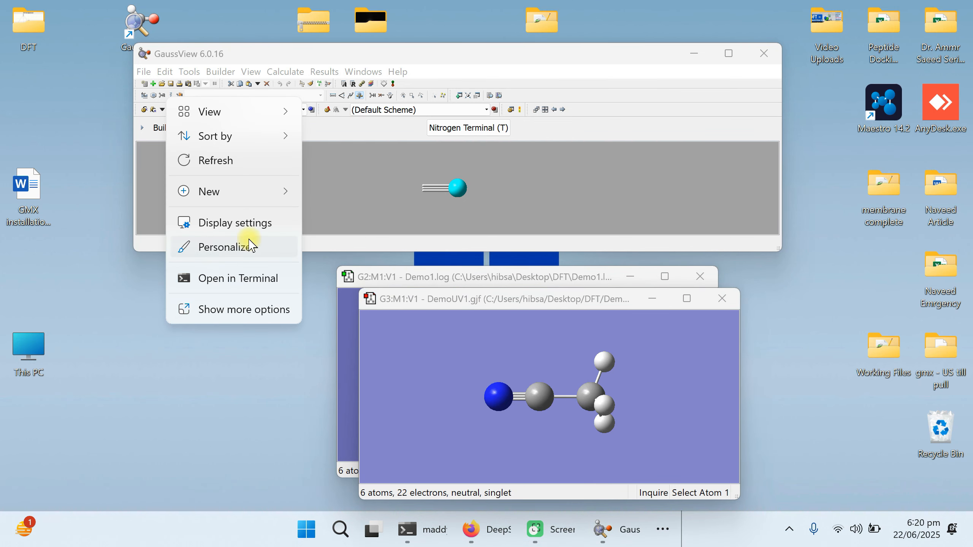
pyautogui.moveTo(269, 195)
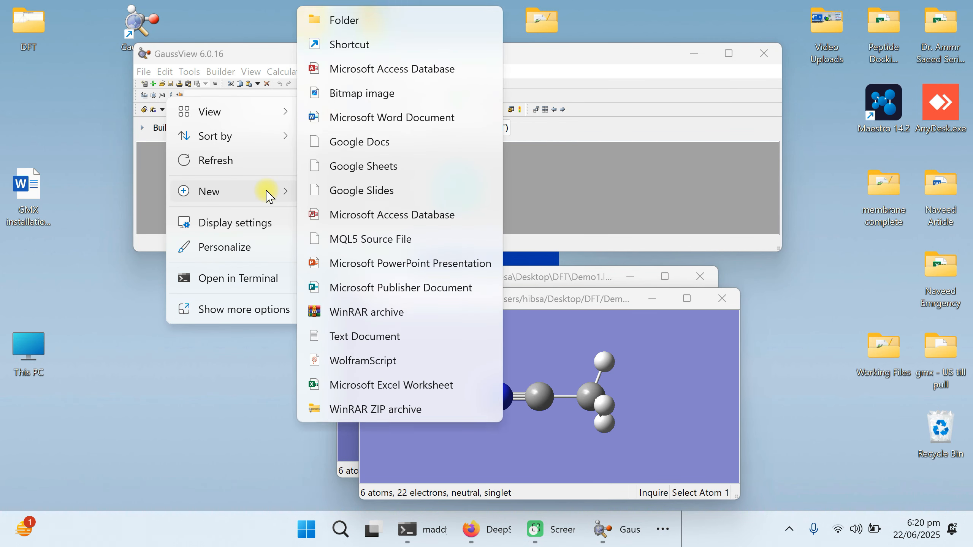
pyautogui.click(362, 384)
pyautogui.click(282, 348)
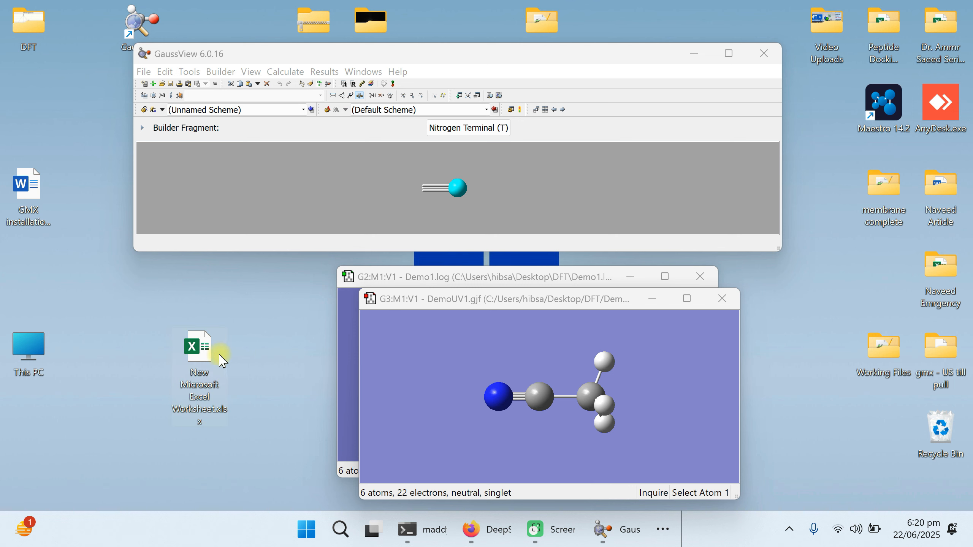
# Open the new Excel worksheet from the desktop and browse to the DFT folder for a file to open, listing all file types.
pyautogui.doubleClick(195, 361)
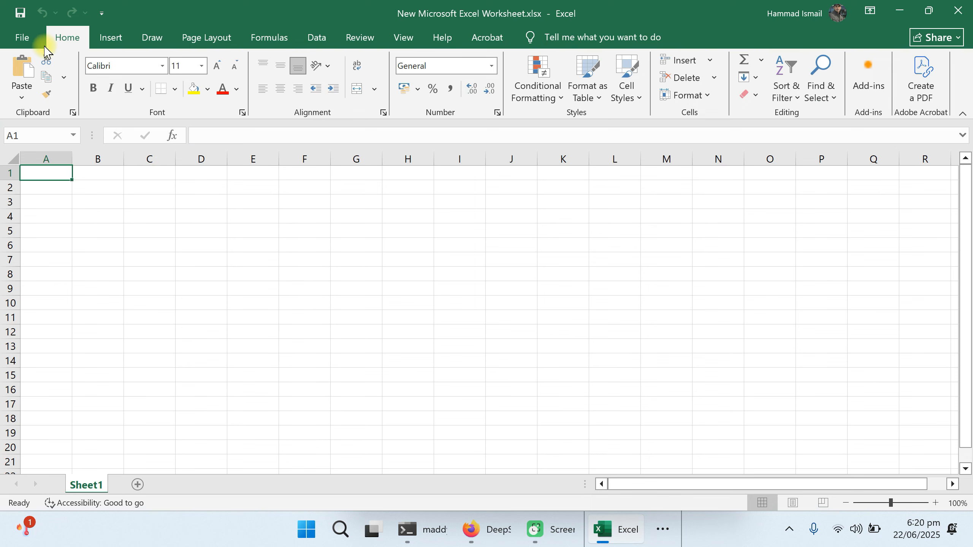
pyautogui.click(22, 37)
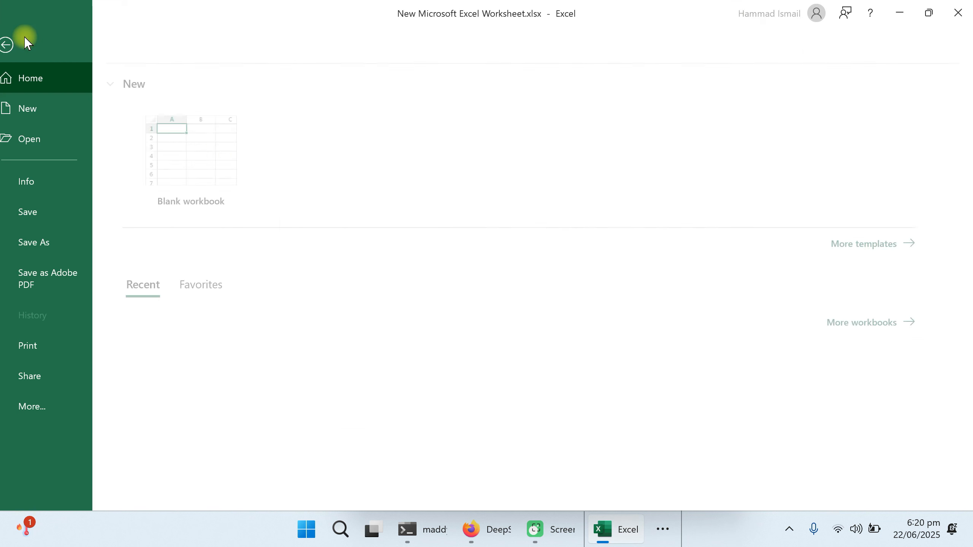
pyautogui.click(40, 138)
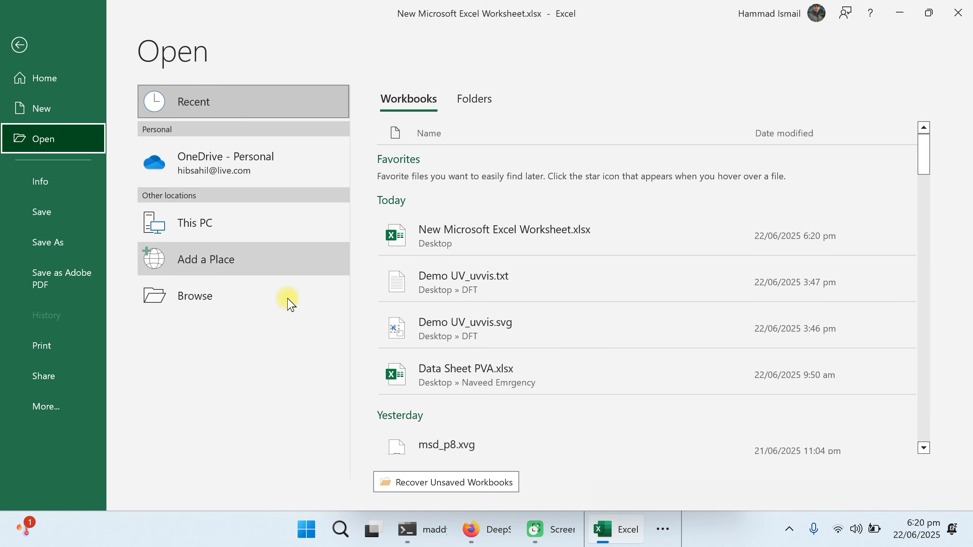
pyautogui.click(206, 306)
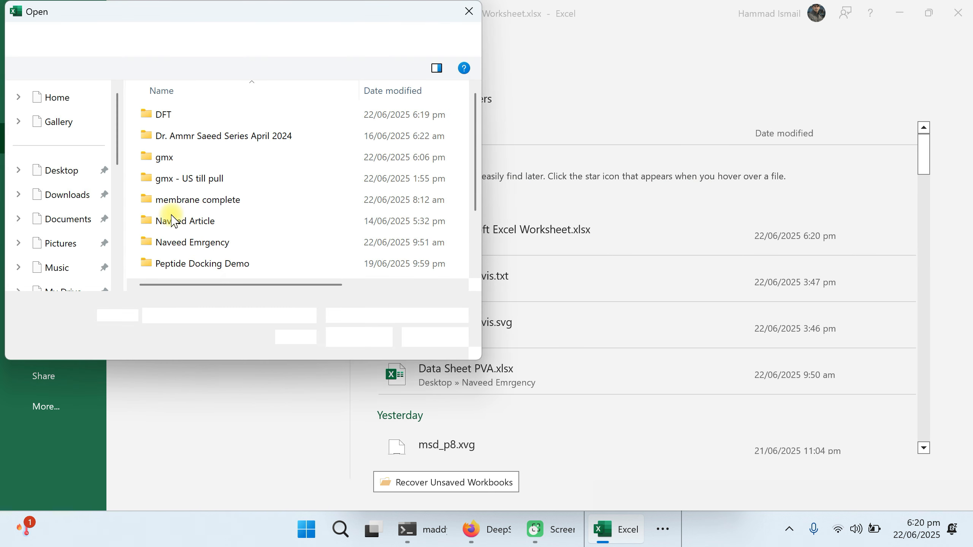
pyautogui.doubleClick(160, 119)
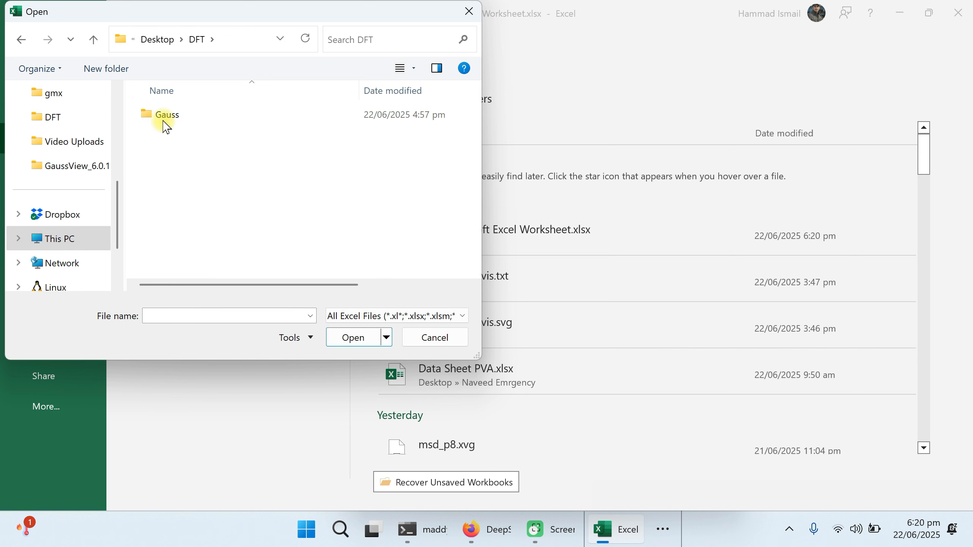
pyautogui.click(354, 316)
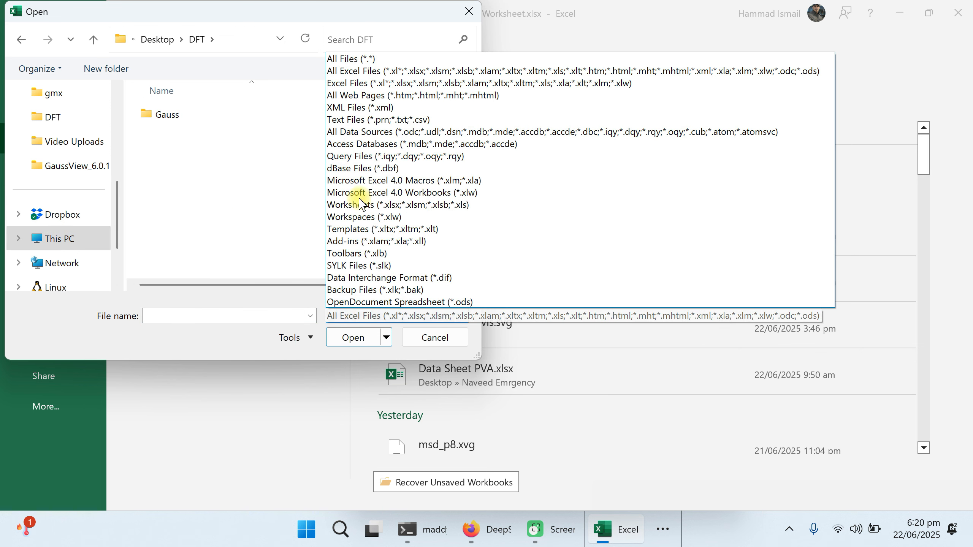
pyautogui.click(356, 61)
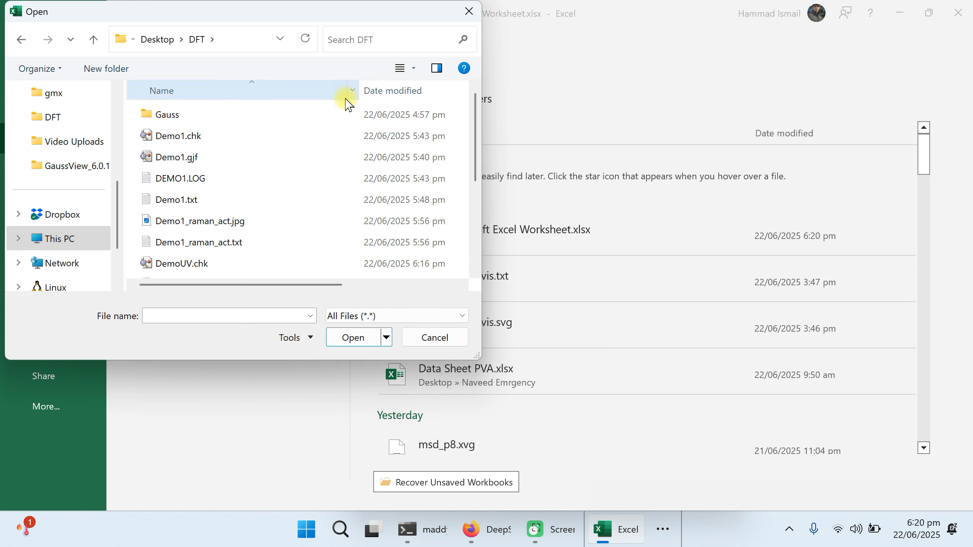
# Choose DemoUV1_uvvis.txt in the DFT folder and open it for text import.
pyautogui.scroll(-3, 199, 207)
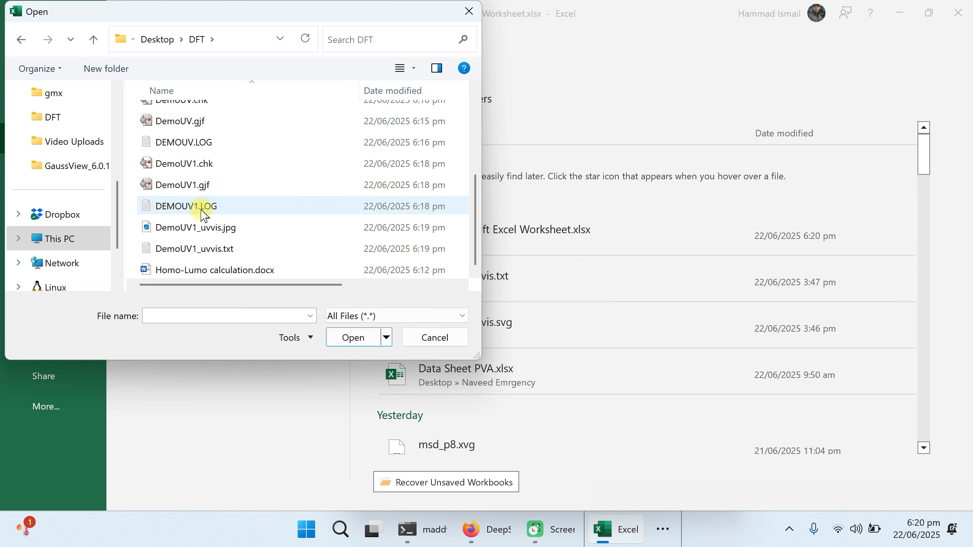
pyautogui.click(170, 253)
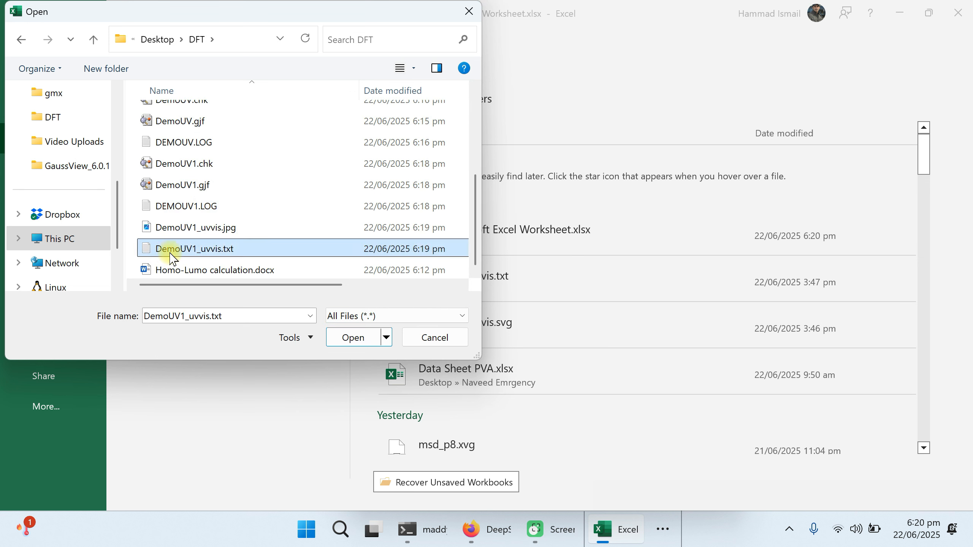
pyautogui.click(209, 252)
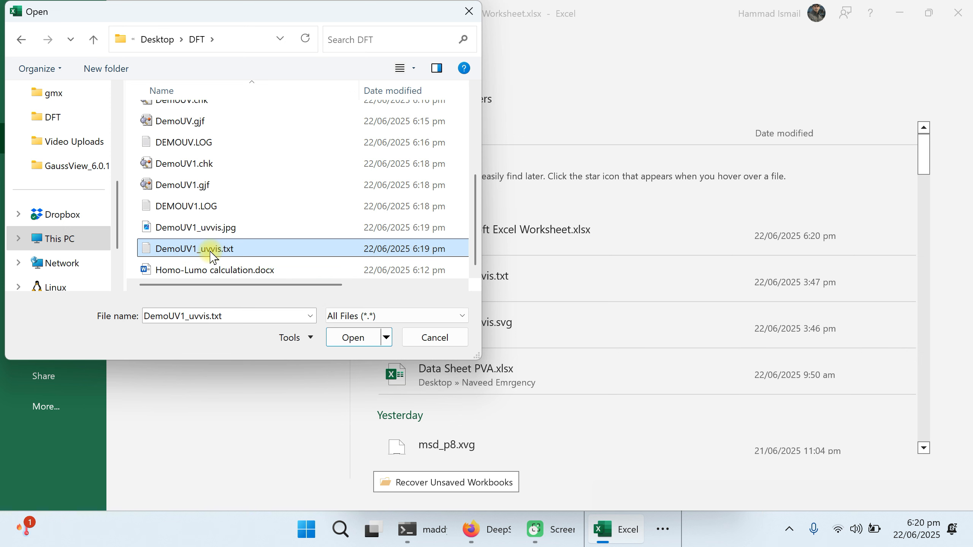
pyautogui.click(265, 210)
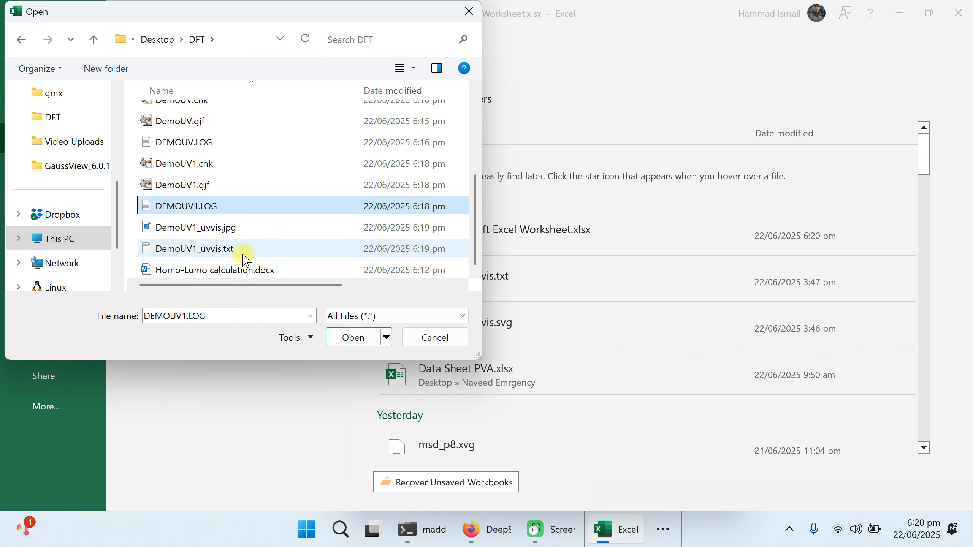
pyautogui.click(221, 250)
pyautogui.click(354, 337)
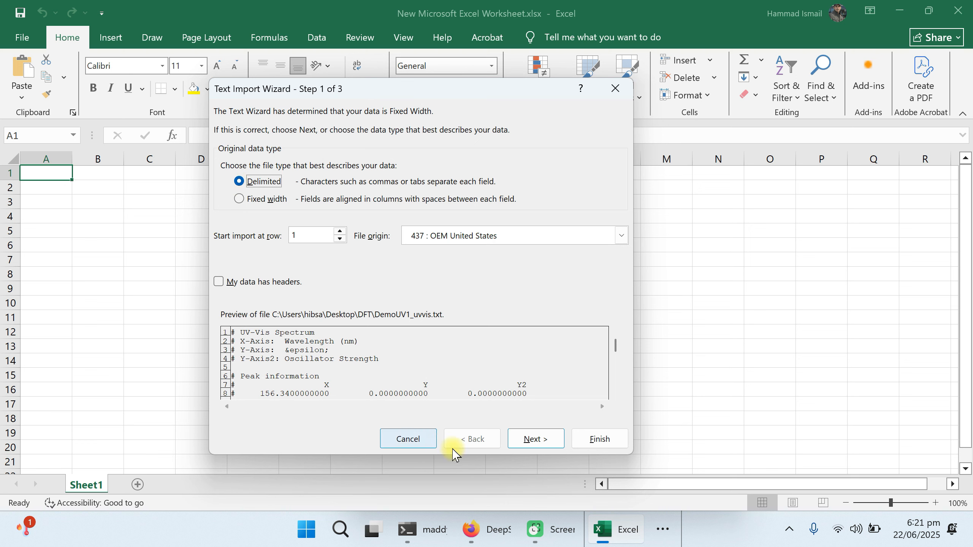
# Import the text file as delimited data, using both tab and space as delimiters.
pyautogui.click(536, 439)
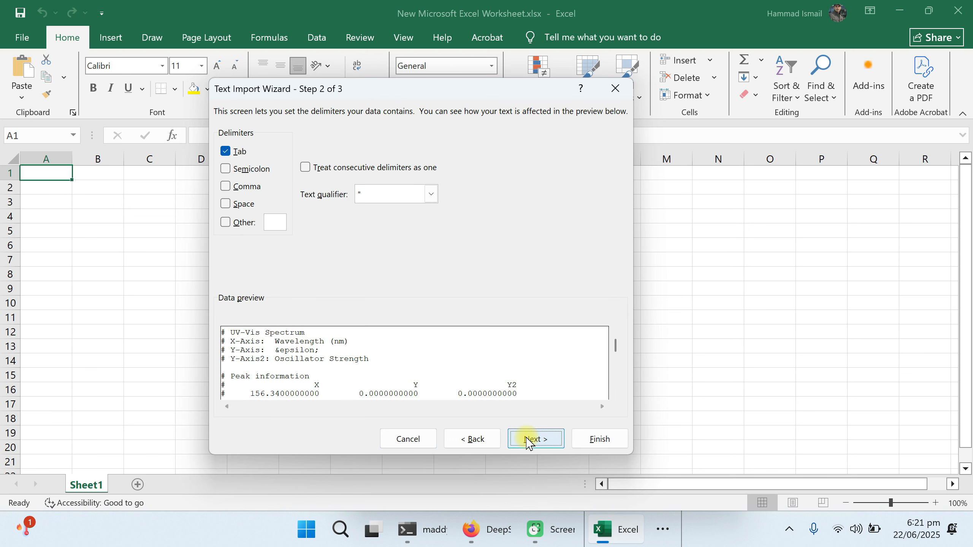
pyautogui.click(225, 204)
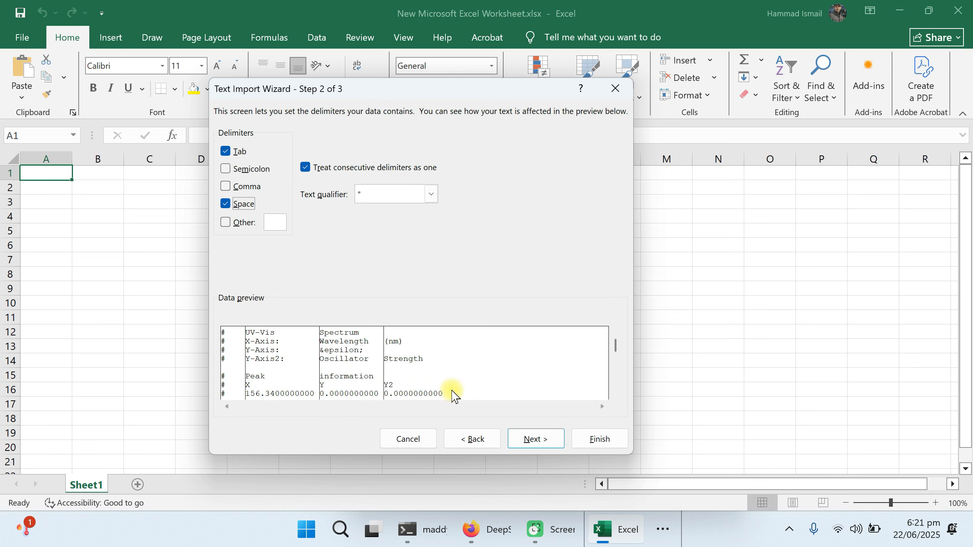
pyautogui.click(535, 439)
pyautogui.click(580, 439)
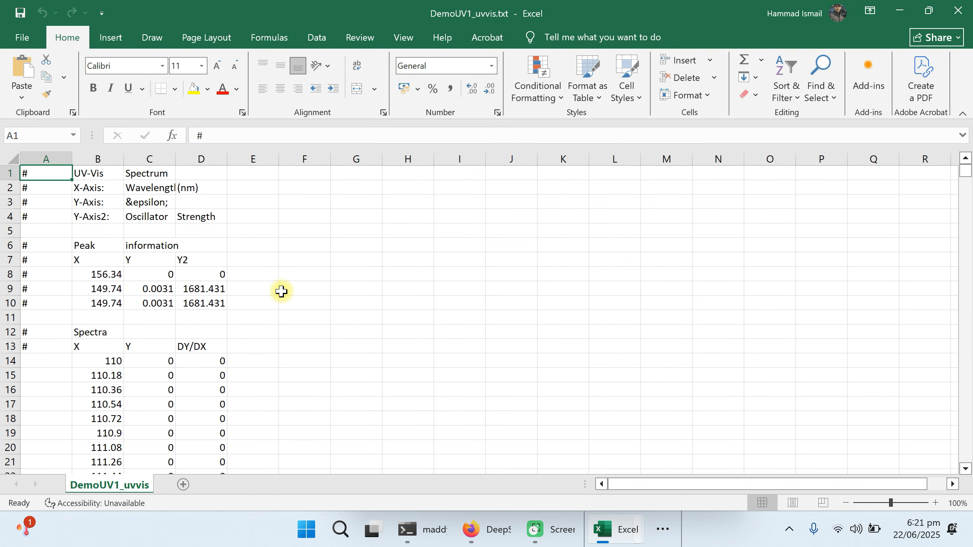
pyautogui.scroll(-2, 281, 291)
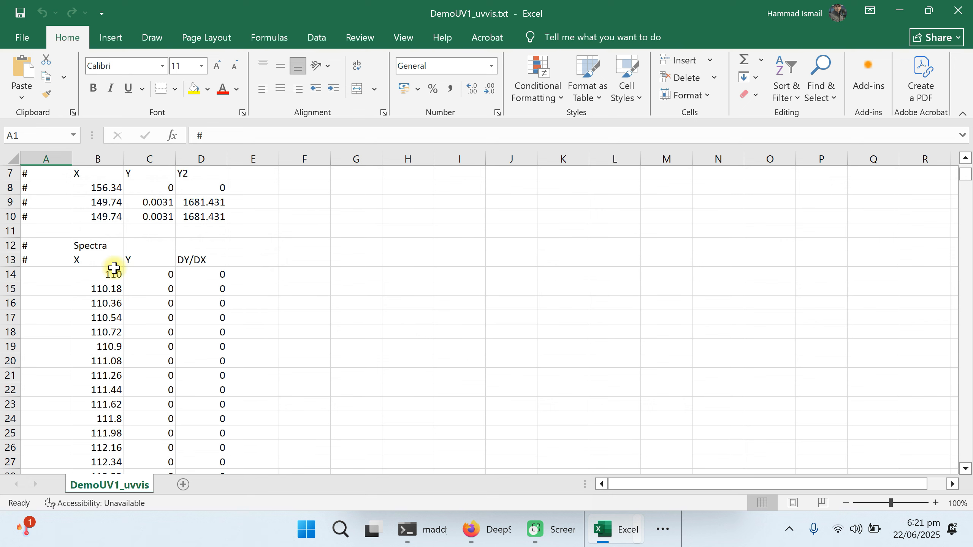
pyautogui.moveTo(113, 262); pyautogui.dragTo(176, 373)
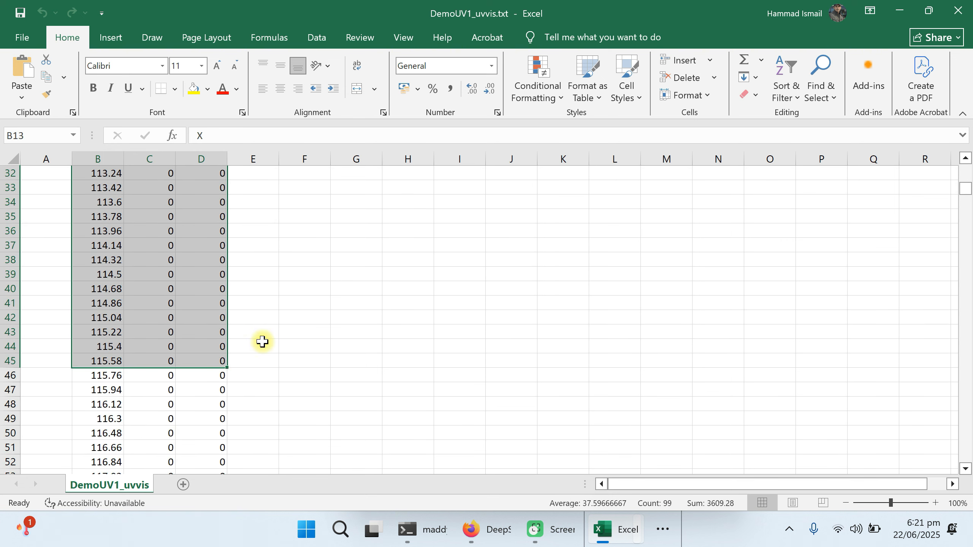
pyautogui.scroll(8, 264, 333)
pyautogui.scroll(1, 264, 333)
pyautogui.click(356, 303)
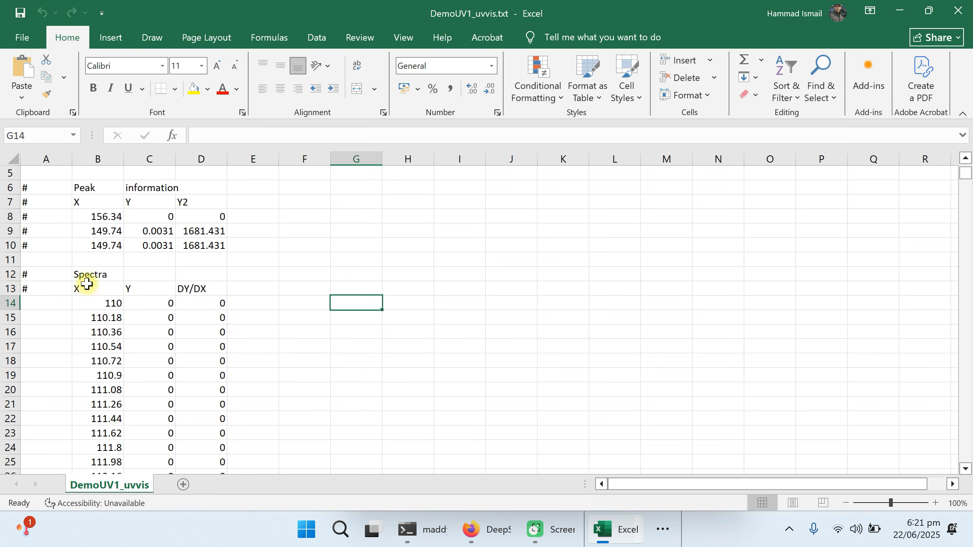
# Plot the whole Spectra table, from the X, Y and DY/DX headers in row 13 to its last row, as a scatter chart with smooth lines.
pyautogui.moveTo(86, 292); pyautogui.dragTo(205, 449)
pyautogui.scroll(-20, 78, 272)
pyautogui.scroll(-20, 84, 274)
pyautogui.scroll(-3, 84, 274)
pyautogui.scroll(20, 488, 266)
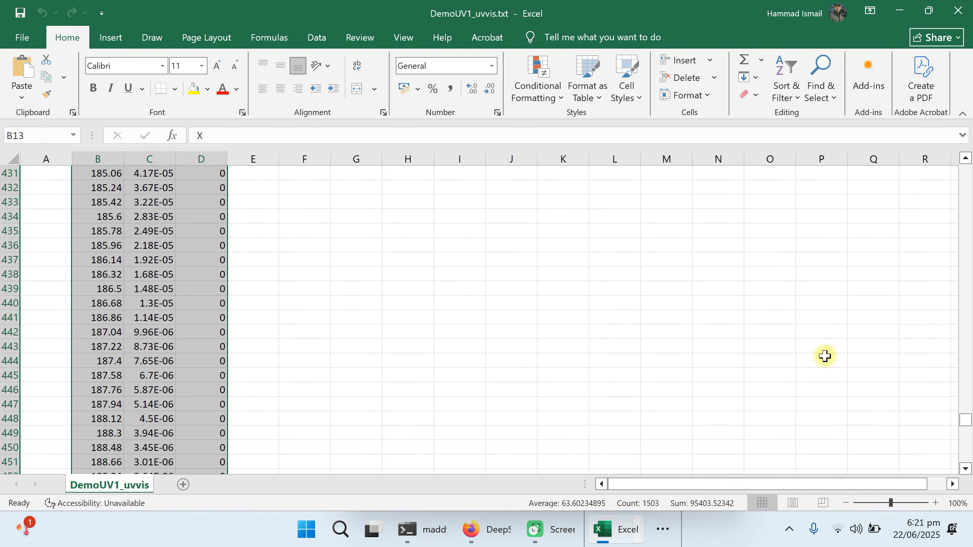
pyautogui.moveTo(968, 419); pyautogui.dragTo(966, 171)
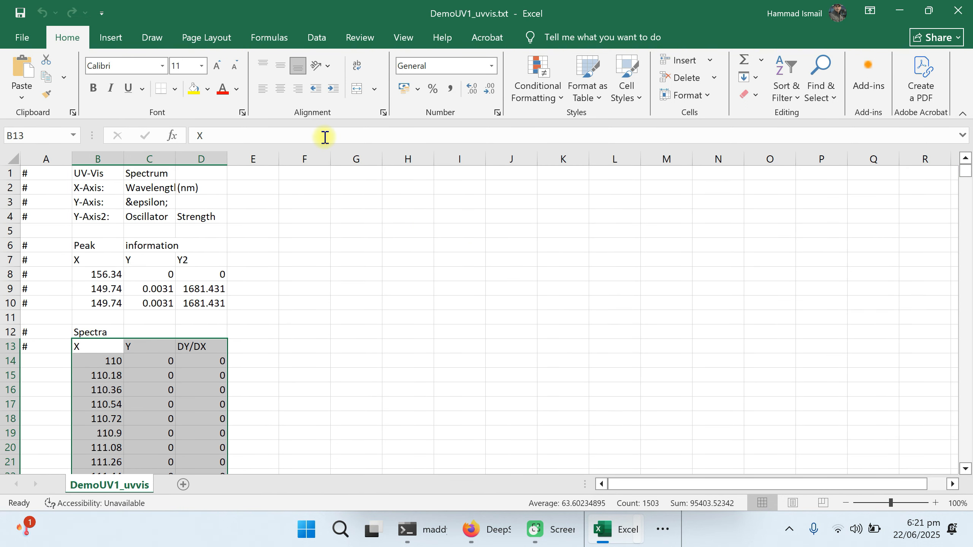
pyautogui.click(112, 38)
pyautogui.click(482, 98)
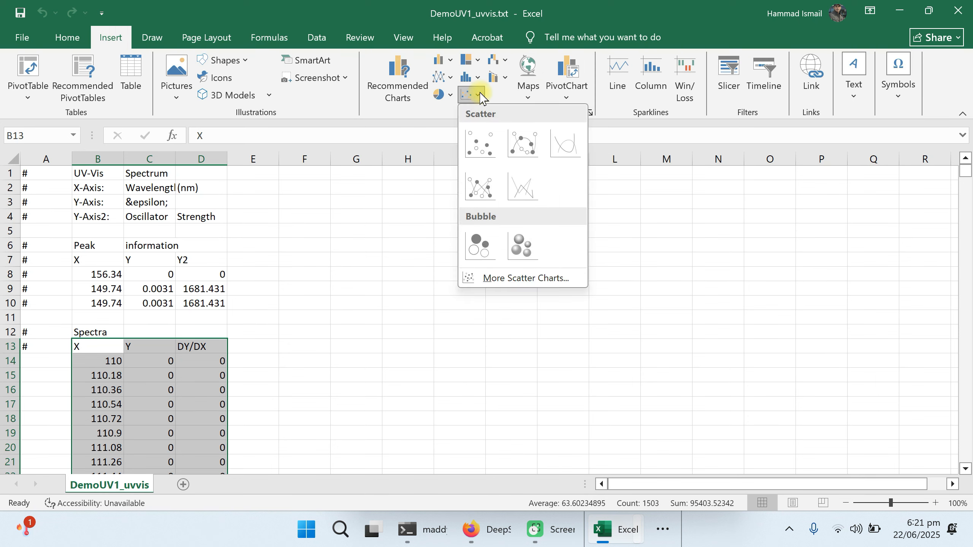
pyautogui.click(566, 144)
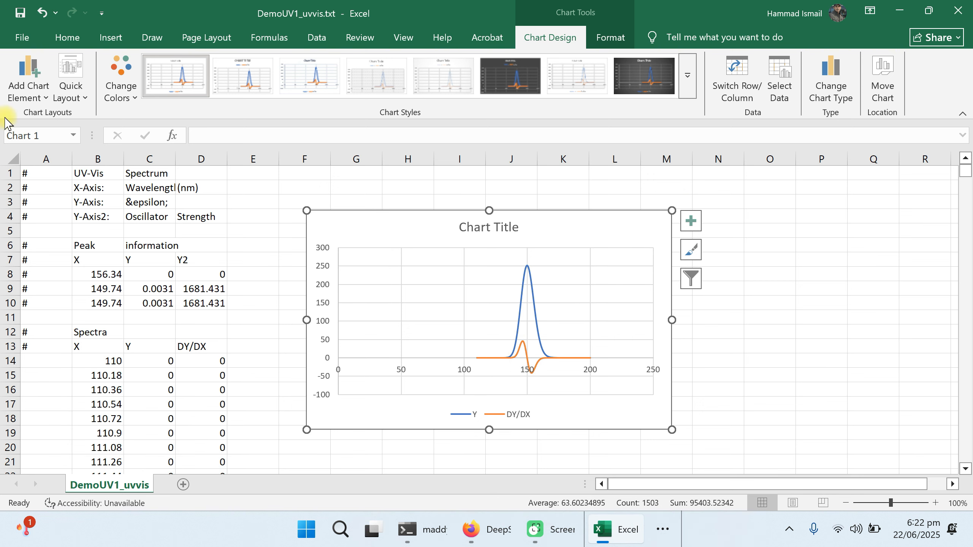
# Save the DemoUV1_uvvis.txt workbook and close it.
pyautogui.click(21, 35)
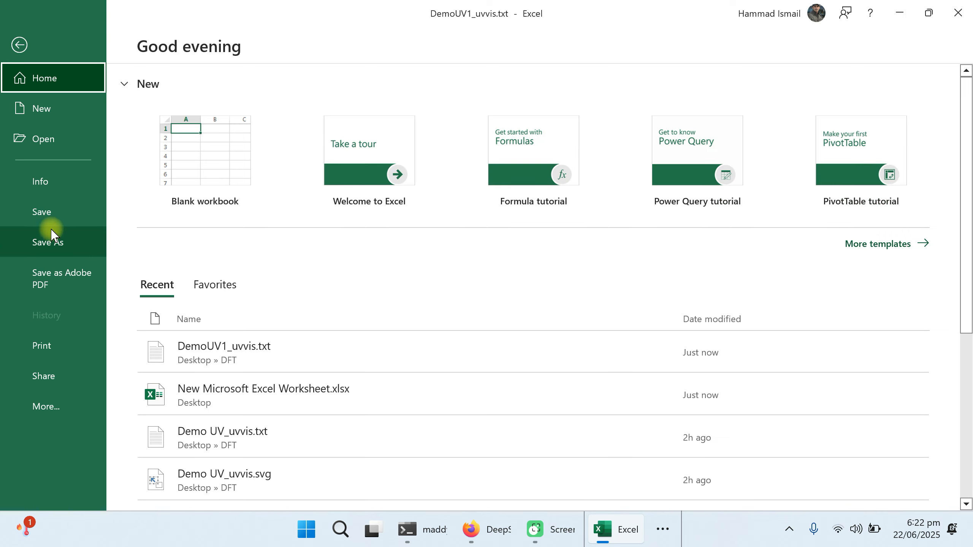
pyautogui.click(46, 214)
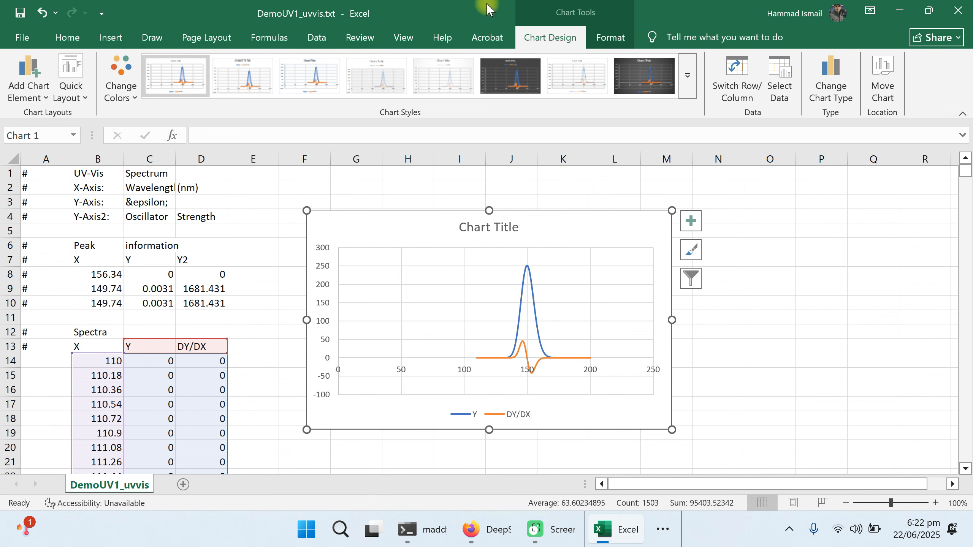
pyautogui.click(958, 10)
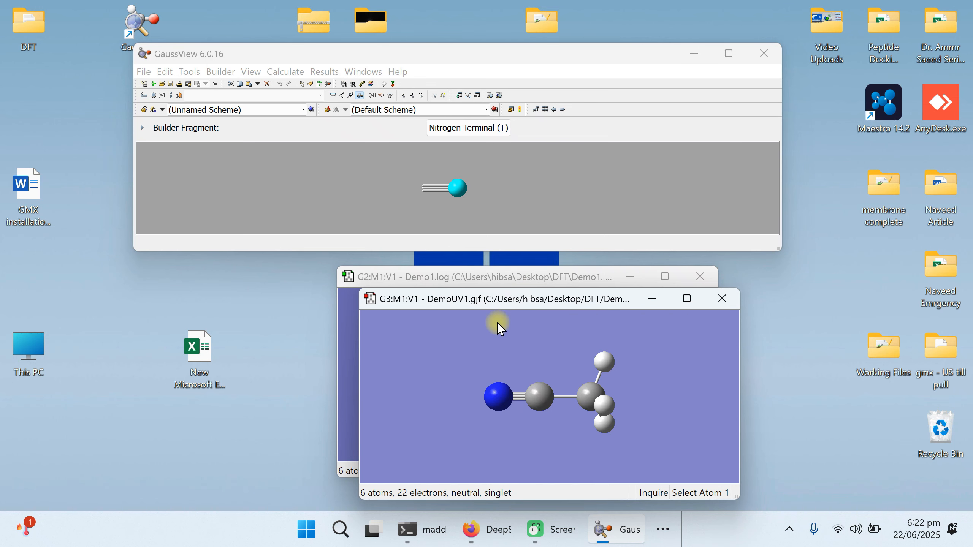
# Arrange the DemoUV1.gjf and Demo1.log molecule windows side by side in GaussView without overlap.
pyautogui.moveTo(500, 312); pyautogui.dragTo(208, 290)
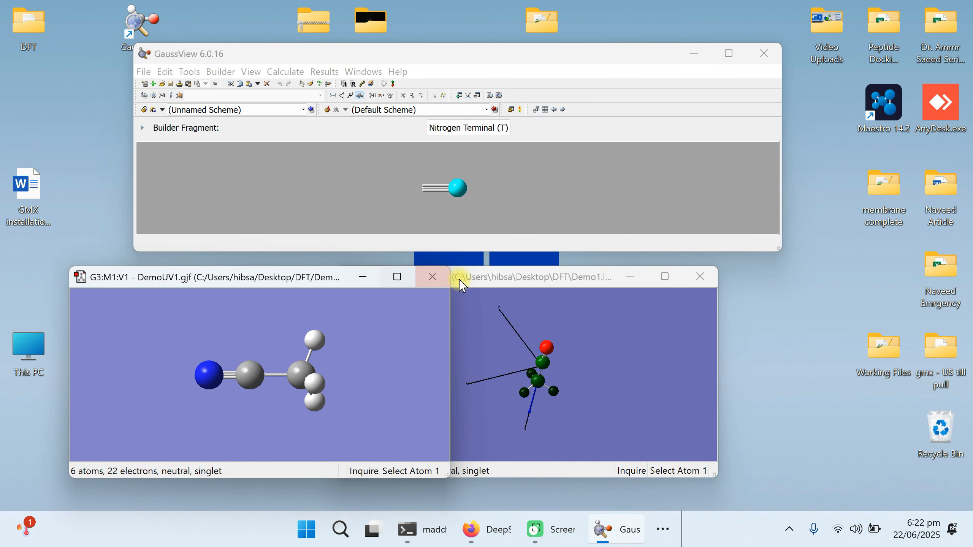
pyautogui.moveTo(498, 279); pyautogui.dragTo(625, 287)
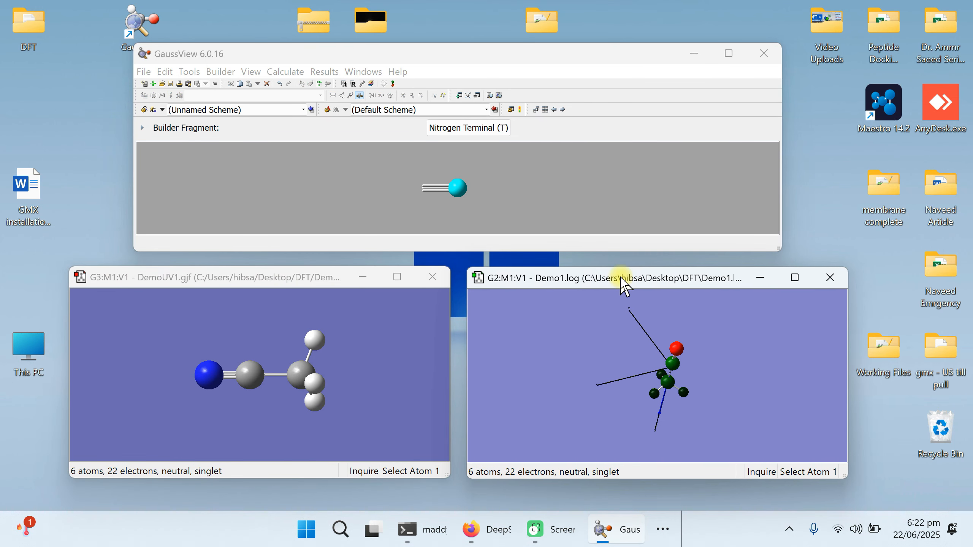